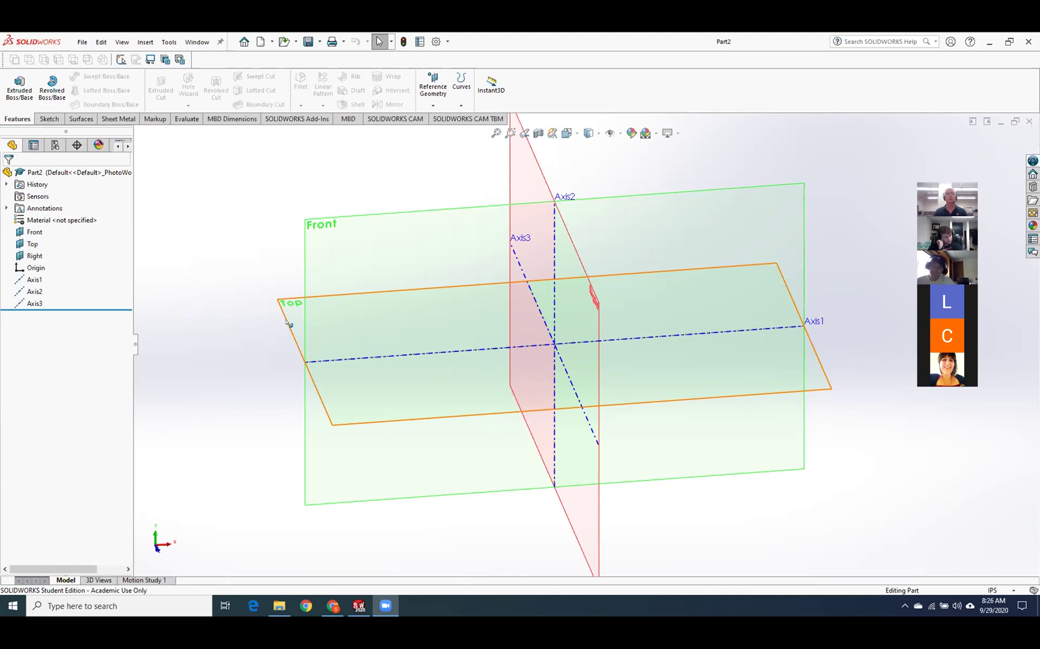
Sketch a corner rectangle on the Top plane starting at the origin, about 3.8 in wide and 2.06 in high.
{"action": "left_click", "coordinate": [287, 323]}
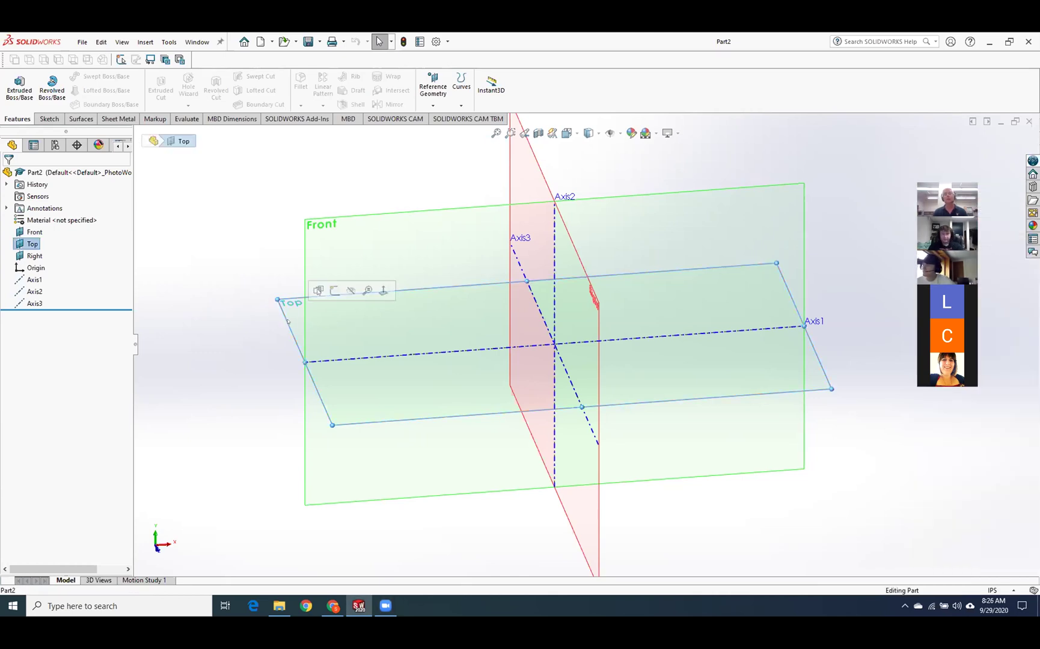
{"action": "left_click", "coordinate": [335, 291]}
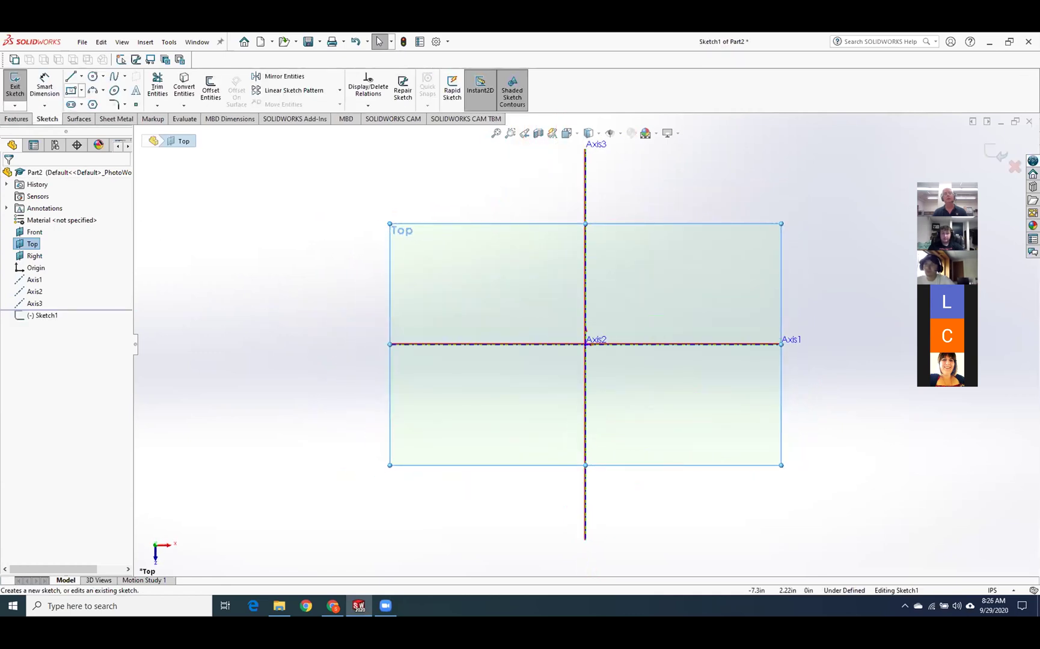
{"action": "left_click", "coordinate": [71, 90]}
{"action": "left_click", "coordinate": [585, 345]}
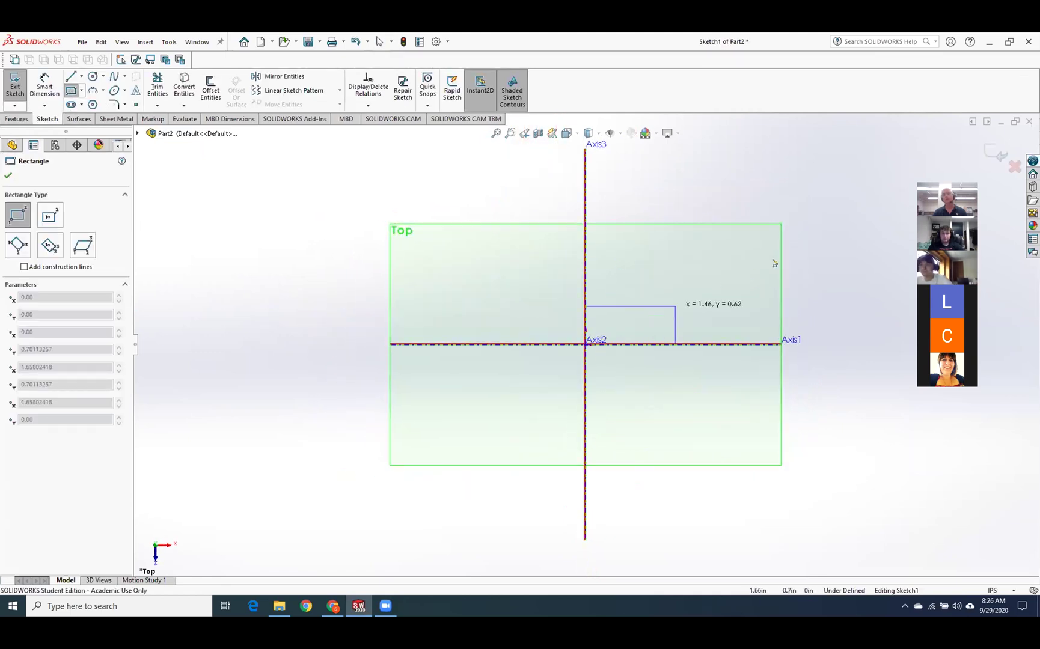
{"action": "left_click", "coordinate": [819, 218]}
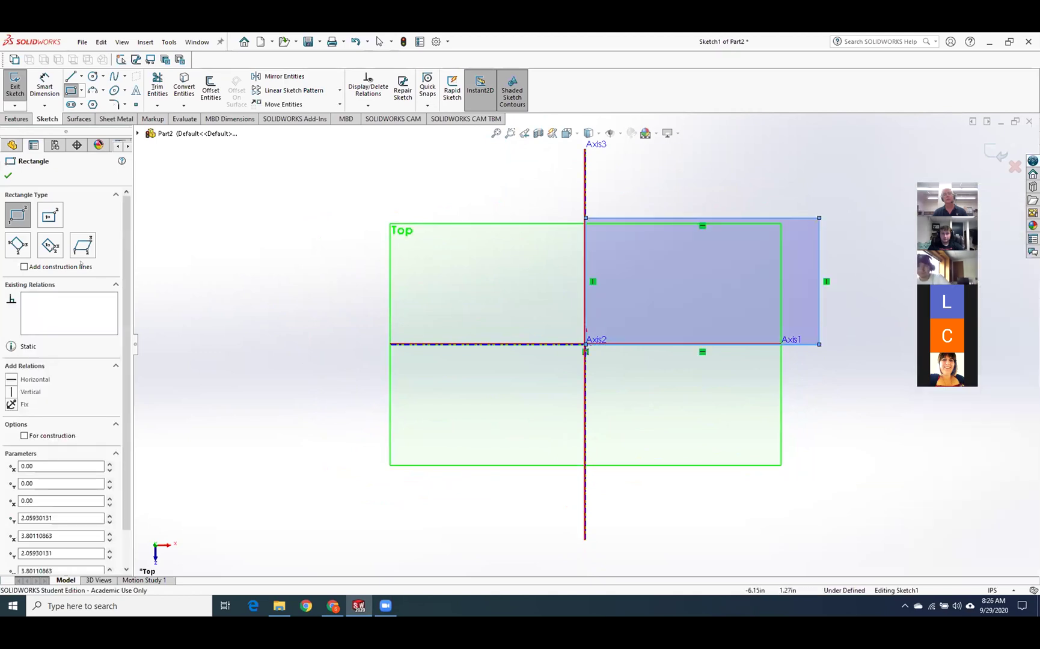
{"action": "key", "text": "Escape"}
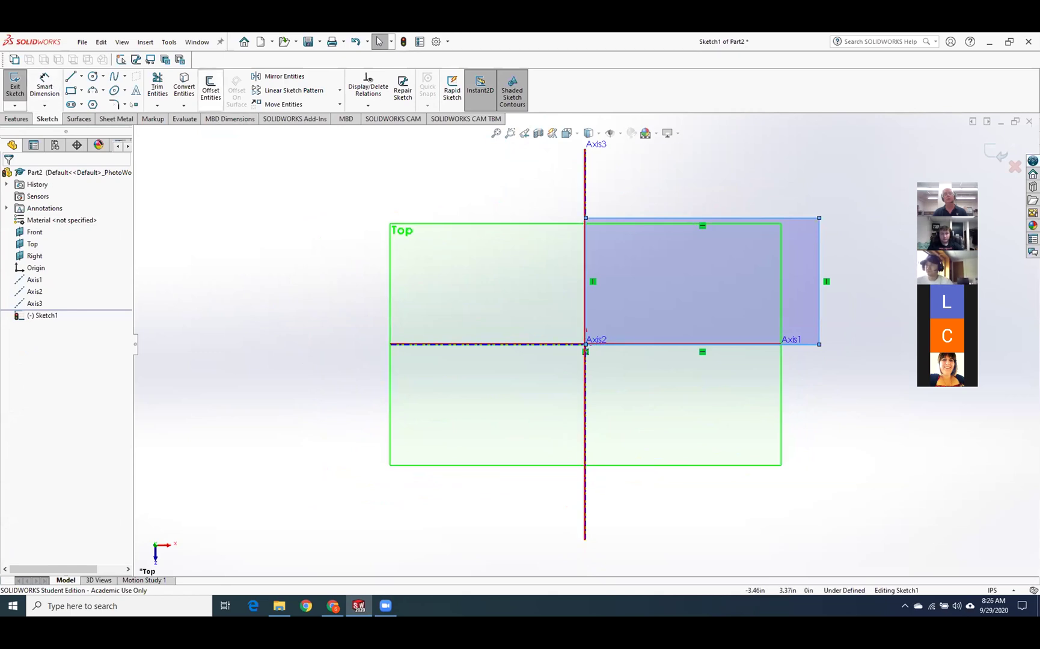
Dimension the rectangle 3 in wide and 2.5 in high, and finish the sketch.
{"action": "left_click", "coordinate": [44, 84]}
{"action": "left_click", "coordinate": [679, 218]}
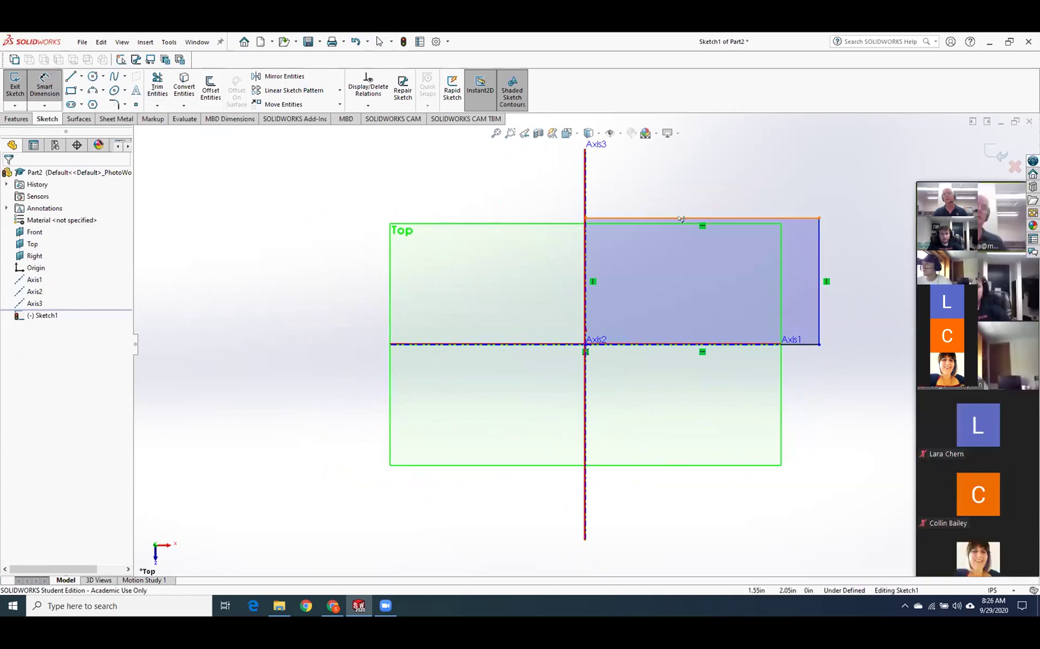
{"action": "left_click", "coordinate": [682, 177]}
{"action": "type", "text": "3"}
{"action": "key", "text": "Return"}
{"action": "left_click", "coordinate": [821, 245]}
{"action": "left_click", "coordinate": [847, 243]}
{"action": "type", "text": "2.5"}
{"action": "key", "text": "Return"}
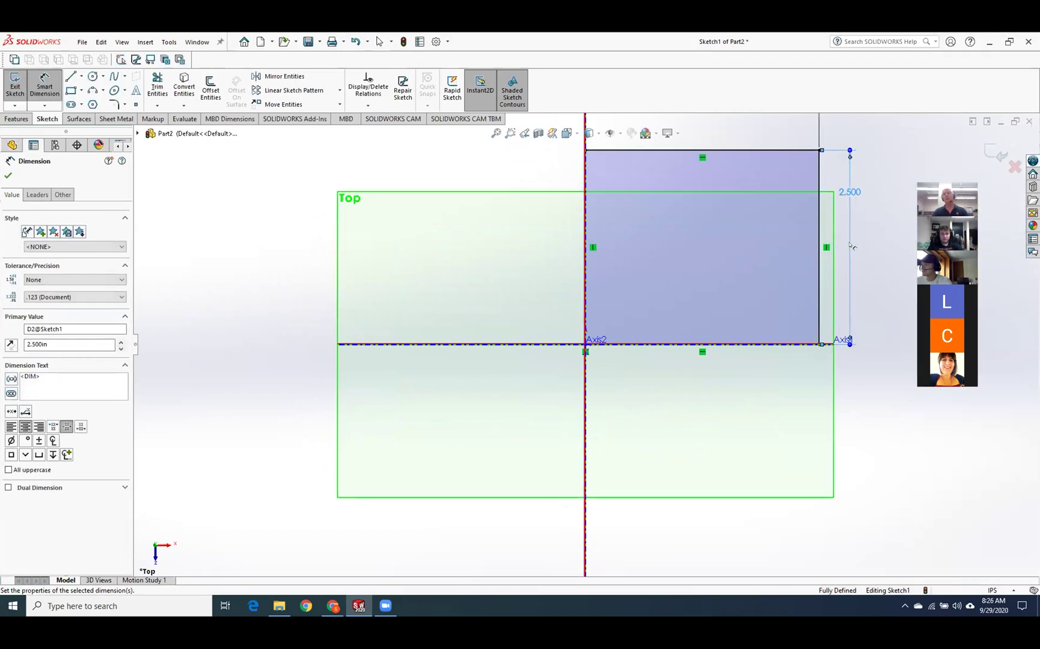
{"action": "scroll", "coordinate": [849, 244], "scroll_direction": "up", "scroll_amount": 5}
{"action": "scroll", "coordinate": [849, 245], "scroll_direction": "down", "scroll_amount": 2}
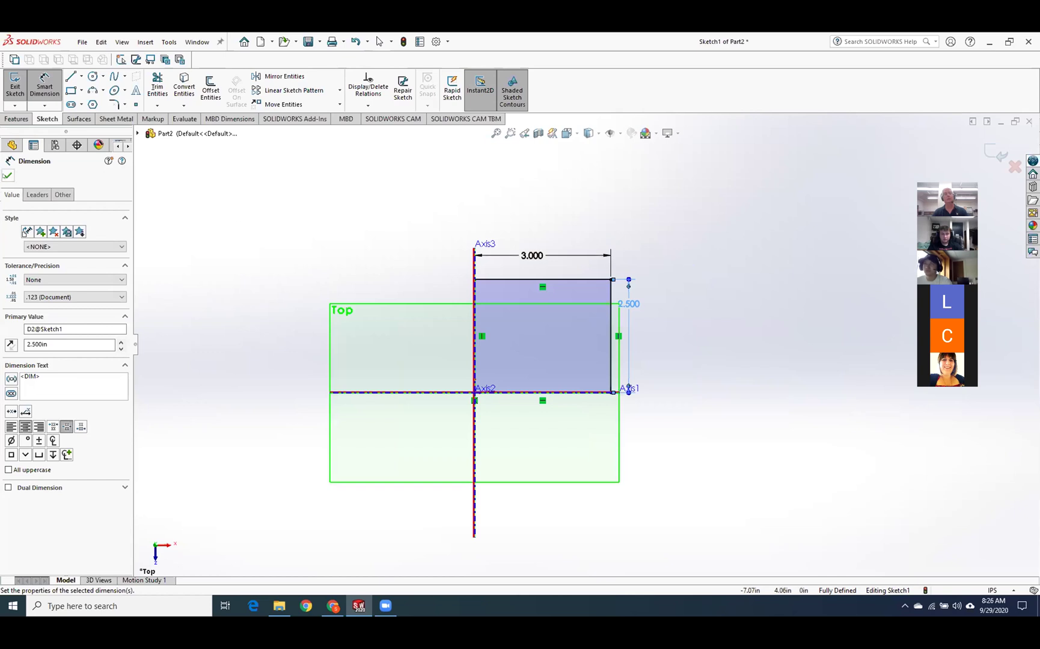
{"action": "left_click", "coordinate": [8, 174]}
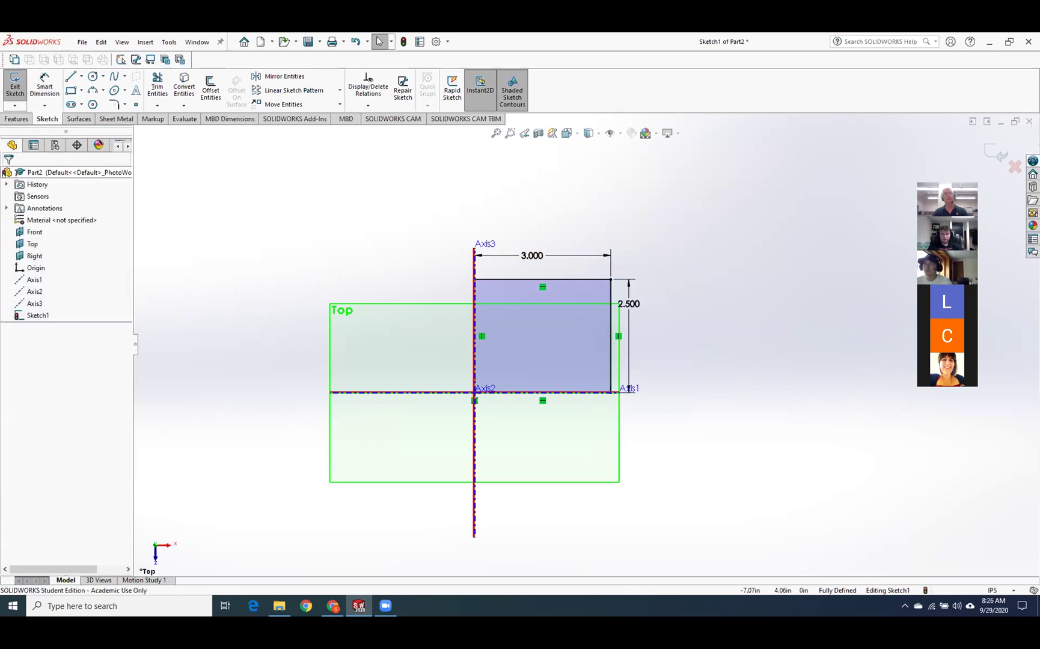
{"action": "left_click", "coordinate": [15, 86]}
Start a sheet metal Base Flange from the rectangle sketch, using the SAMPLE TABLE - STEEL - ENGLISH gauge table.
{"action": "mouse_move", "coordinate": [329, 266]}
{"action": "middle_mouse_down"}
{"action": "mouse_move", "coordinate": [353, 142]}
{"action": "mouse_move", "coordinate": [358, 156]}
{"action": "middle_mouse_up"}
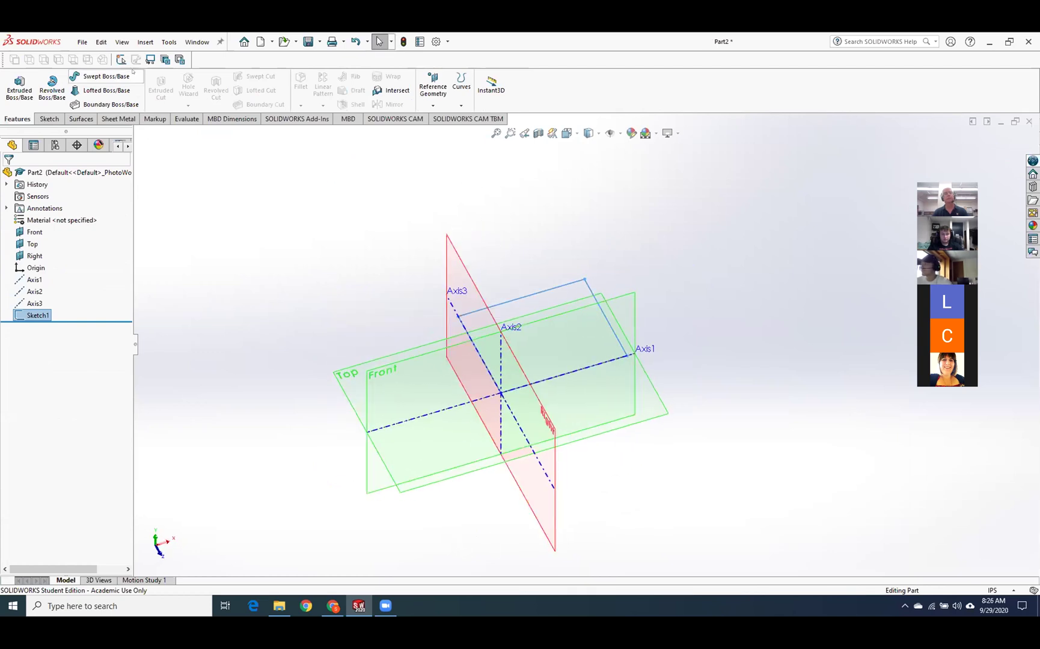
{"action": "left_click", "coordinate": [145, 42]}
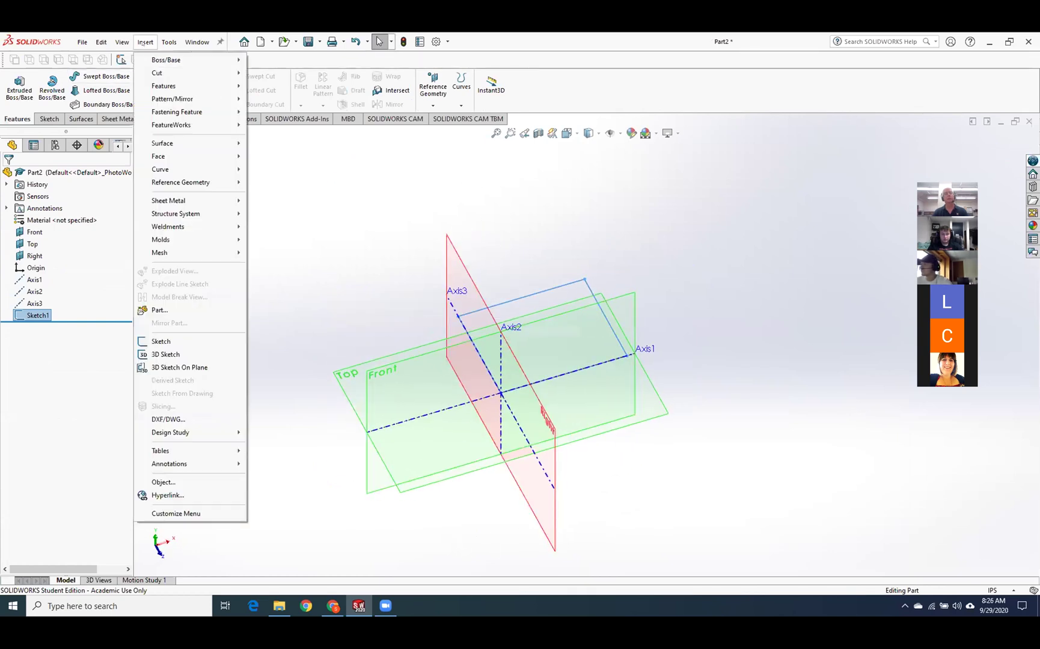
{"action": "mouse_move", "coordinate": [187, 201]}
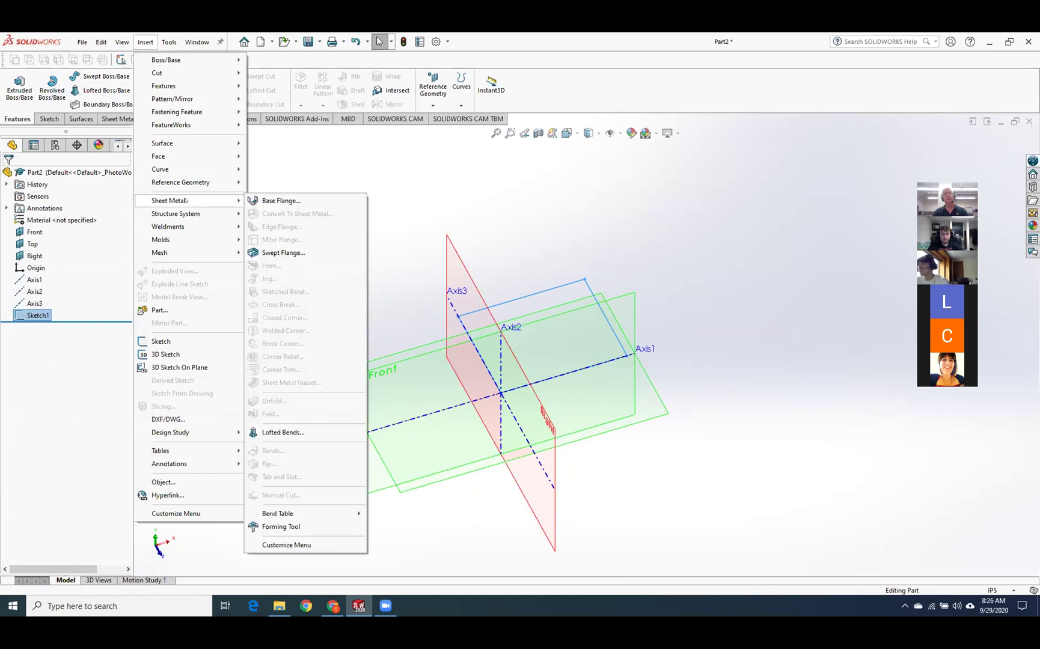
{"action": "left_click", "coordinate": [302, 201]}
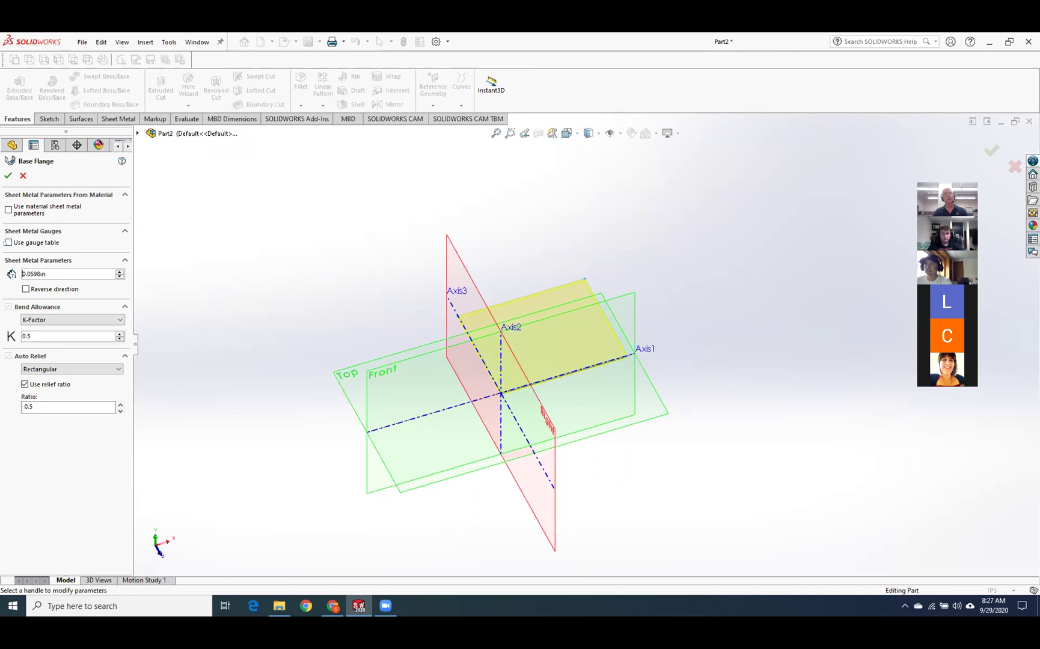
{"action": "left_click", "coordinate": [8, 243]}
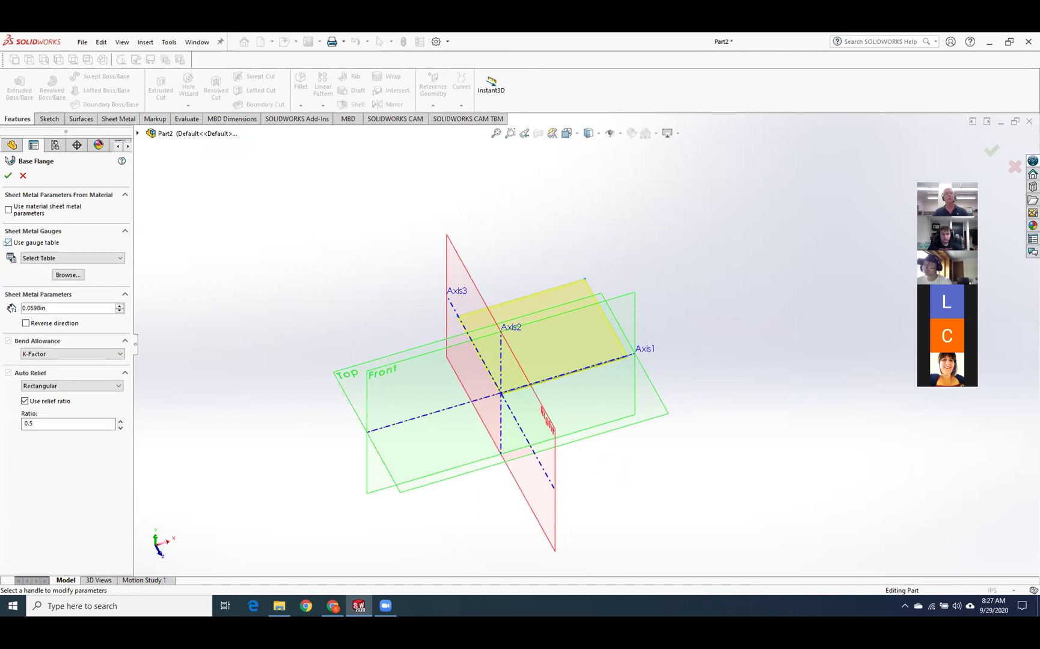
{"action": "left_click", "coordinate": [70, 259]}
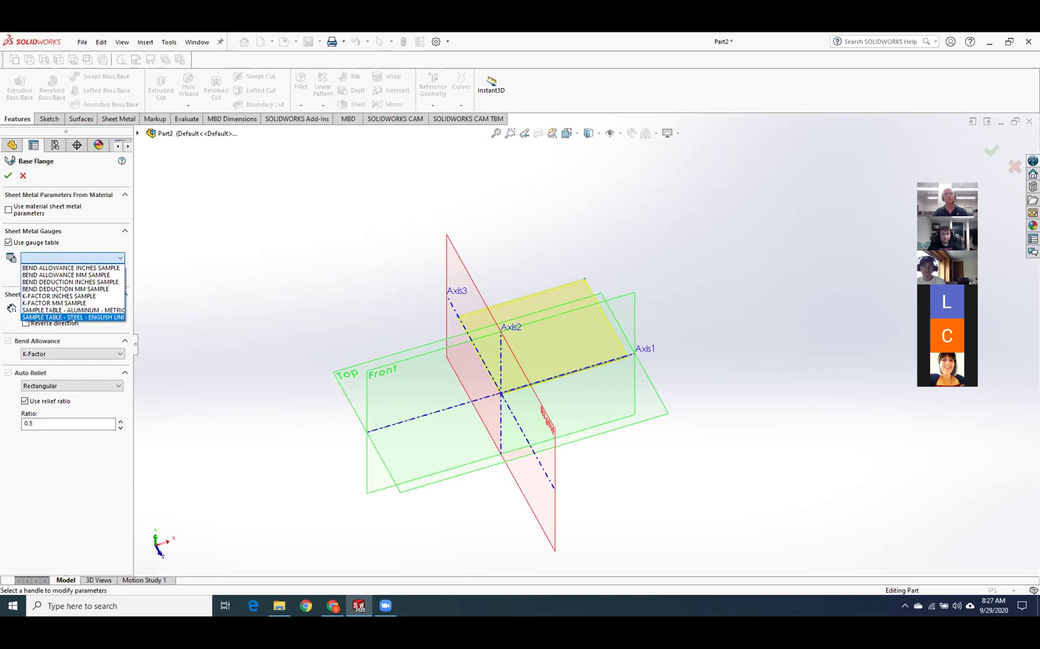
{"action": "left_click", "coordinate": [90, 317]}
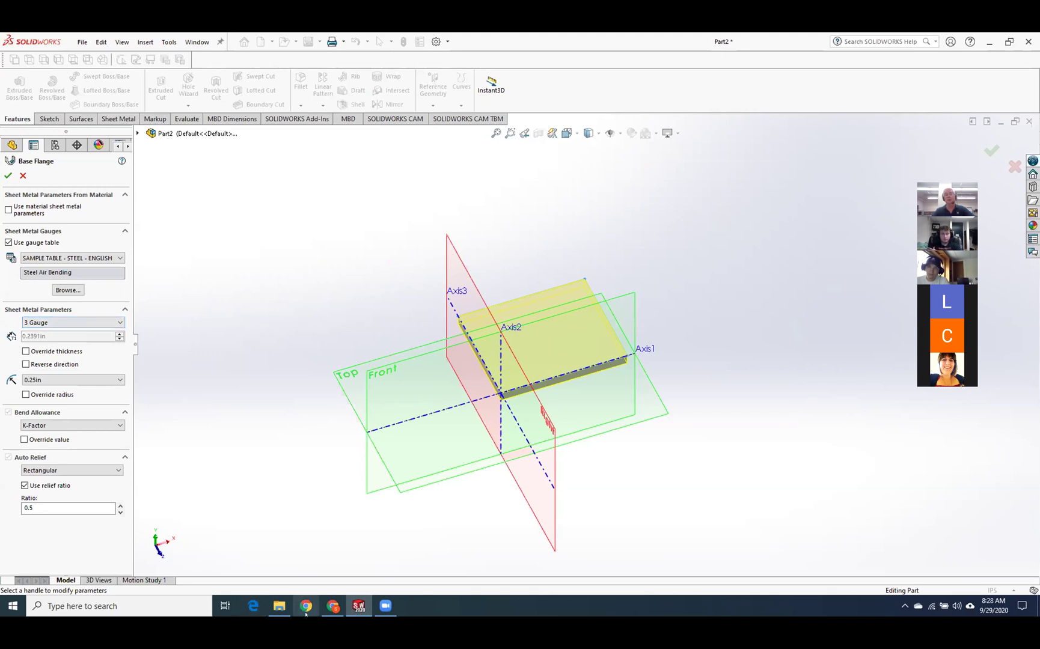
Switch to Chrome, close the Stirling_Engine_Prints and Stirling Engine Design Information pages, and examine the gauge thickness table on slide 3 of Lesson_8.
{"action": "left_click", "coordinate": [332, 606]}
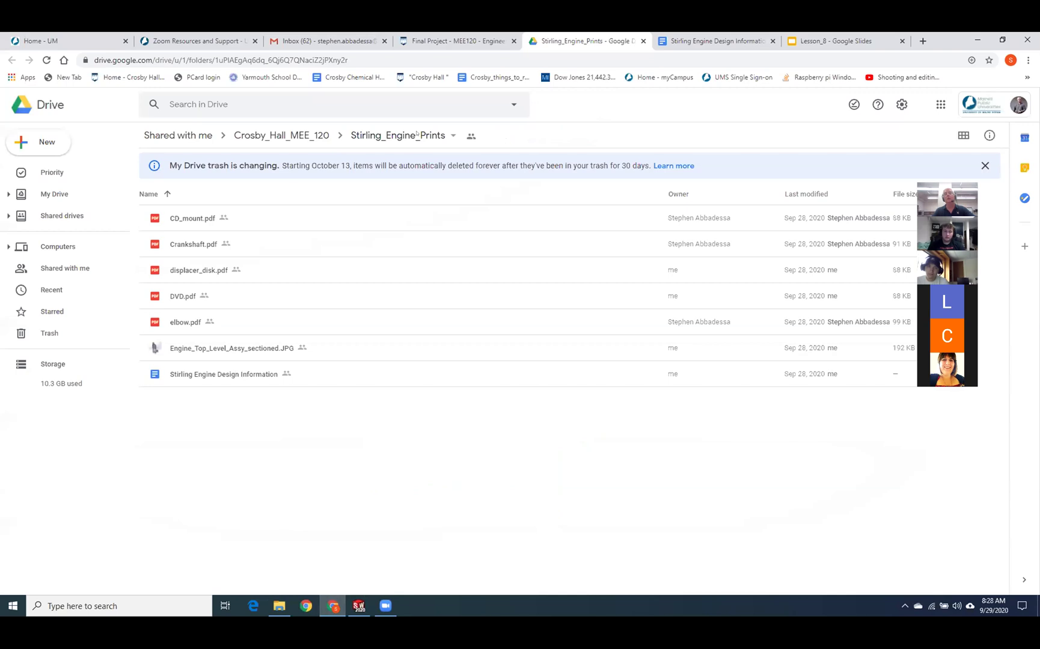
{"action": "left_click", "coordinate": [639, 42]}
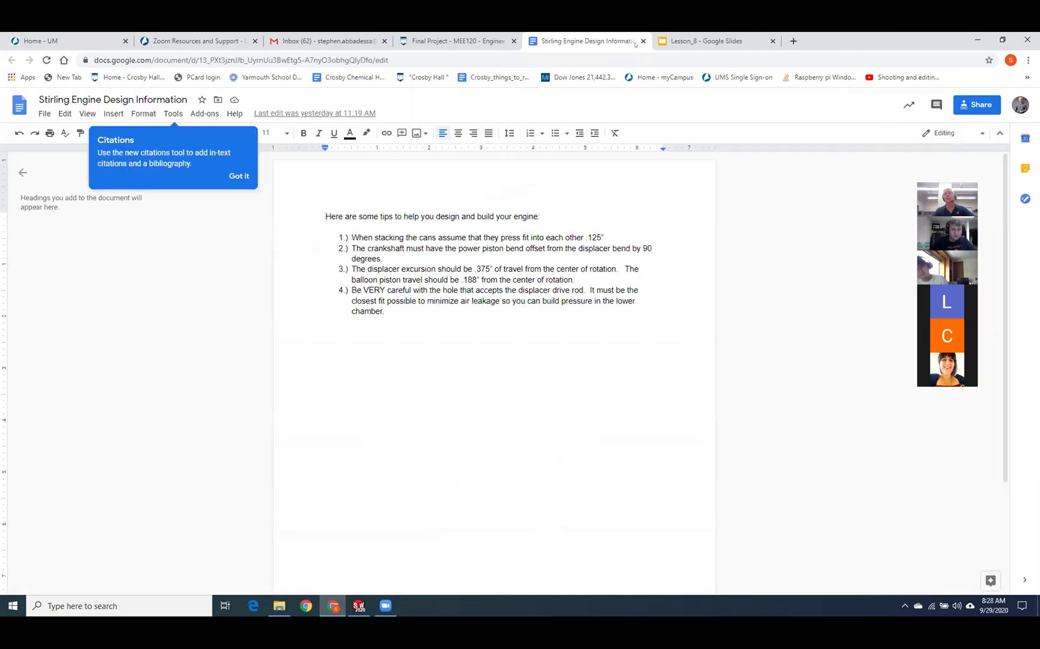
{"action": "left_click", "coordinate": [638, 42]}
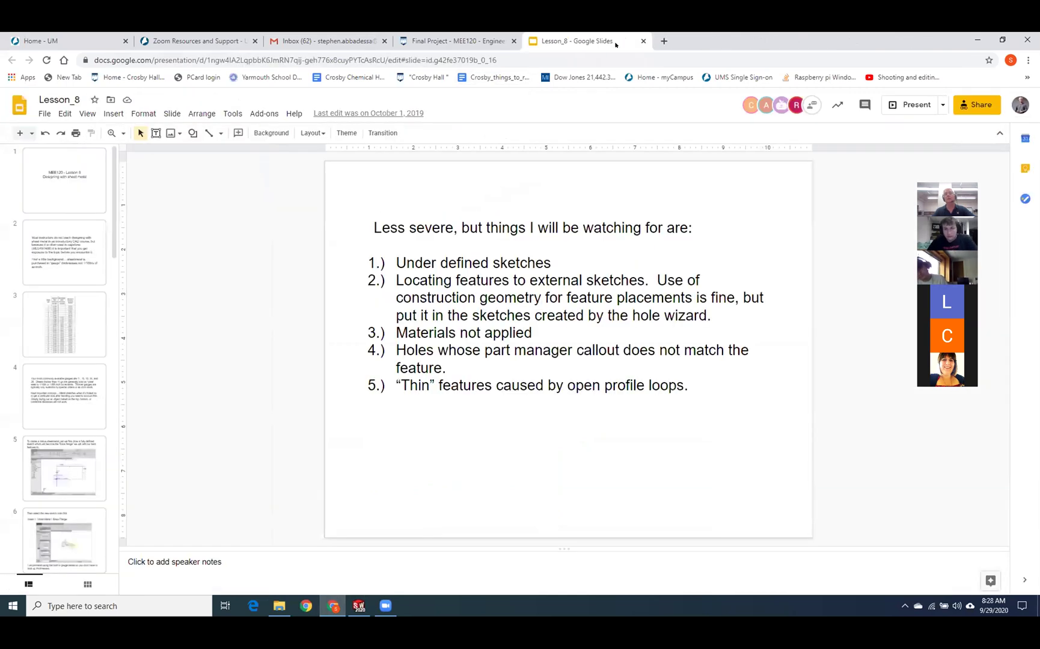
{"action": "left_click", "coordinate": [84, 343]}
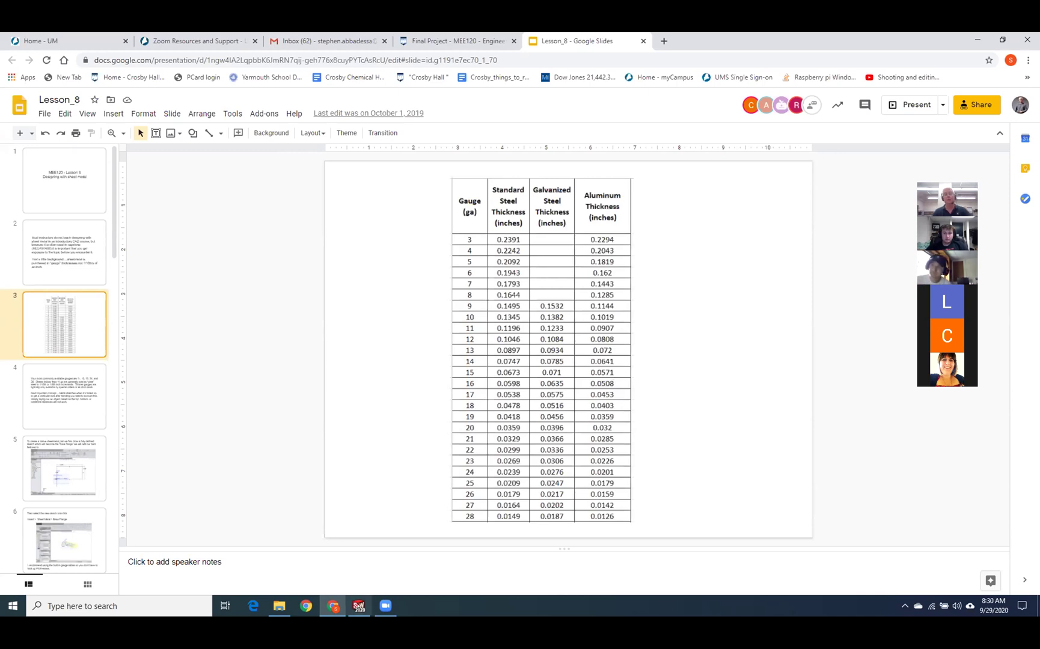
Switch back to SOLIDWORKS and set the base flange's sheet thickness to 16 Gauge.
{"action": "left_click", "coordinate": [356, 607]}
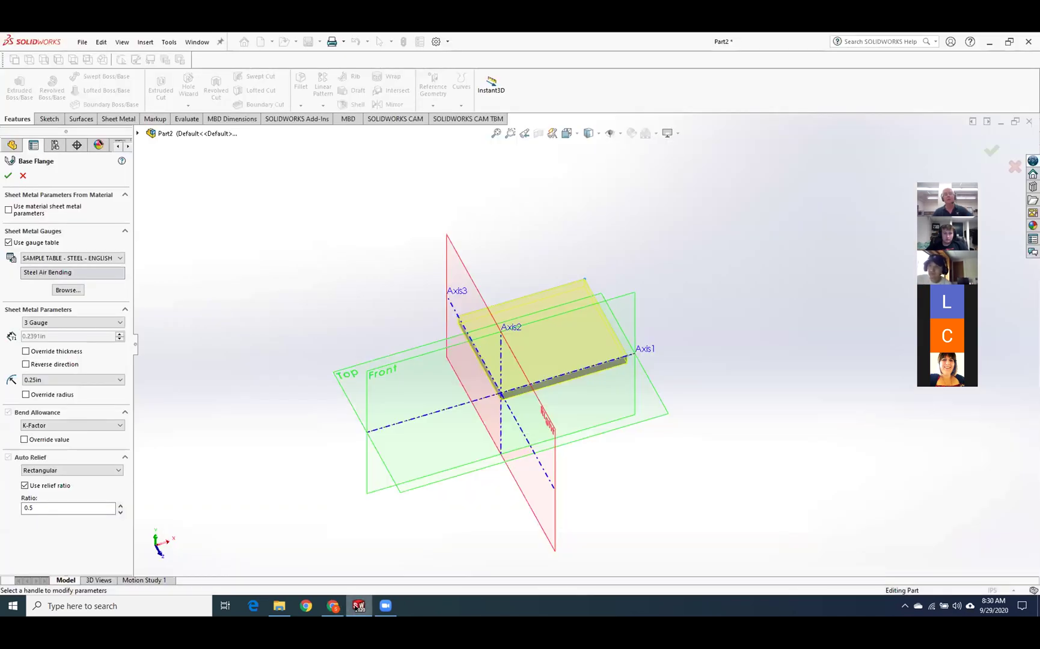
{"action": "left_click", "coordinate": [90, 326]}
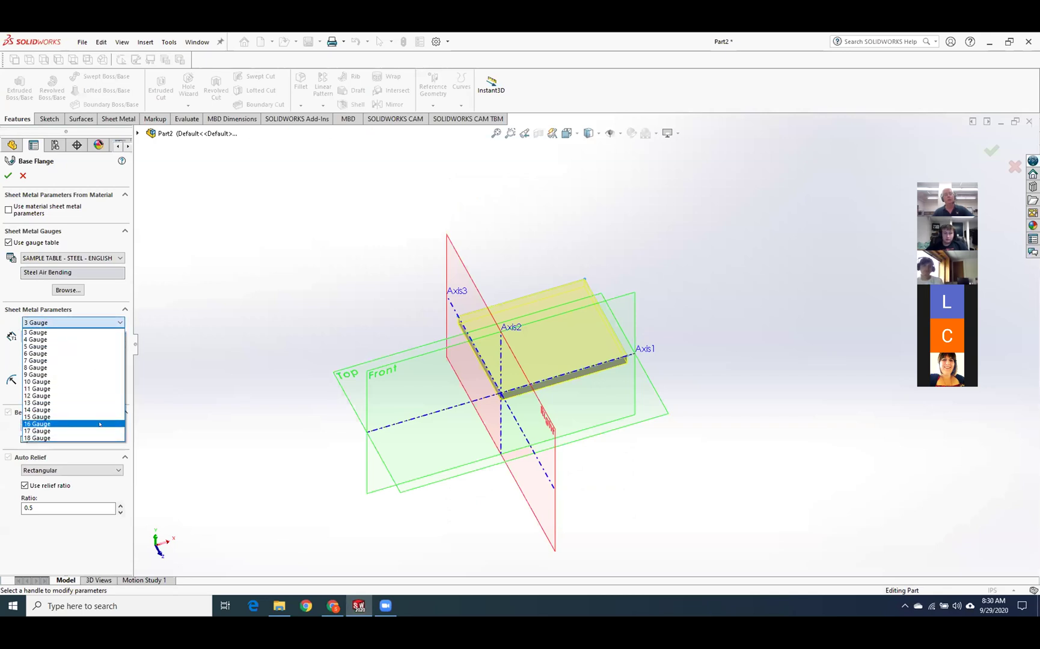
{"action": "left_click", "coordinate": [100, 423]}
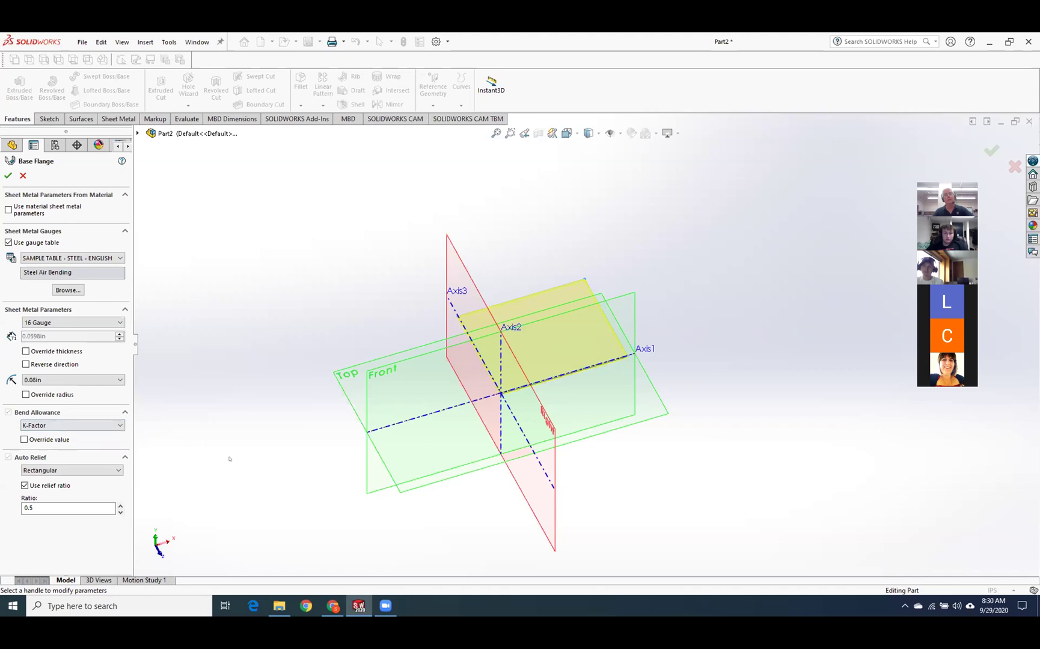
{"action": "middle_click_drag", "start_coordinate": [230, 457], "coordinate": [238, 423]}
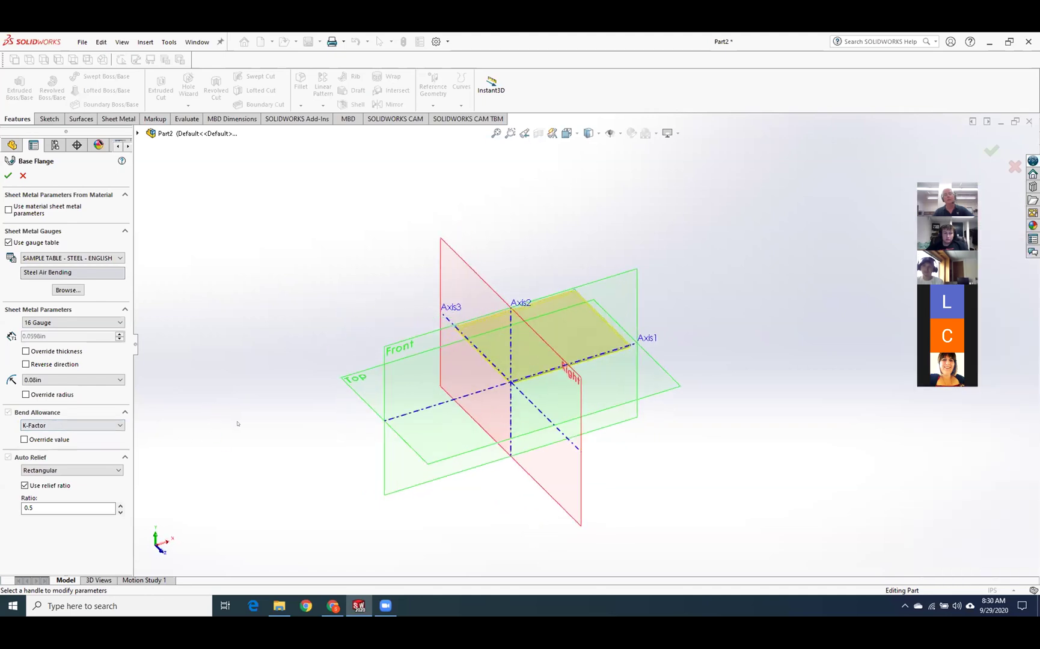
{"action": "scroll", "coordinate": [539, 365], "scroll_direction": "down", "scroll_amount": 5}
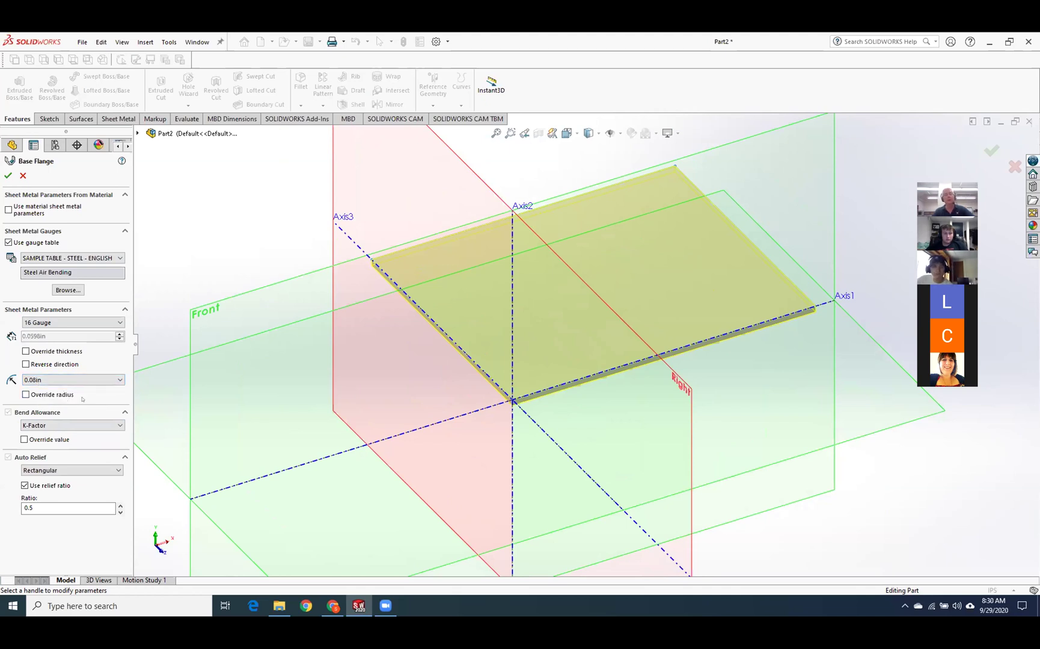
Keep the gauge table's 0.08 in bend radius without an override and create the base flange.
{"action": "left_click", "coordinate": [26, 394]}
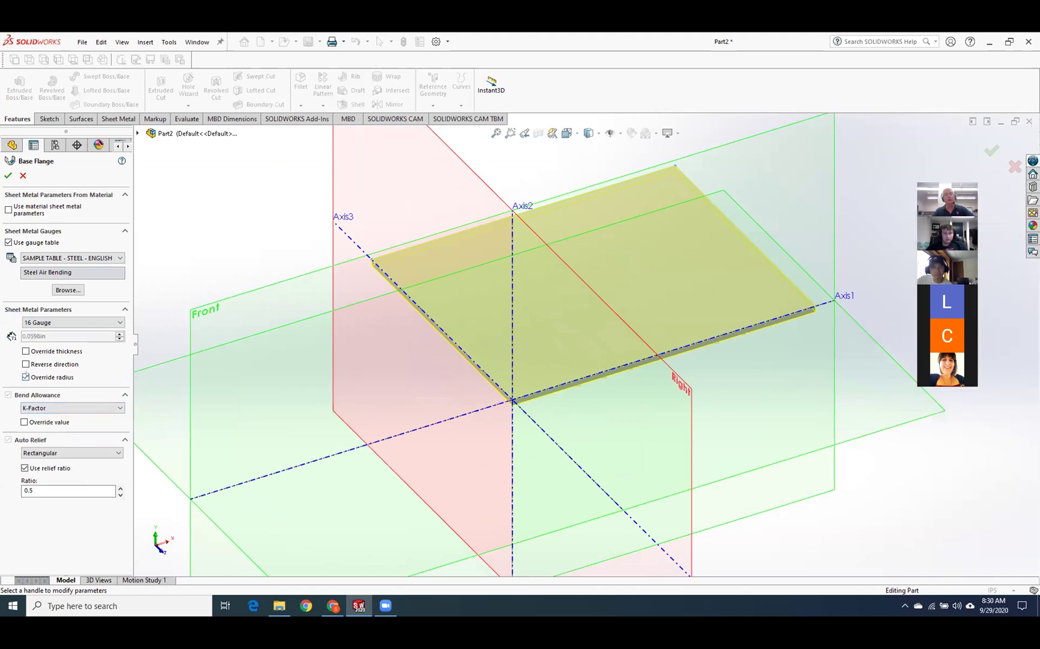
{"action": "left_click", "coordinate": [26, 377]}
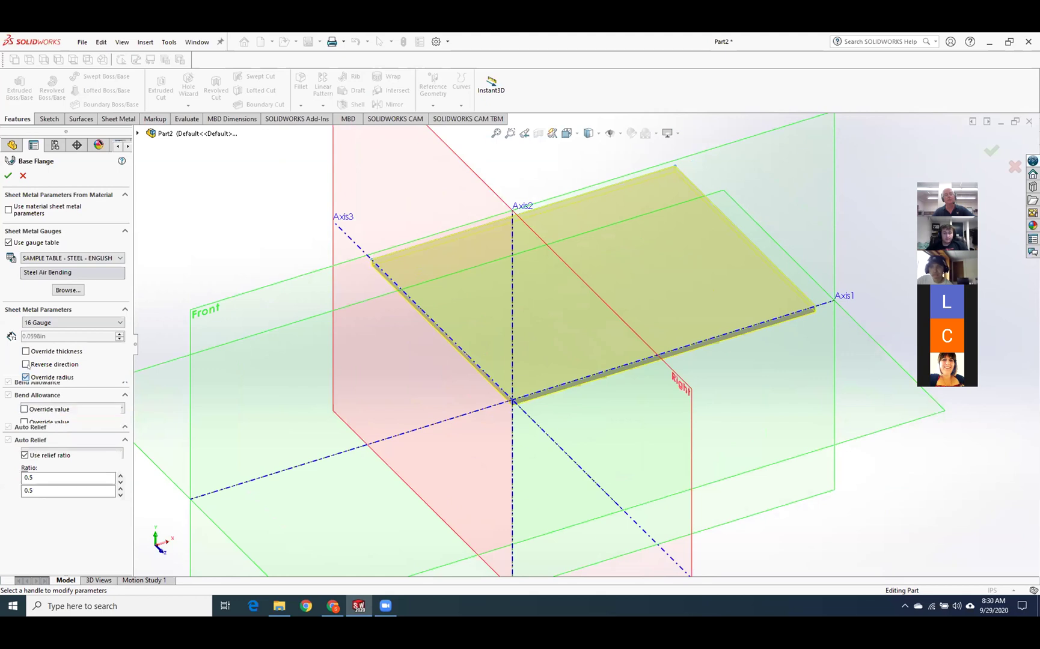
{"action": "left_click", "coordinate": [55, 379]}
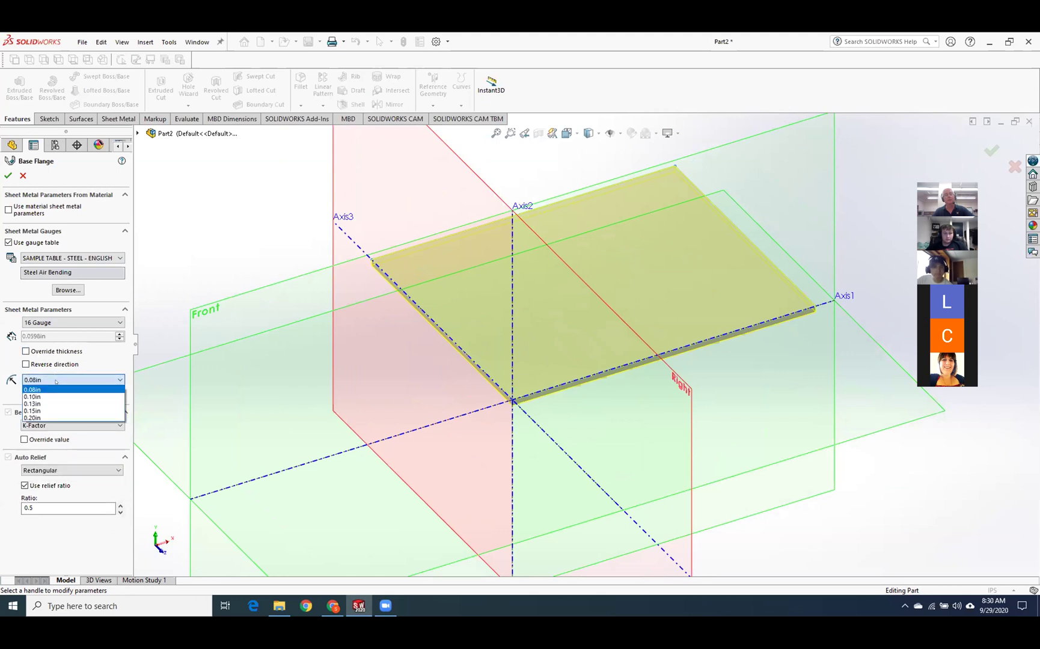
{"action": "left_click", "coordinate": [64, 382]}
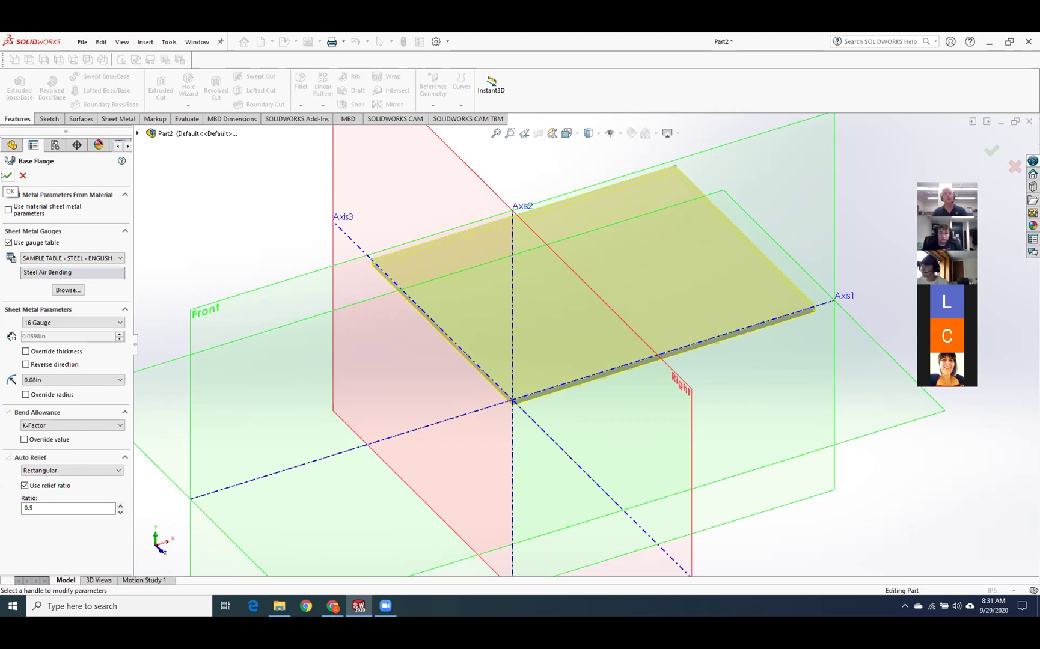
{"action": "left_click", "coordinate": [8, 175]}
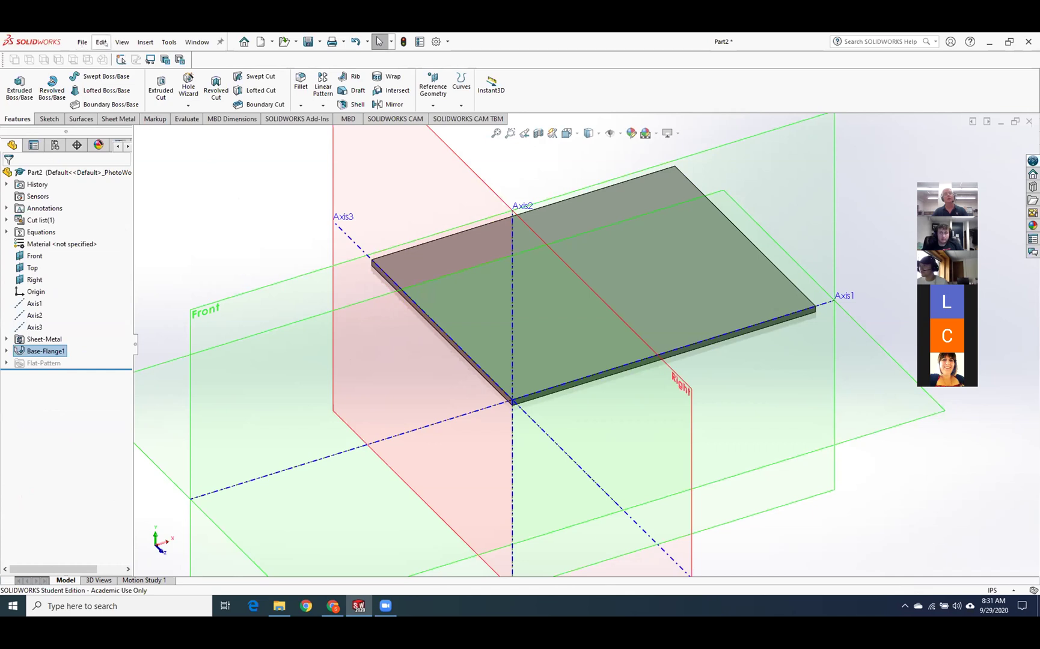
Hide the axes and planes and fit the sheet metal plate to the view.
{"action": "left_click", "coordinate": [122, 42]}
{"action": "mouse_move", "coordinate": [149, 135]}
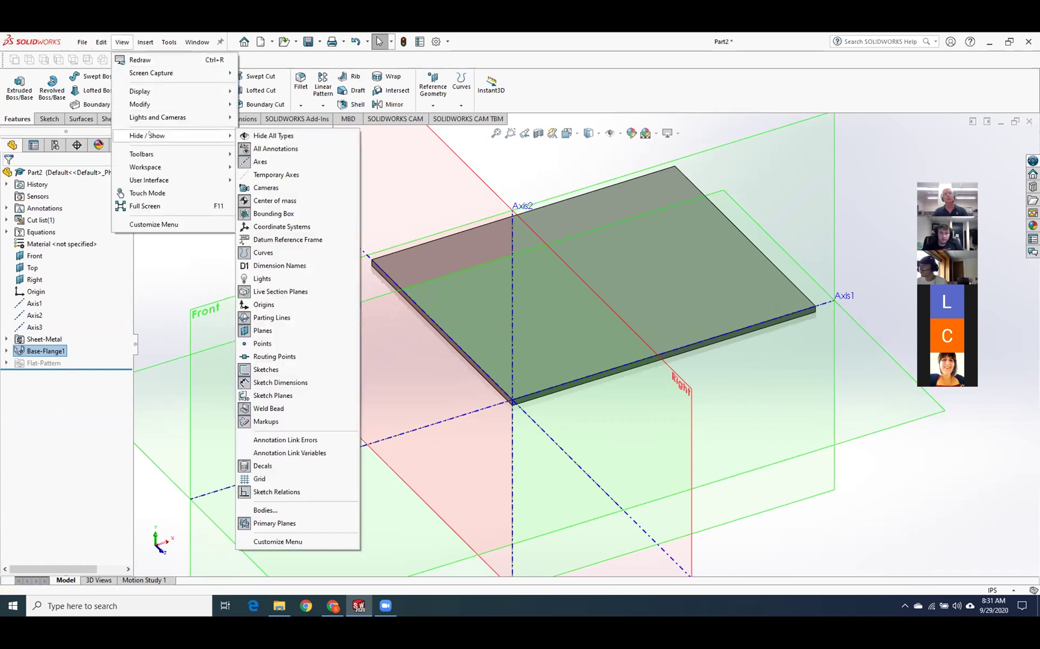
{"action": "left_click", "coordinate": [273, 163]}
{"action": "left_click", "coordinate": [283, 331]}
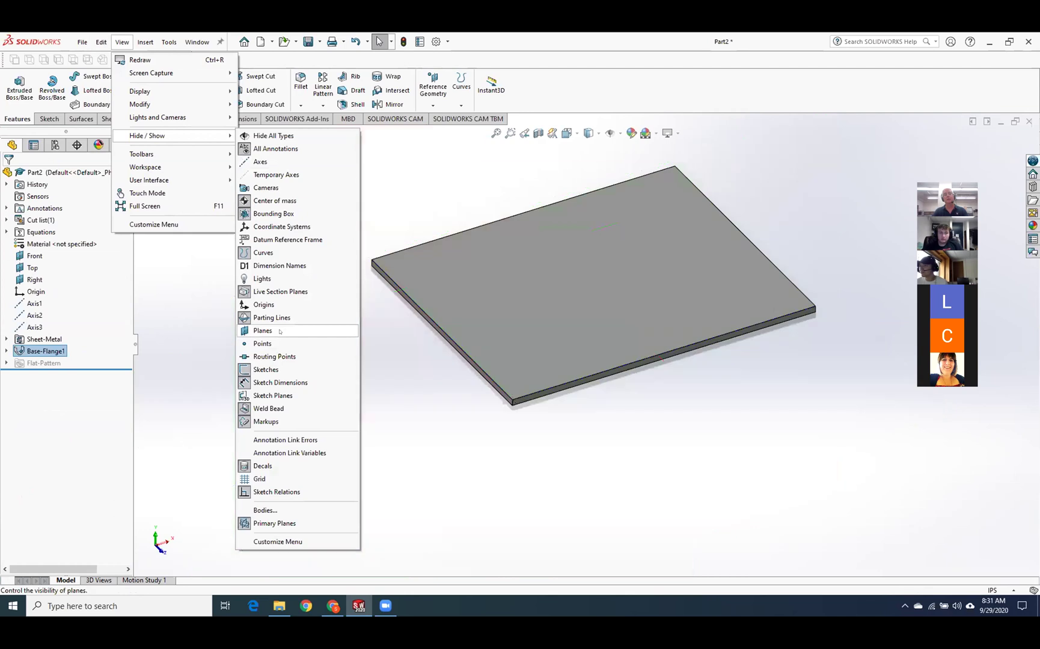
{"action": "left_click", "coordinate": [208, 313]}
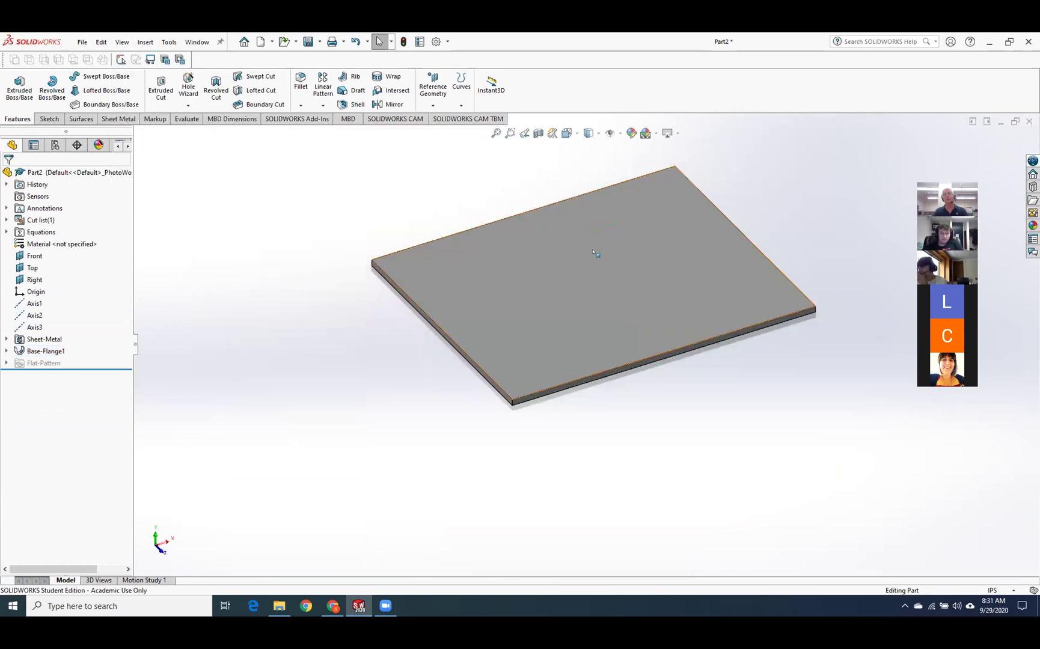
{"action": "key", "text": "f"}
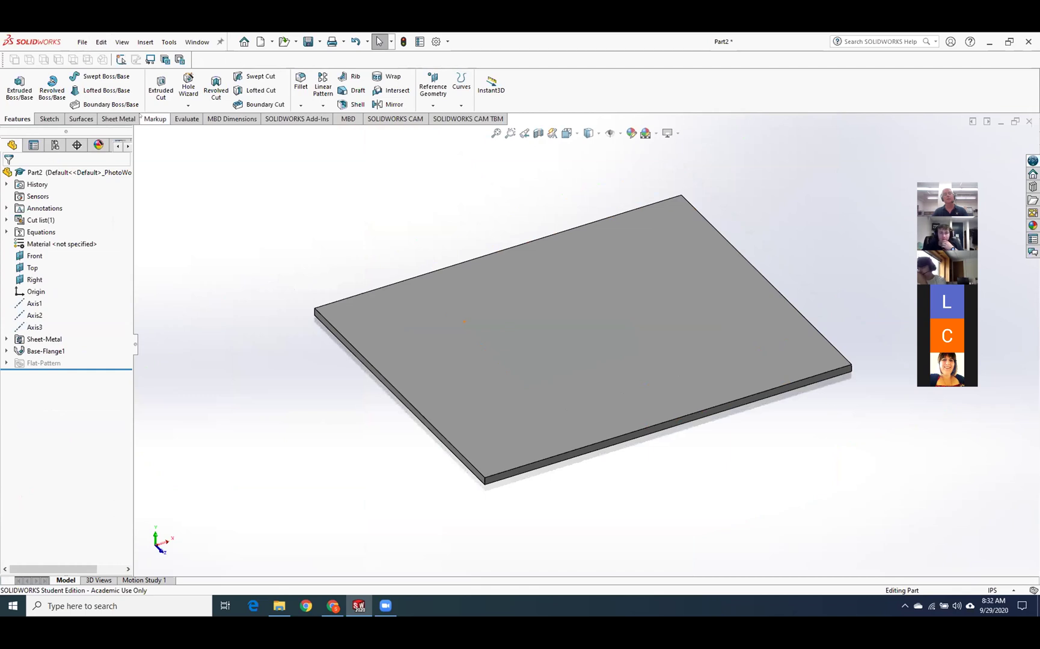
Start an edge flange bent upward at 90° from the base plate's rear 3 in edge and set its length to 1 in.
{"action": "left_click", "coordinate": [146, 42]}
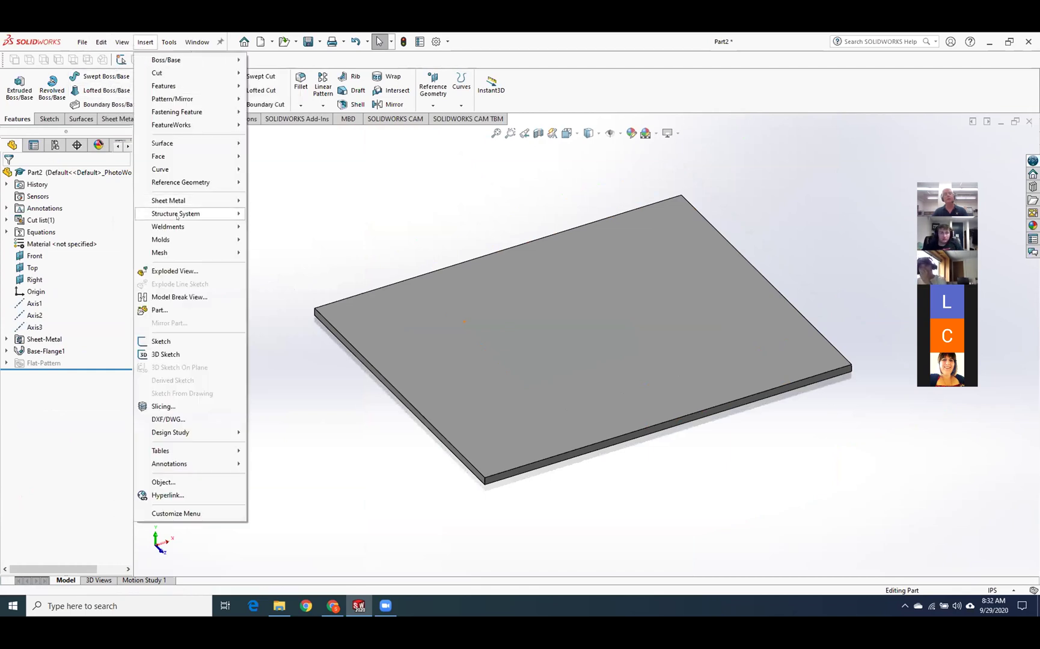
{"action": "mouse_move", "coordinate": [184, 201]}
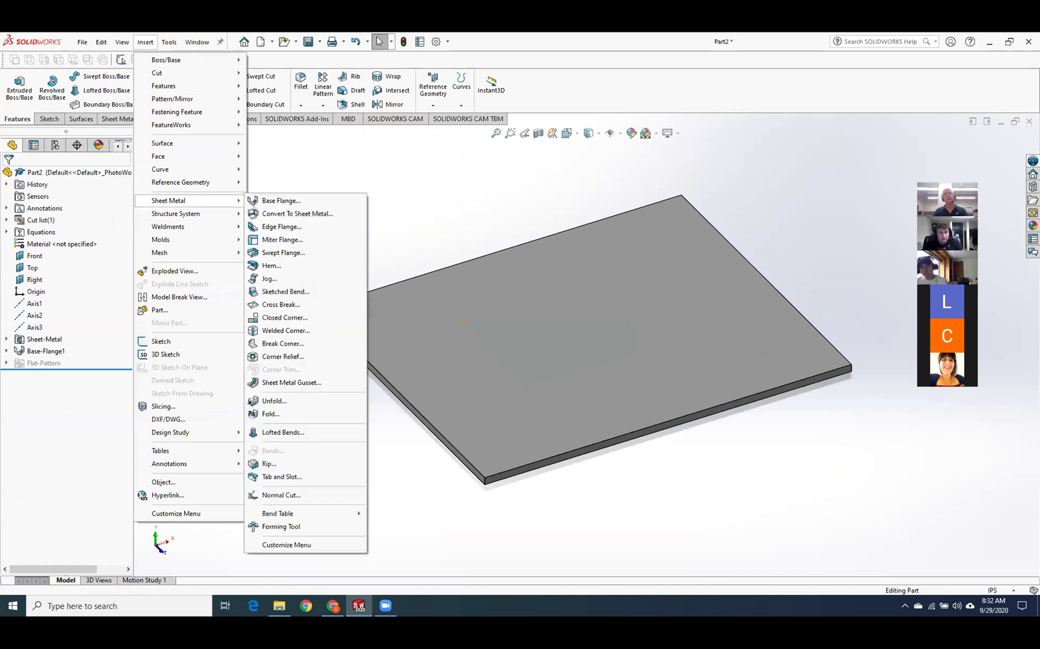
{"action": "left_click", "coordinate": [282, 226]}
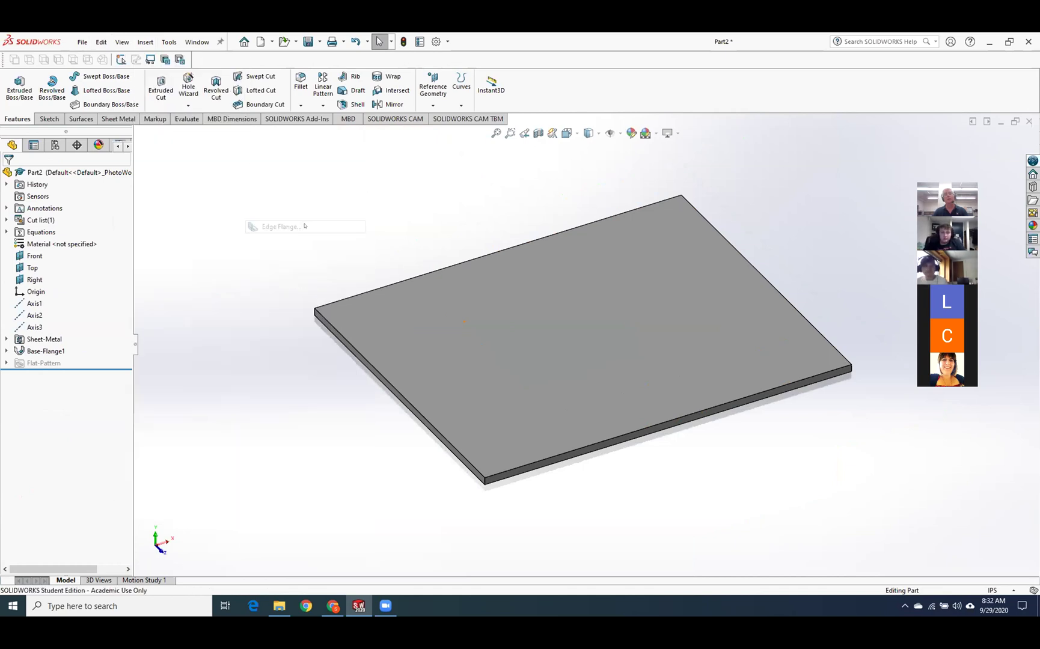
{"action": "left_click", "coordinate": [339, 299]}
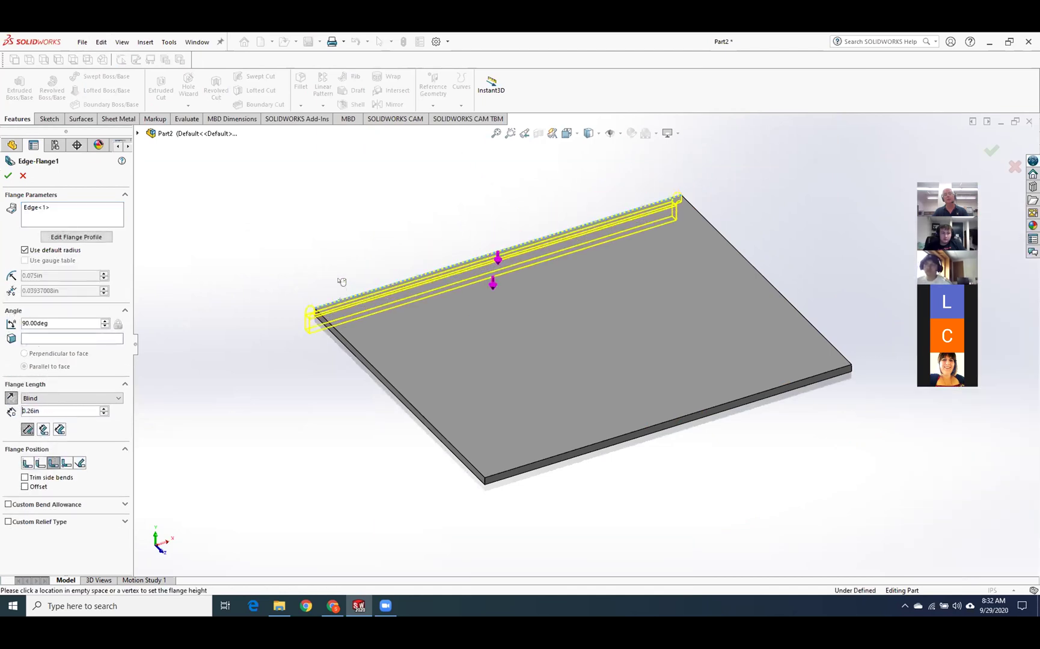
{"action": "left_click", "coordinate": [303, 147]}
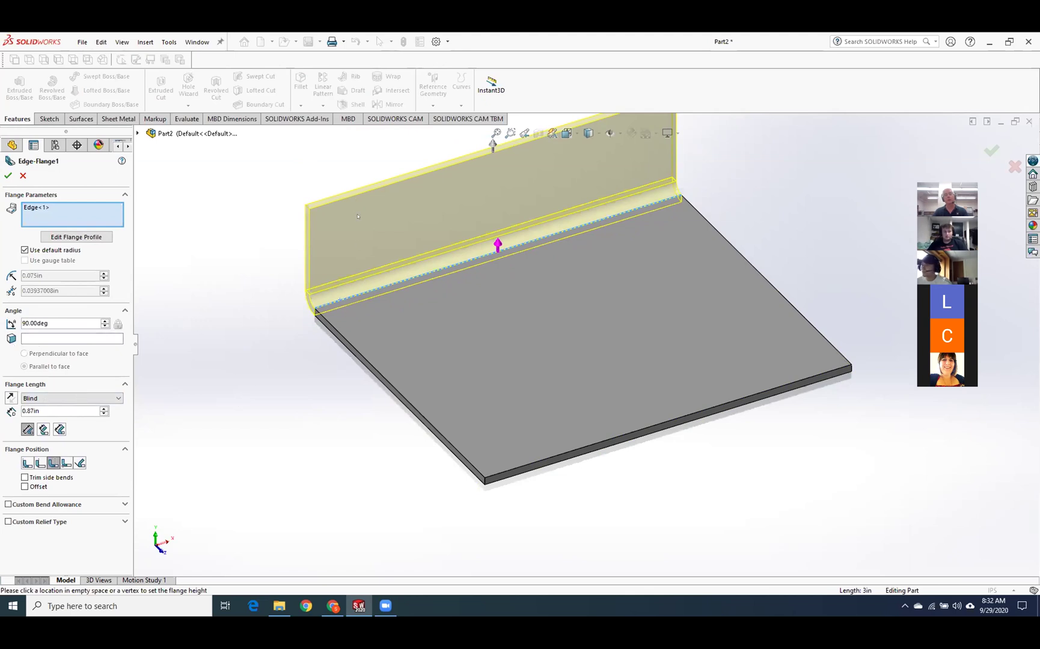
{"action": "left_click", "coordinate": [63, 408]}
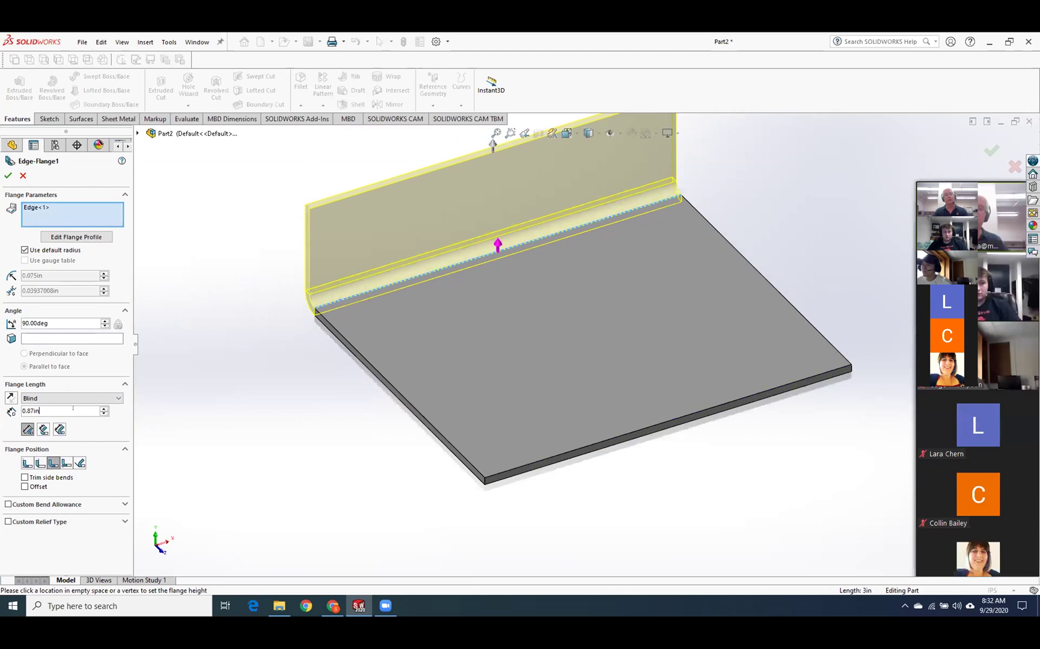
{"action": "double_click", "coordinate": [63, 411]}
{"action": "type", "text": "1"}
{"action": "key", "text": "Return"}
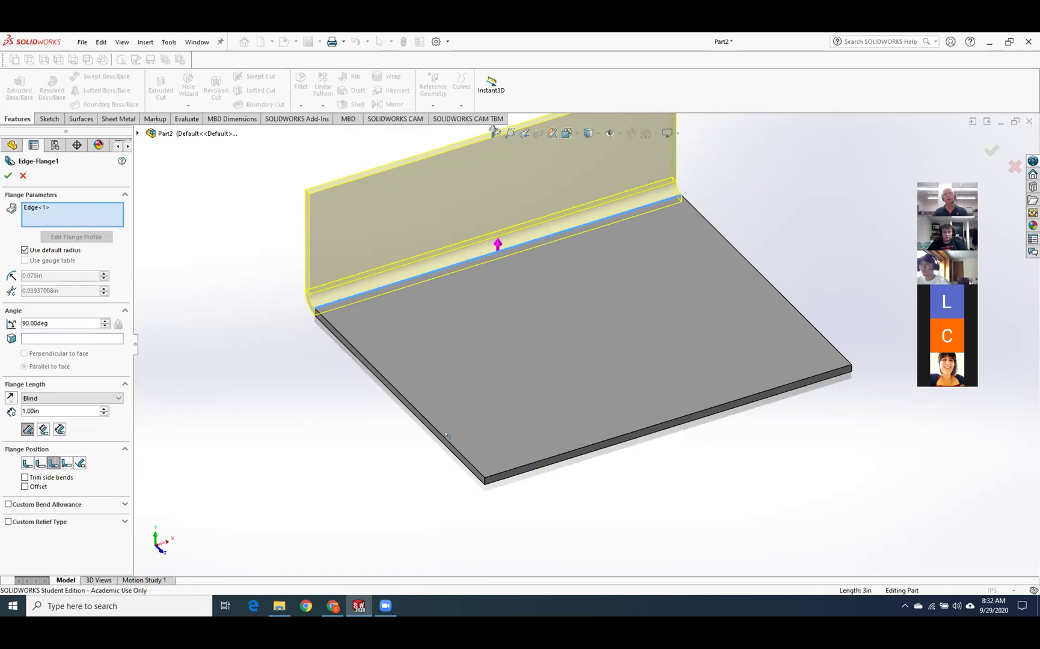
Add the plate's opposite front edge to the edge flange and create both flanges.
{"action": "left_click", "coordinate": [532, 461]}
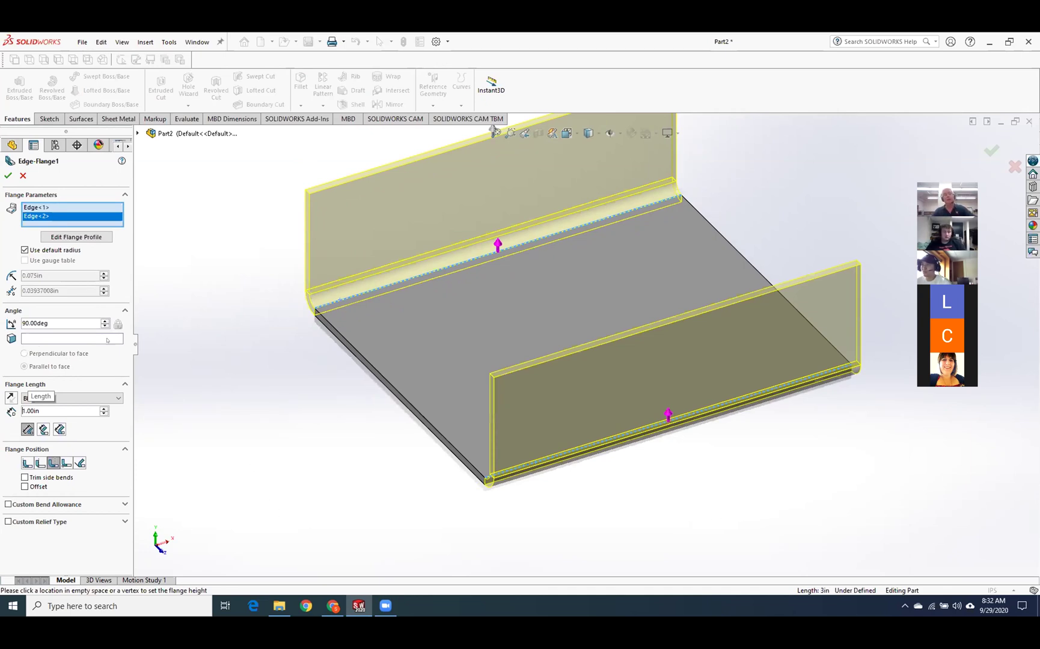
{"action": "left_click", "coordinate": [8, 175]}
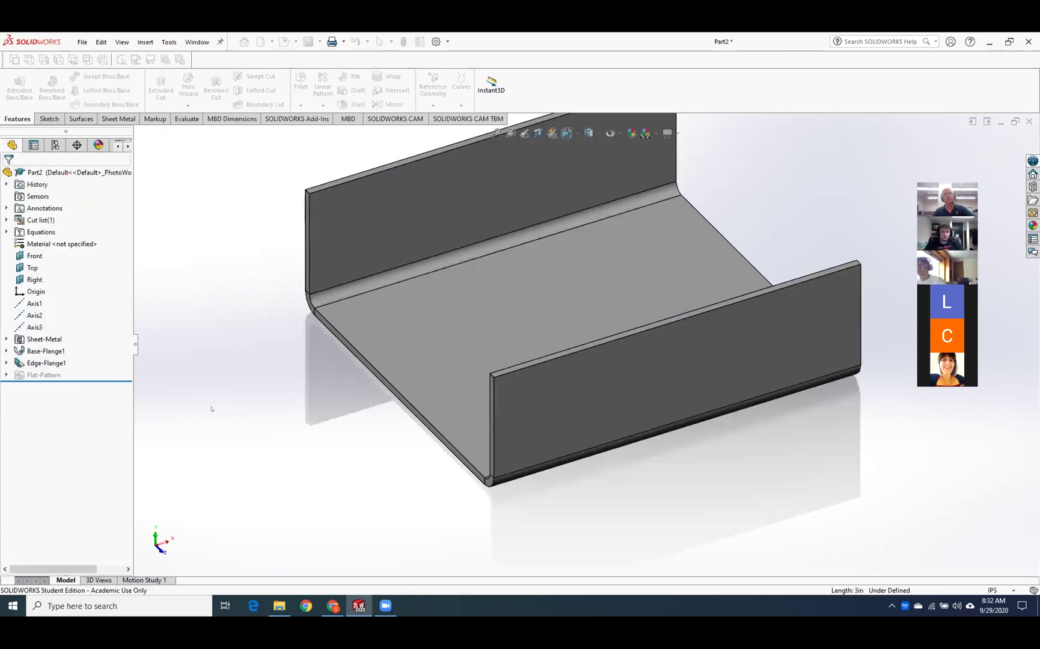
{"action": "mouse_move", "coordinate": [235, 441]}
{"action": "middle_mouse_down"}
{"action": "mouse_move", "coordinate": [280, 409]}
{"action": "mouse_move", "coordinate": [258, 401]}
{"action": "mouse_move", "coordinate": [231, 425]}
{"action": "middle_mouse_up"}
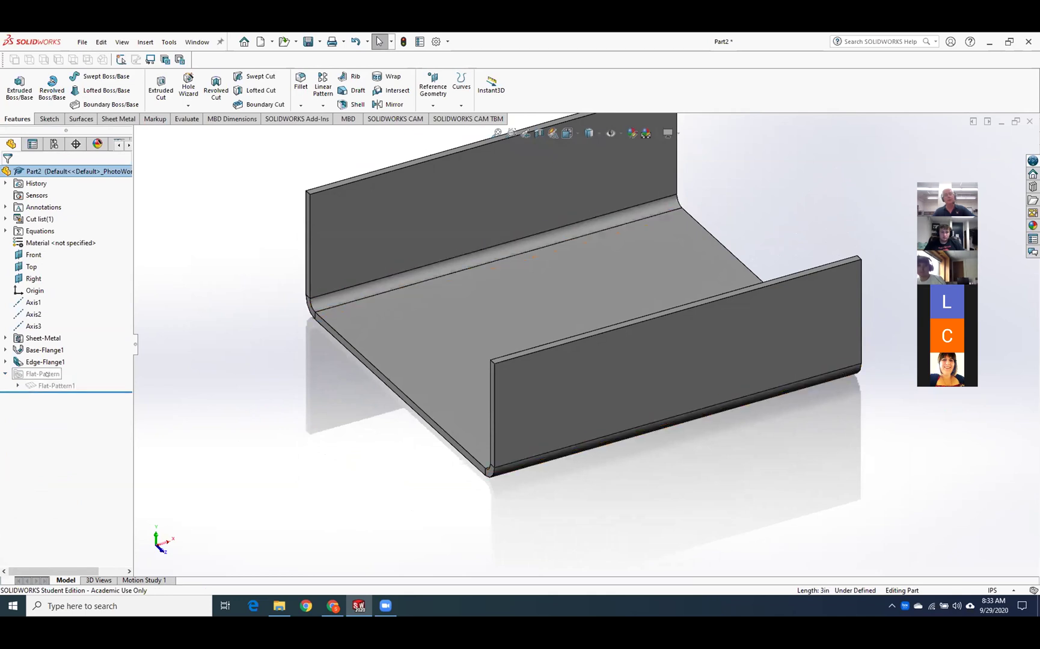
Unsuppress and suppress Flat-Pattern1 twice to examine the part flattened with its bend lines and folded back.
{"action": "left_click", "coordinate": [68, 385]}
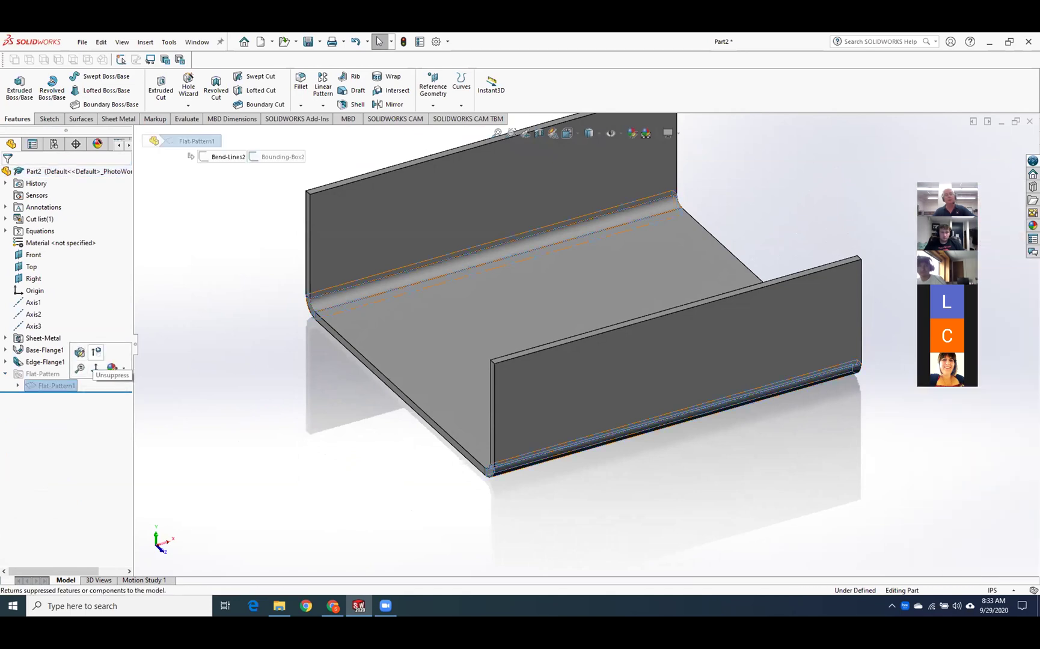
{"action": "left_click", "coordinate": [96, 351]}
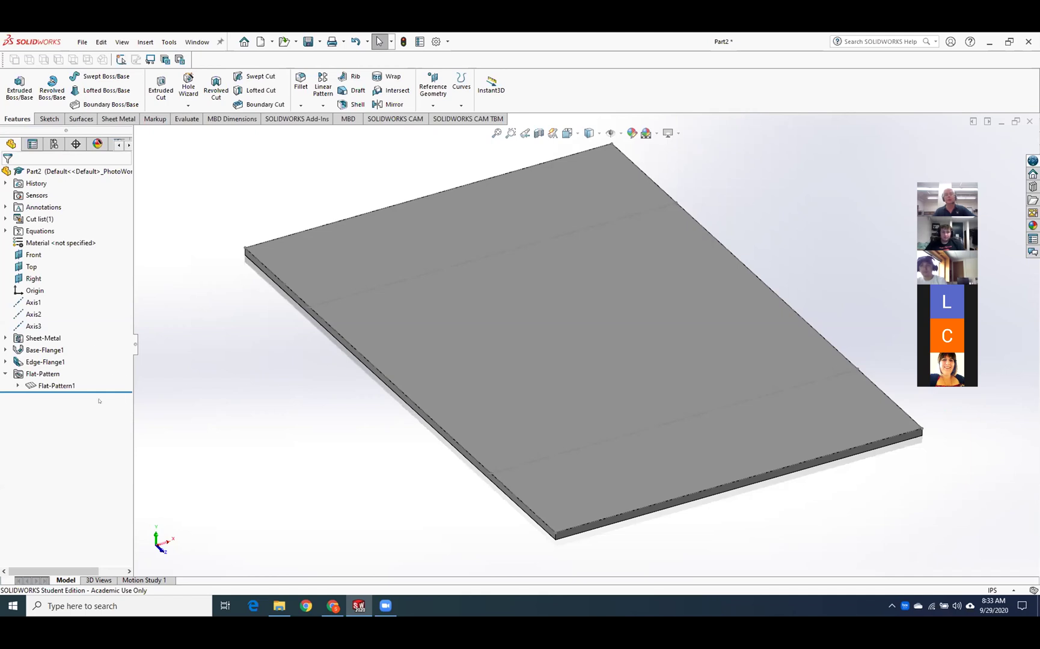
{"action": "right_click", "coordinate": [61, 385]}
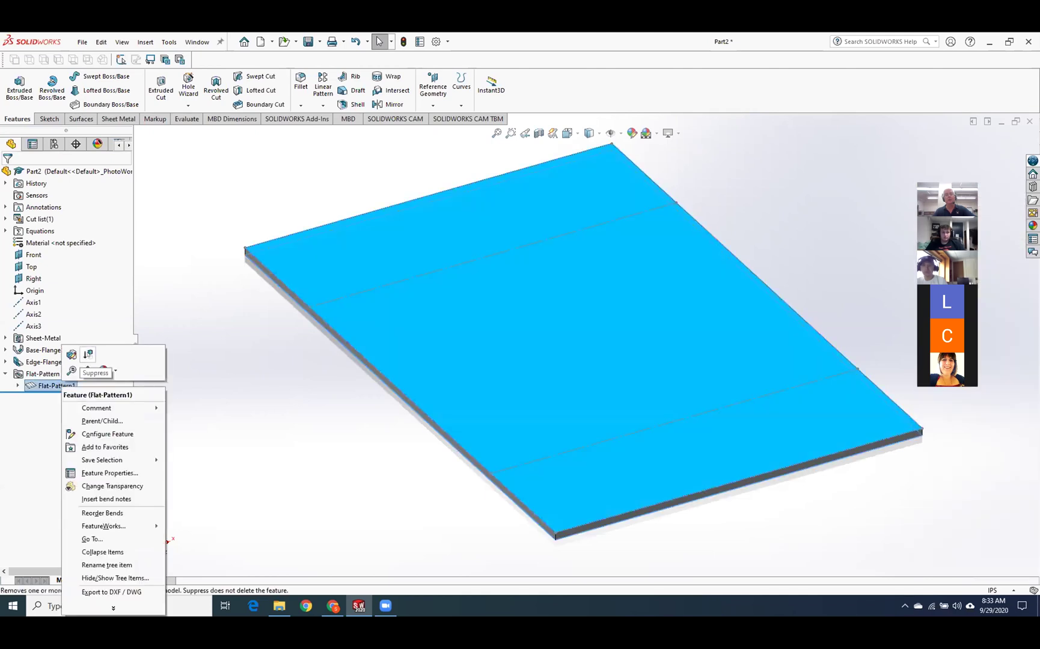
{"action": "left_click", "coordinate": [88, 354]}
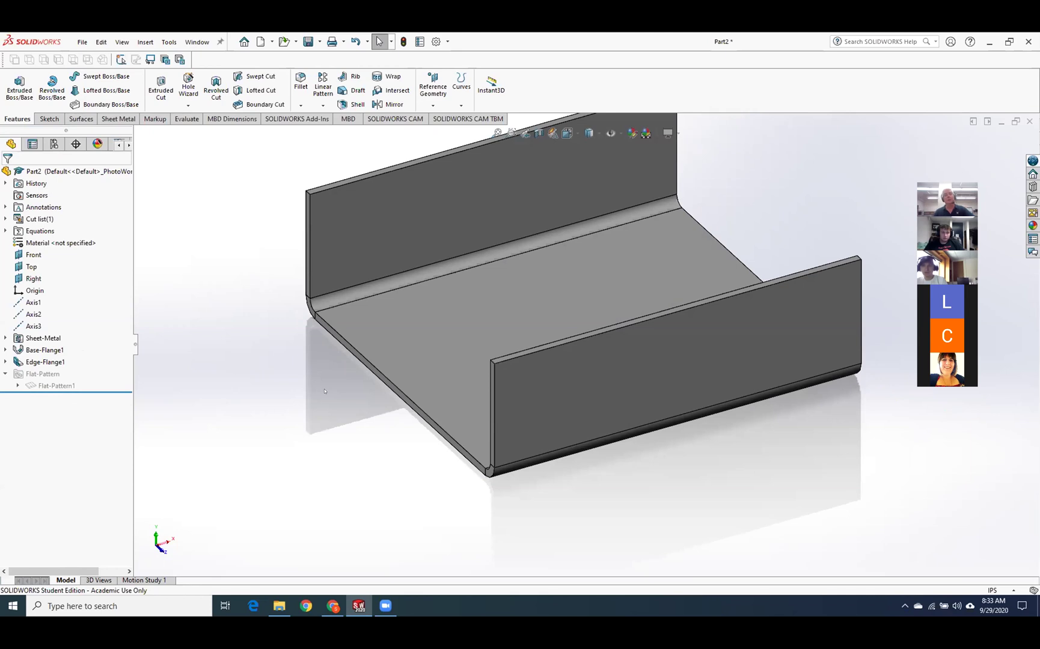
{"action": "left_click", "coordinate": [54, 385]}
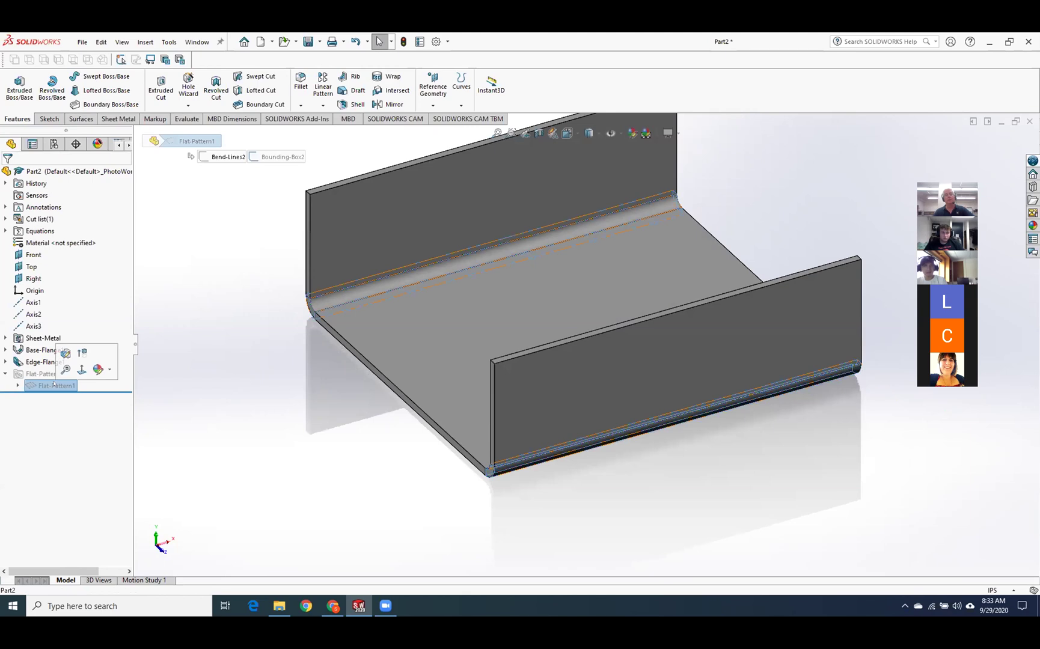
{"action": "left_click", "coordinate": [83, 353]}
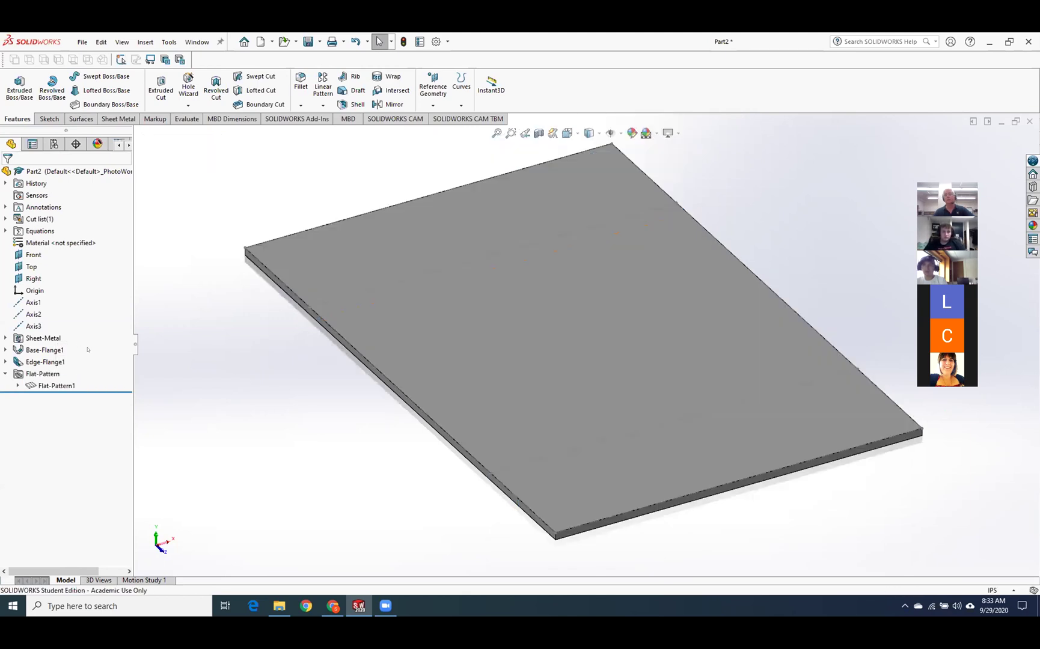
{"action": "right_click", "coordinate": [60, 385]}
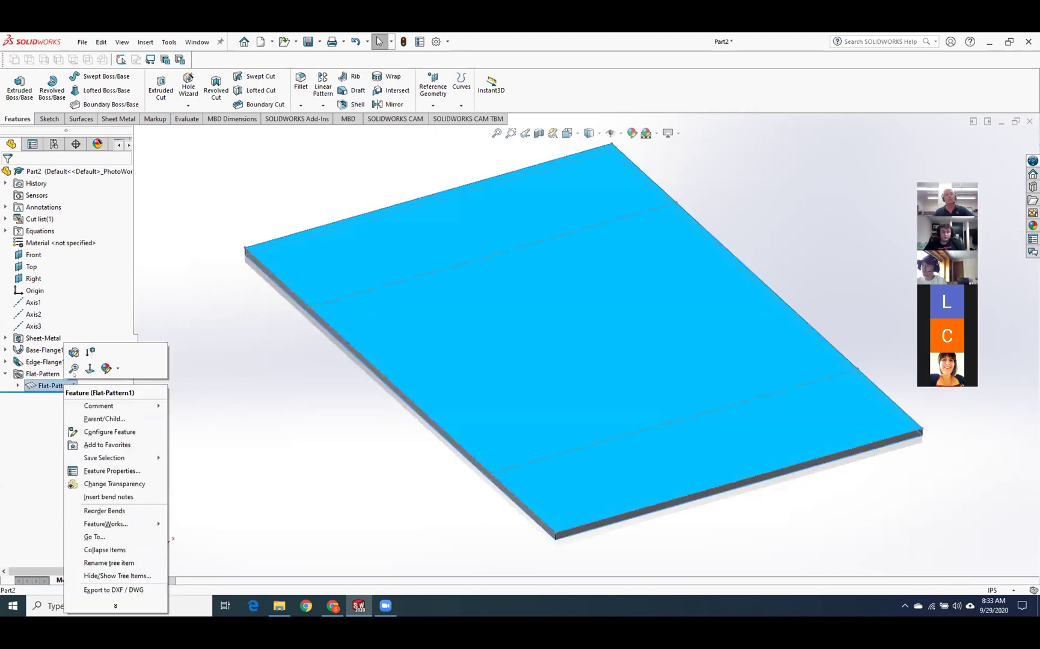
{"action": "left_click", "coordinate": [85, 349]}
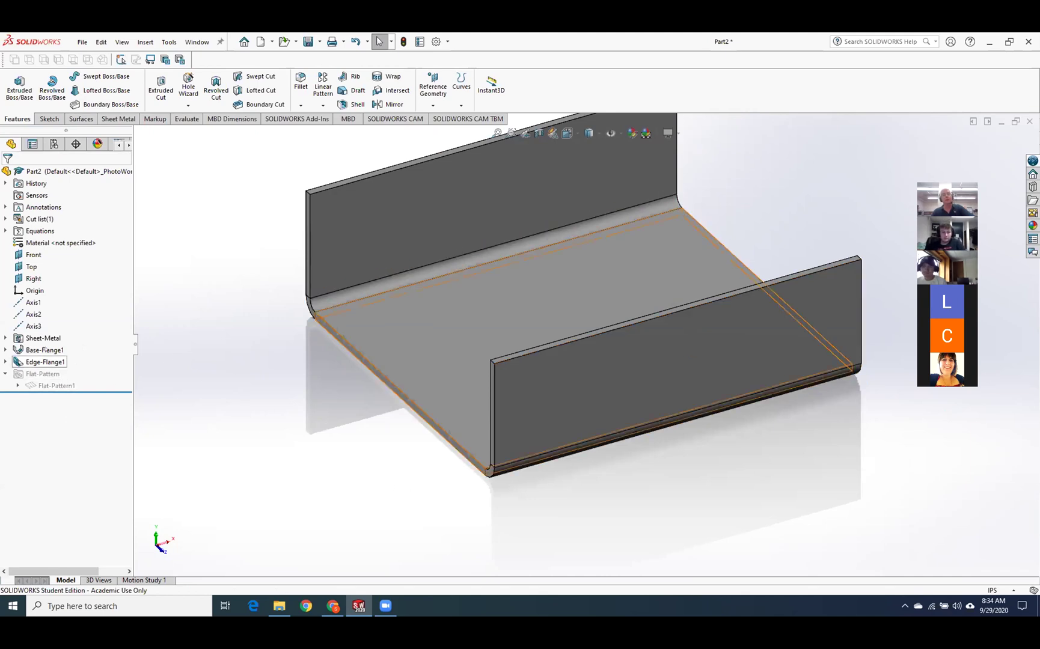
Open the front flange profile of Edge-Flange1 for editing and try shifting its upper edge slightly down and back up.
{"action": "right_click", "coordinate": [53, 361]}
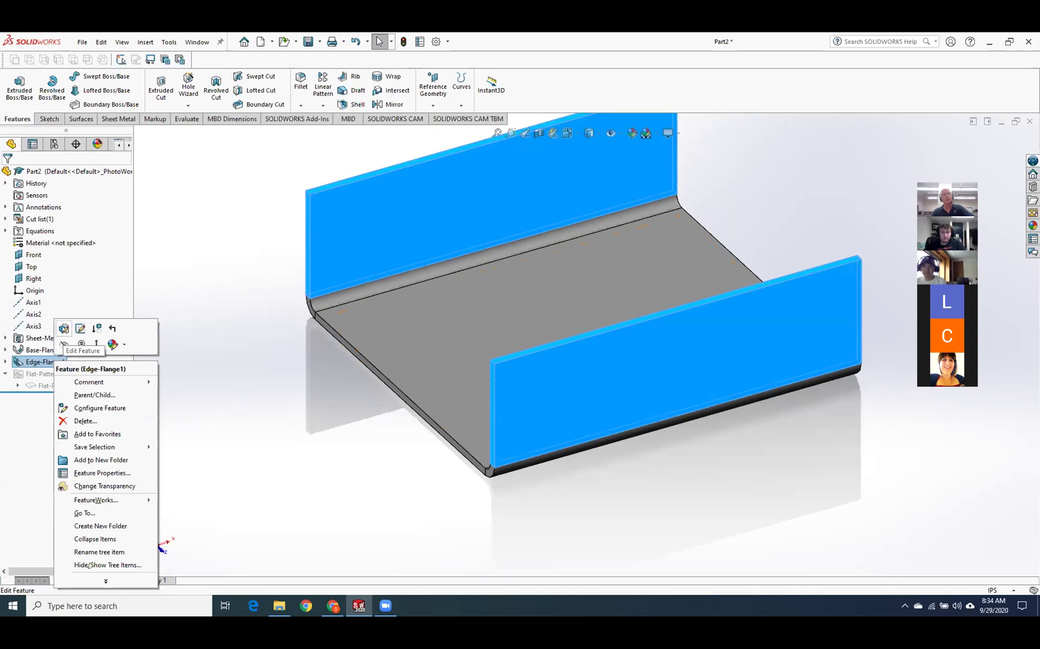
{"action": "left_click", "coordinate": [63, 328]}
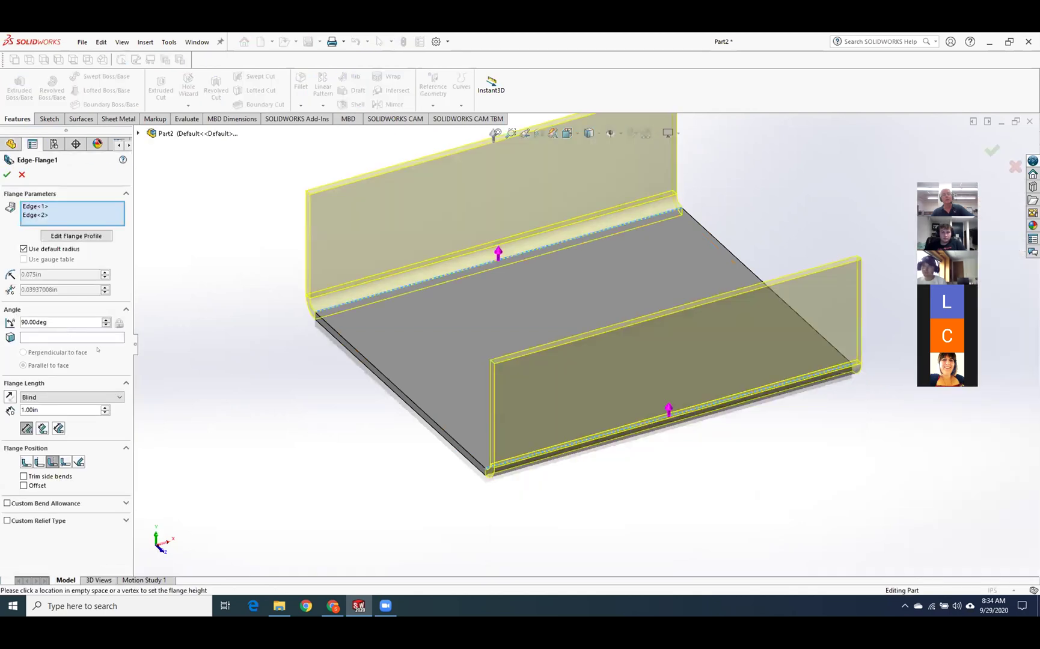
{"action": "left_click", "coordinate": [78, 235]}
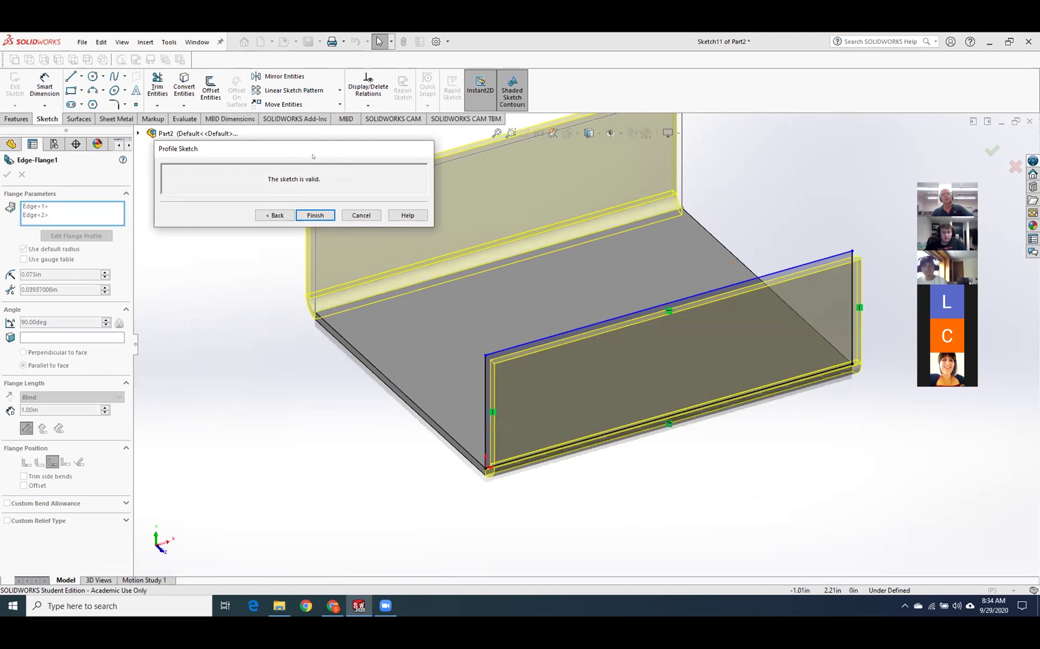
{"action": "left_click_drag", "start_coordinate": [312, 157], "coordinate": [309, 502]}
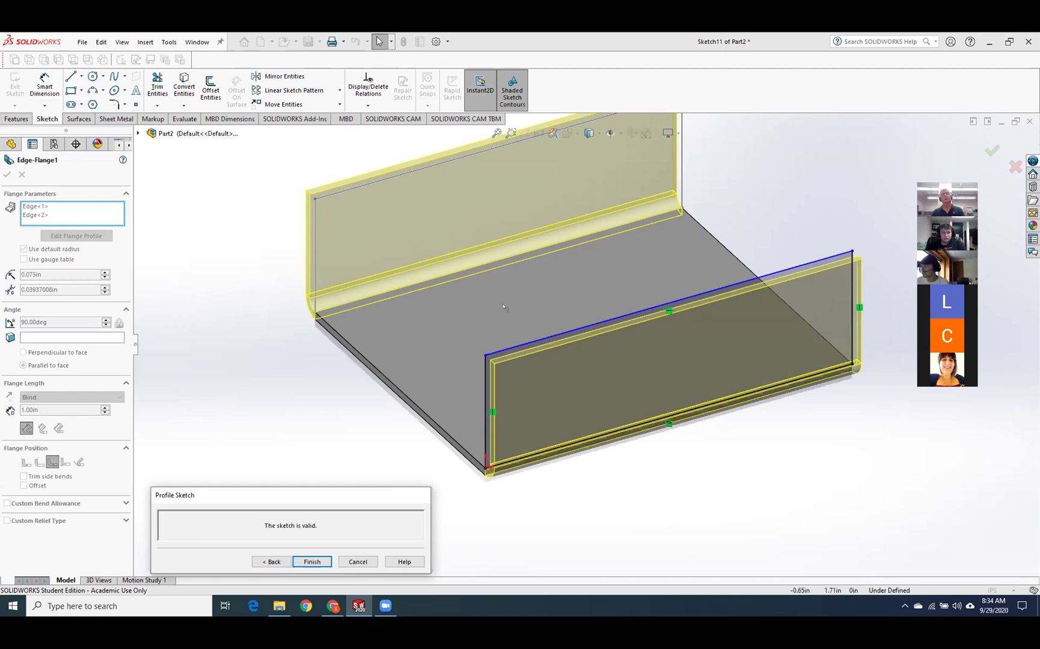
{"action": "left_click", "coordinate": [486, 360]}
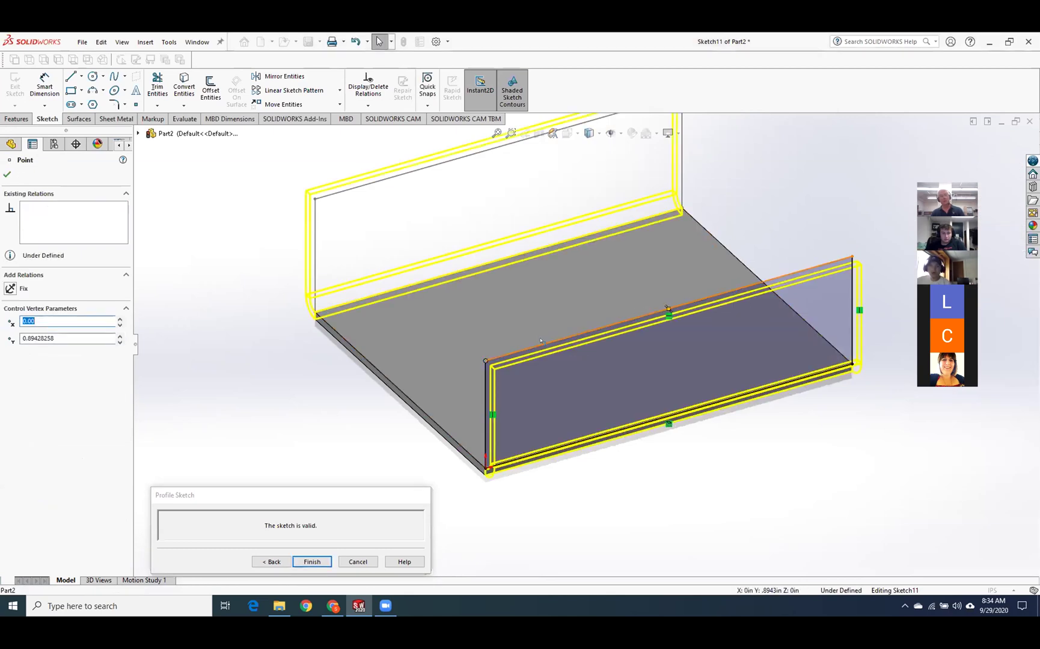
{"action": "left_click_drag", "start_coordinate": [540, 340], "coordinate": [540, 335]}
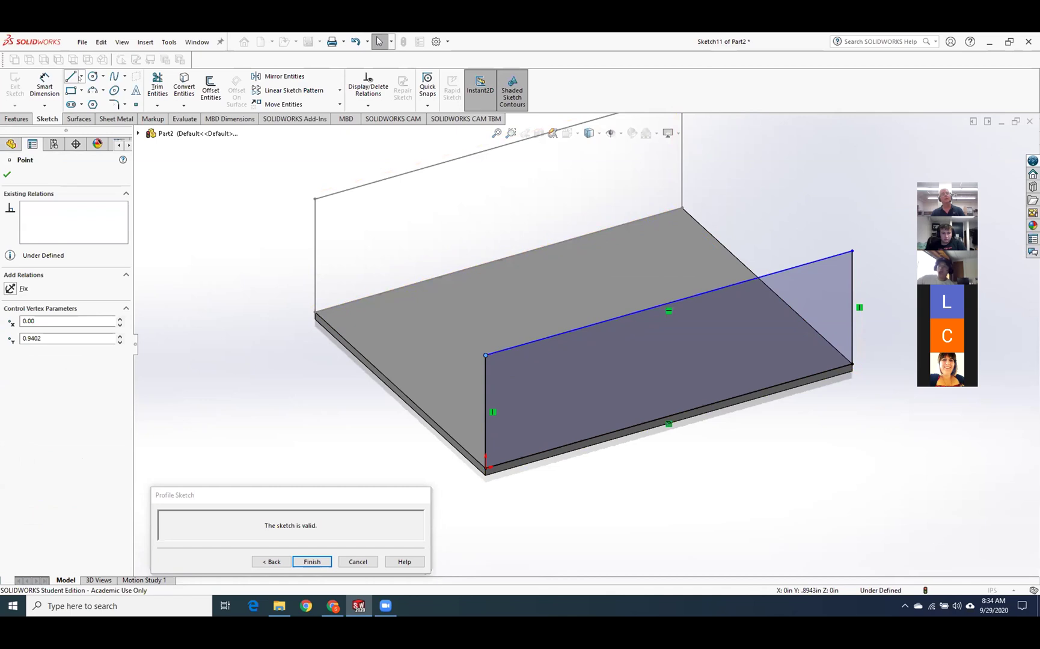
Sketch two angled lines, about 1.45 in and 2.15 in long, across the two upper corners of the front flange profile.
{"action": "left_click", "coordinate": [71, 76]}
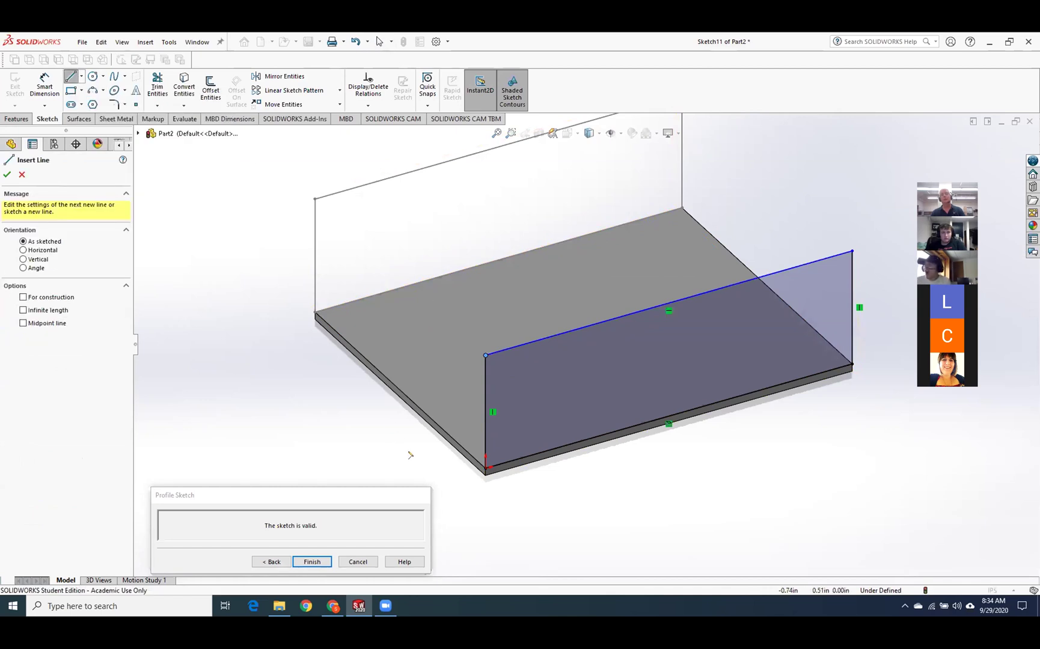
{"action": "left_click", "coordinate": [417, 451]}
{"action": "double_click", "coordinate": [558, 307]}
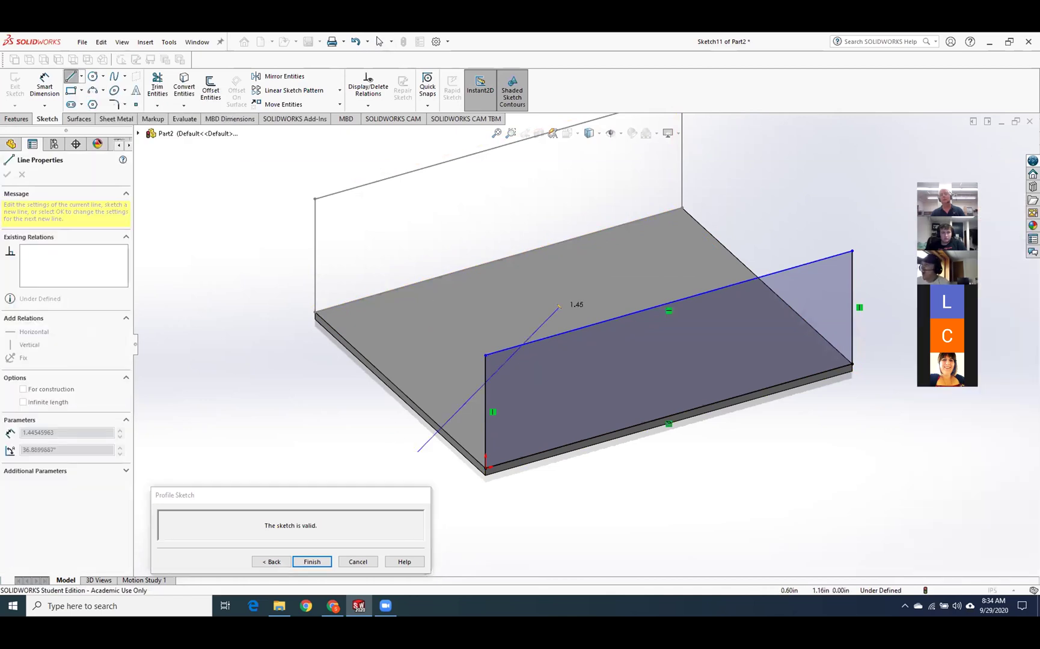
{"action": "left_click", "coordinate": [638, 248]}
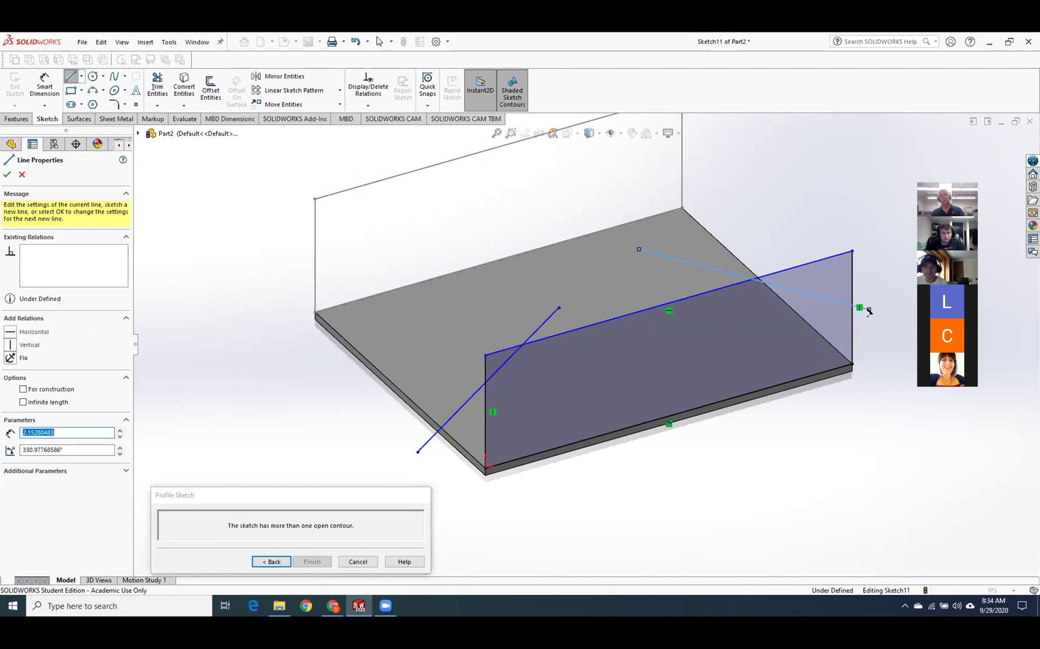
{"action": "left_click", "coordinate": [868, 310]}
{"action": "key", "text": "Escape"}
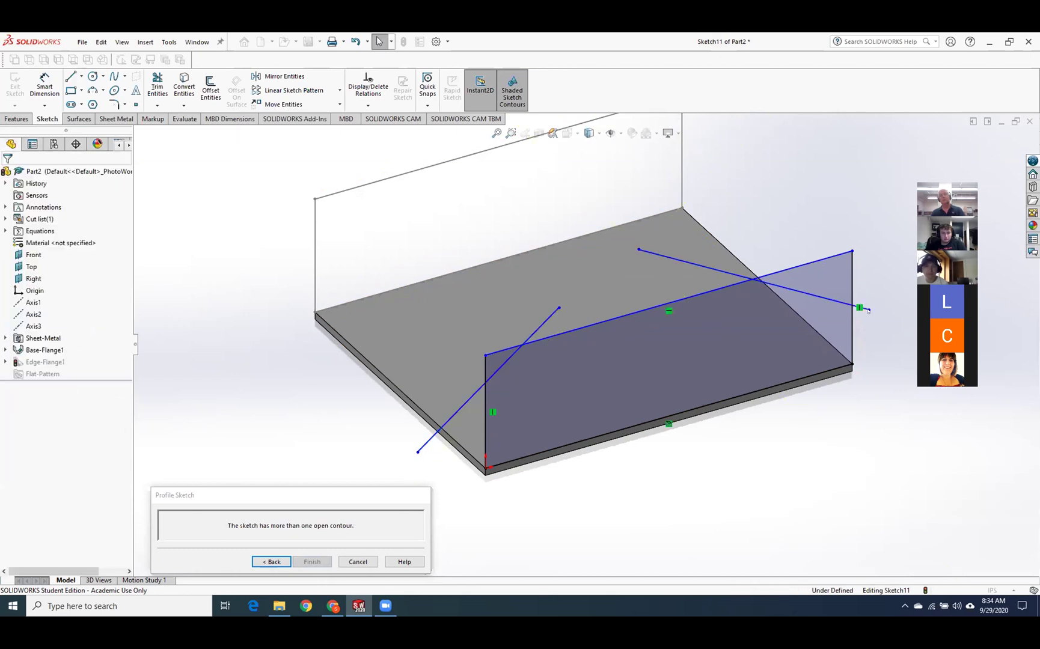
Trim away the upper corners and the overhanging line ends so the flange profile becomes one closed outline with angled corners.
{"action": "left_click", "coordinate": [158, 90]}
{"action": "mouse_move", "coordinate": [443, 469]}
{"action": "left_mouse_down"}
{"action": "mouse_move", "coordinate": [459, 378]}
{"action": "mouse_move", "coordinate": [595, 294]}
{"action": "mouse_move", "coordinate": [710, 251]}
{"action": "mouse_move", "coordinate": [772, 245]}
{"action": "mouse_move", "coordinate": [865, 308]}
{"action": "left_mouse_up"}
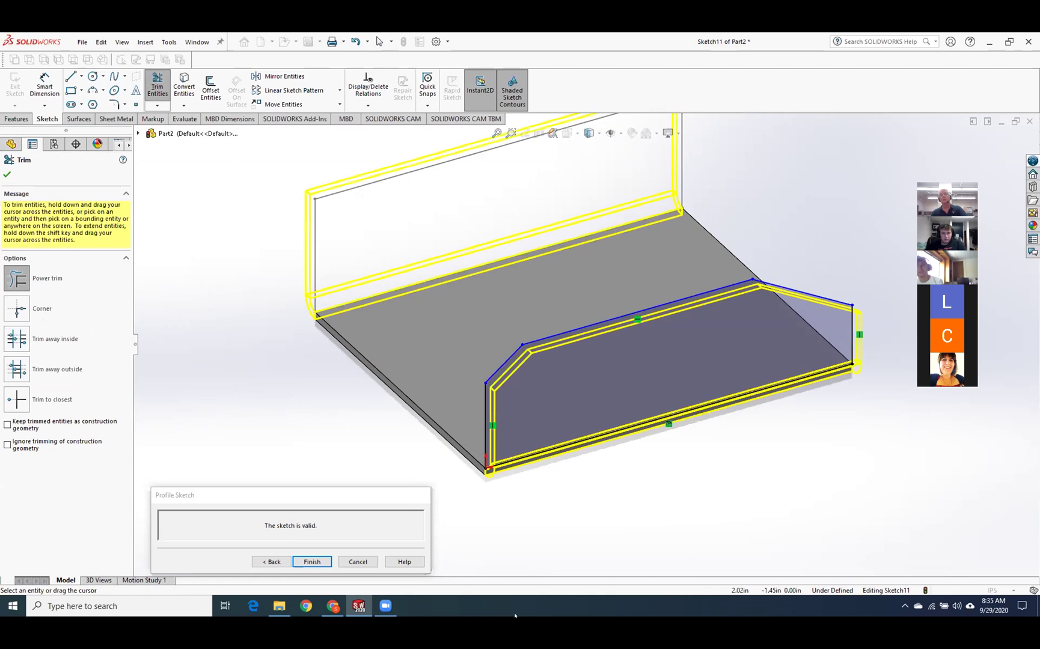
{"action": "left_click", "coordinate": [7, 174]}
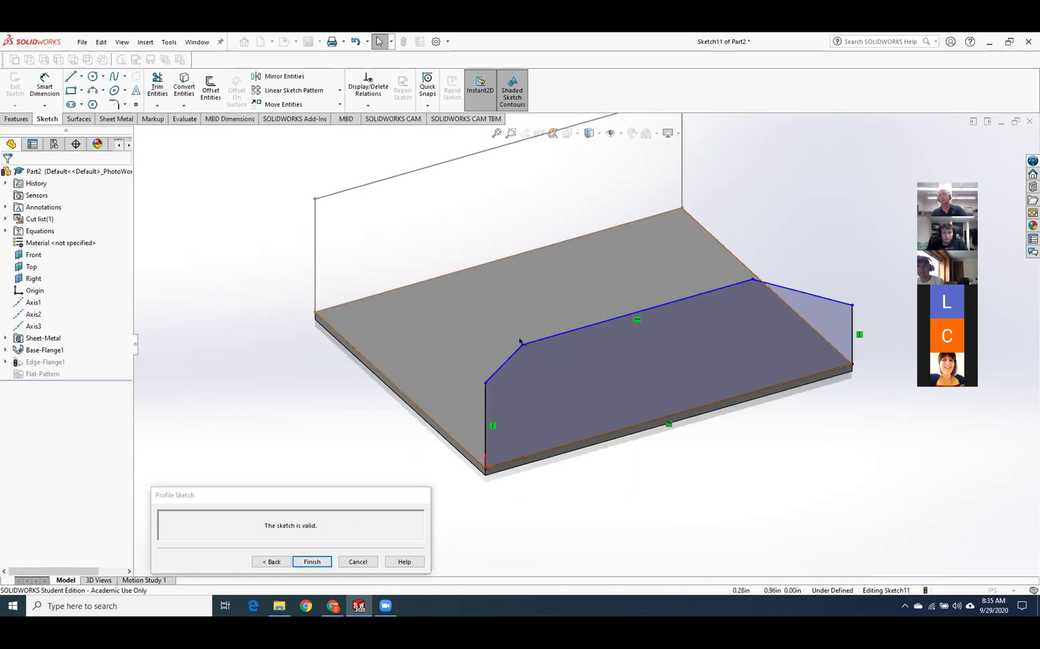
Reshape the profile by lowering its side corners and moving both top corners inward, with the top about 1 in high, and finish the flange.
{"action": "mouse_move", "coordinate": [522, 345]}
{"action": "left_mouse_down"}
{"action": "mouse_move", "coordinate": [580, 352]}
{"action": "mouse_move", "coordinate": [629, 336]}
{"action": "mouse_move", "coordinate": [607, 321]}
{"action": "left_mouse_up"}
{"action": "left_click_drag", "start_coordinate": [486, 383], "coordinate": [486, 444]}
{"action": "left_click_drag", "start_coordinate": [853, 306], "coordinate": [835, 348]}
{"action": "left_click_drag", "start_coordinate": [719, 287], "coordinate": [691, 290]}
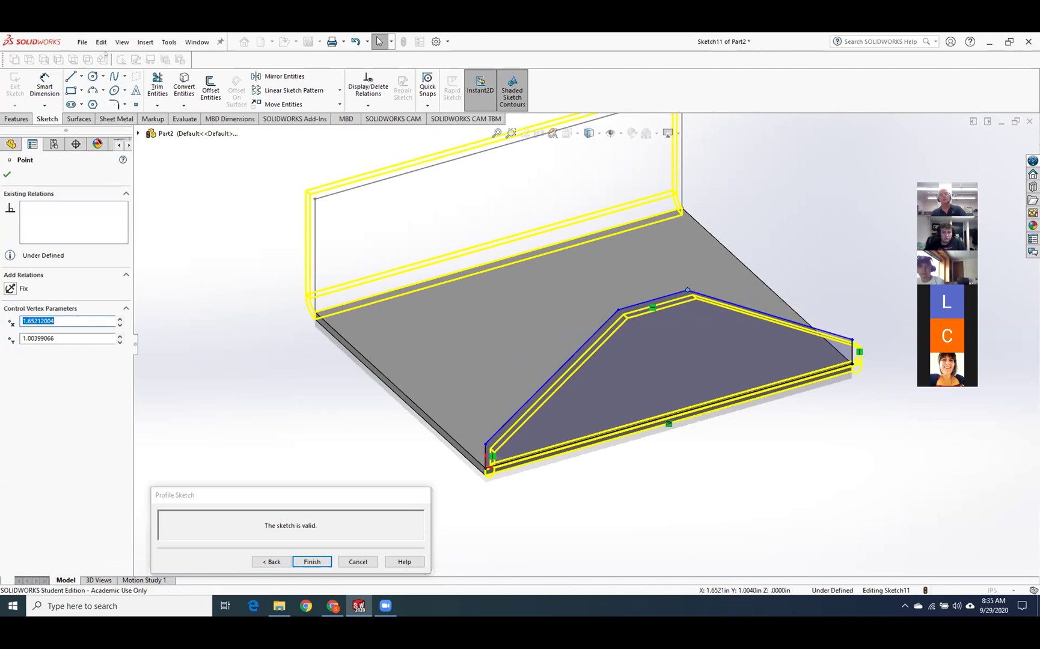
{"action": "left_click", "coordinate": [312, 561]}
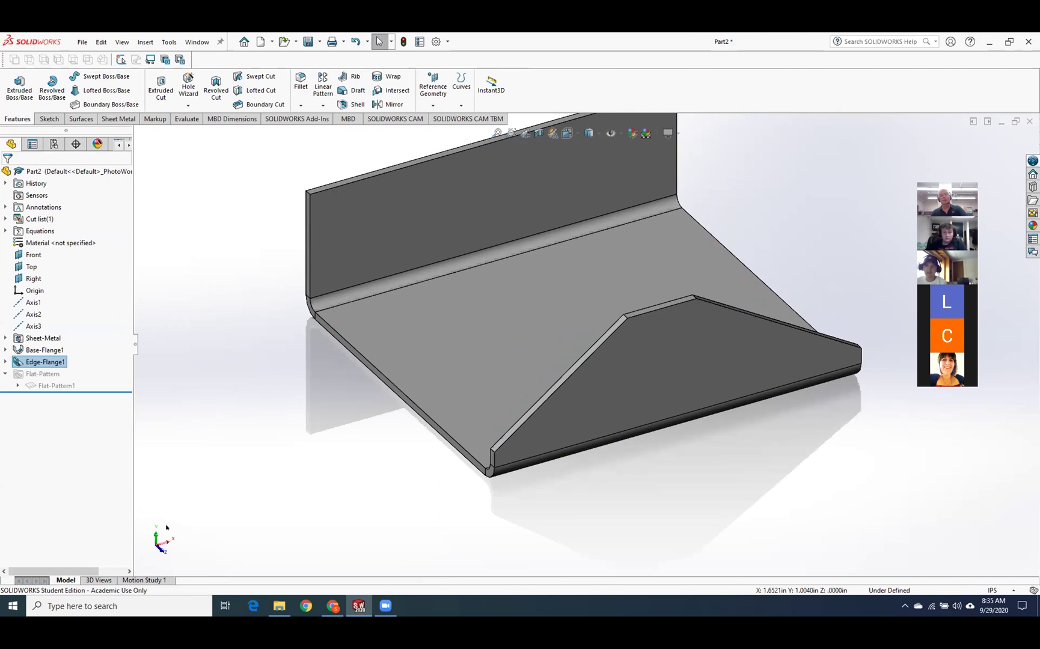
Open Sketch11, the front flange's profile under Edge-Flange1, for direct editing.
{"action": "left_click", "coordinate": [4, 362]}
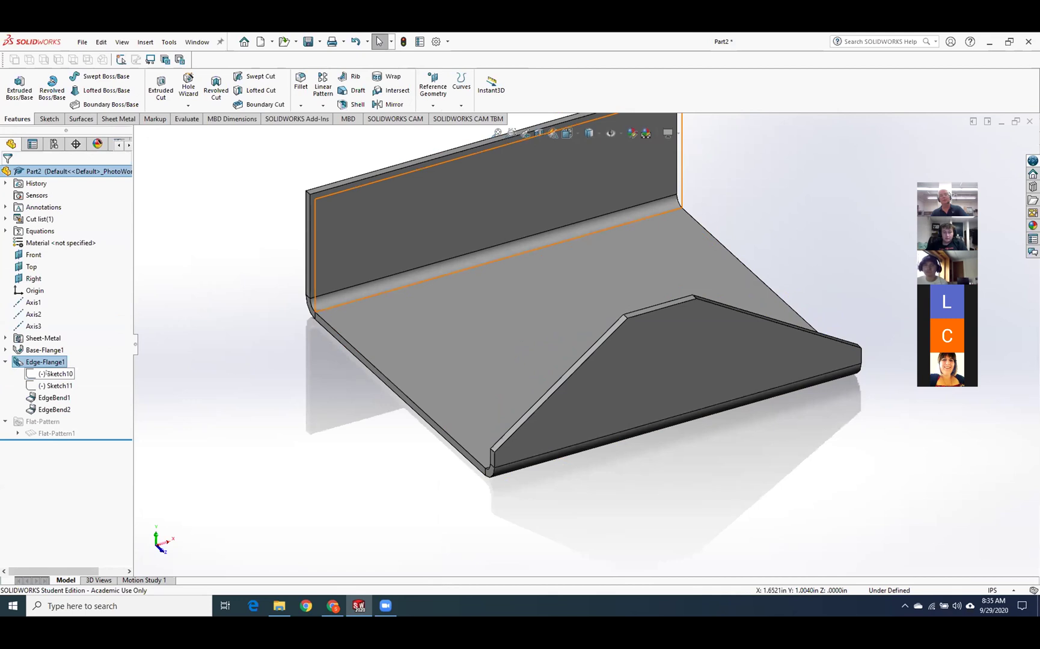
{"action": "left_click", "coordinate": [63, 386]}
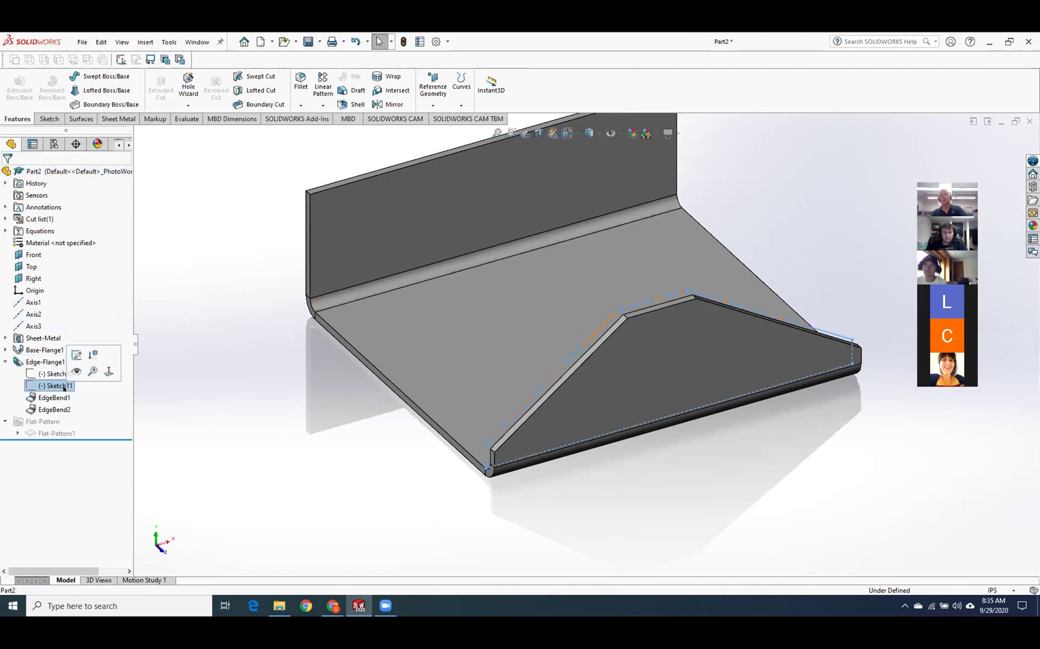
{"action": "left_click", "coordinate": [76, 356]}
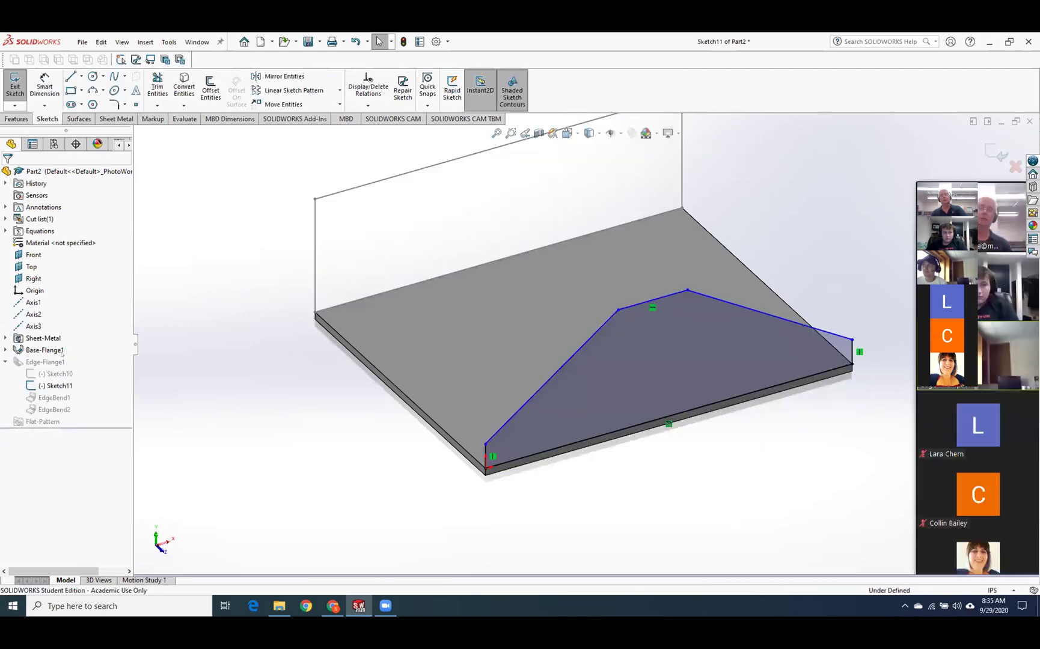
Dimension the length of the profile's short left side edge and the height of the left top corner above the base line.
{"action": "left_click", "coordinate": [45, 84]}
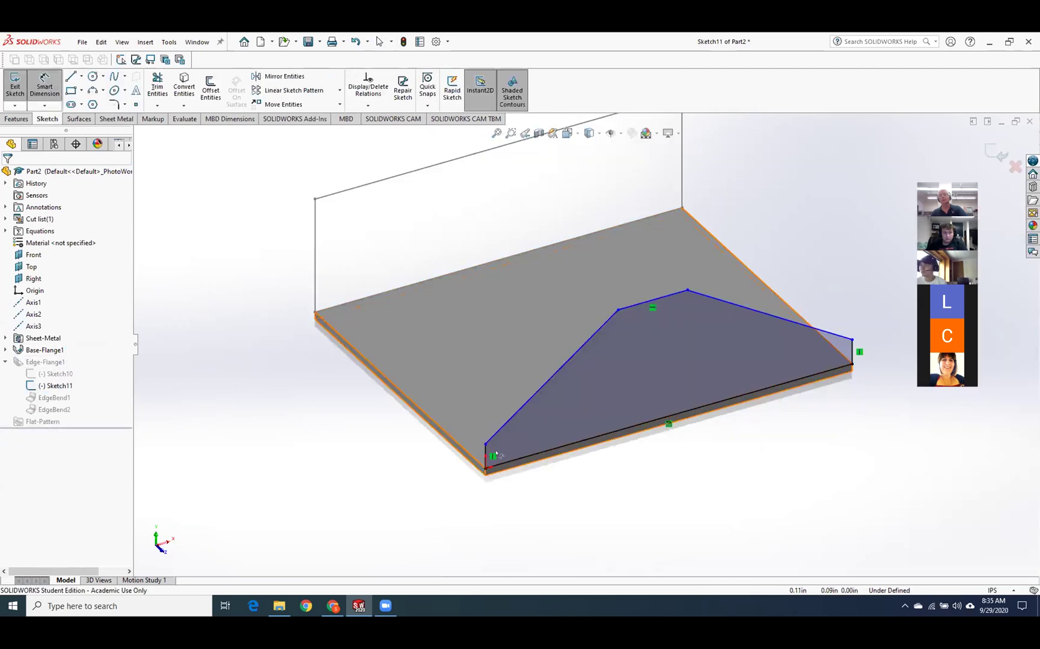
{"action": "left_click", "coordinate": [485, 452]}
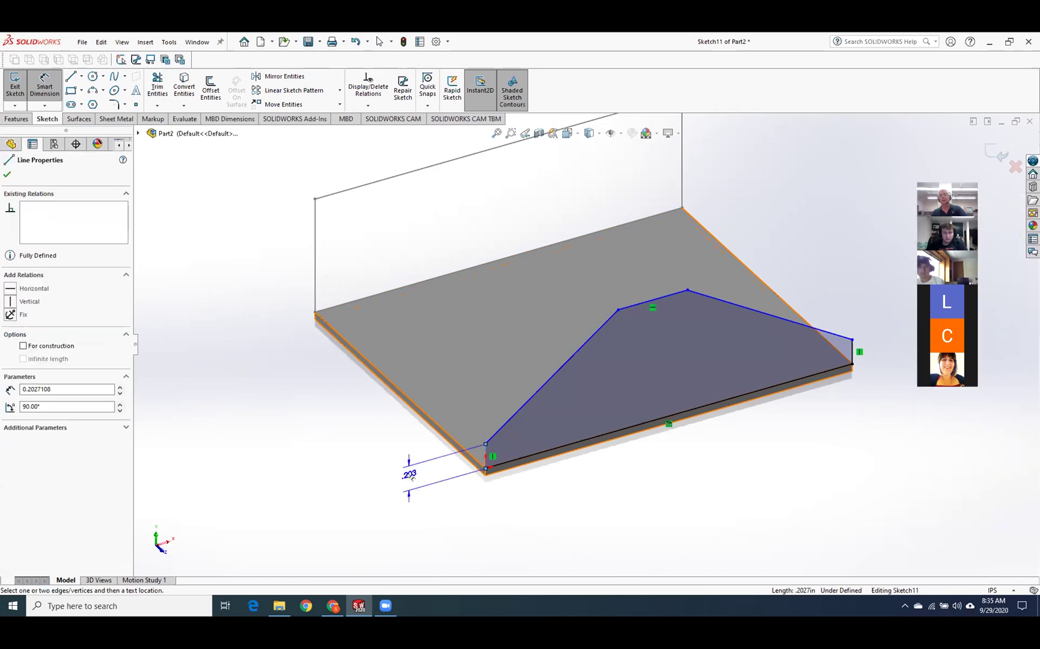
{"action": "left_click", "coordinate": [406, 478]}
{"action": "left_click", "coordinate": [363, 459]}
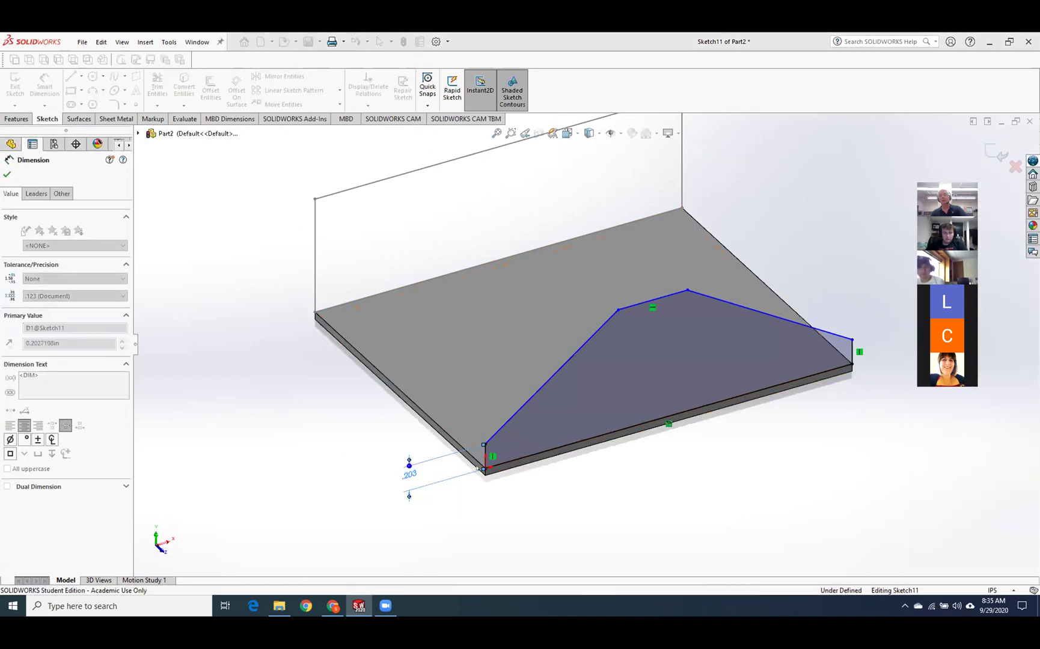
{"action": "left_click", "coordinate": [618, 310]}
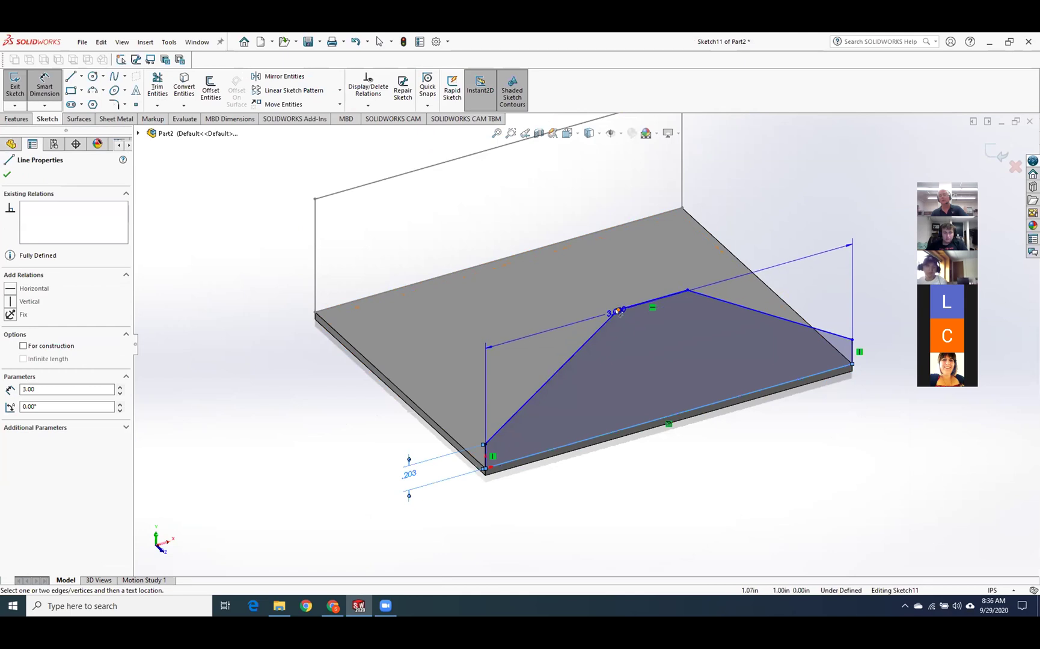
{"action": "left_click", "coordinate": [313, 368]}
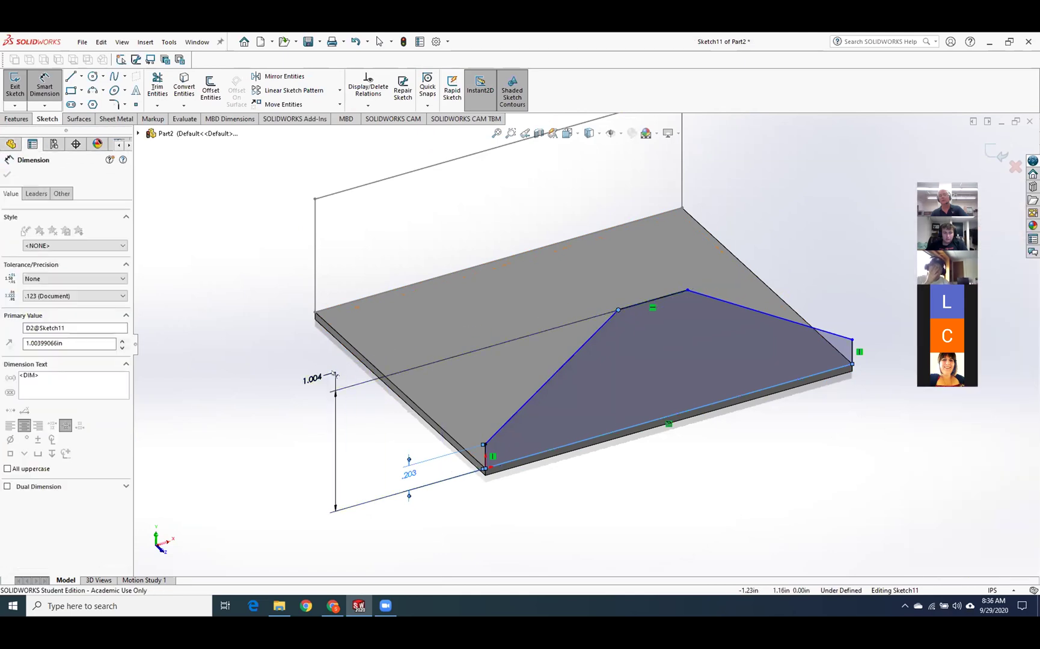
{"action": "left_click", "coordinate": [289, 357]}
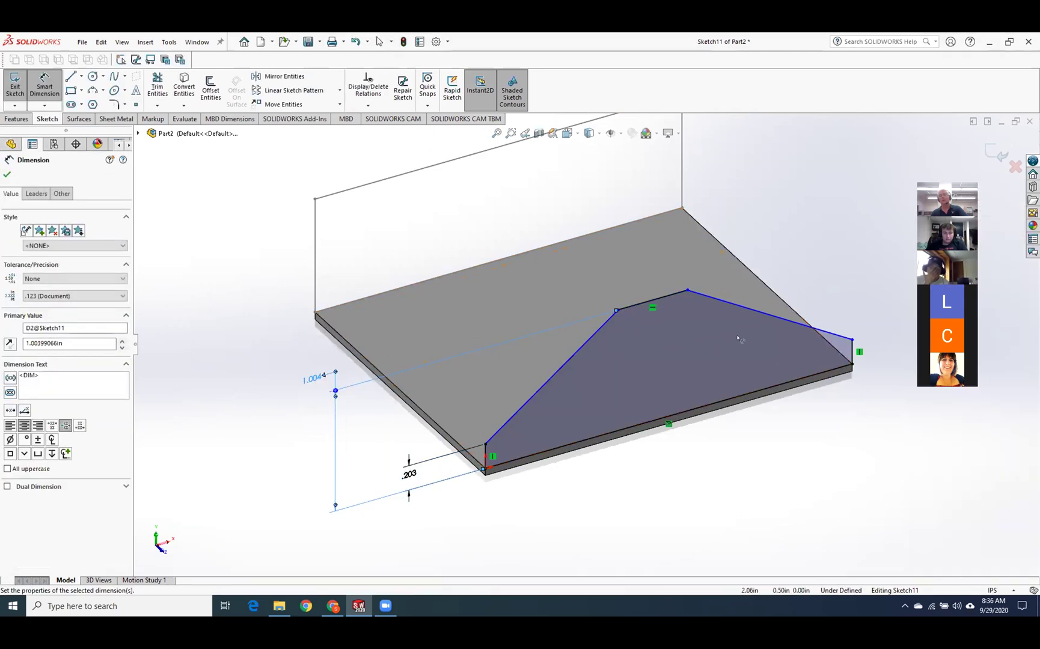
{"action": "key", "text": "Escape"}
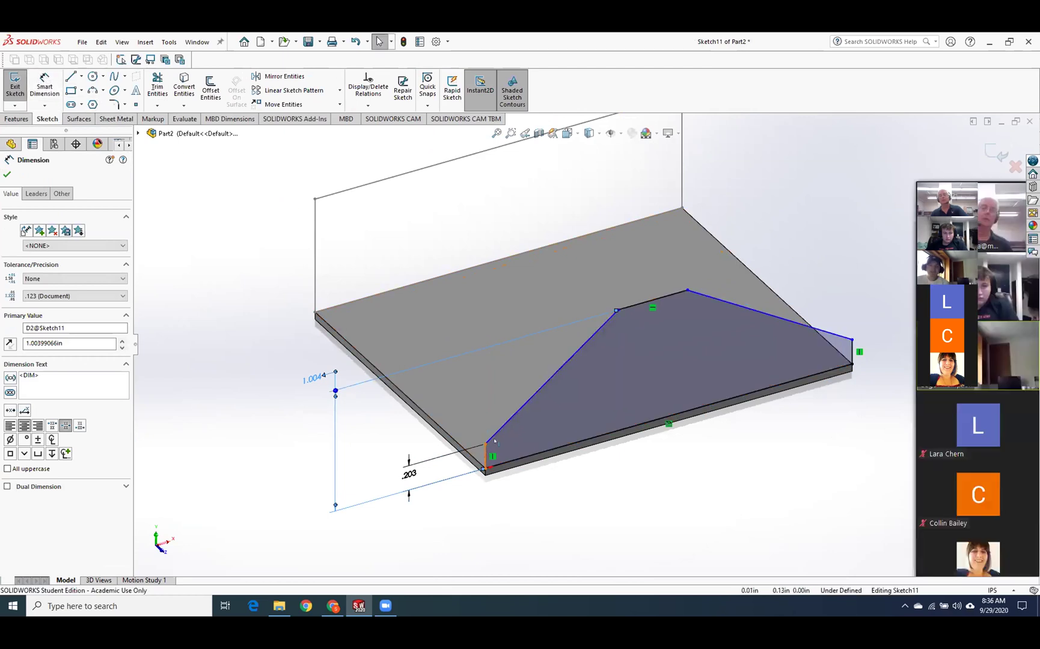
Dimension the angle between the short left side edge and the adjoining sloped line of the flange profile.
{"action": "left_click", "coordinate": [551, 377]}
{"action": "left_click", "coordinate": [503, 426]}
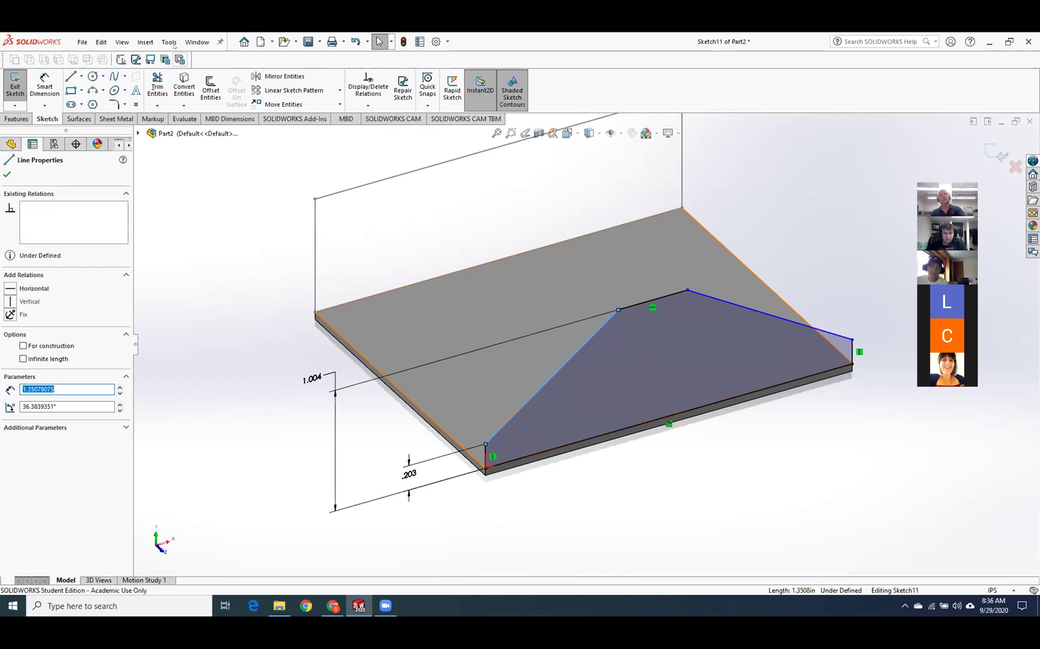
{"action": "left_click", "coordinate": [45, 85]}
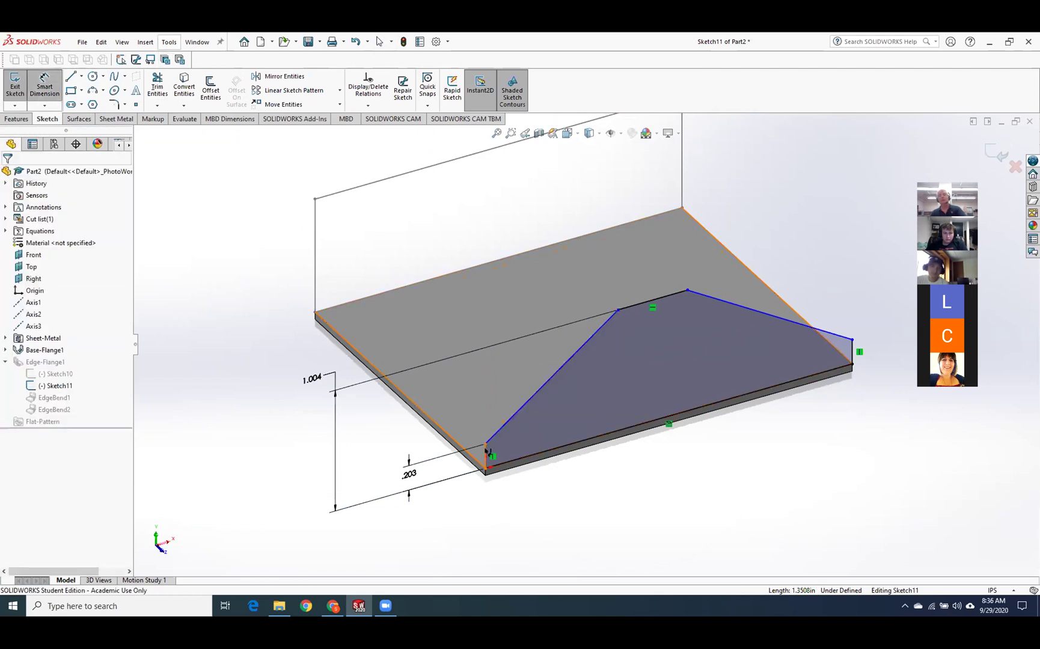
{"action": "left_click", "coordinate": [487, 451]}
{"action": "left_click", "coordinate": [511, 419]}
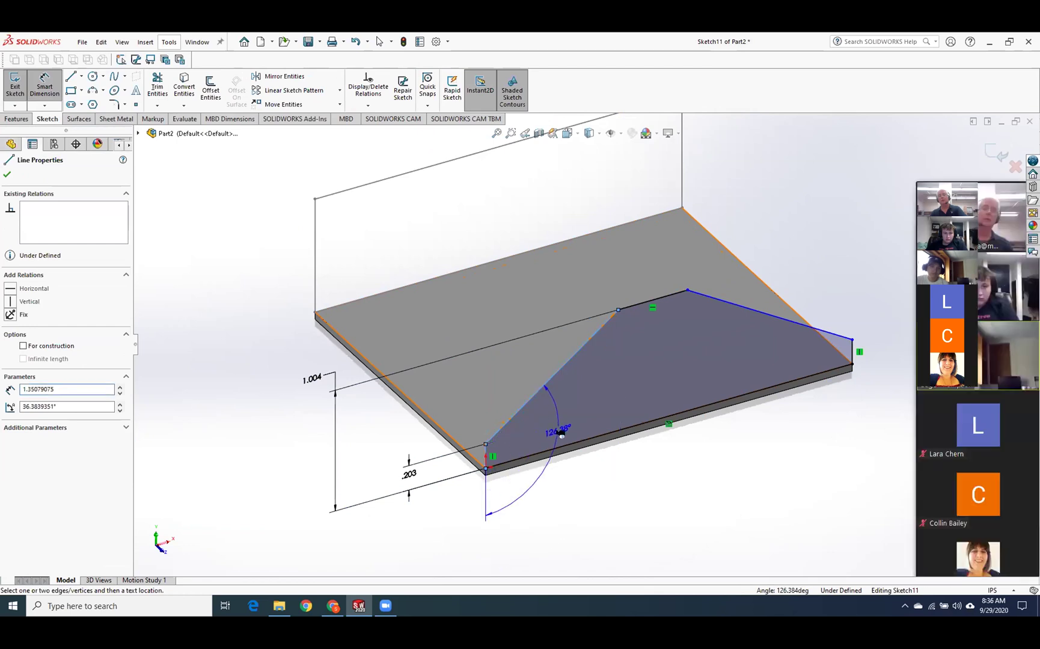
{"action": "left_click", "coordinate": [561, 433]}
{"action": "left_click", "coordinate": [512, 414]}
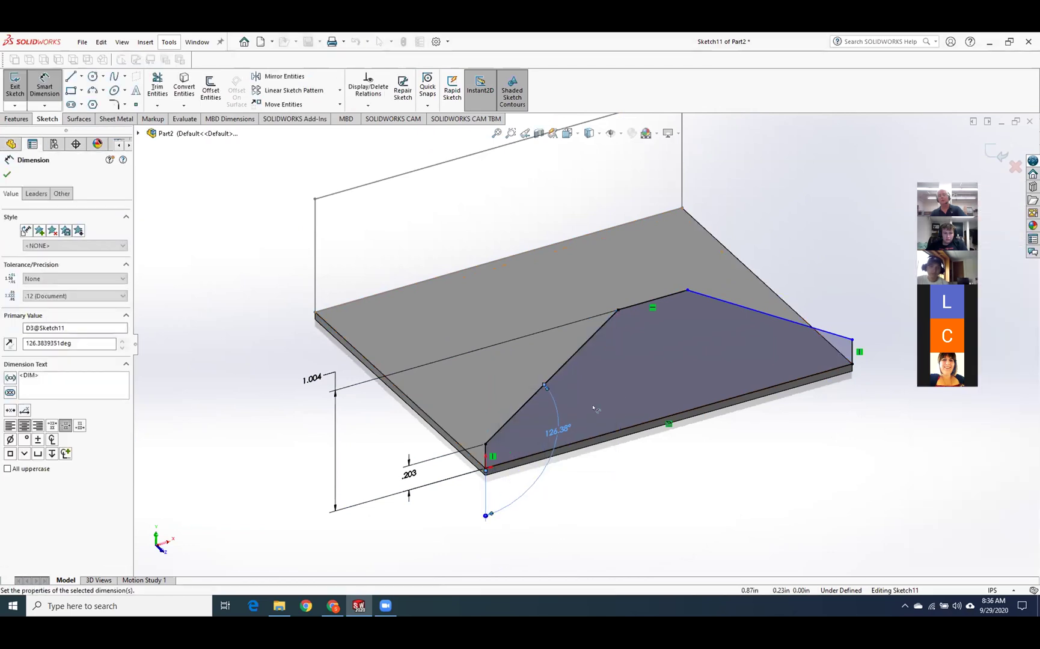
Dimension the angle between the short right side edge and the adjoining sloped line of the flange profile.
{"action": "left_click", "coordinate": [43, 81]}
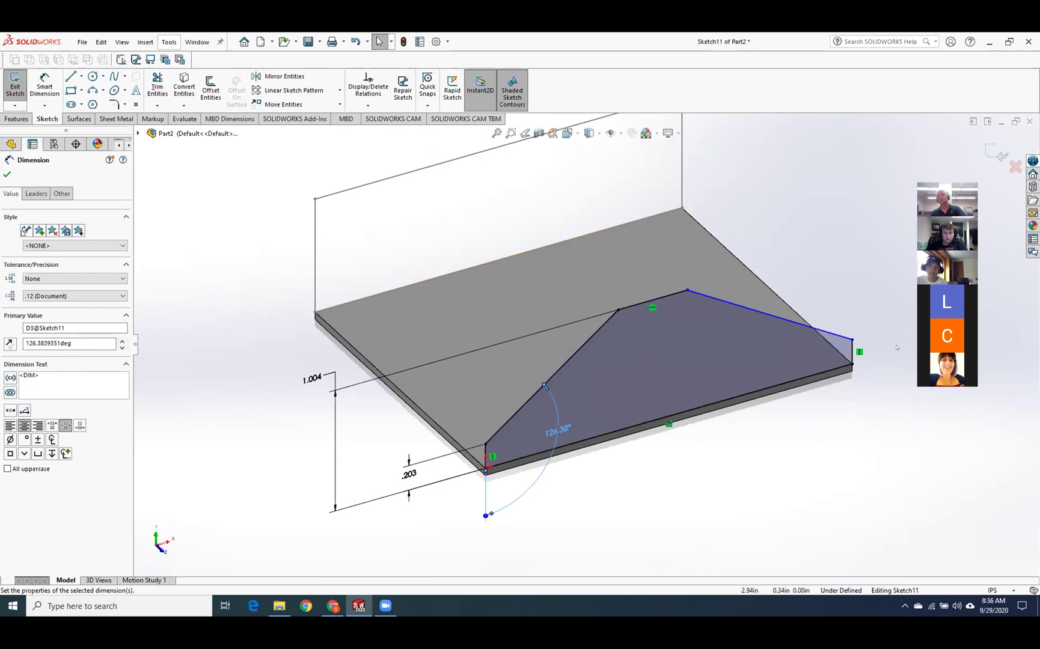
{"action": "left_click", "coordinate": [839, 336]}
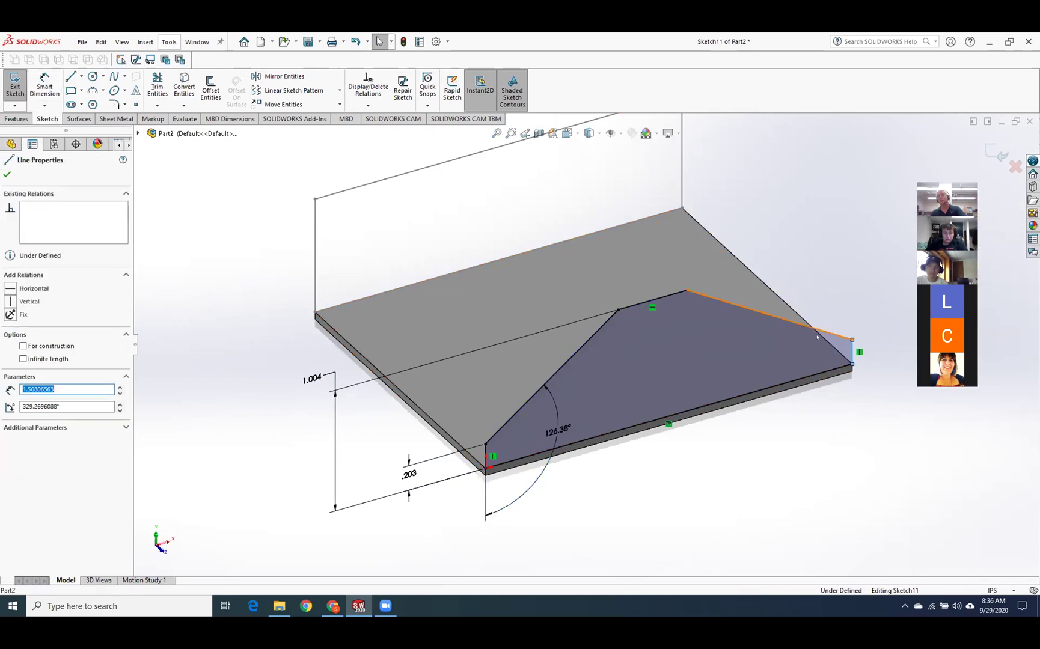
{"action": "key", "text": "Escape"}
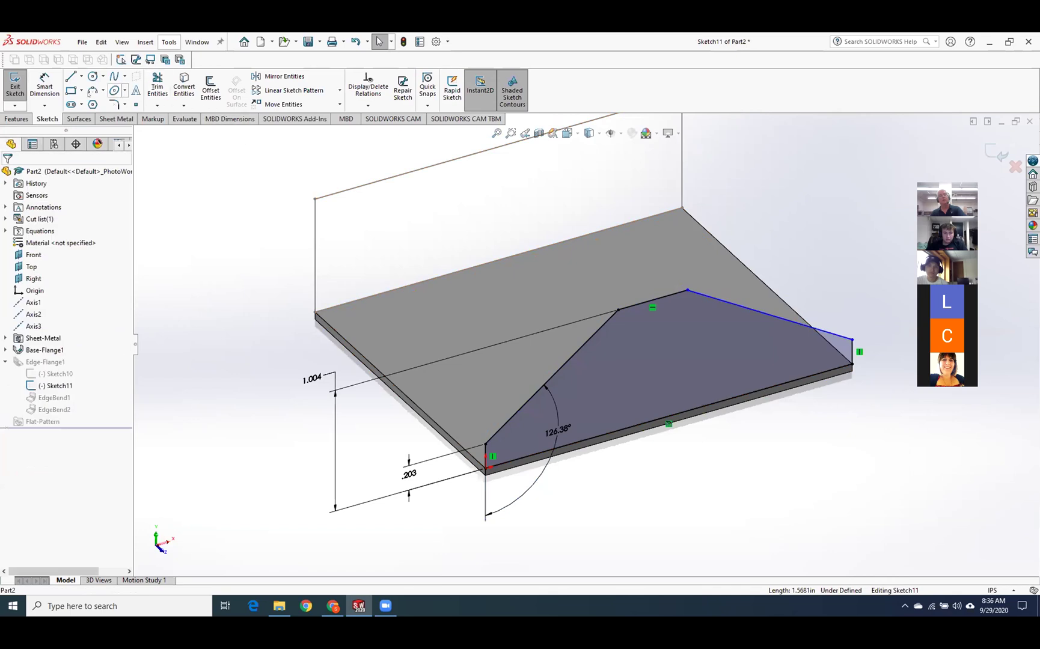
{"action": "left_click", "coordinate": [44, 85]}
{"action": "left_click", "coordinate": [851, 348]}
{"action": "left_click", "coordinate": [820, 330]}
{"action": "left_click", "coordinate": [718, 341]}
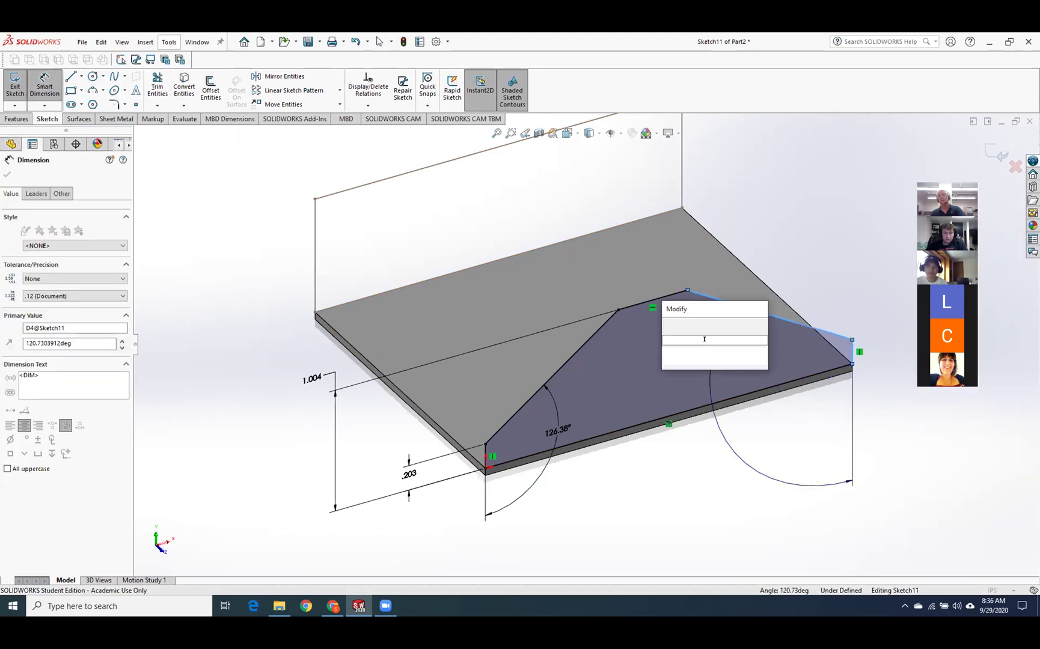
{"action": "key", "text": "Return"}
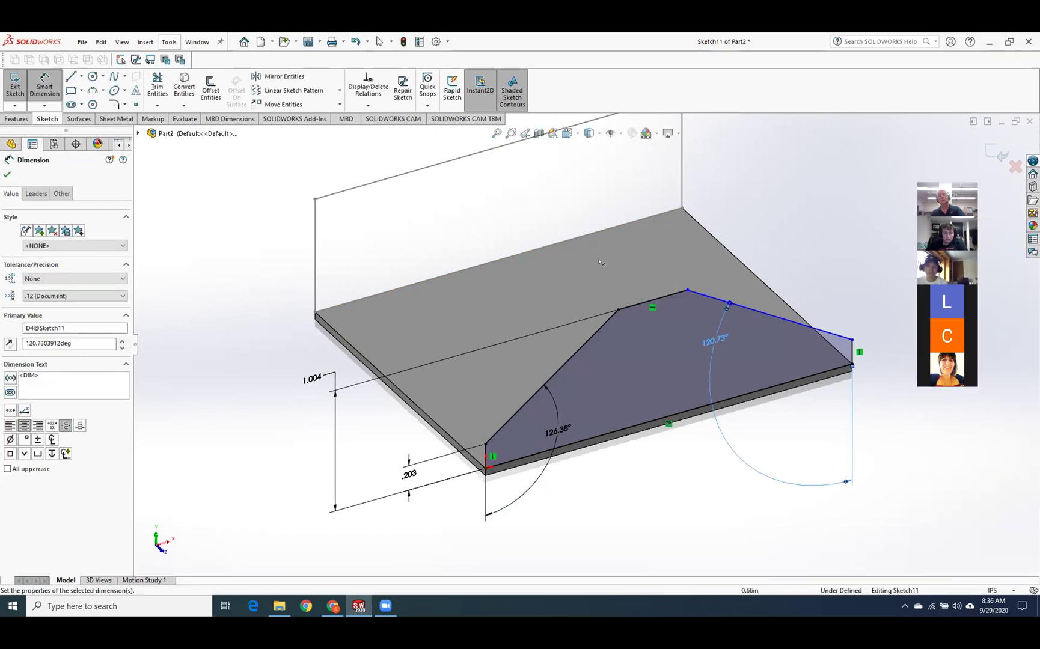
Dimension the vertical distance between the right top corner and the upper end of the right side edge, and exit the sketch.
{"action": "left_click", "coordinate": [688, 290]}
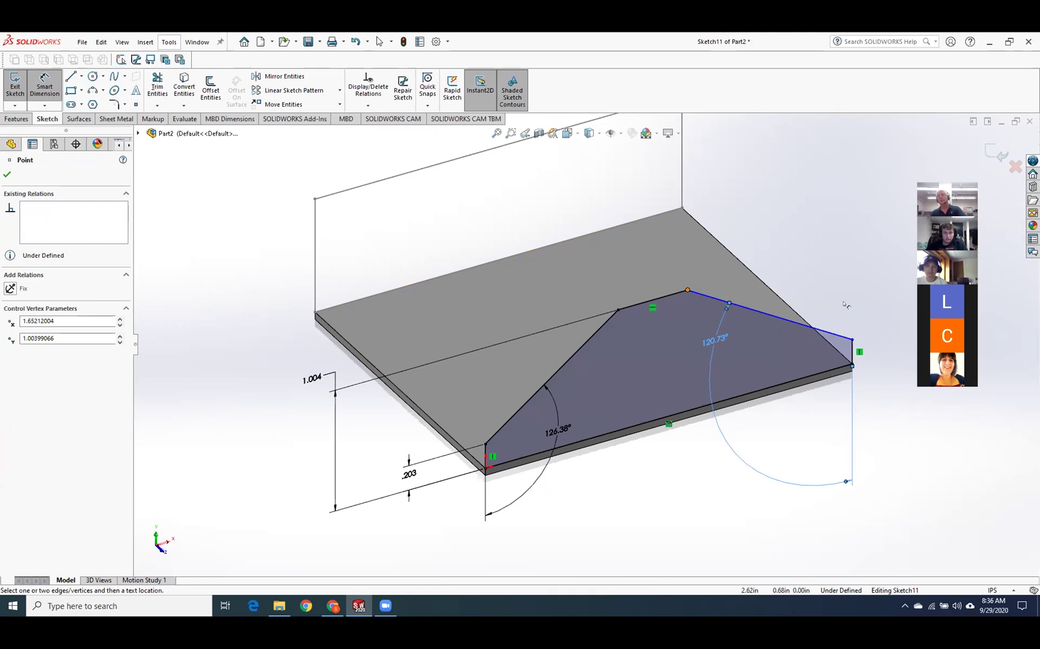
{"action": "left_click", "coordinate": [852, 340]}
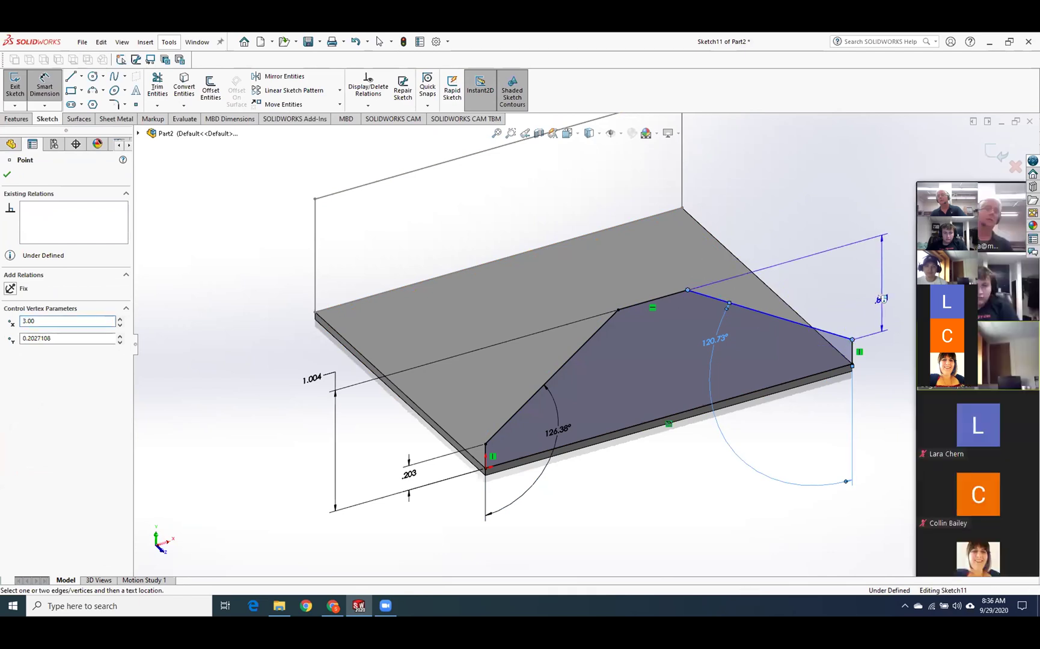
{"action": "left_click", "coordinate": [879, 295]}
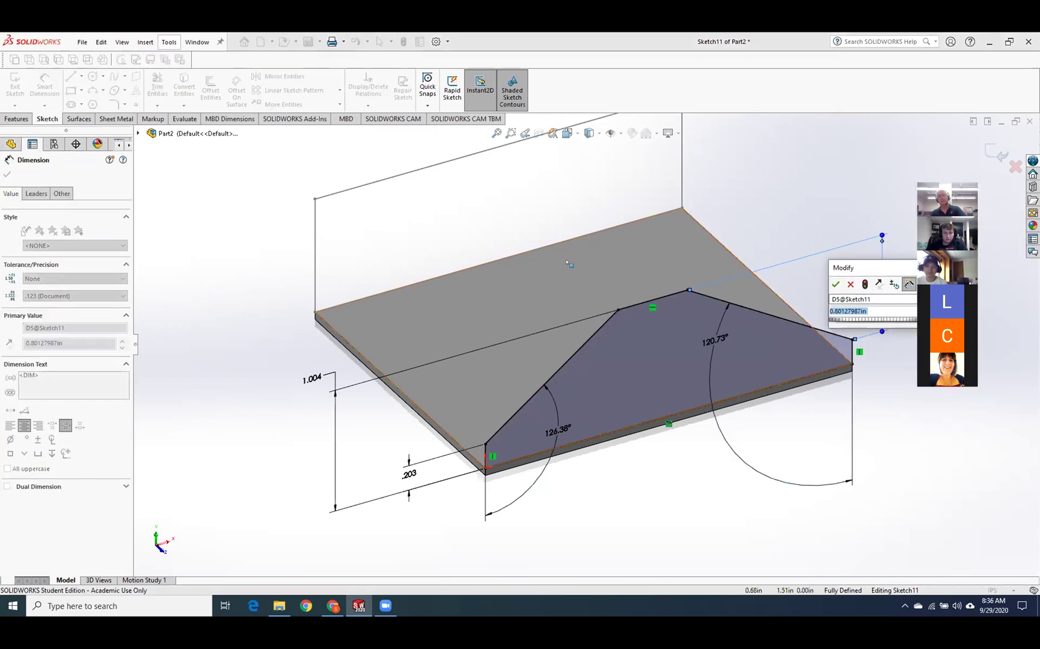
{"action": "key", "text": "Return"}
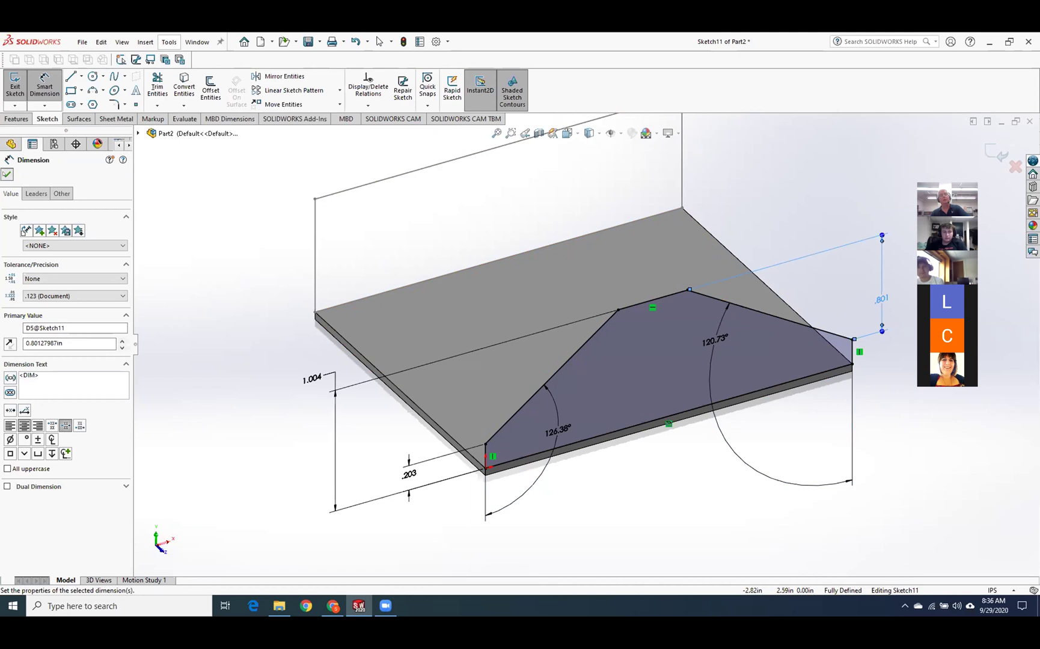
{"action": "key", "text": "Escape"}
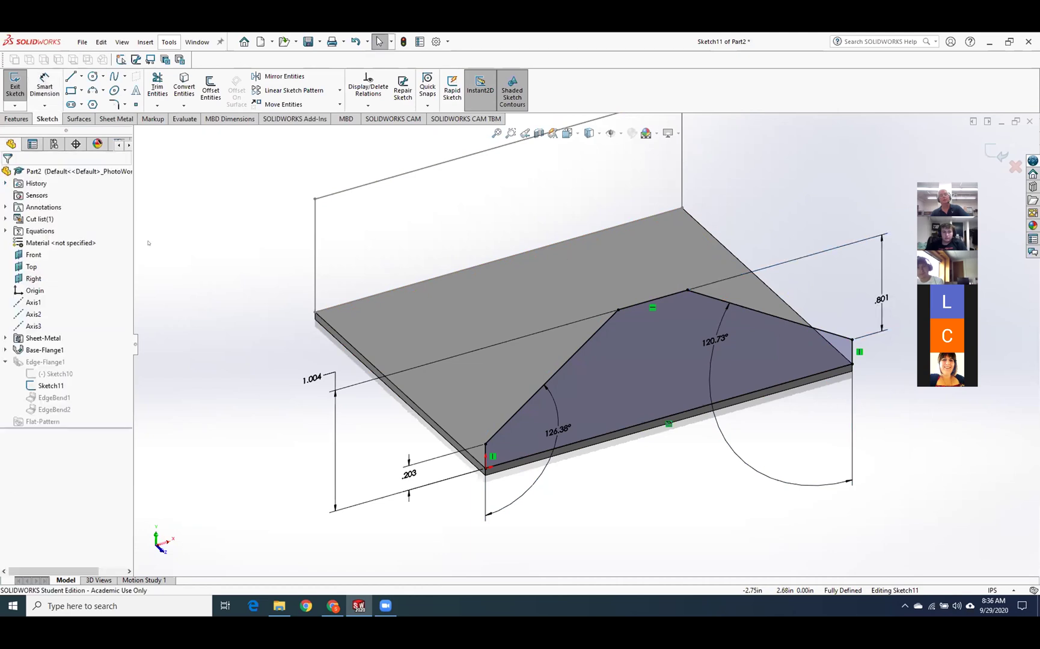
{"action": "left_click", "coordinate": [14, 84]}
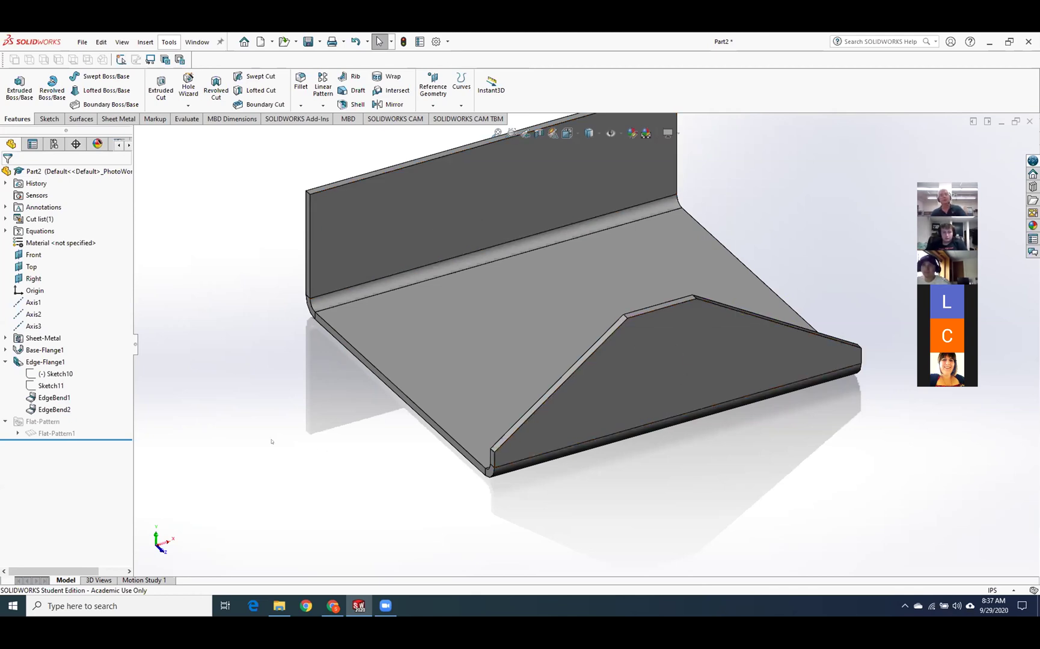
Reopen Sketch11 for editing and set the overall height of the front flange profile to 2 in.
{"action": "right_click", "coordinate": [50, 385]}
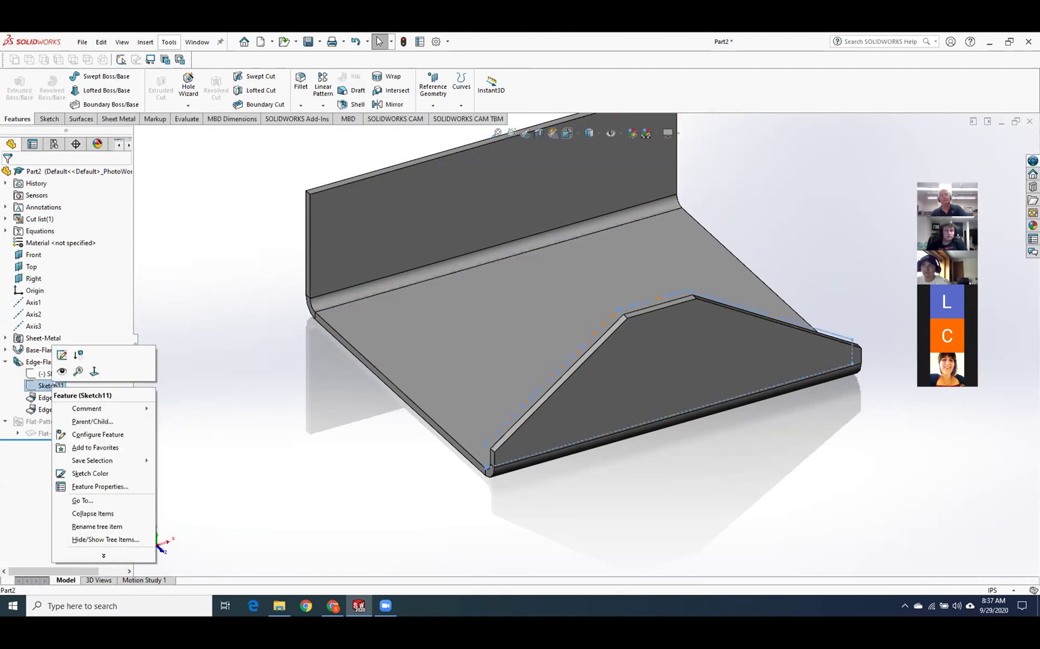
{"action": "left_click", "coordinate": [52, 350]}
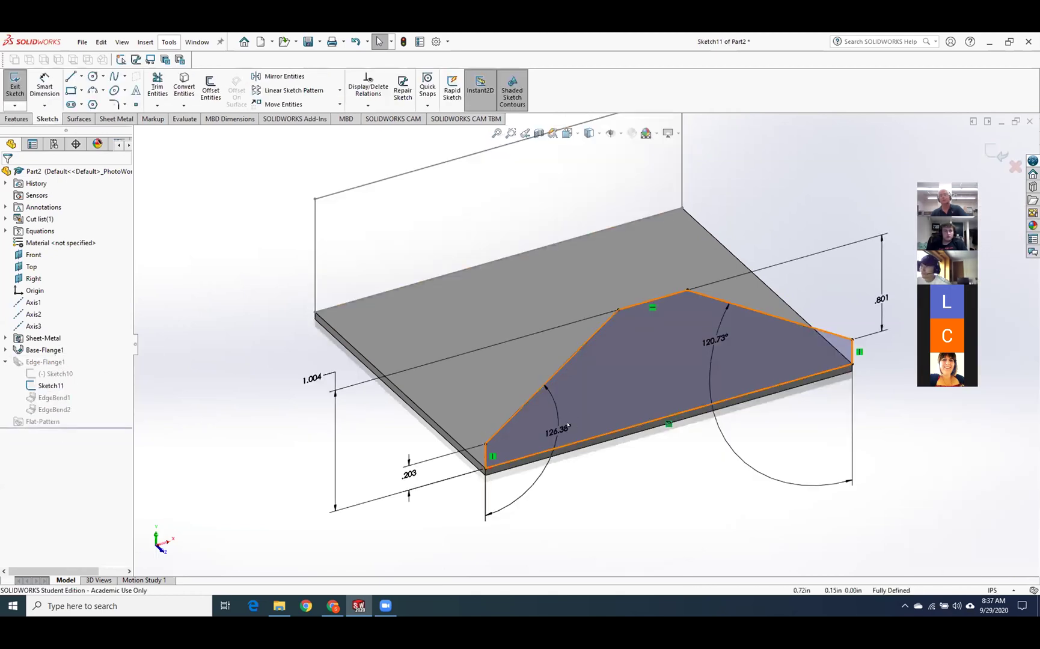
{"action": "double_click", "coordinate": [312, 376]}
{"action": "type", "text": "2"}
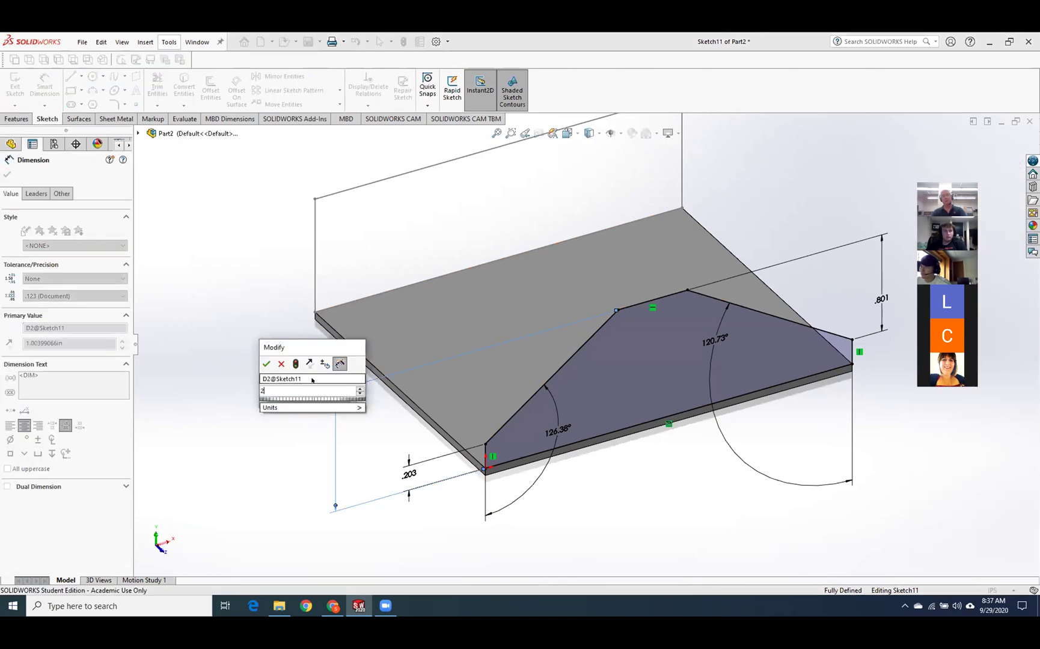
{"action": "key", "text": "Return"}
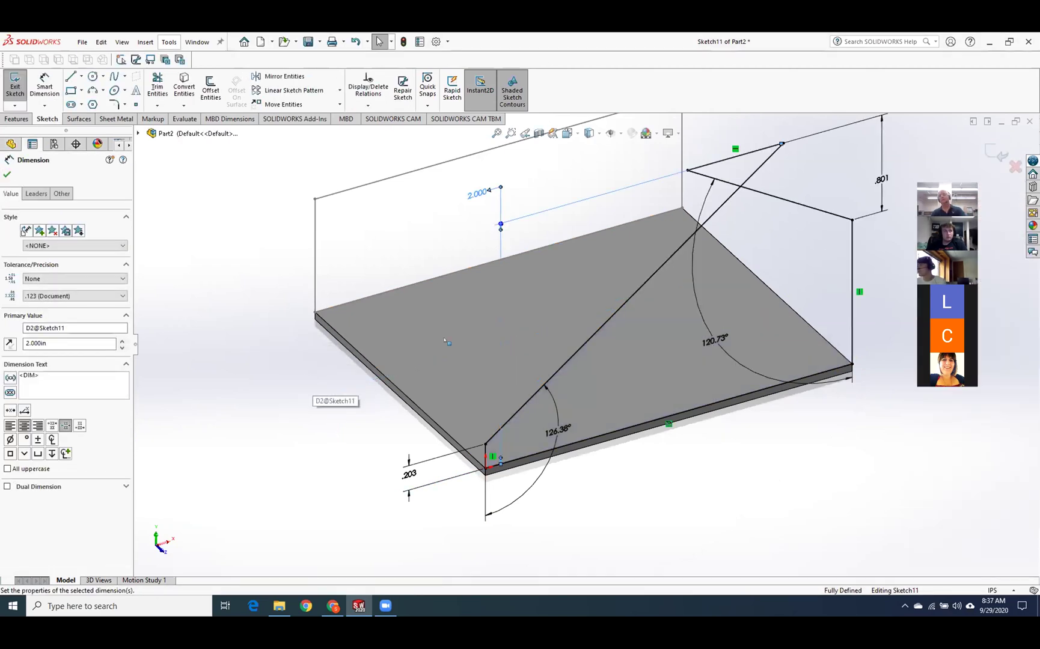
{"action": "left_click", "coordinate": [782, 143]}
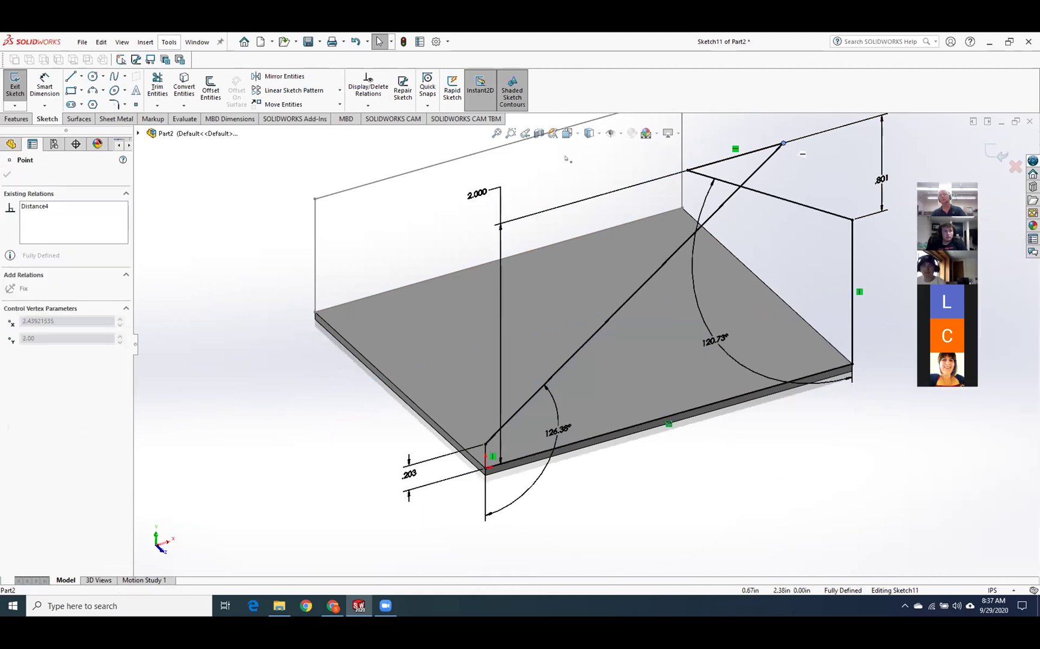
Set the angle between the left side edge and its sloped line to 100 degrees.
{"action": "double_click", "coordinate": [553, 428]}
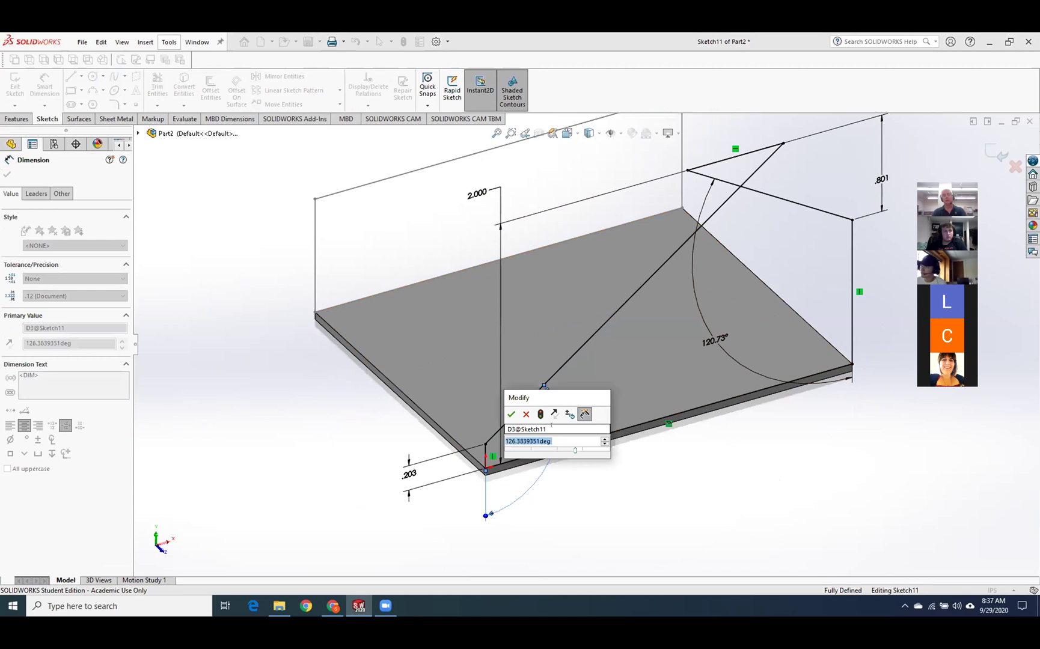
{"action": "type", "text": "100"}
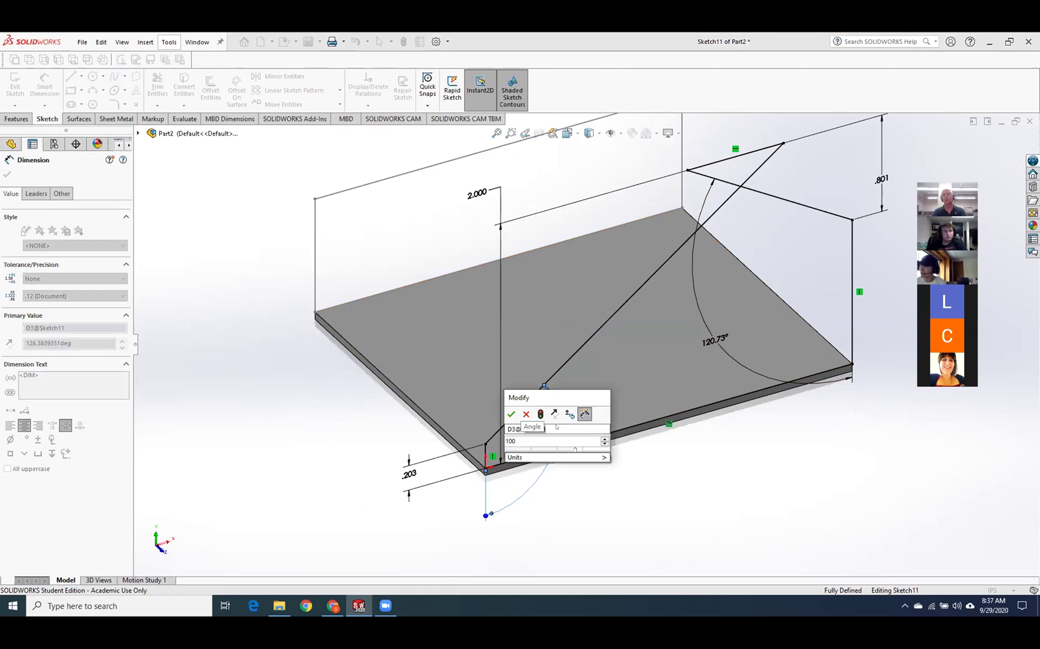
{"action": "key", "text": "Return"}
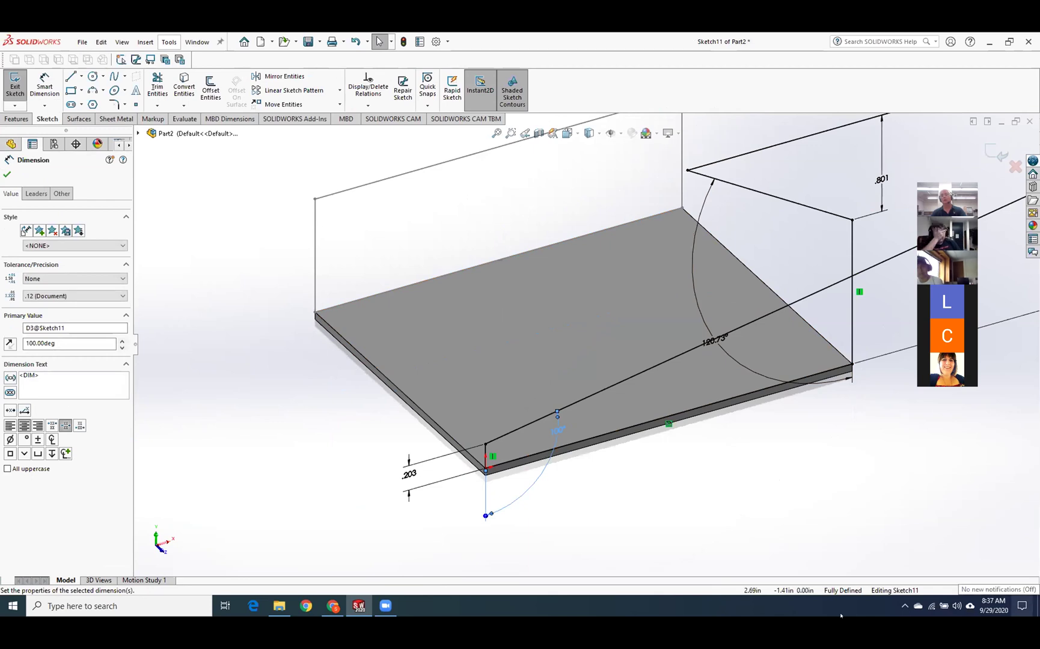
Set the angle between the left side edge and its sloped line to 170 degrees, and exit the sketch to rebuild the flange.
{"action": "double_click", "coordinate": [549, 428]}
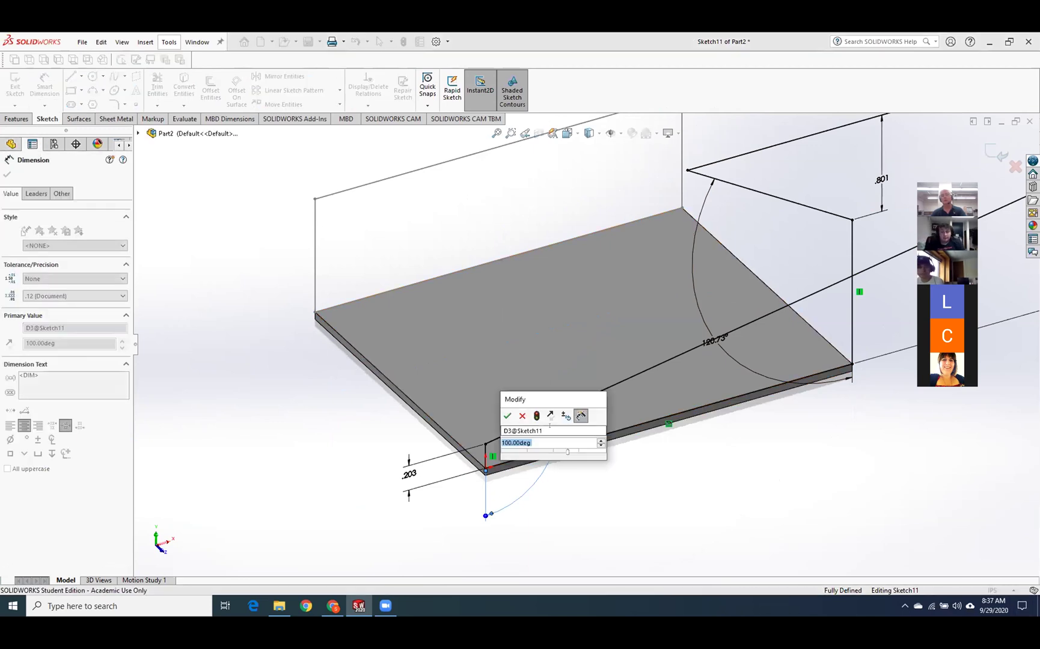
{"action": "type", "text": "170"}
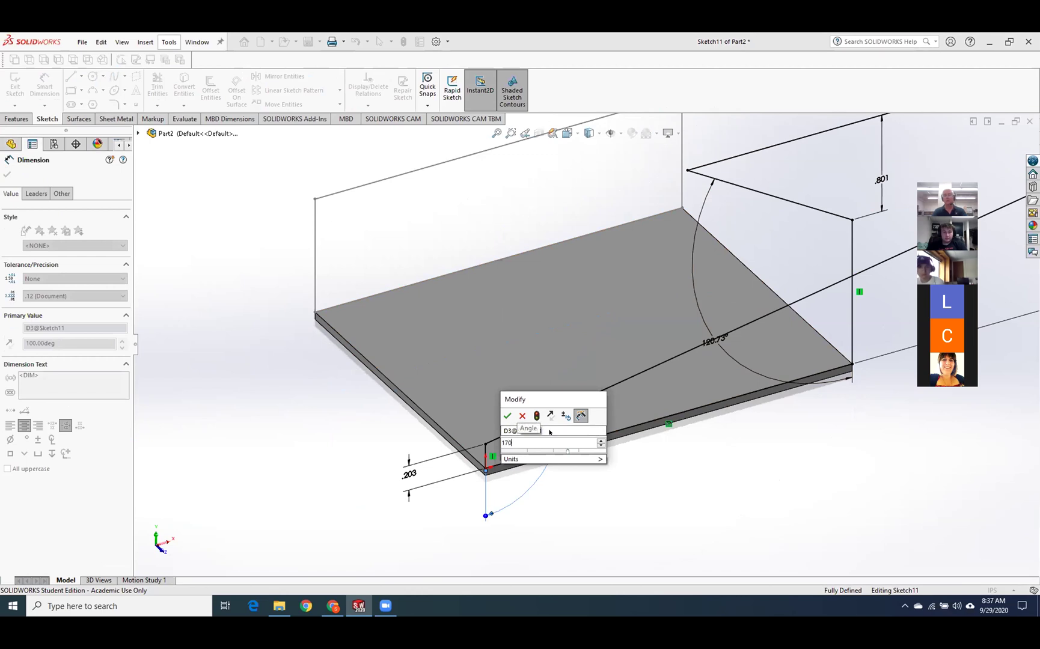
{"action": "key", "text": "Return"}
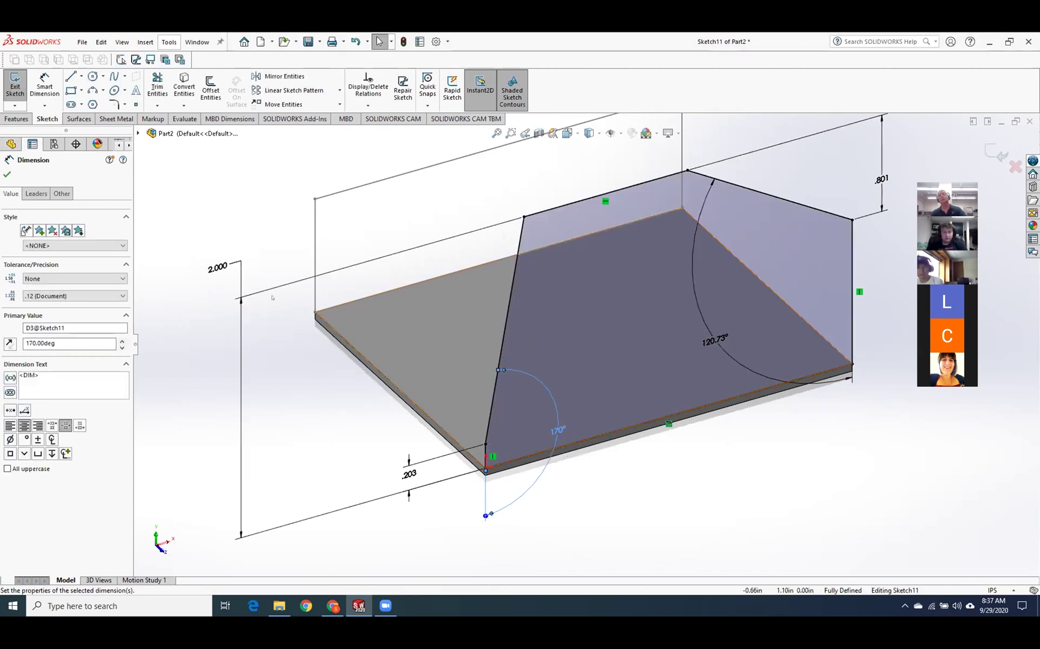
{"action": "left_click", "coordinate": [12, 86]}
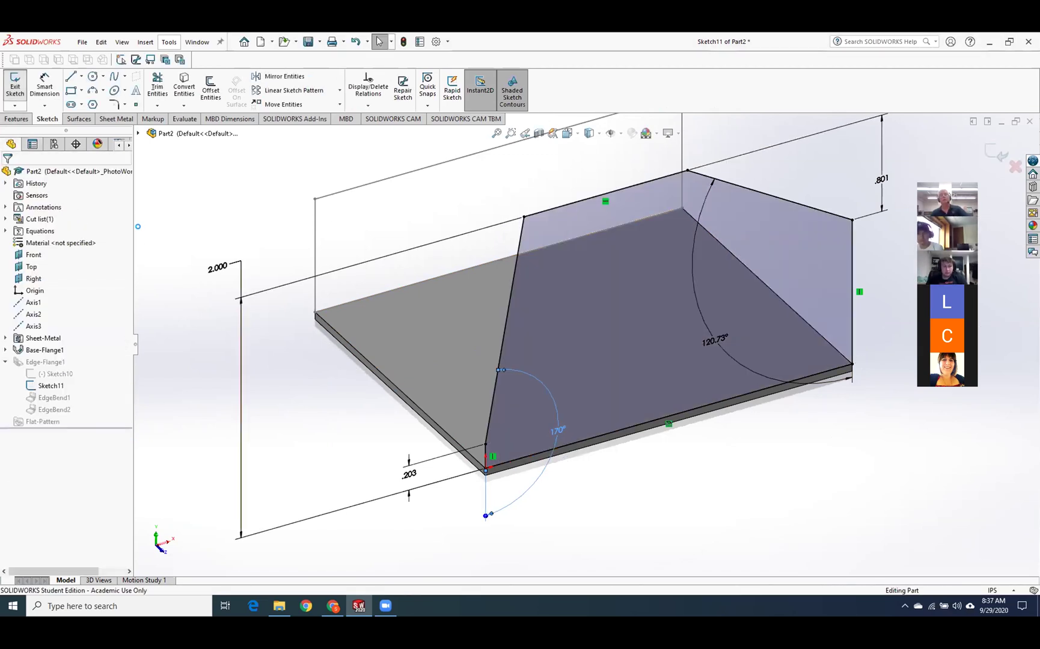
{"action": "middle_click_drag", "start_coordinate": [342, 321], "coordinate": [415, 327]}
{"action": "scroll", "coordinate": [415, 327], "scroll_direction": "up", "scroll_amount": 4}
{"action": "mouse_move", "coordinate": [445, 239]}
{"action": "middle_mouse_down"}
{"action": "mouse_move", "coordinate": [481, 245]}
{"action": "mouse_move", "coordinate": [483, 235]}
{"action": "mouse_move", "coordinate": [436, 227]}
{"action": "middle_mouse_up"}
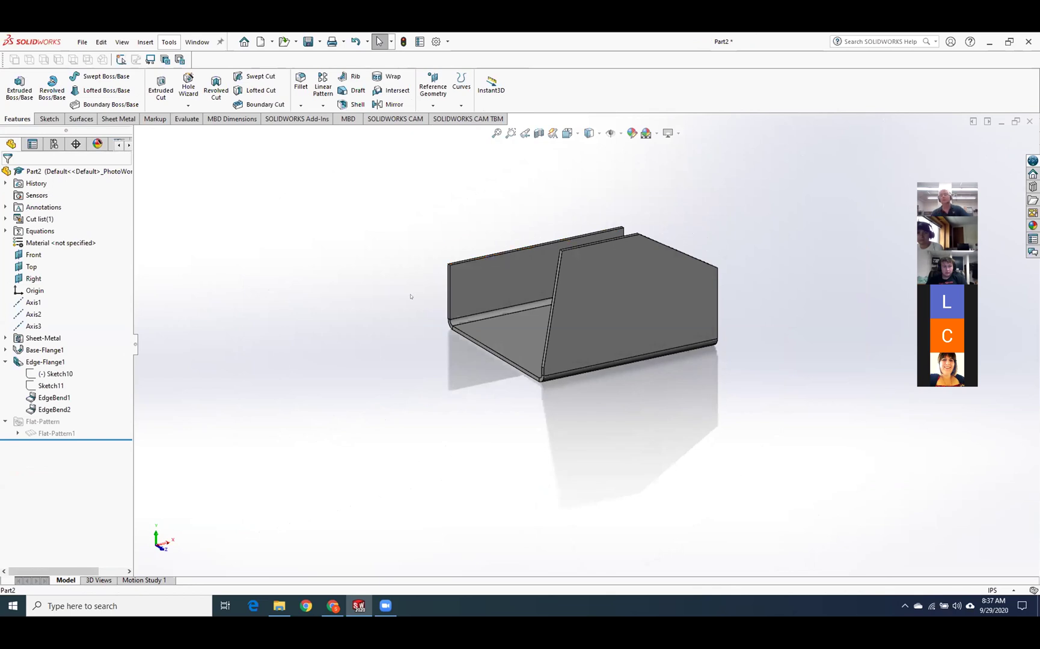
Delete the Edge-Flange1 feature with its dependent sketches and bends, leaving only the flat base flange.
{"action": "scroll", "coordinate": [580, 234], "scroll_direction": "down", "scroll_amount": 3}
{"action": "middle_click_drag", "start_coordinate": [400, 270], "coordinate": [446, 262]}
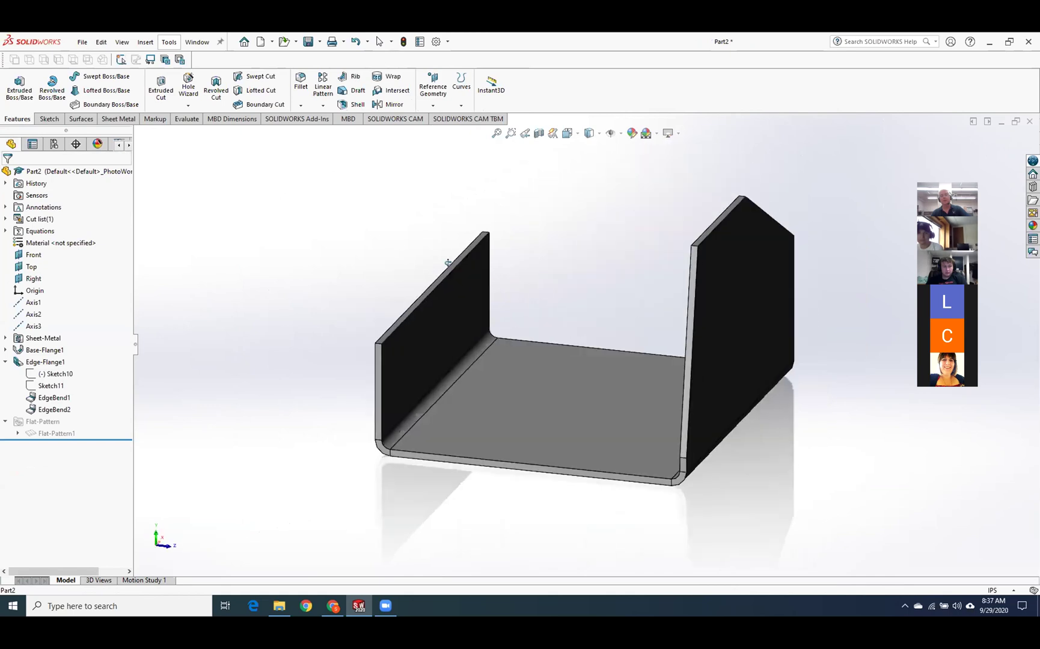
{"action": "right_click", "coordinate": [53, 360]}
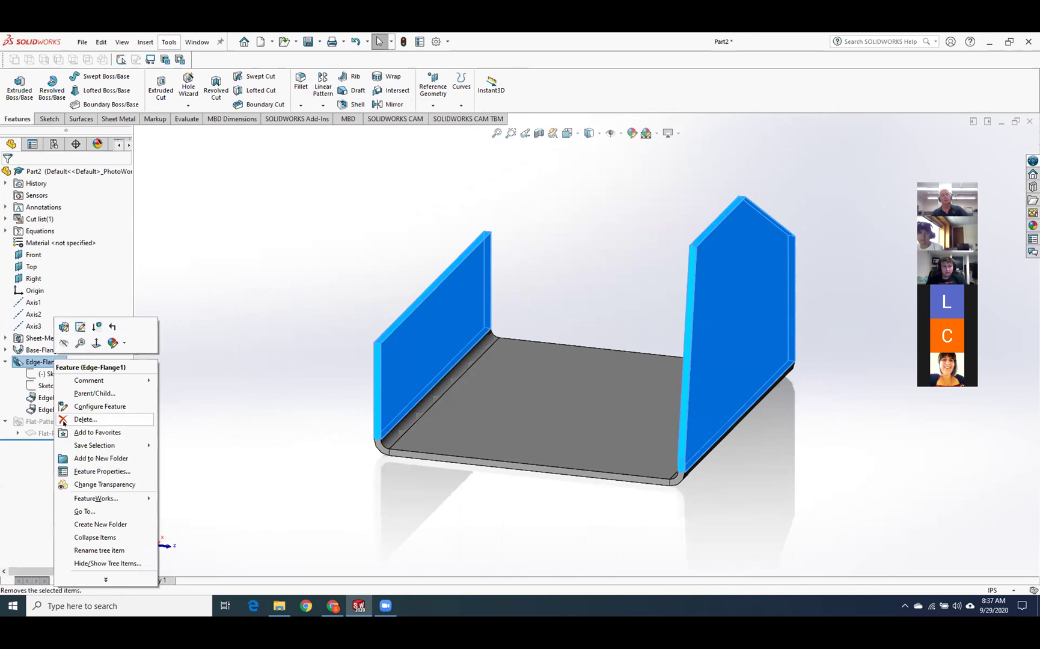
{"action": "left_click", "coordinate": [85, 418]}
{"action": "left_click", "coordinate": [587, 265]}
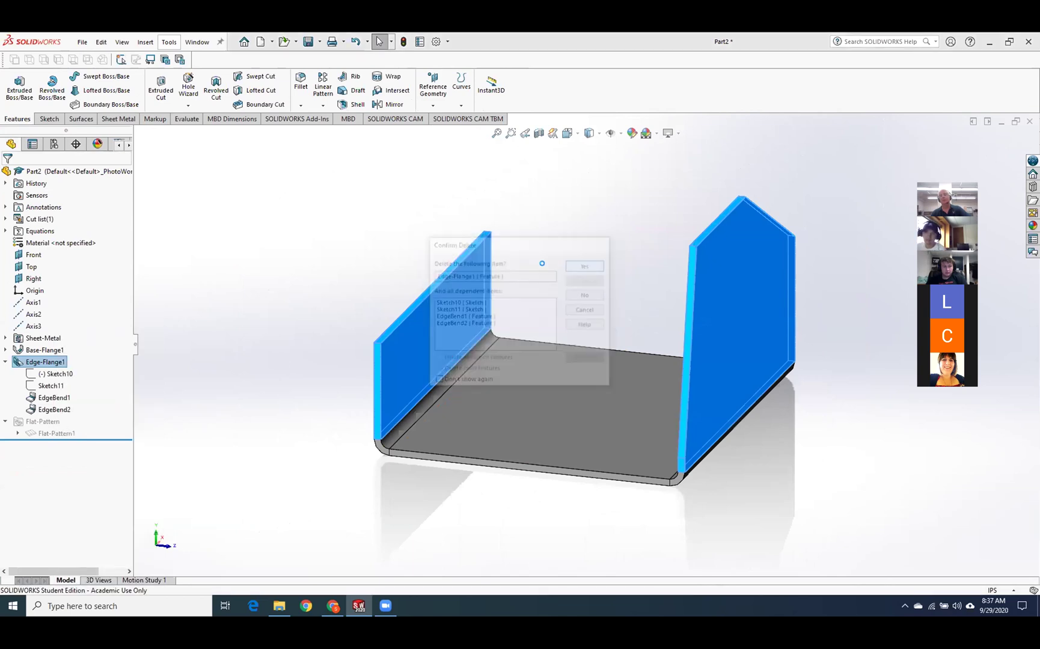
{"action": "key", "text": "ctrl+7"}
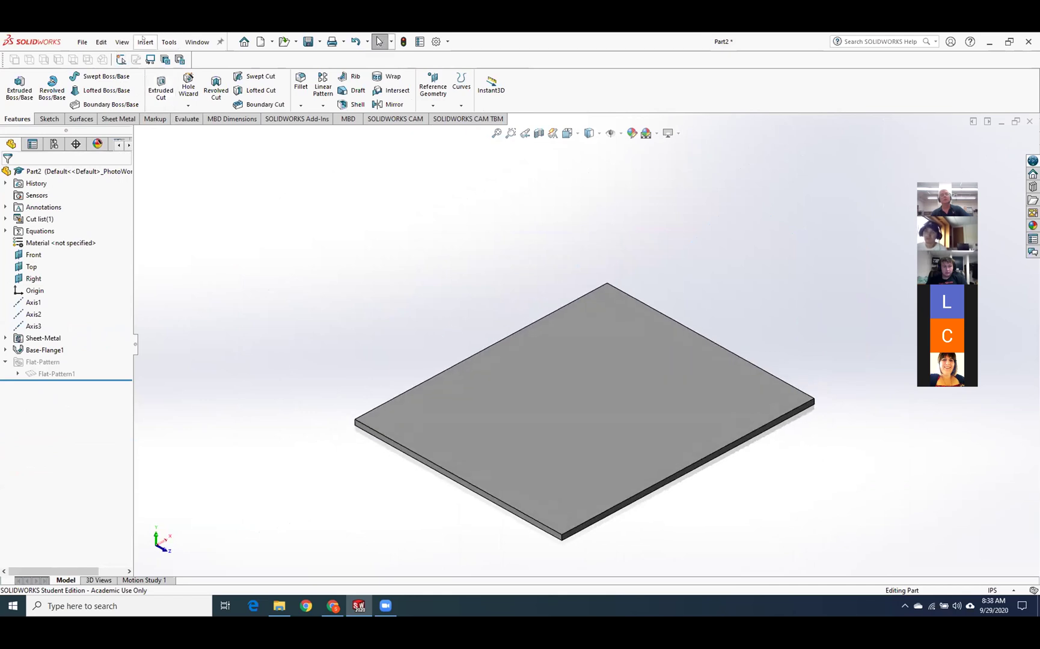
Start an Edge Flange on the two opposite 3 in upper edges of the base flange.
{"action": "left_click", "coordinate": [144, 42]}
{"action": "mouse_move", "coordinate": [201, 177]}
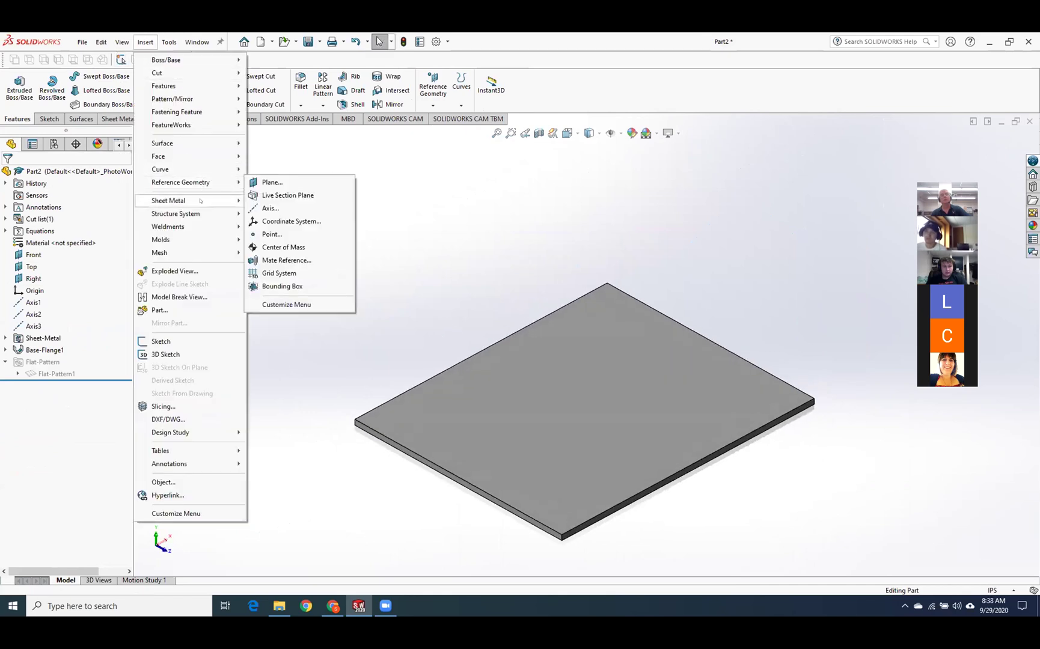
{"action": "mouse_move", "coordinate": [204, 201]}
{"action": "left_click", "coordinate": [281, 226]}
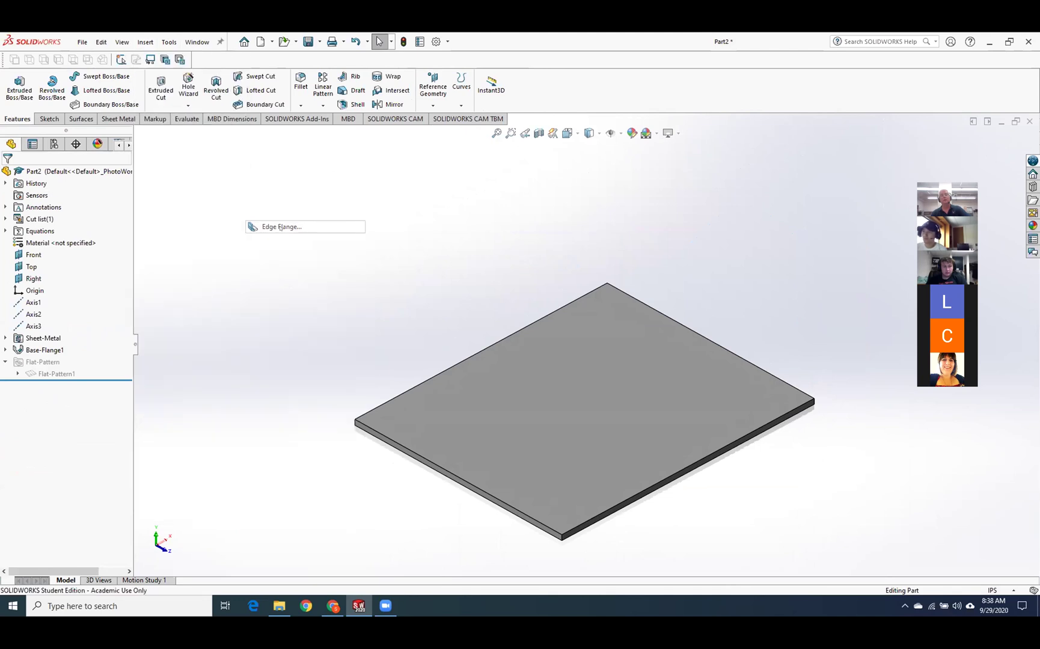
{"action": "left_click", "coordinate": [374, 409]}
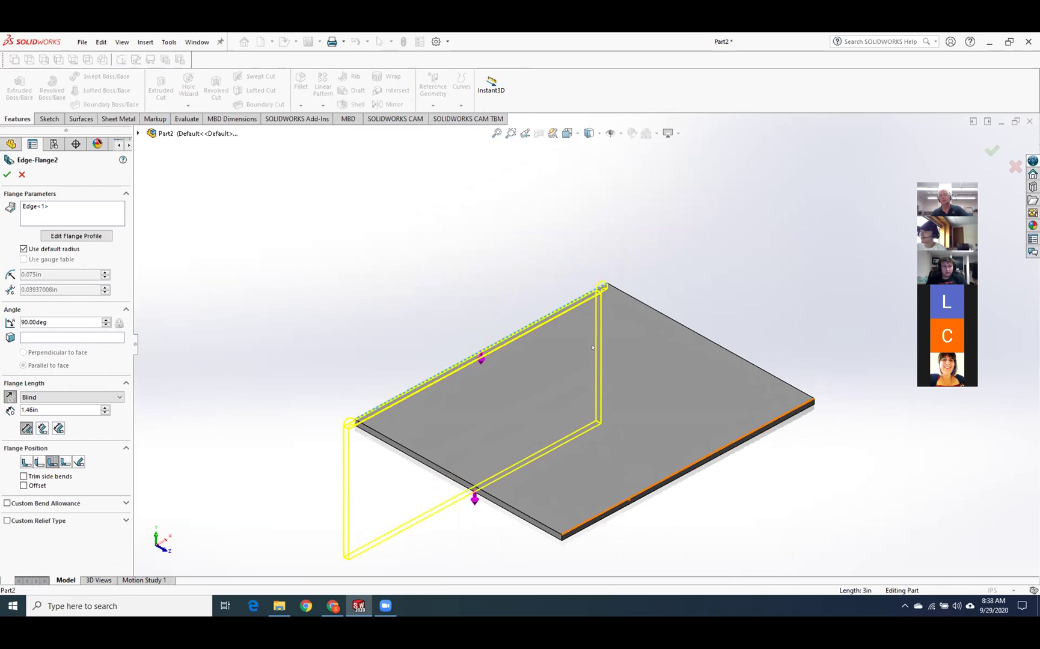
{"action": "left_click", "coordinate": [38, 219]}
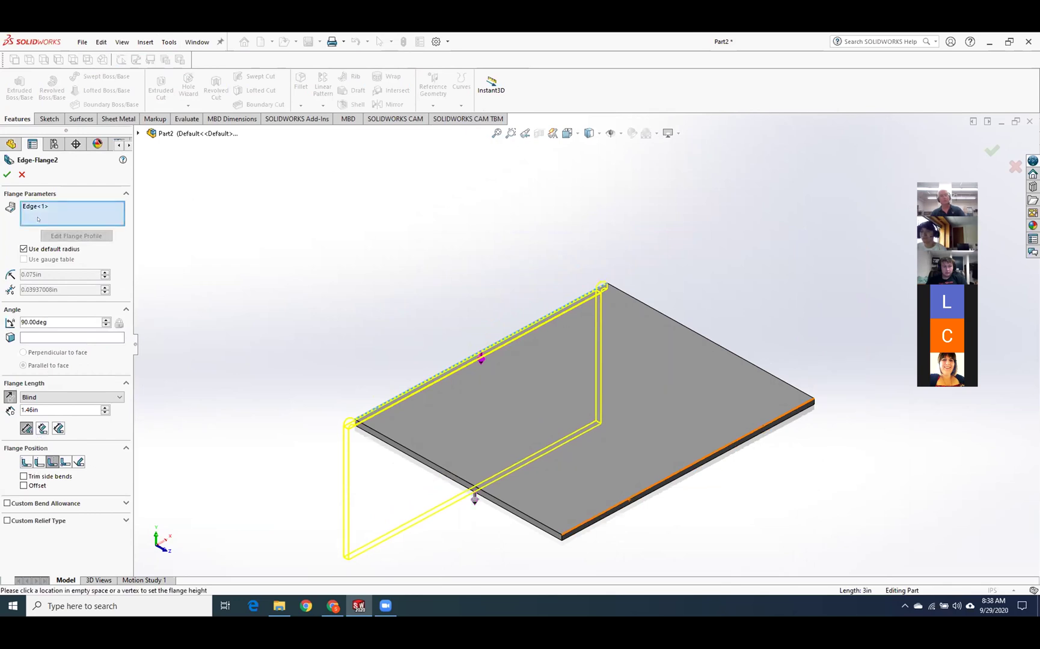
{"action": "left_click", "coordinate": [660, 479]}
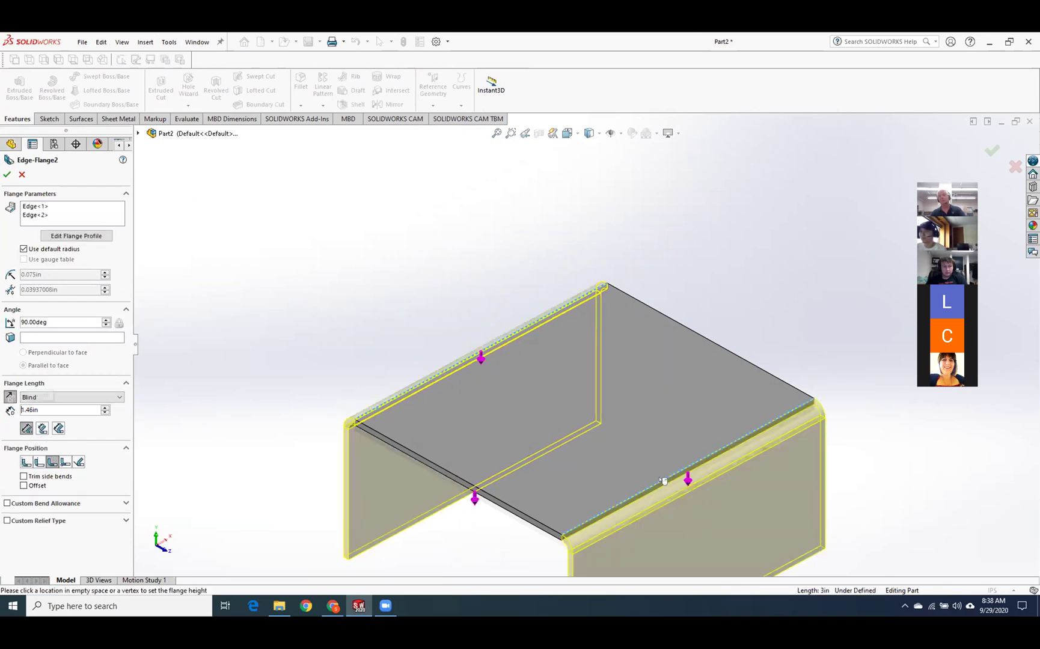
Reverse the direction of both flanges so they point upward from the base, with a flange length of 1.27 in.
{"action": "left_click", "coordinate": [688, 478]}
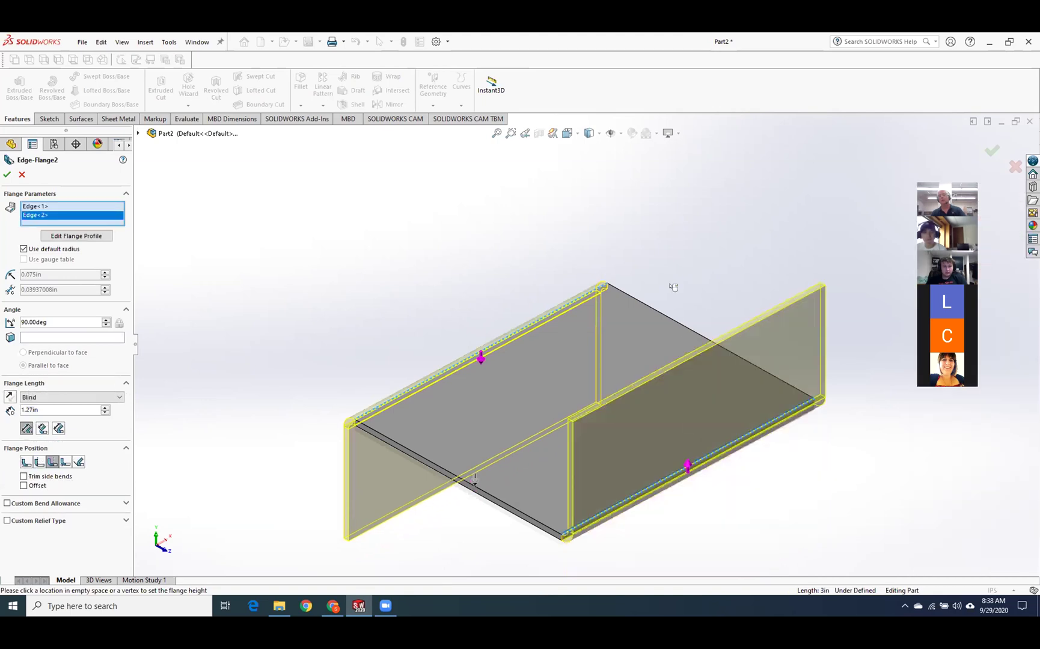
{"action": "left_click", "coordinate": [480, 357]}
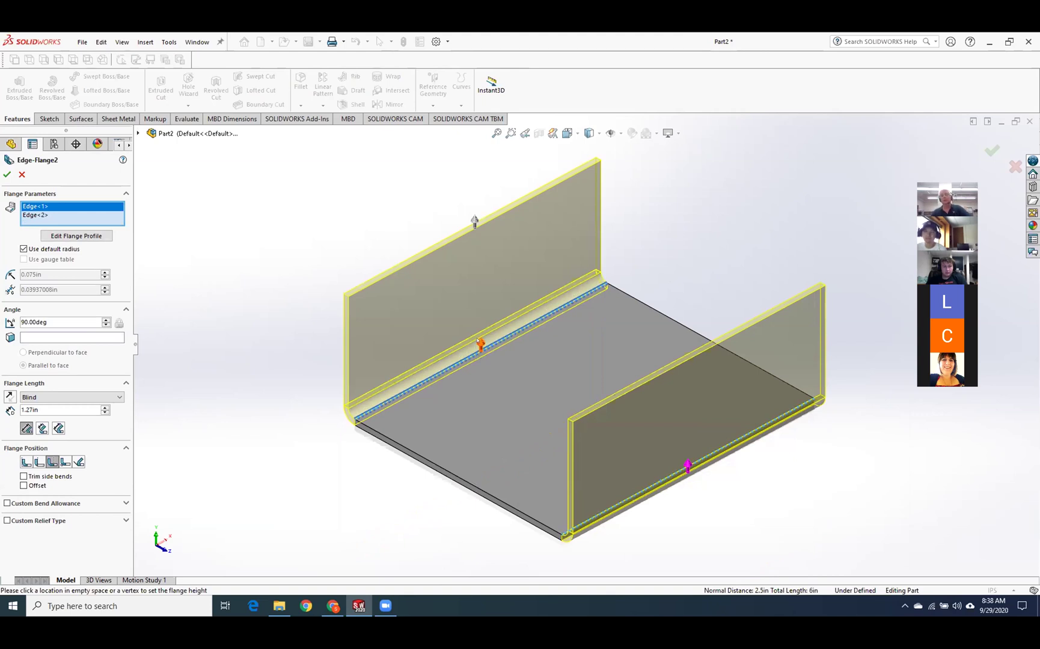
{"action": "left_click", "coordinate": [479, 342]}
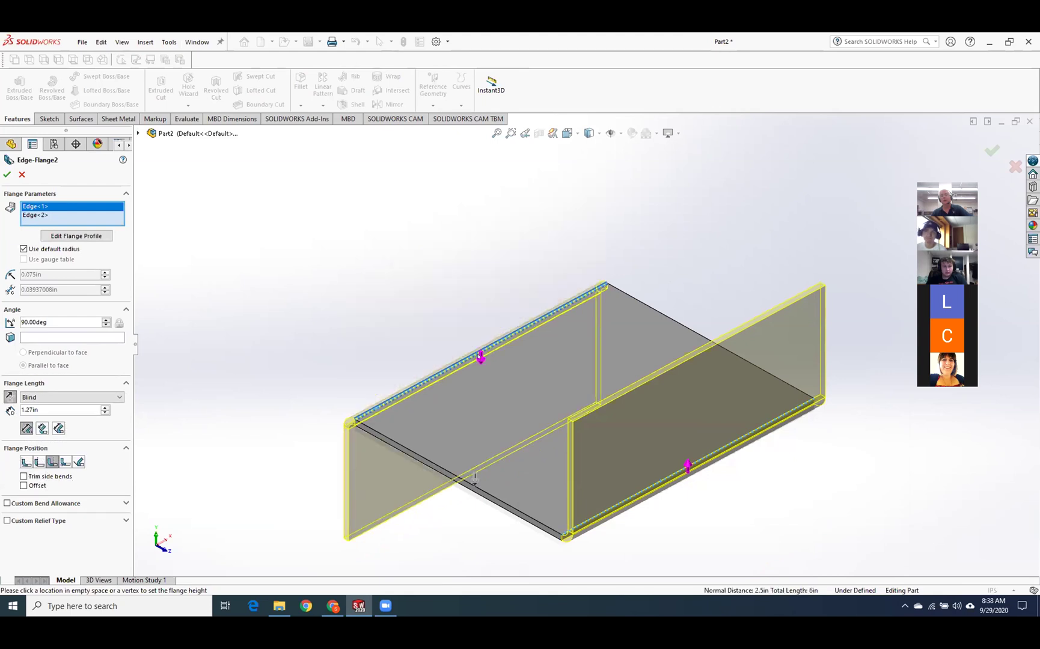
{"action": "left_click", "coordinate": [480, 357]}
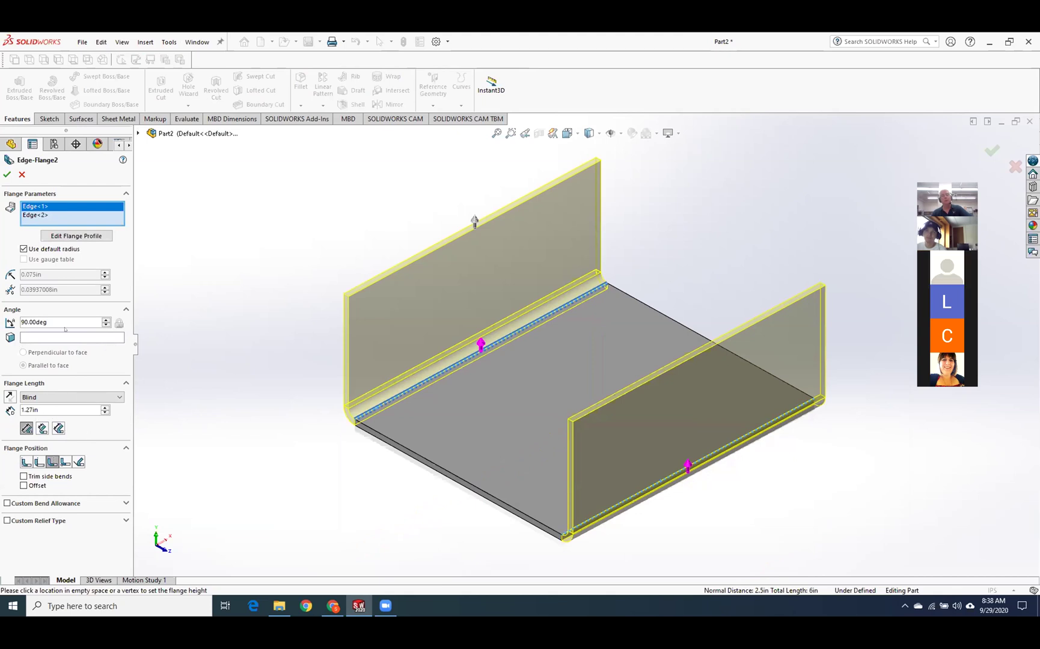
Set the bend angle of both edge flanges to 109 degrees.
{"action": "left_click", "coordinate": [106, 321]}
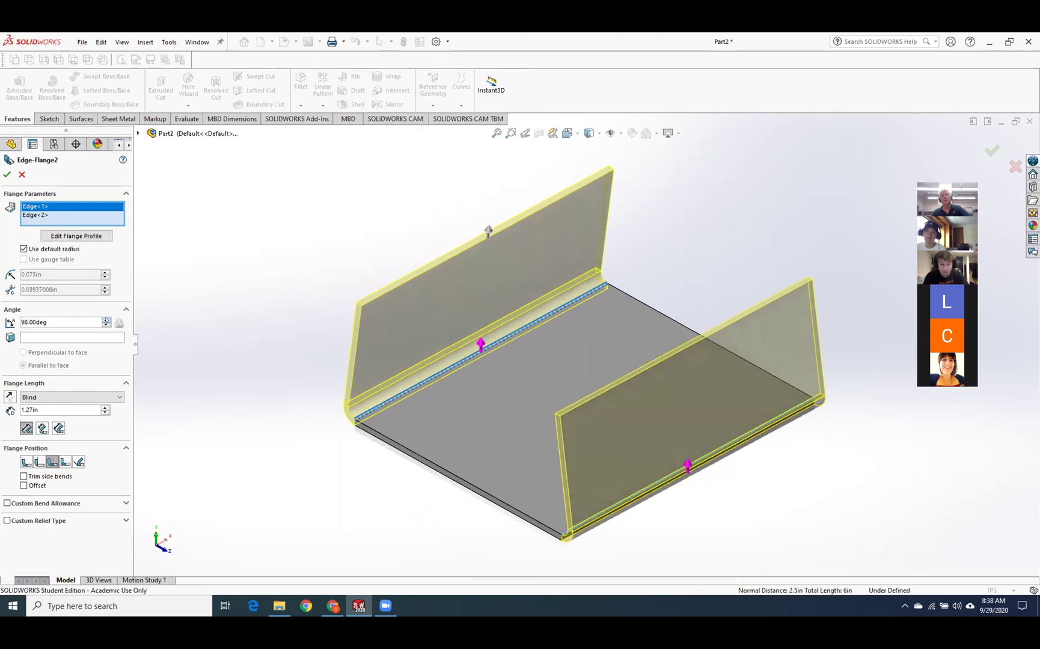
{"action": "left_click", "coordinate": [106, 320]}
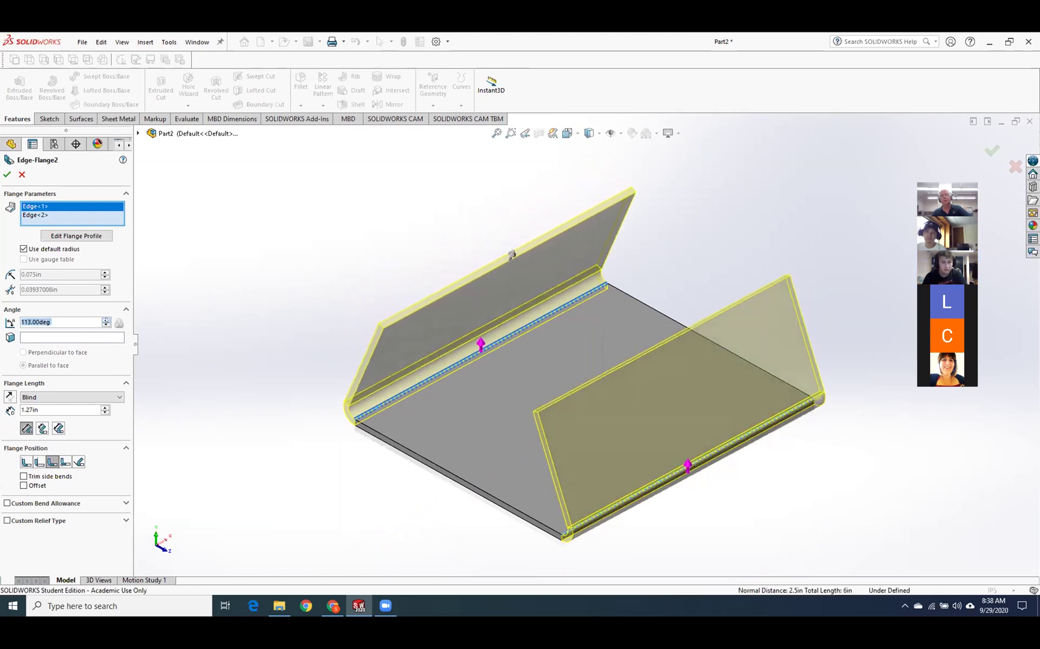
{"action": "left_click", "coordinate": [105, 325]}
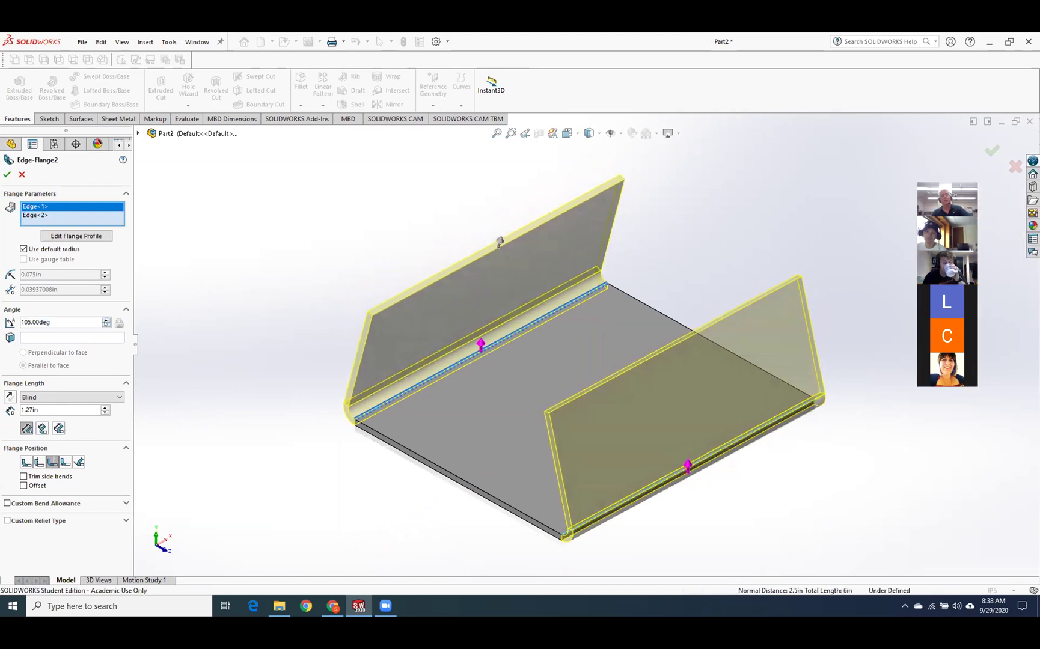
{"action": "left_click", "coordinate": [106, 325]}
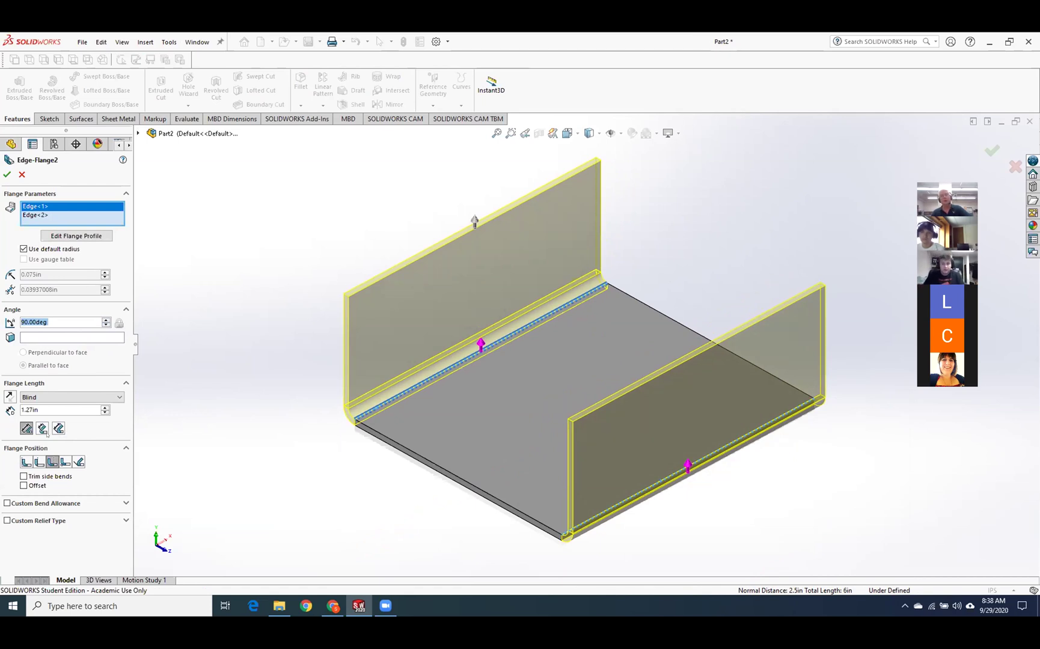
{"action": "left_click", "coordinate": [106, 322]}
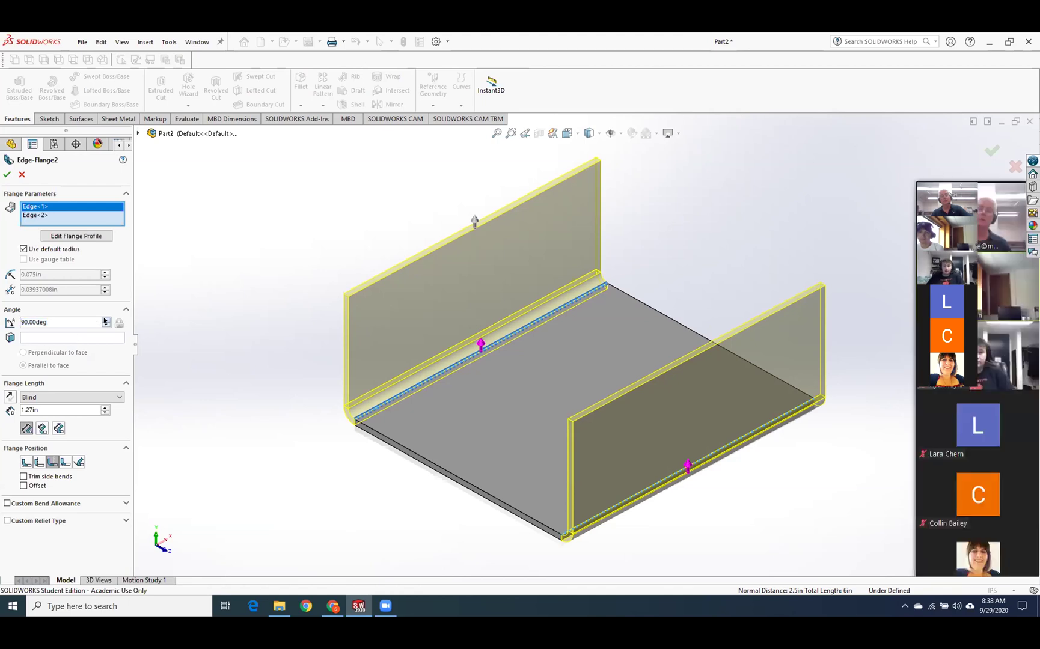
{"action": "left_click", "coordinate": [106, 321]}
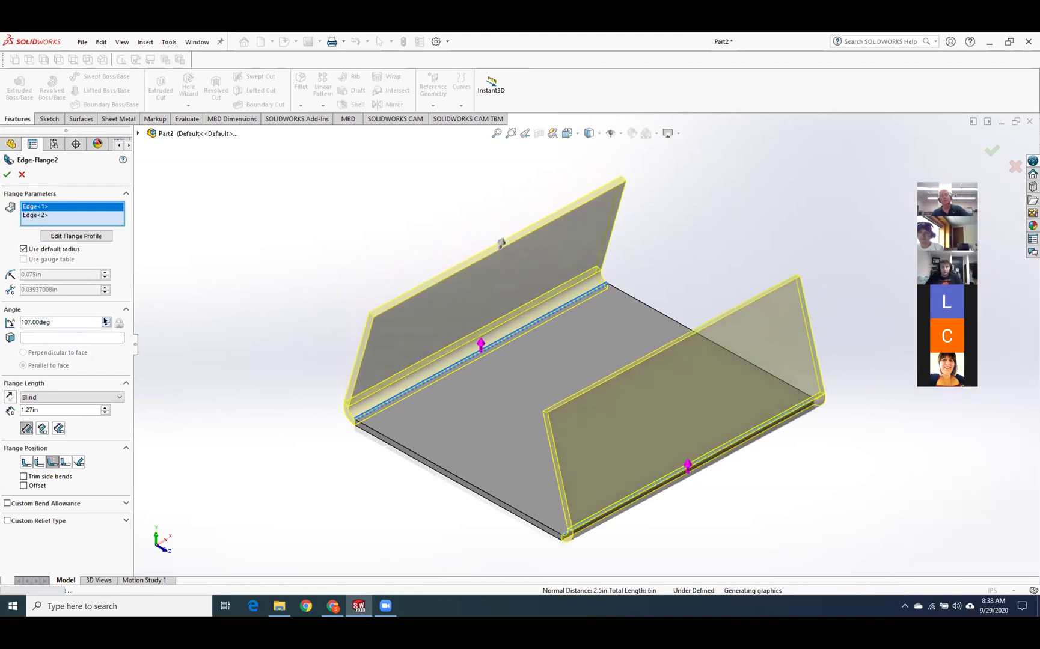
Add the two opposite 2.5 in edges of the base to the same edge flange feature.
{"action": "left_click", "coordinate": [65, 218]}
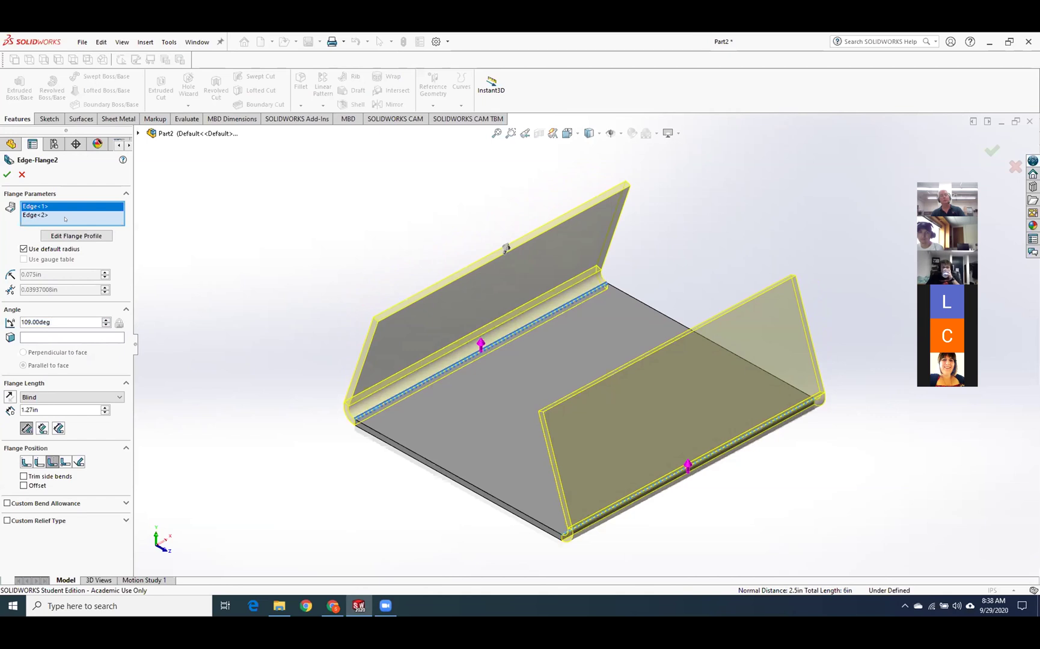
{"action": "left_click", "coordinate": [433, 464]}
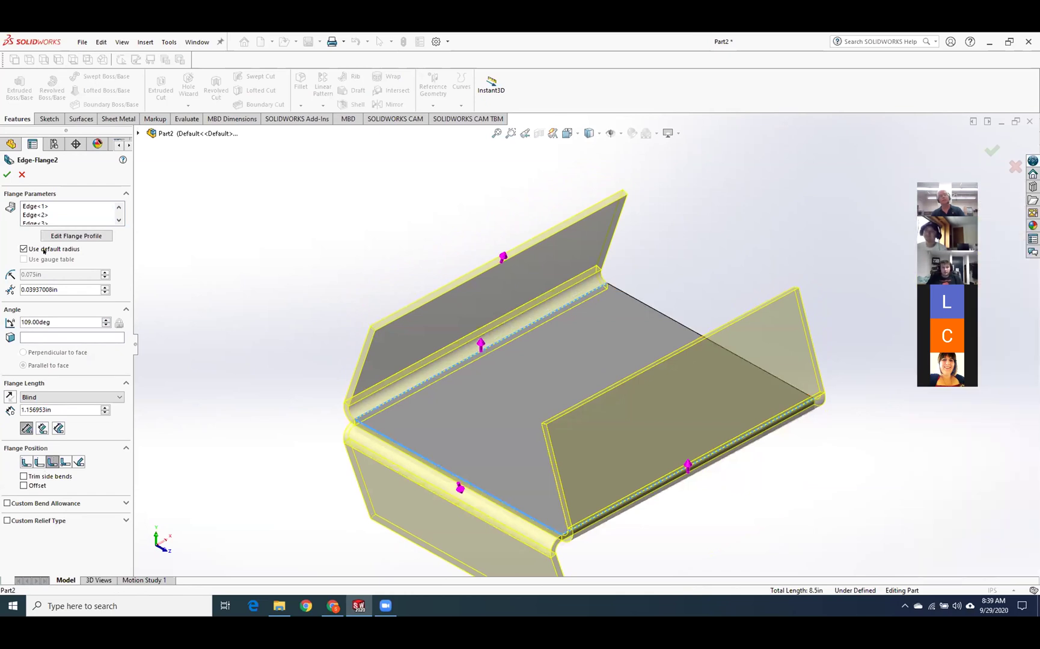
{"action": "left_click", "coordinate": [113, 216]}
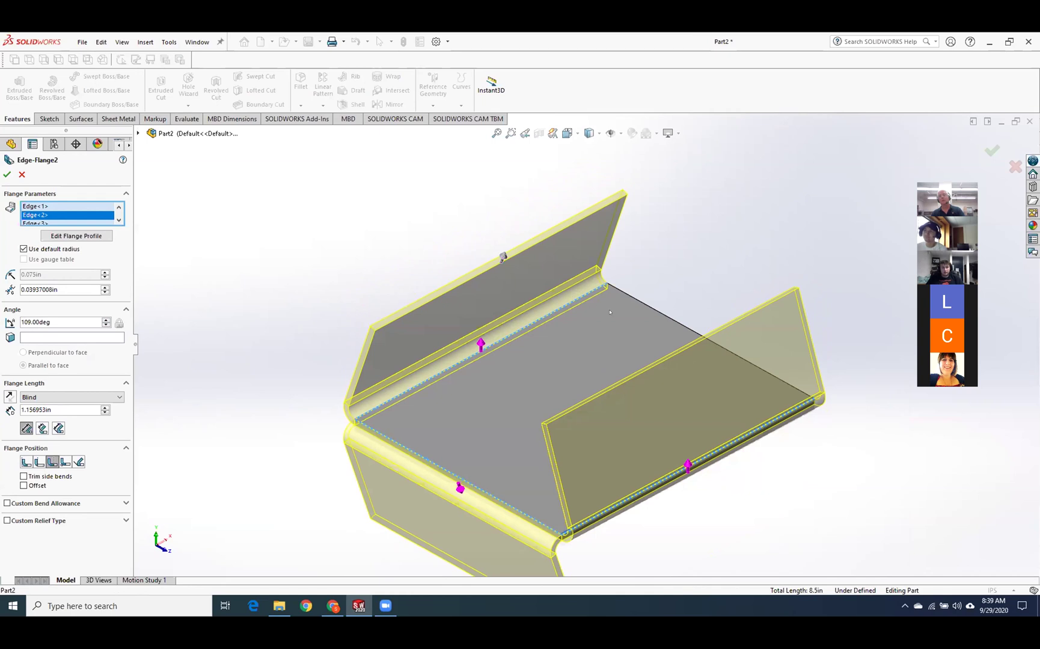
{"action": "left_click", "coordinate": [677, 323]}
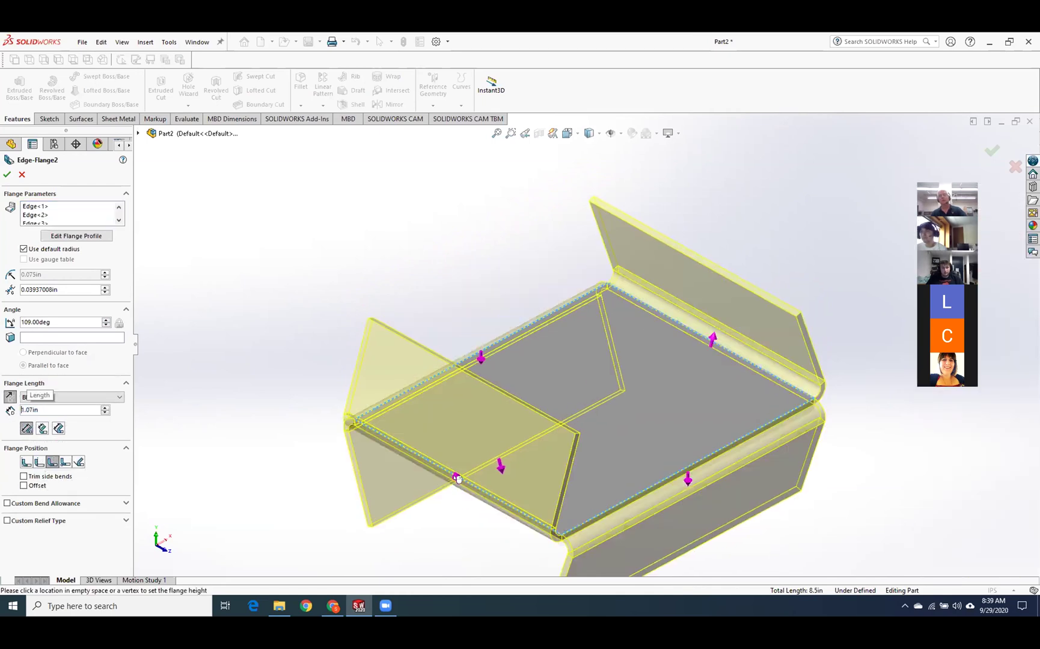
Point all four flanges downward with a flange length of 1.05 in, and accept the edge flange feature.
{"action": "left_click", "coordinate": [457, 479]}
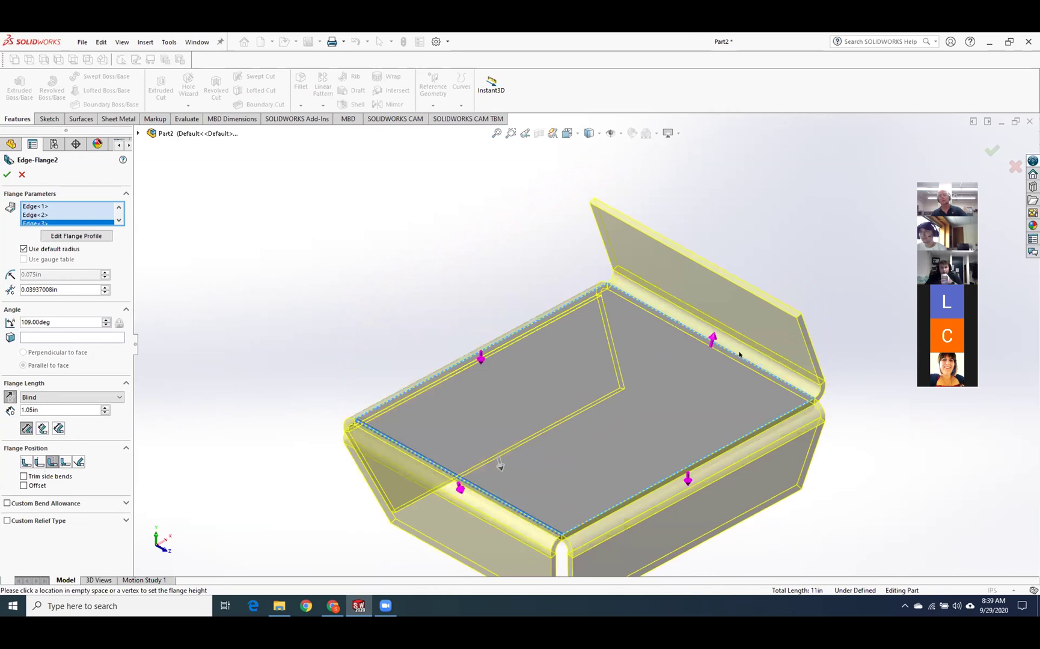
{"action": "left_click", "coordinate": [711, 339]}
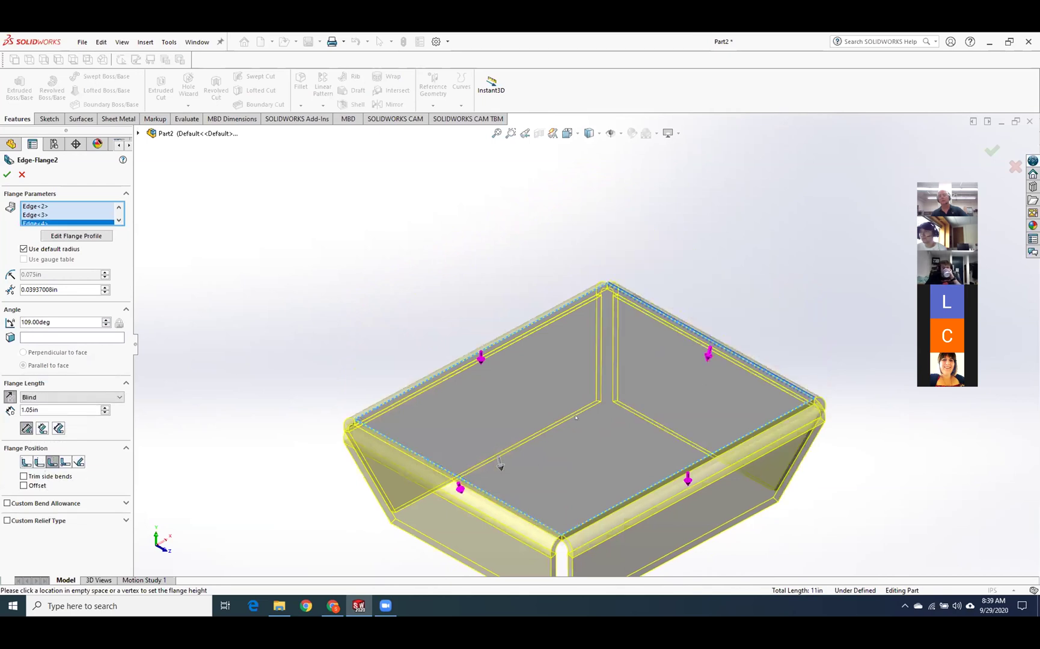
{"action": "middle_click_drag", "start_coordinate": [600, 442], "coordinate": [794, 369]}
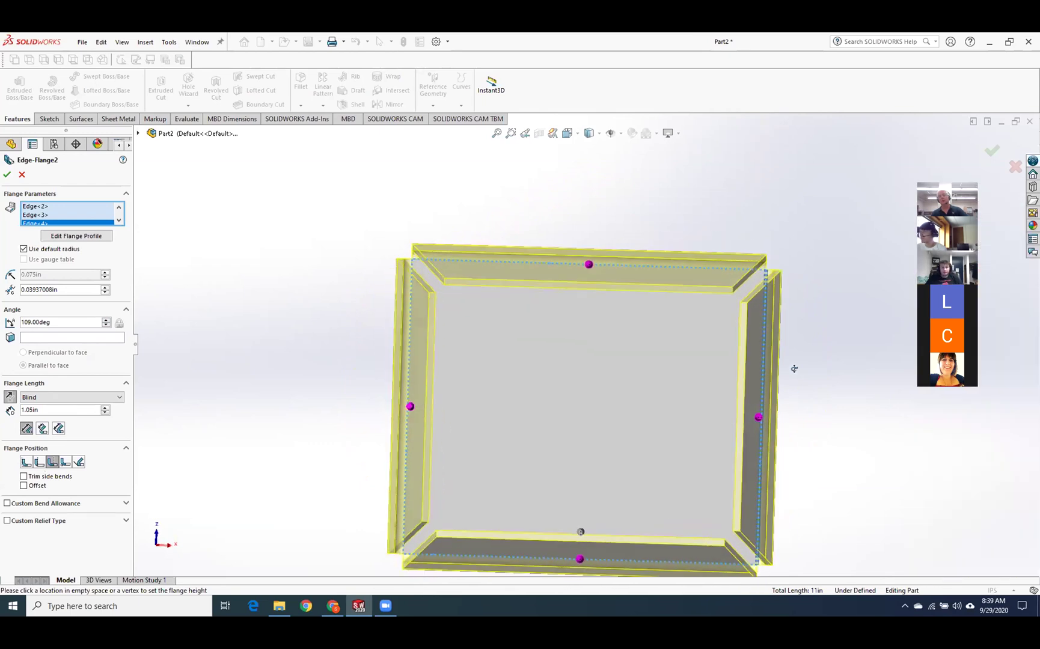
{"action": "middle_click_drag", "start_coordinate": [384, 449], "coordinate": [304, 279]}
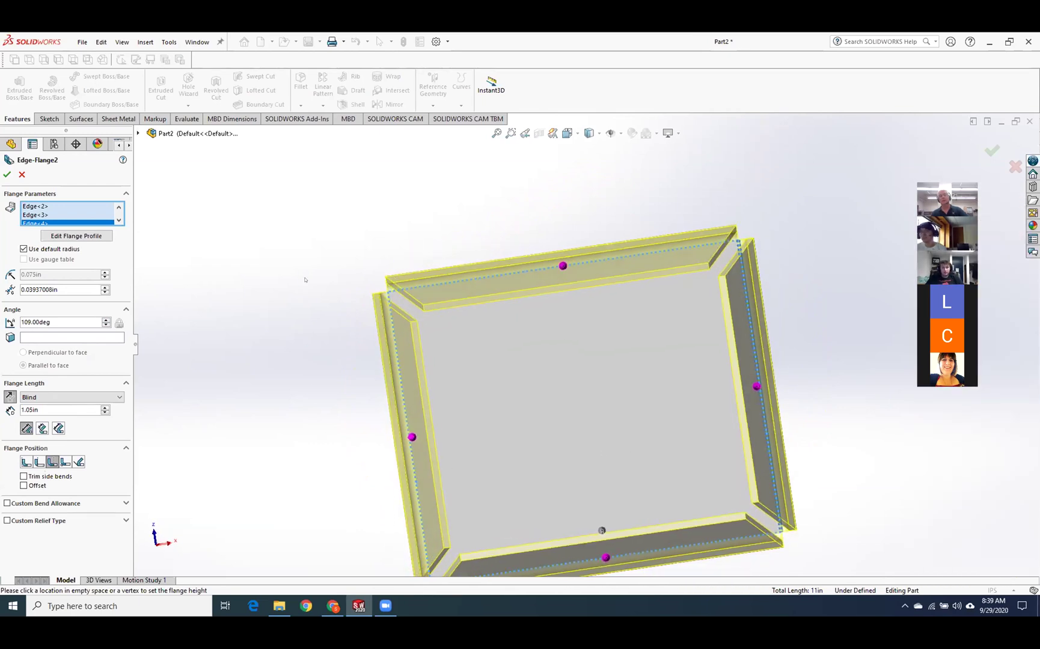
{"action": "left_click", "coordinate": [7, 174]}
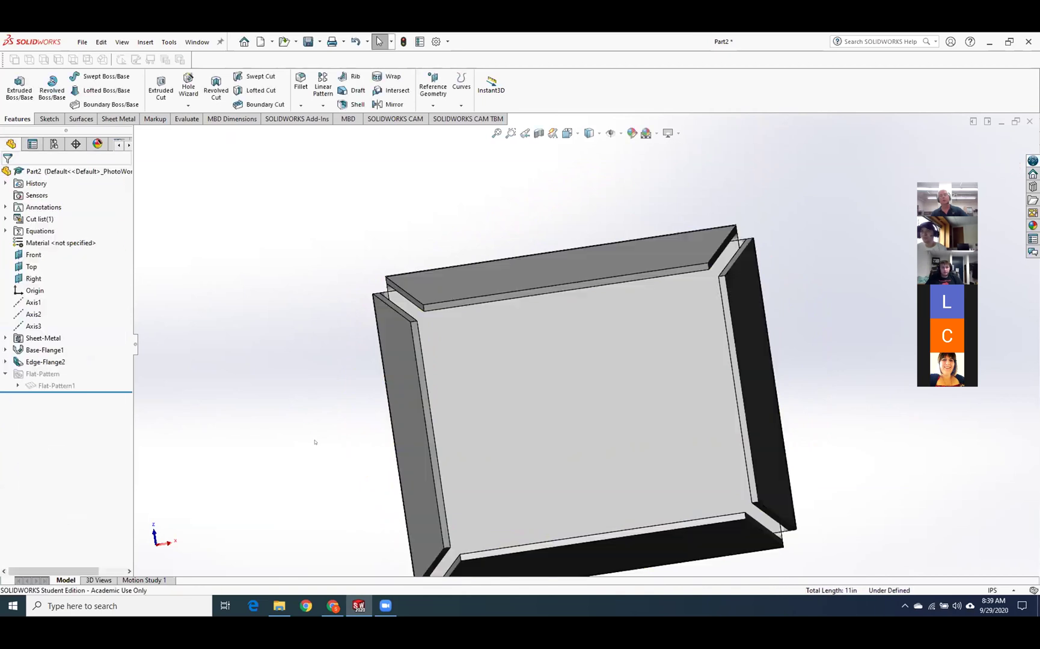
Reopen the Edge-Flange2 feature for editing and set its gap distance to 0.001 in.
{"action": "middle_click_drag", "start_coordinate": [314, 442], "coordinate": [483, 410]}
{"action": "key", "text": "Escape"}
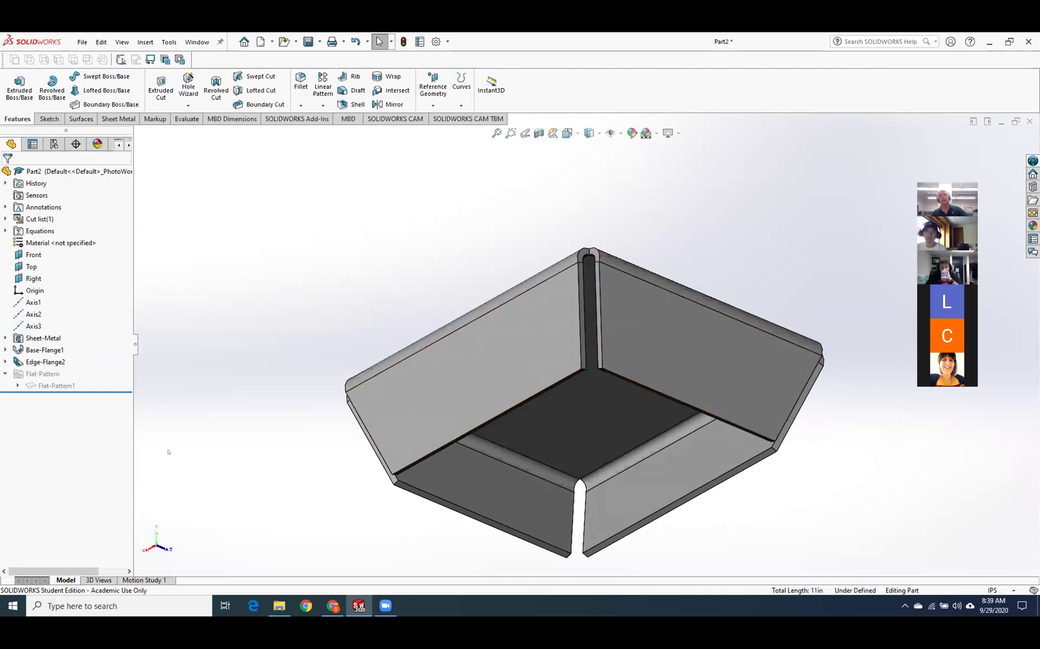
{"action": "right_click", "coordinate": [35, 363]}
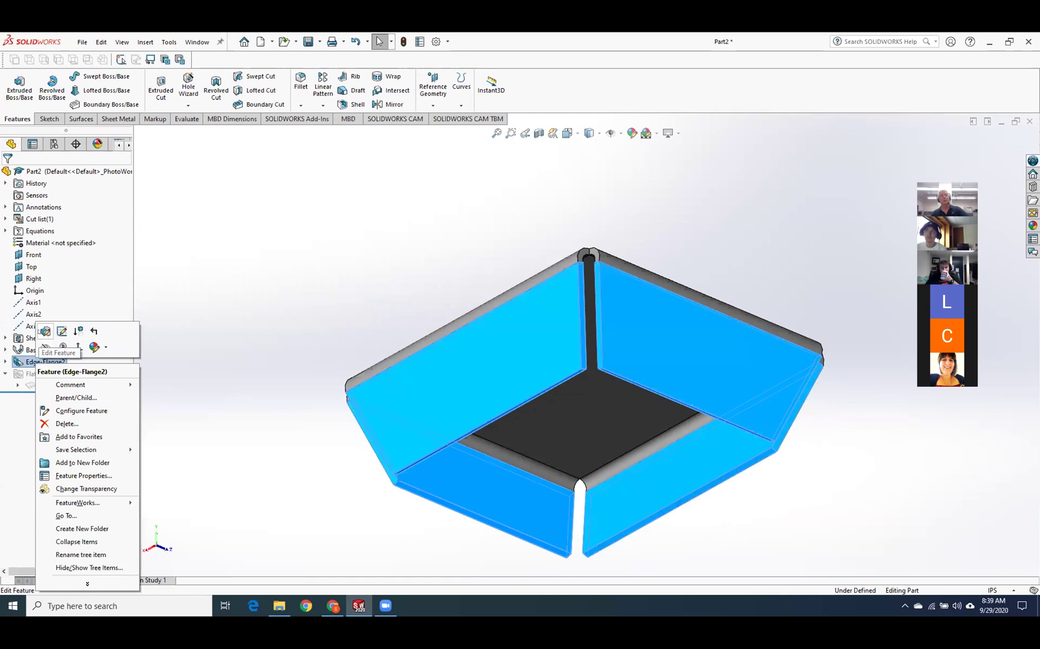
{"action": "left_click", "coordinate": [38, 333]}
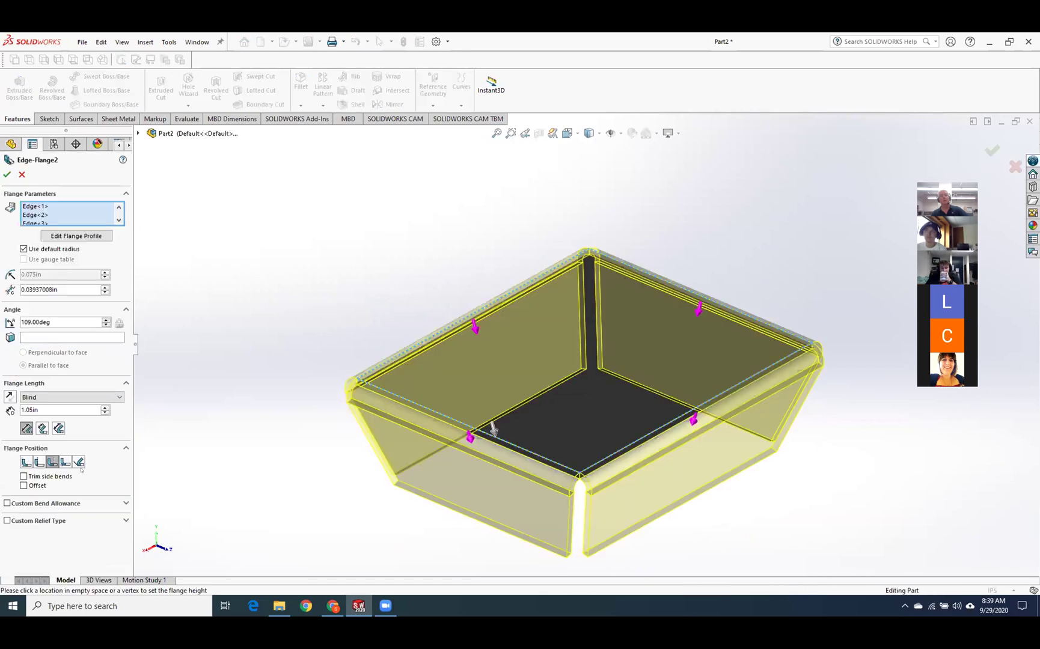
{"action": "double_click", "coordinate": [48, 409]}
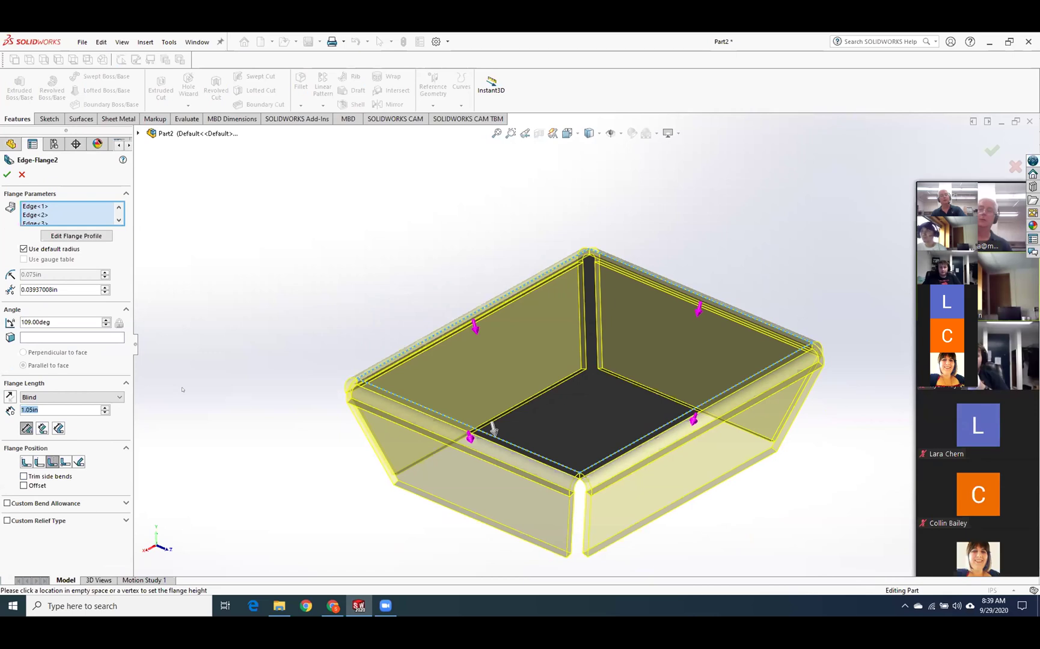
{"action": "double_click", "coordinate": [48, 289]}
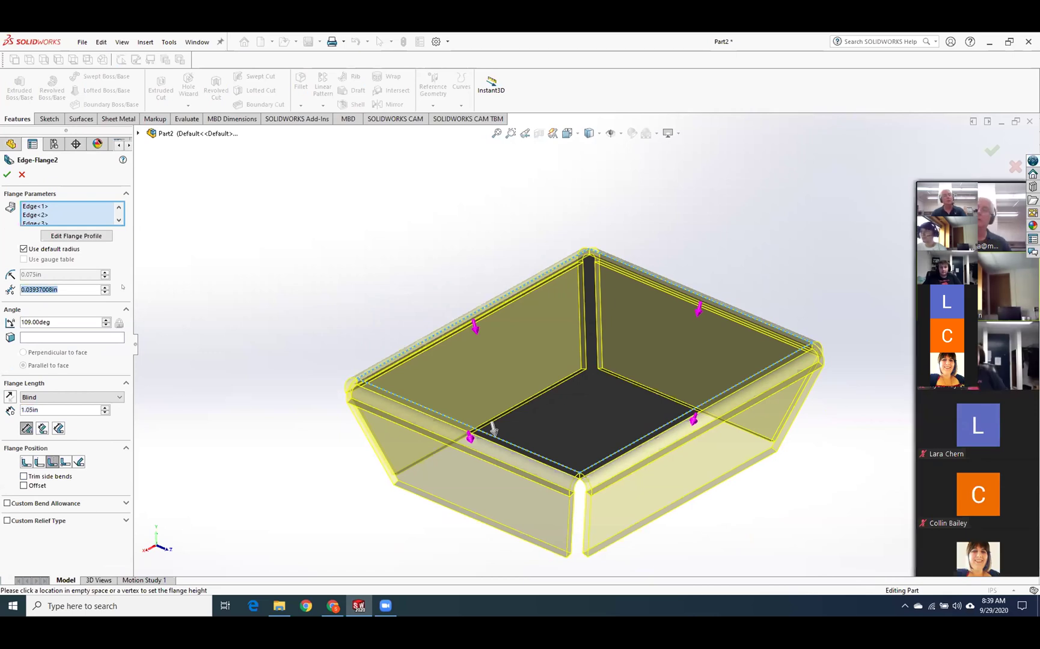
{"action": "type", "text": "0.001"}
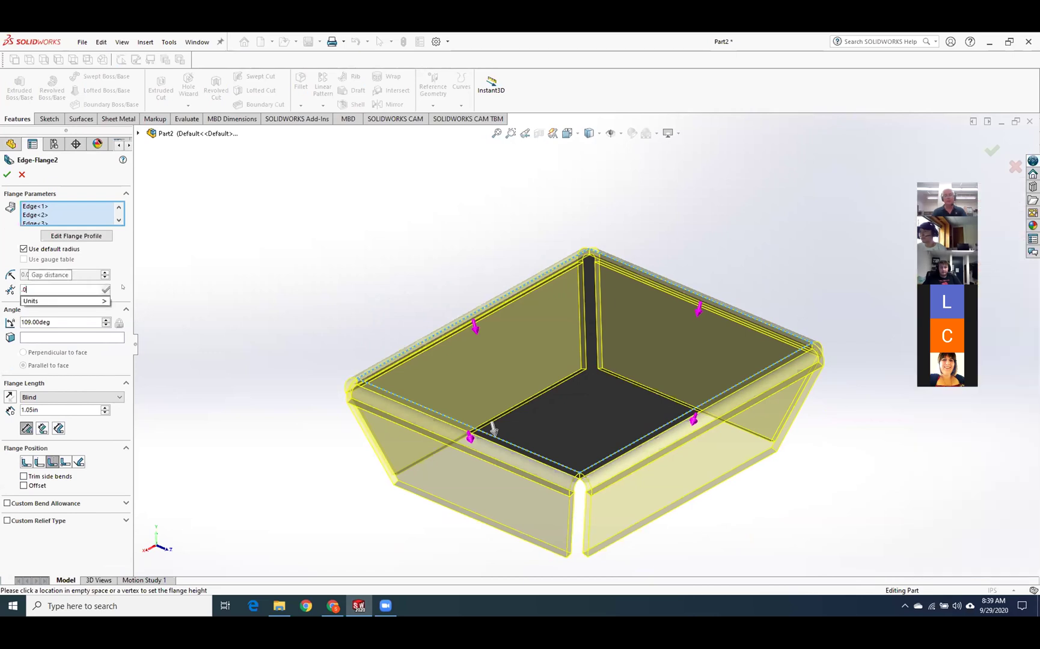
{"action": "key", "text": "Return"}
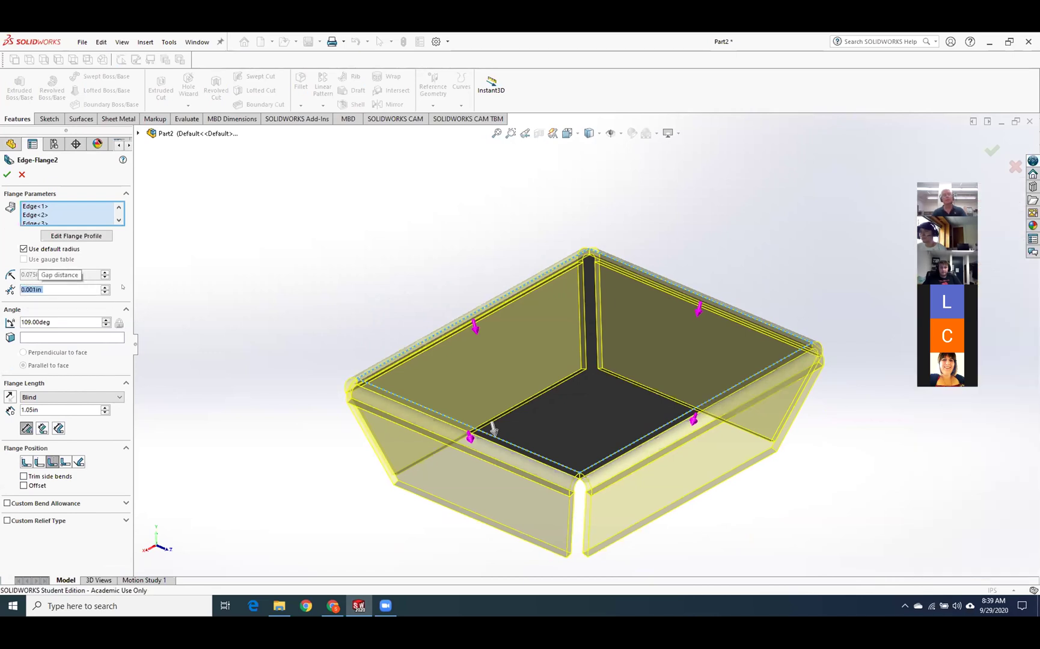
Accept the Edge-Flange2 edit and unsuppress Flat-Pattern1 to unfold the part.
{"action": "left_click", "coordinate": [6, 174]}
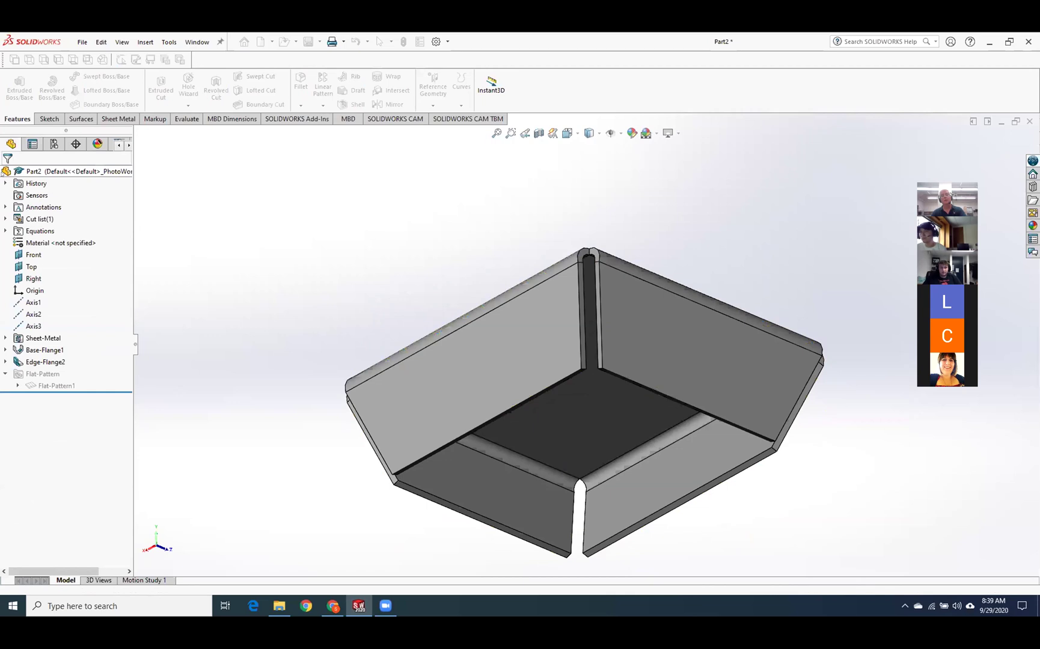
{"action": "middle_click_drag", "start_coordinate": [368, 296], "coordinate": [410, 87]}
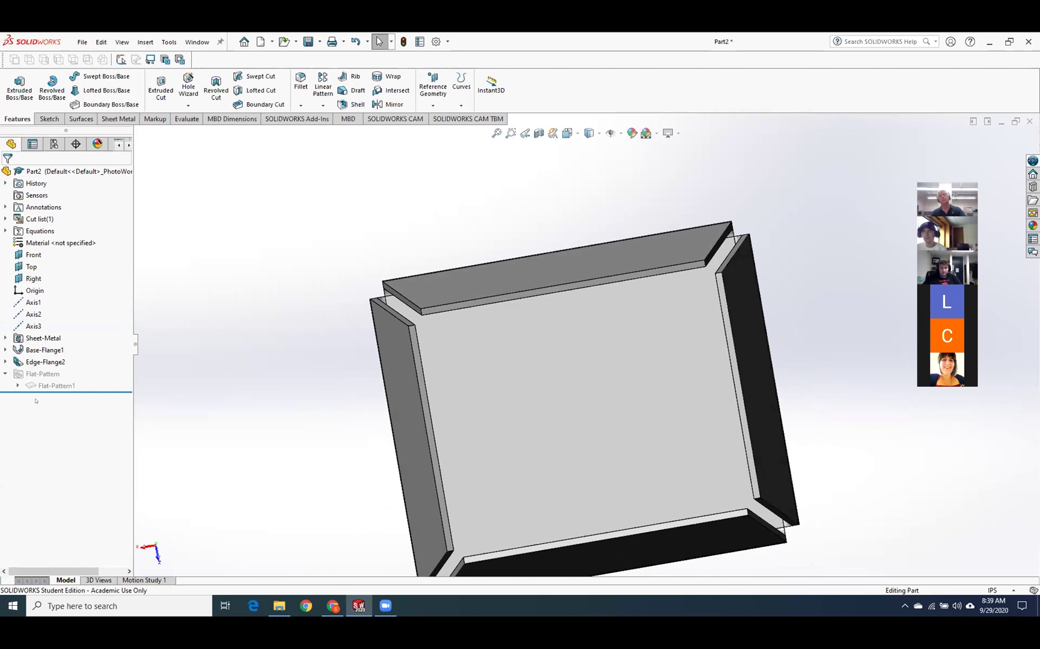
{"action": "right_click", "coordinate": [54, 384]}
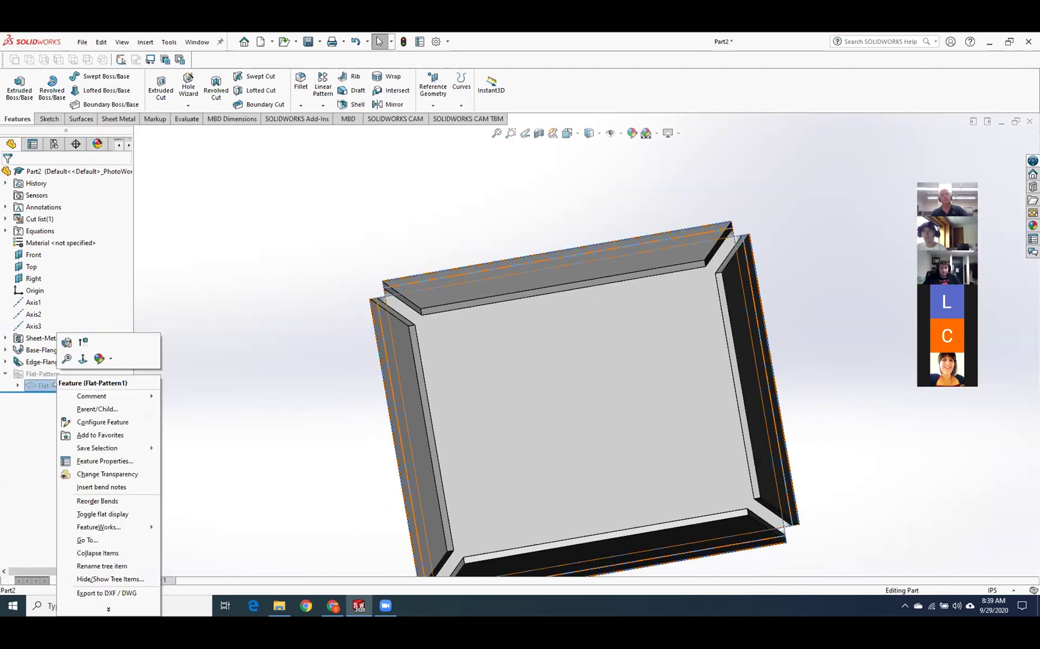
{"action": "left_click", "coordinate": [83, 342]}
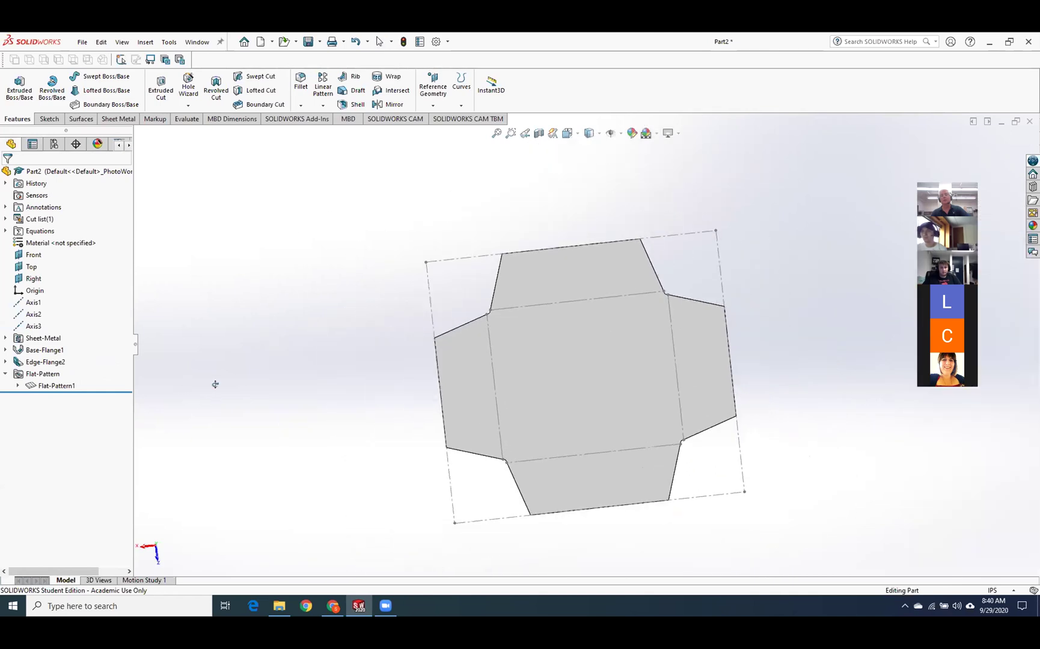
{"action": "key", "text": "Escape"}
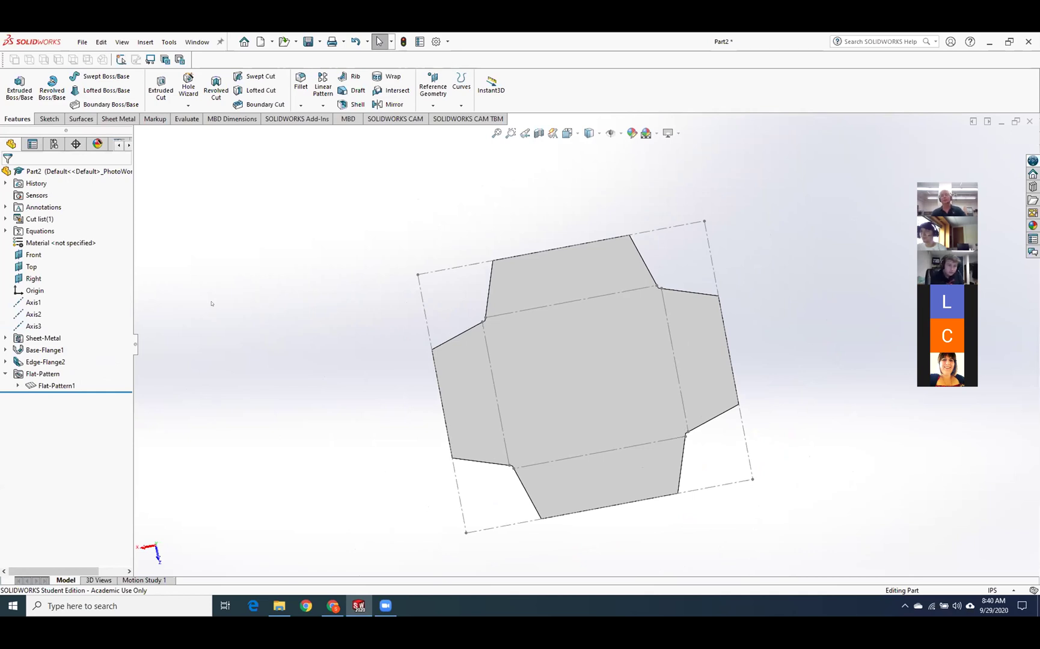
Suppress Flat-Pattern1 to fold the part back up, and inspect its corners from below.
{"action": "right_click", "coordinate": [54, 385]}
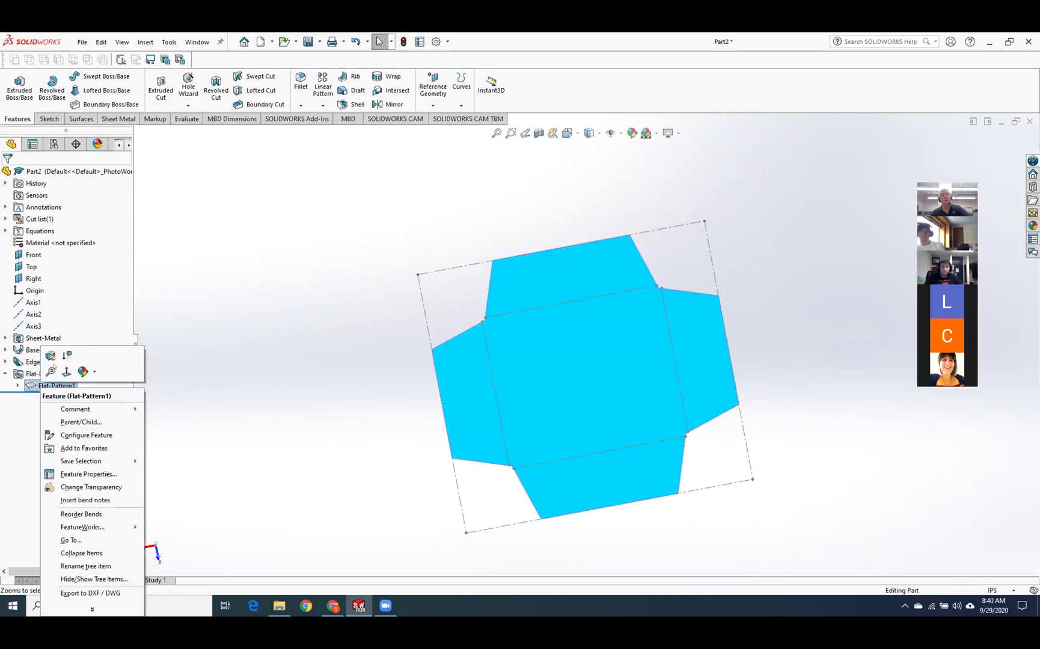
{"action": "left_click", "coordinate": [50, 355]}
{"action": "middle_click_drag", "start_coordinate": [306, 416], "coordinate": [496, 554]}
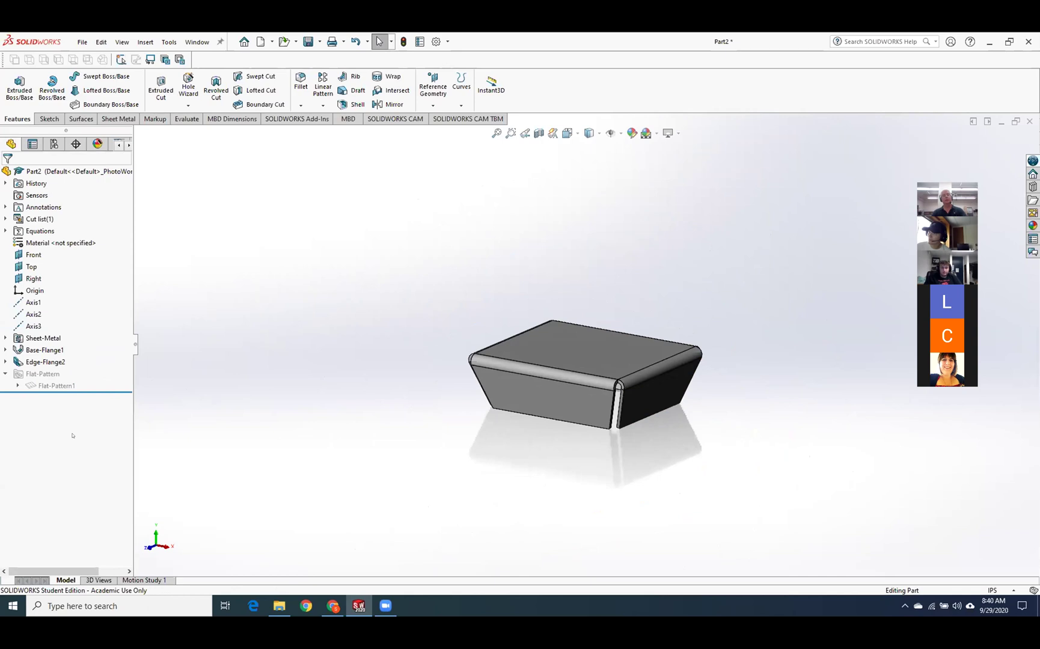
{"action": "middle_click_drag", "start_coordinate": [409, 520], "coordinate": [412, 108]}
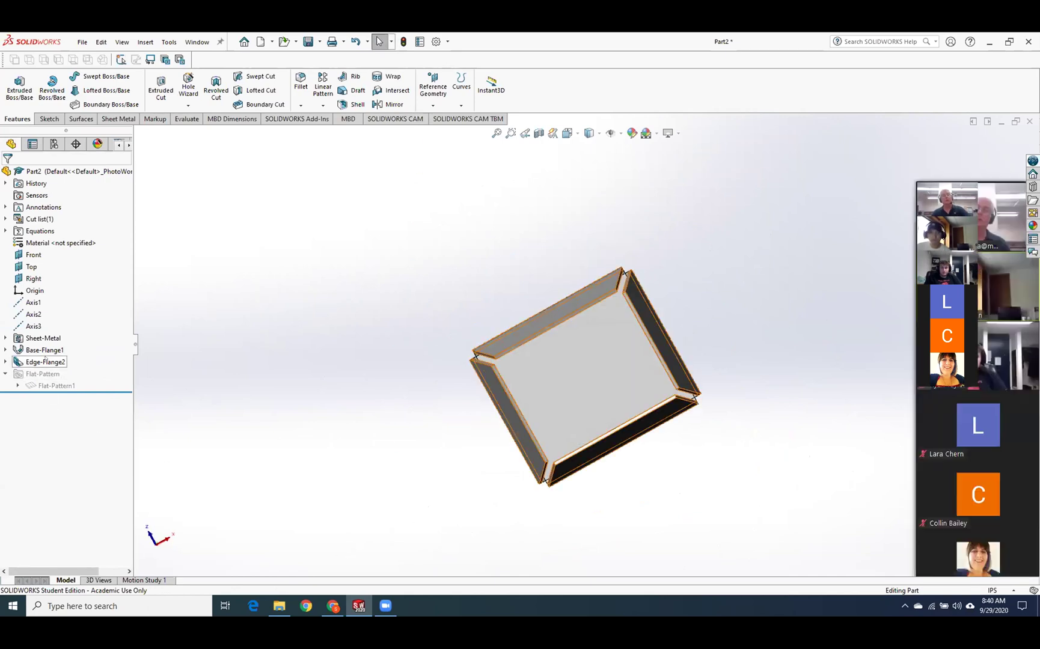
Delete the Edge-Flange2 feature together with its dependent sketches and bends.
{"action": "right_click", "coordinate": [47, 362]}
{"action": "left_click", "coordinate": [61, 423]}
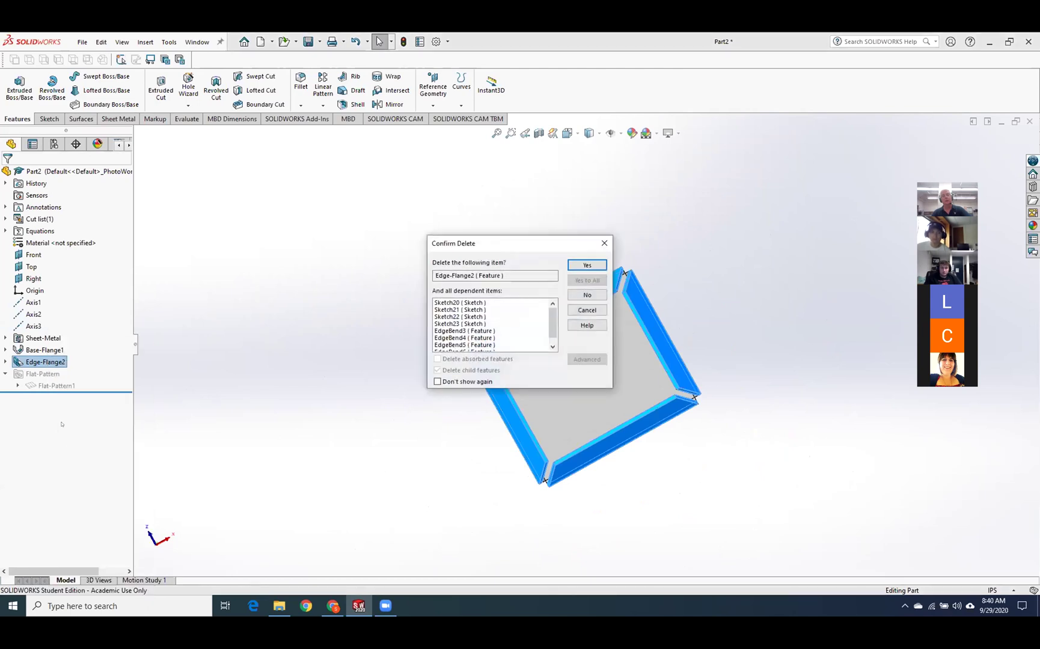
{"action": "left_click", "coordinate": [587, 263]}
Start a new sheet metal edge flange on two adjacent upper edges of the base plate, with both flanges pointing downward.
{"action": "middle_click_drag", "start_coordinate": [423, 405], "coordinate": [553, 529]}
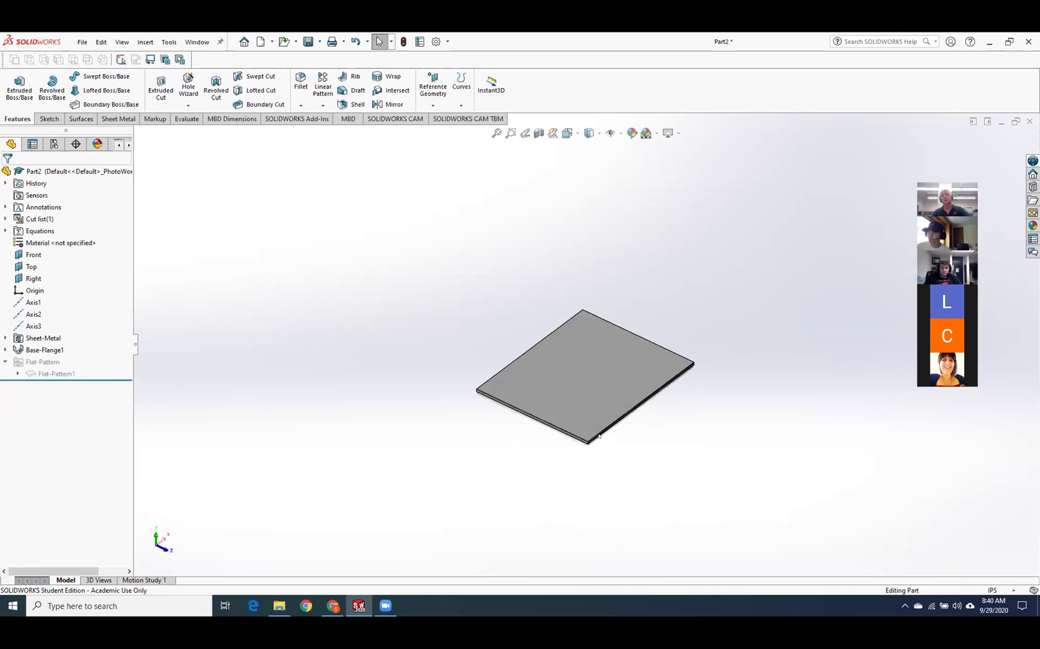
{"action": "scroll", "coordinate": [565, 479], "scroll_direction": "down", "scroll_amount": 3}
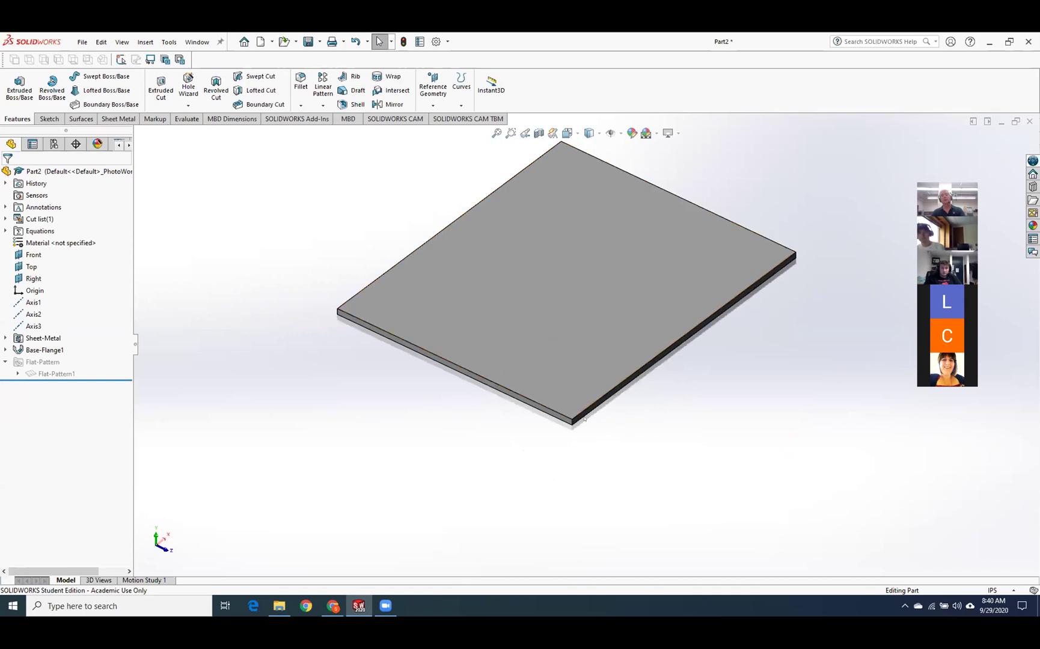
{"action": "left_click", "coordinate": [145, 41]}
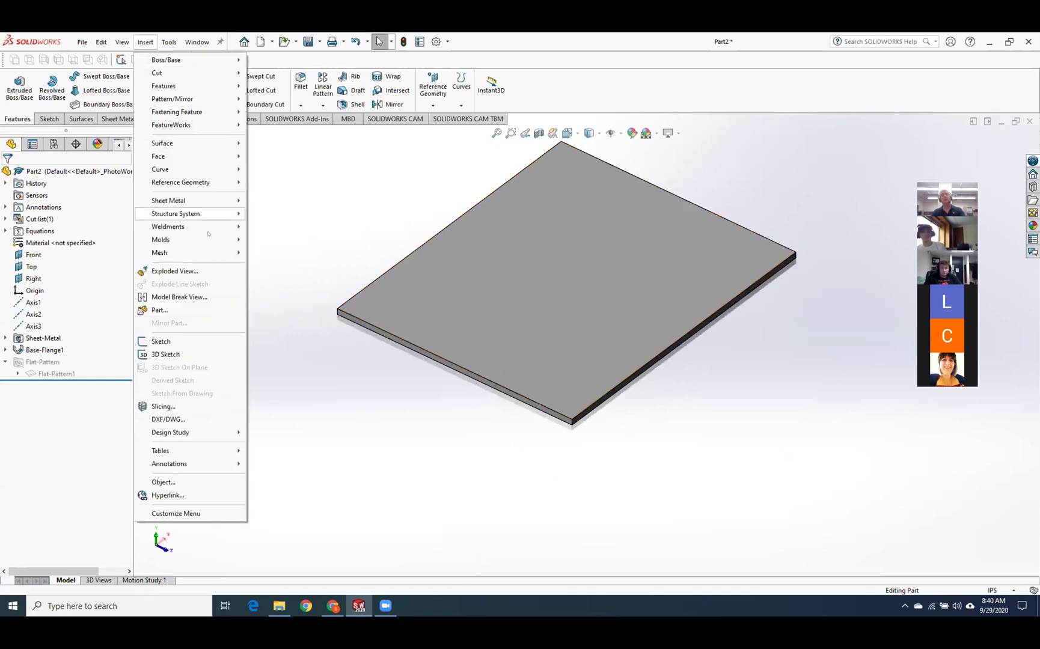
{"action": "mouse_move", "coordinate": [205, 200]}
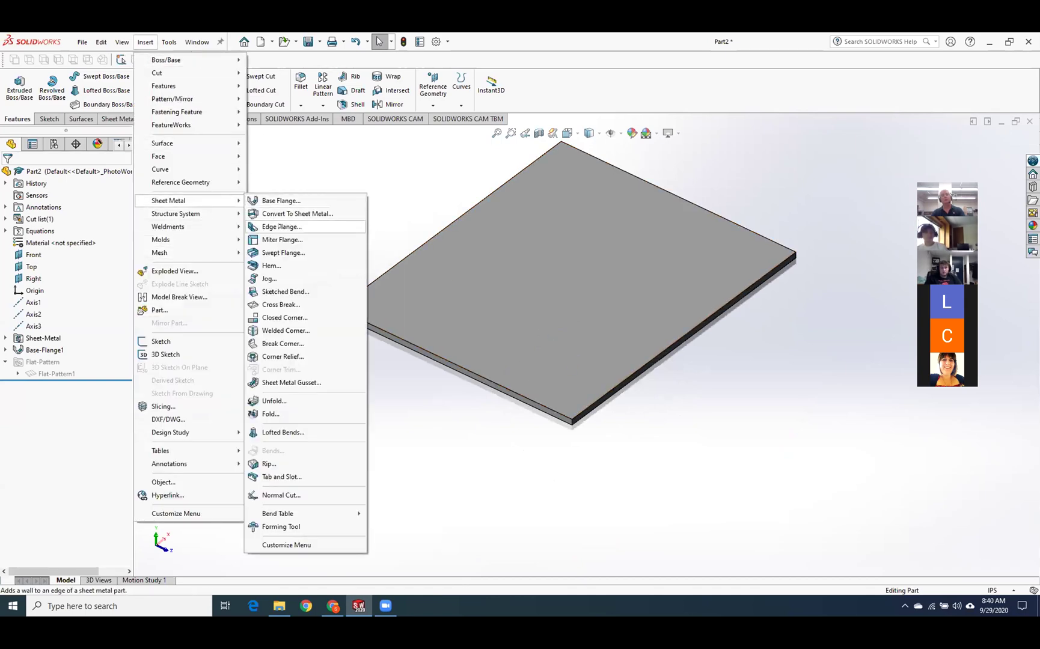
{"action": "left_click", "coordinate": [280, 227]}
{"action": "left_click", "coordinate": [353, 312]}
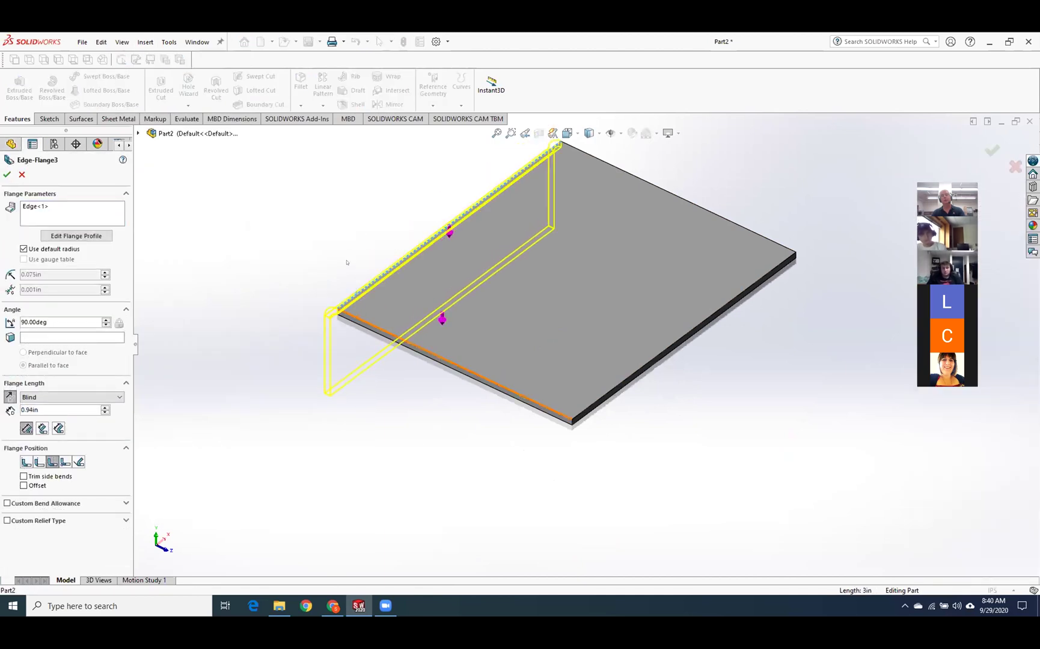
{"action": "left_click", "coordinate": [46, 209]}
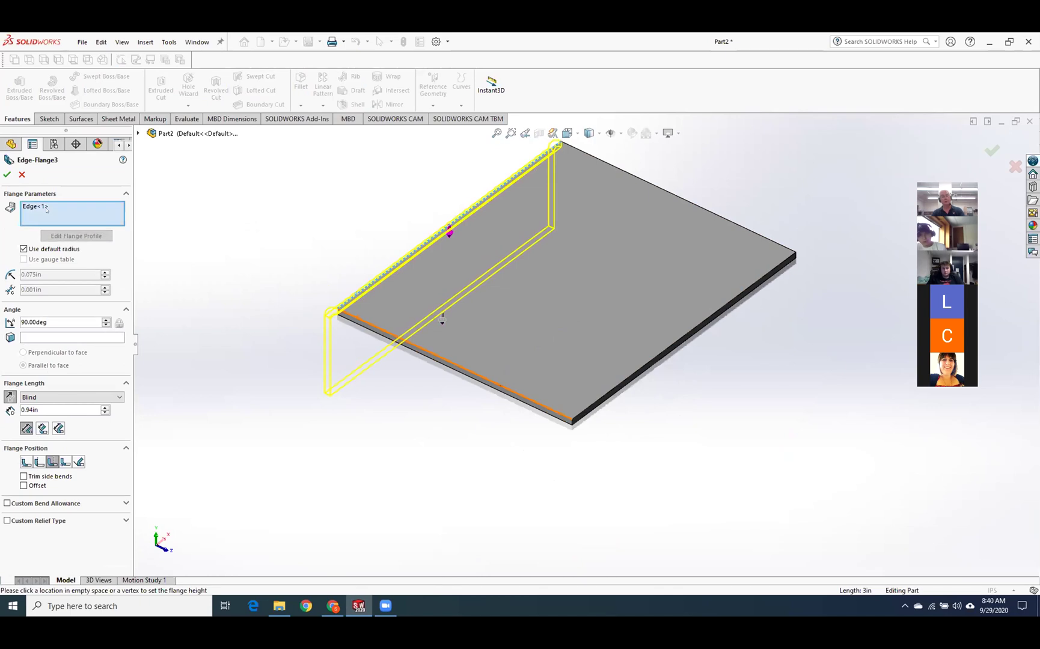
{"action": "left_click", "coordinate": [433, 355]}
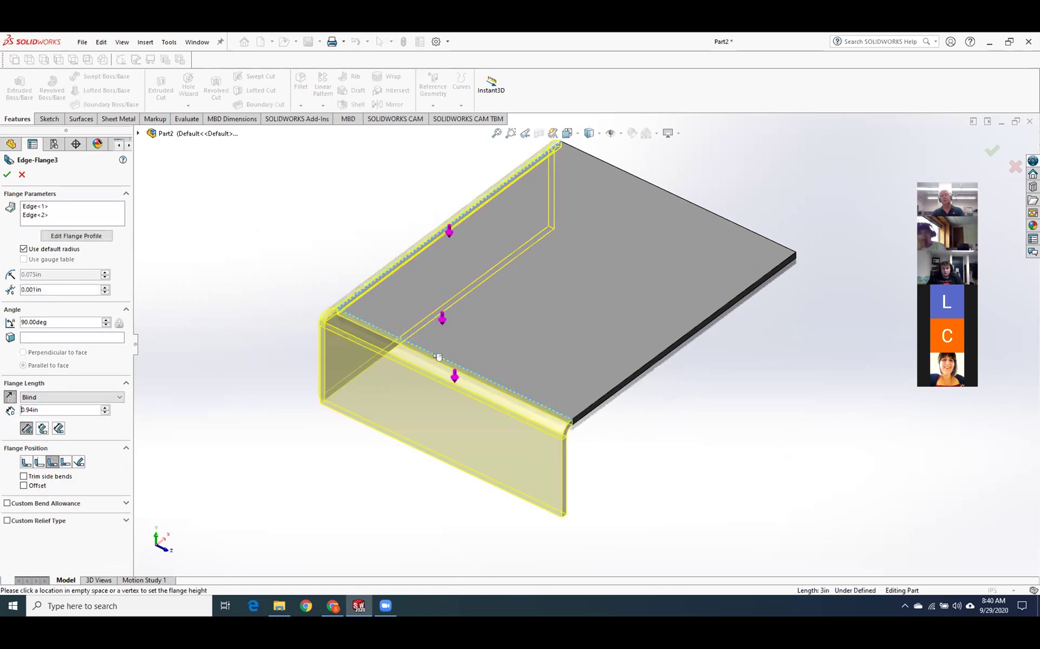
Set the flange length of the two edge flanges to 1 in.
{"action": "middle_click_drag", "start_coordinate": [361, 420], "coordinate": [339, 297]}
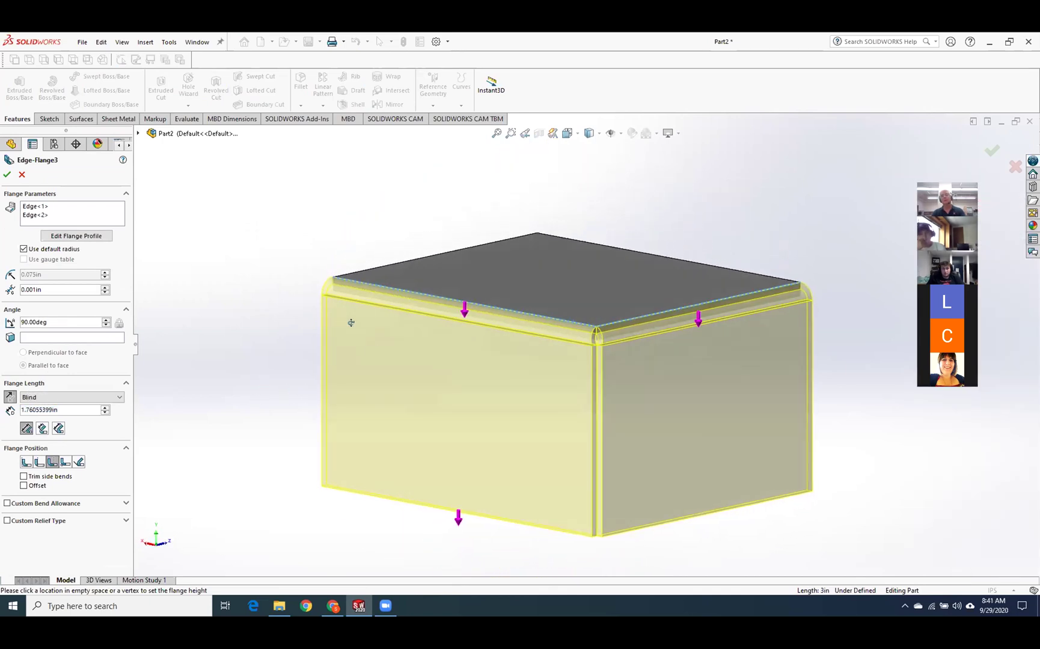
{"action": "scroll", "coordinate": [641, 513], "scroll_direction": "down", "scroll_amount": 3}
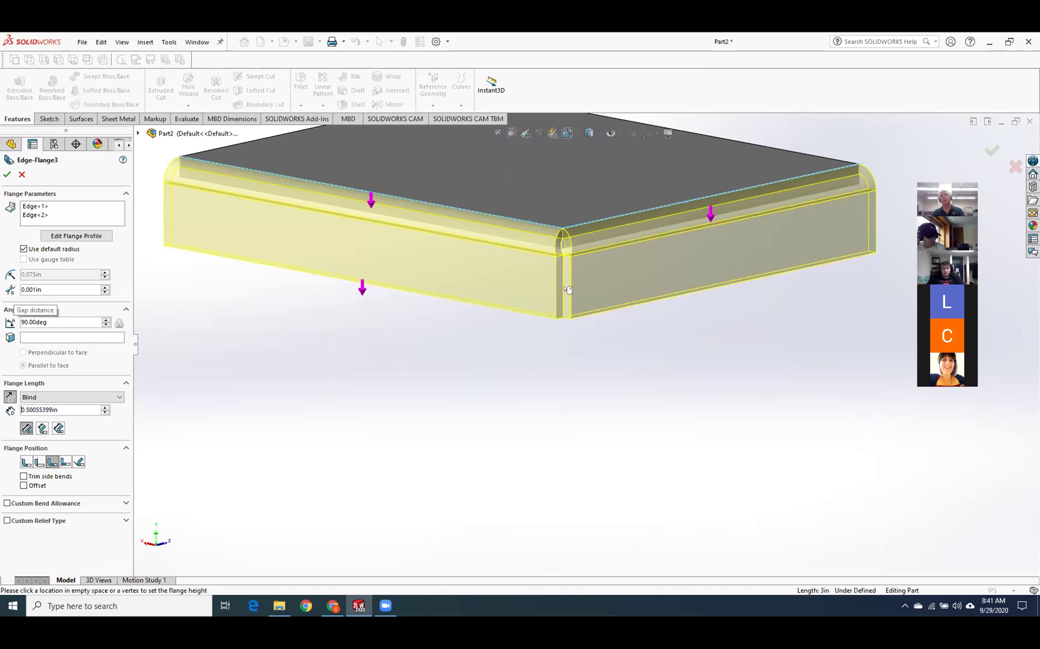
{"action": "left_click", "coordinate": [560, 365]}
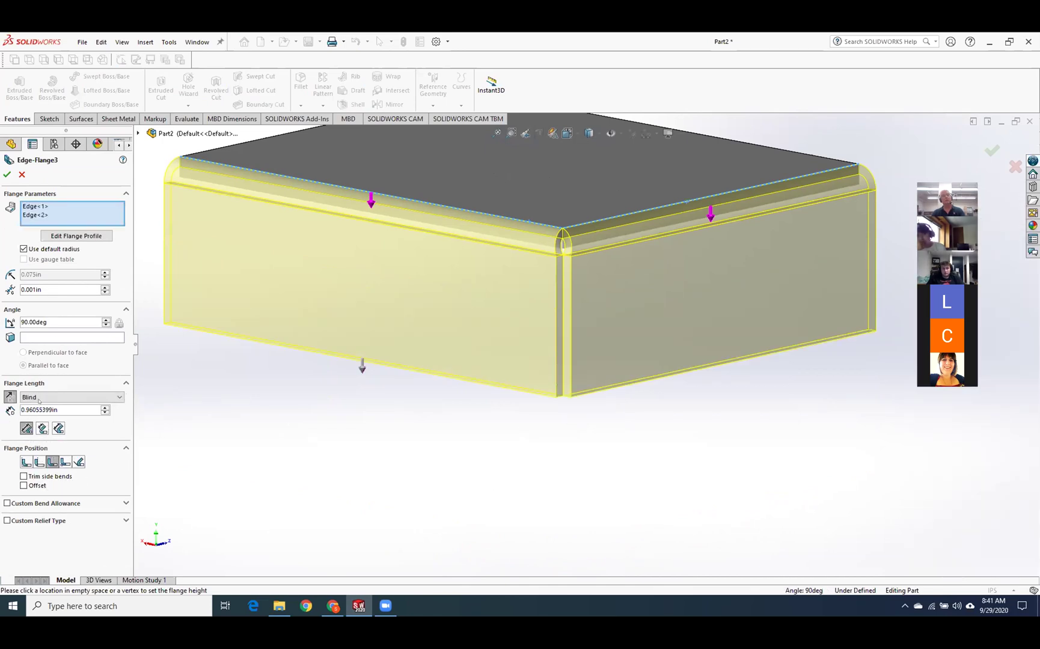
{"action": "double_click", "coordinate": [66, 409]}
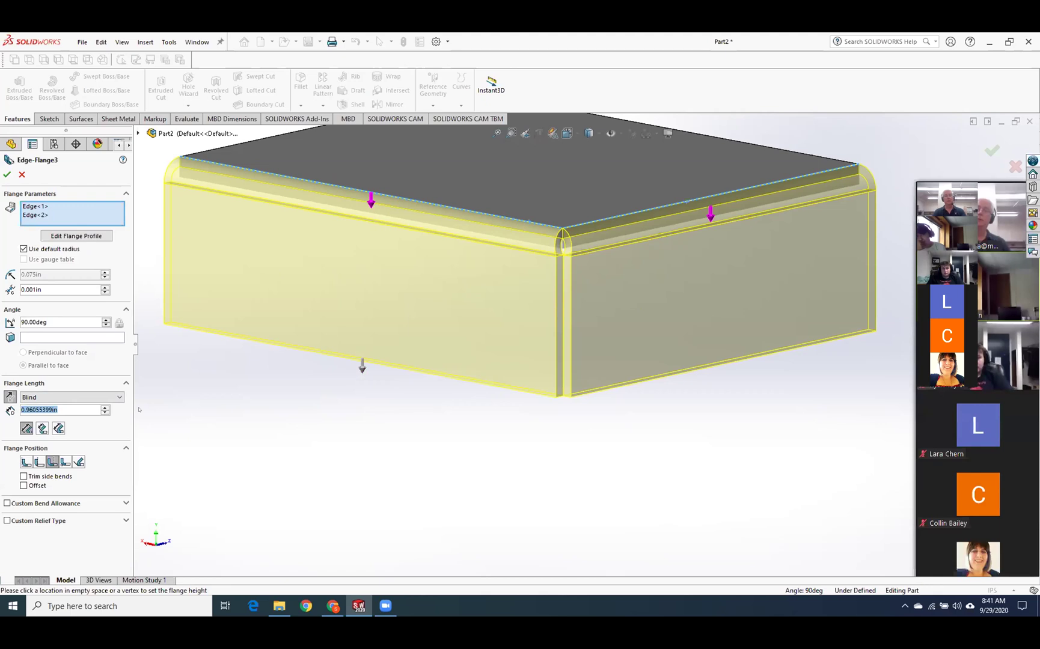
{"action": "type", "text": "1"}
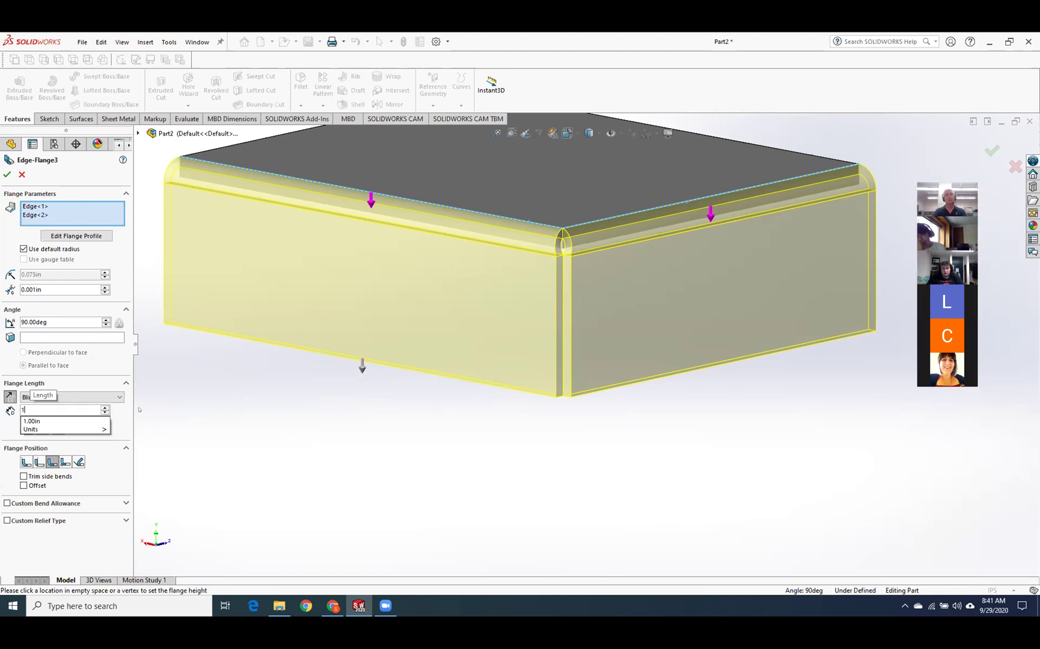
{"action": "key", "text": "Return"}
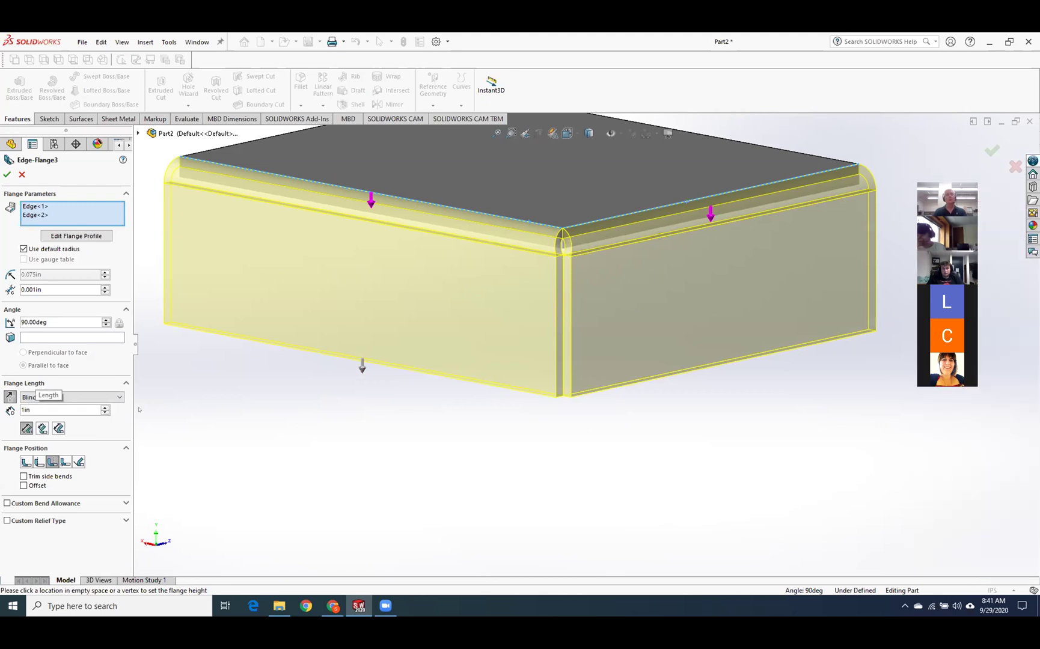
Adjust the gap distance between the two edge flanges to 0.011 in.
{"action": "left_click", "coordinate": [104, 287]}
{"action": "left_click_drag", "start_coordinate": [104, 288], "coordinate": [133, 313]}
{"action": "left_click", "coordinate": [105, 292]}
{"action": "left_click_drag", "start_coordinate": [105, 292], "coordinate": [105, 292]}
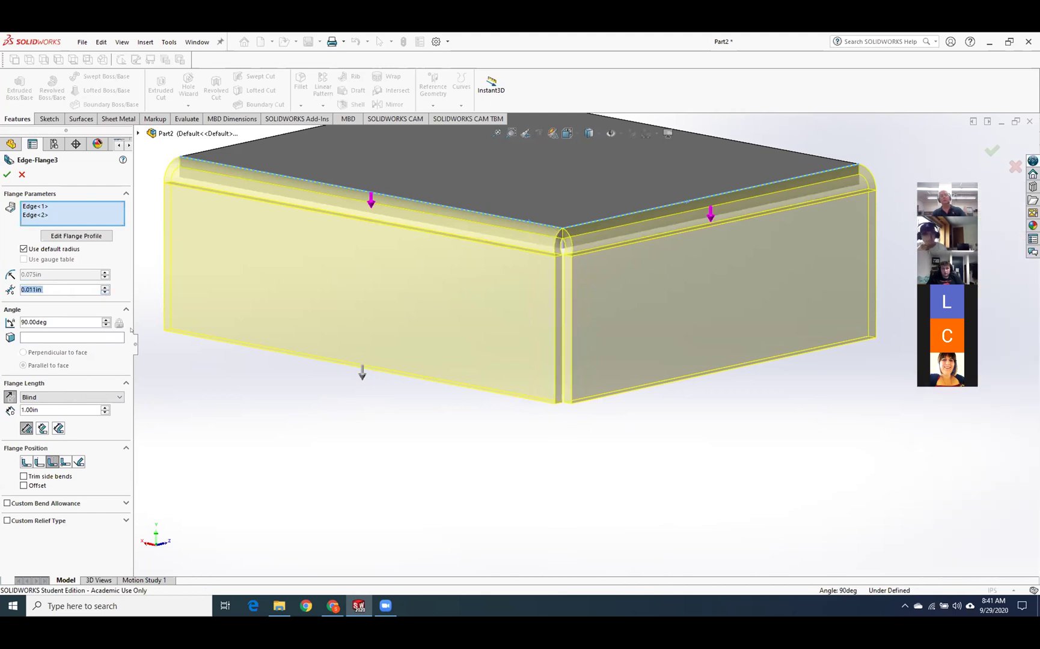
Compare all five flange position options on the preview, from Material Inside onward, and return to Bend Outside.
{"action": "middle_click_drag", "start_coordinate": [446, 497], "coordinate": [422, 504]}
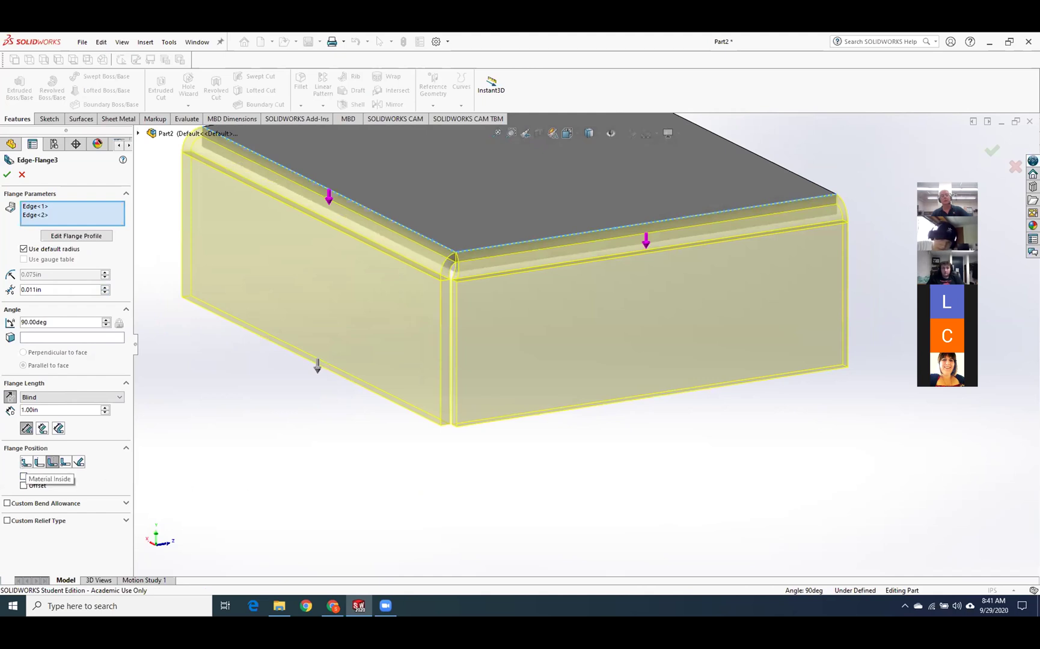
{"action": "left_click", "coordinate": [26, 461]}
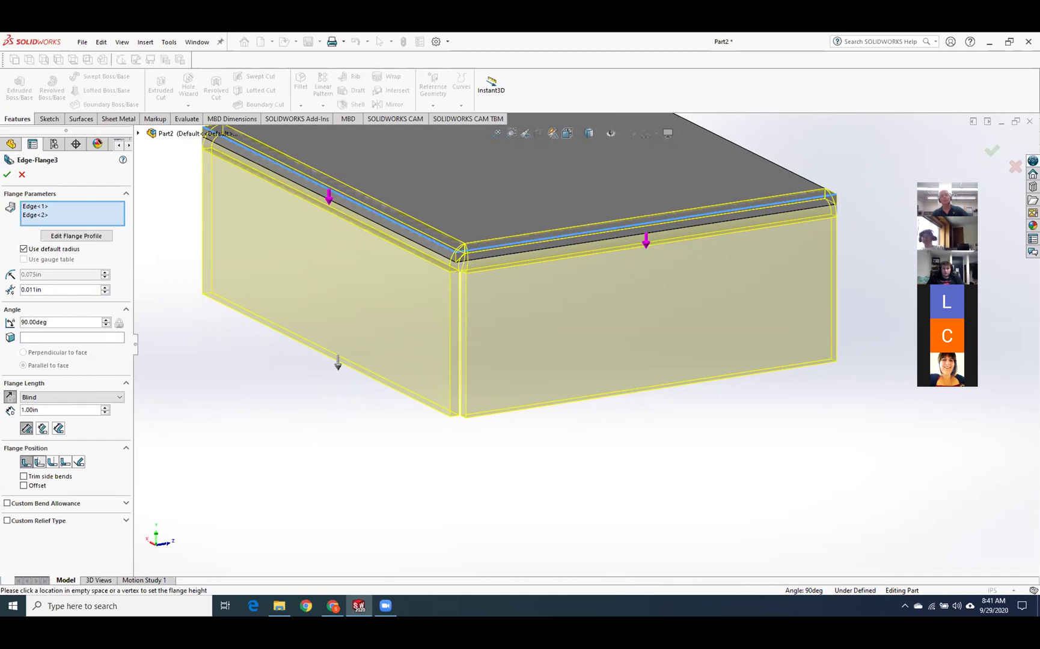
{"action": "left_click", "coordinate": [39, 462]}
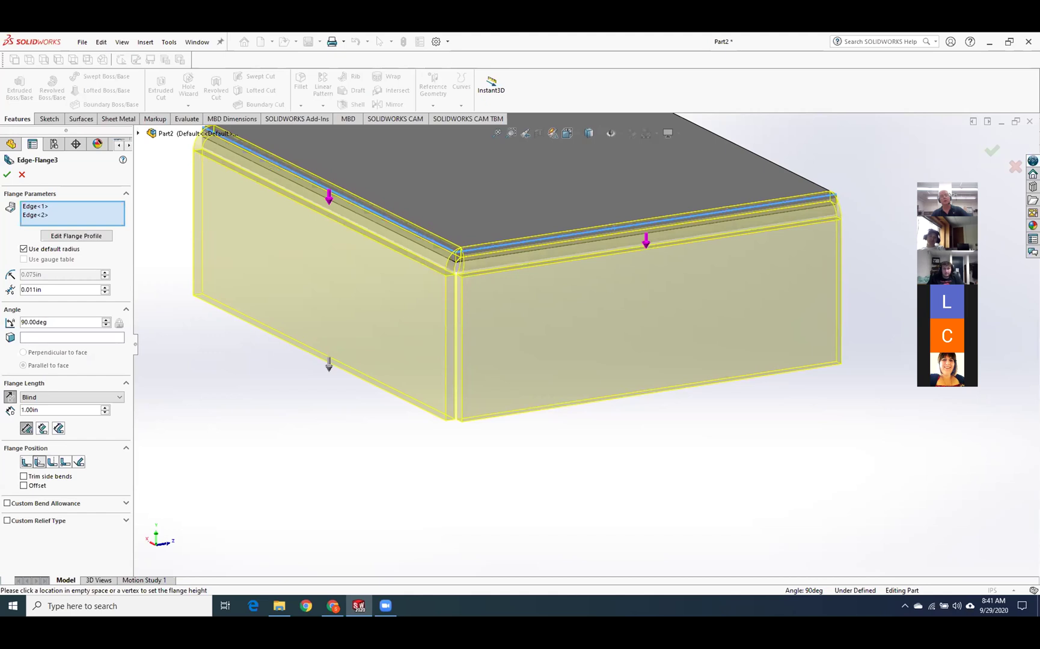
{"action": "left_click", "coordinate": [53, 461]}
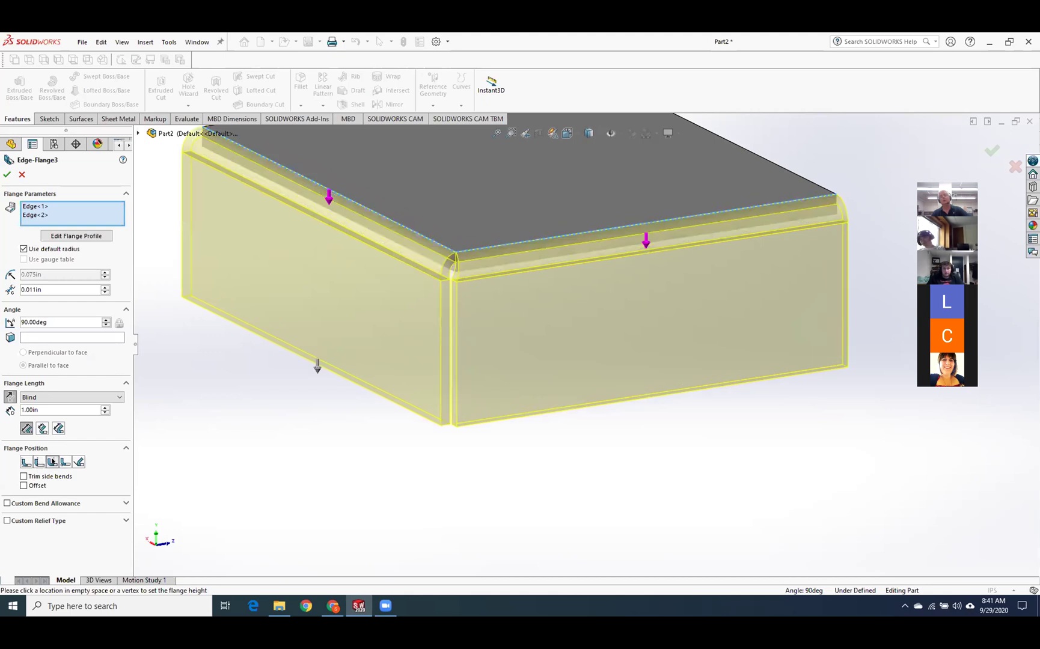
{"action": "left_click", "coordinate": [65, 461]}
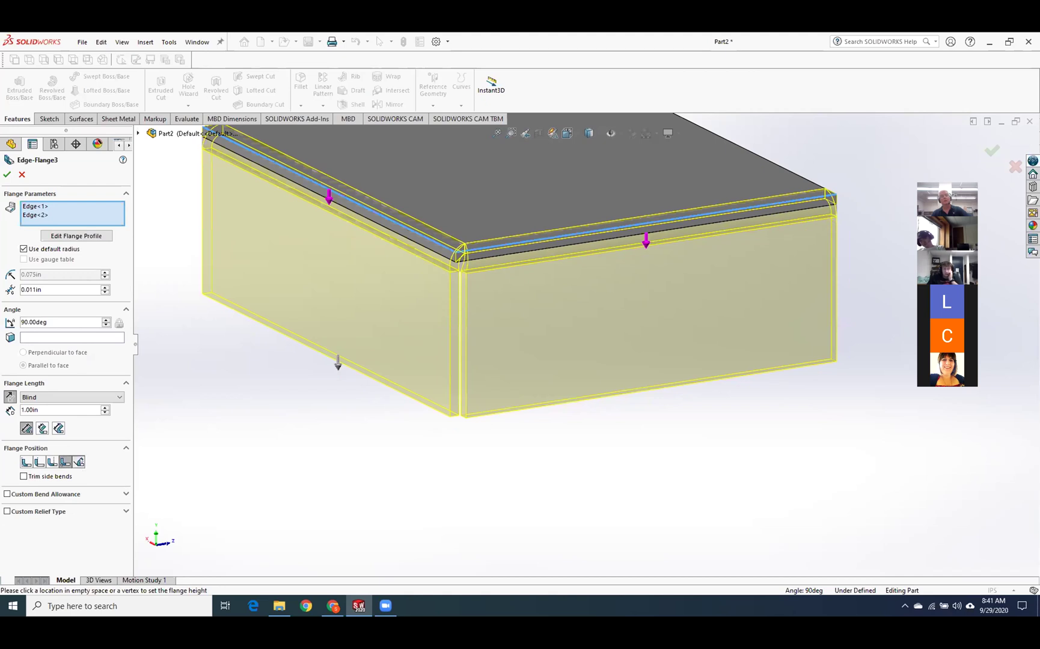
{"action": "left_click", "coordinate": [78, 461]}
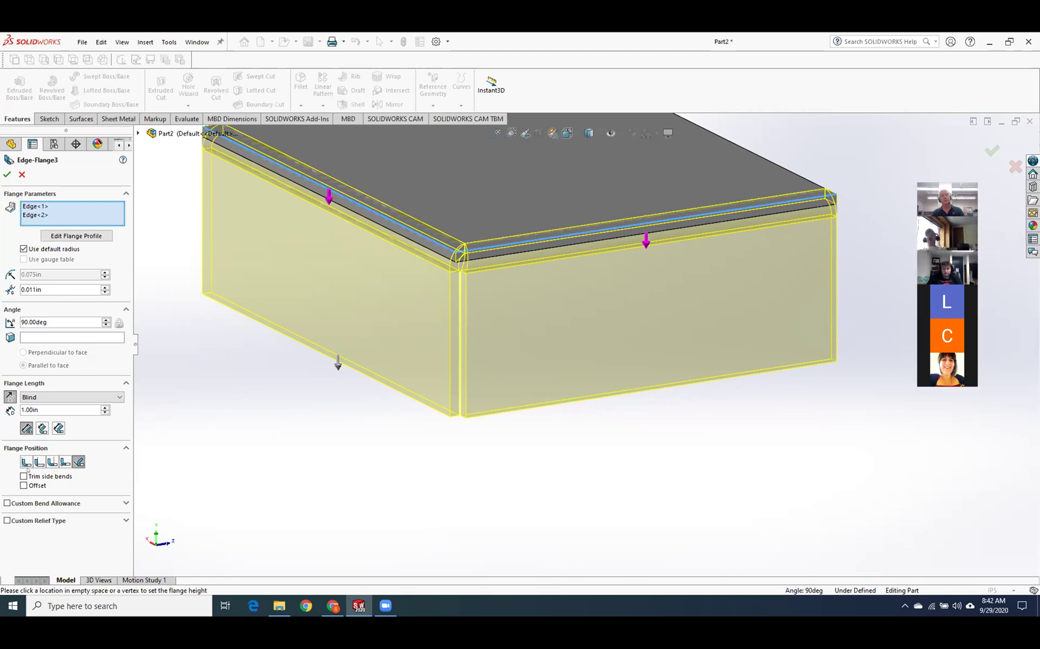
{"action": "left_click", "coordinate": [52, 461]}
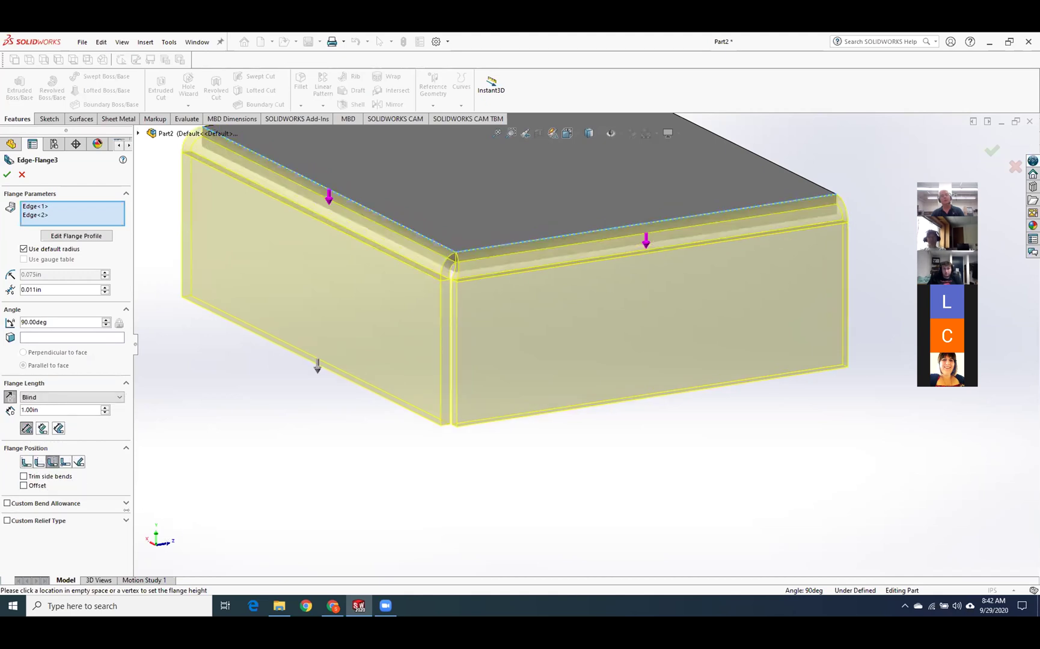
Widen the gap distance between the two flanges to 0.051 in and accept the edge flange feature.
{"action": "middle_click_drag", "start_coordinate": [225, 502], "coordinate": [256, 505]}
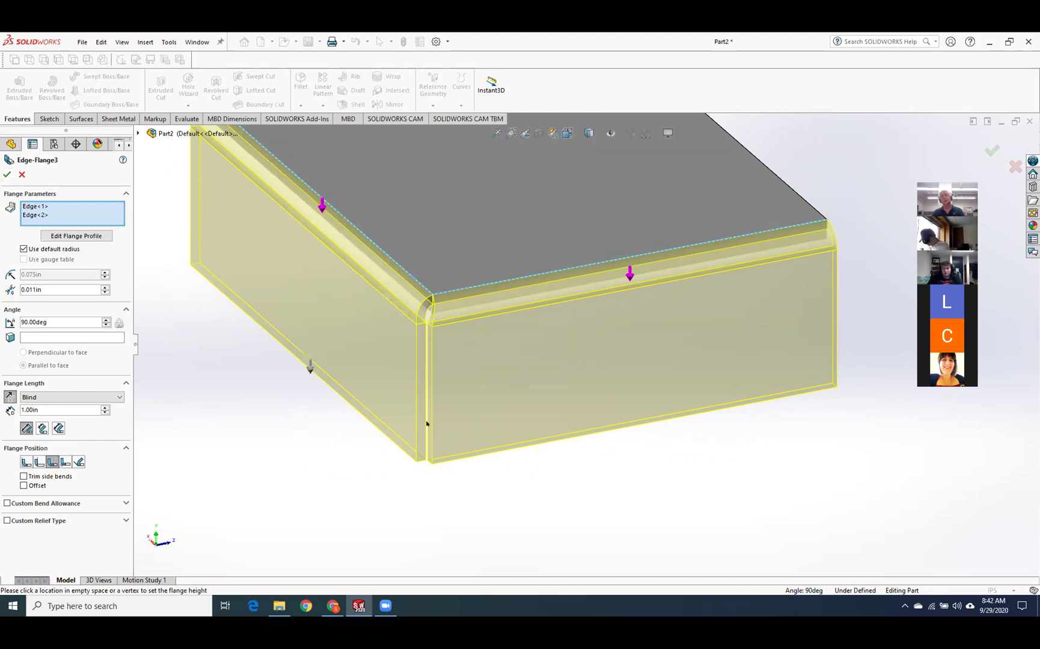
{"action": "middle_click_drag", "start_coordinate": [419, 424], "coordinate": [385, 426]}
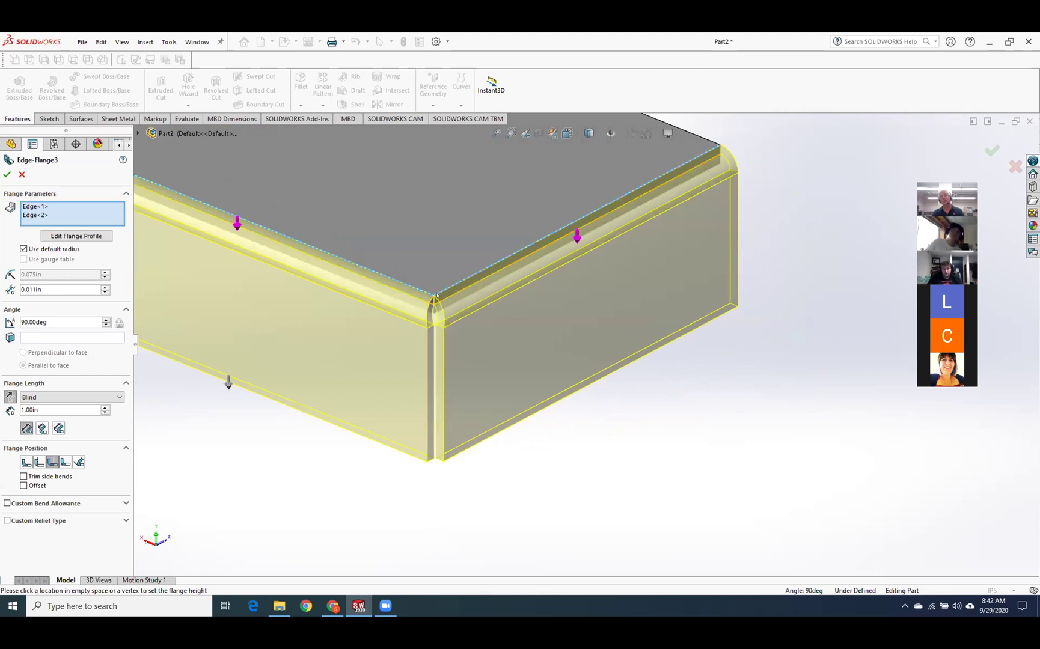
{"action": "left_click", "coordinate": [105, 287]}
{"action": "left_click", "coordinate": [105, 287]}
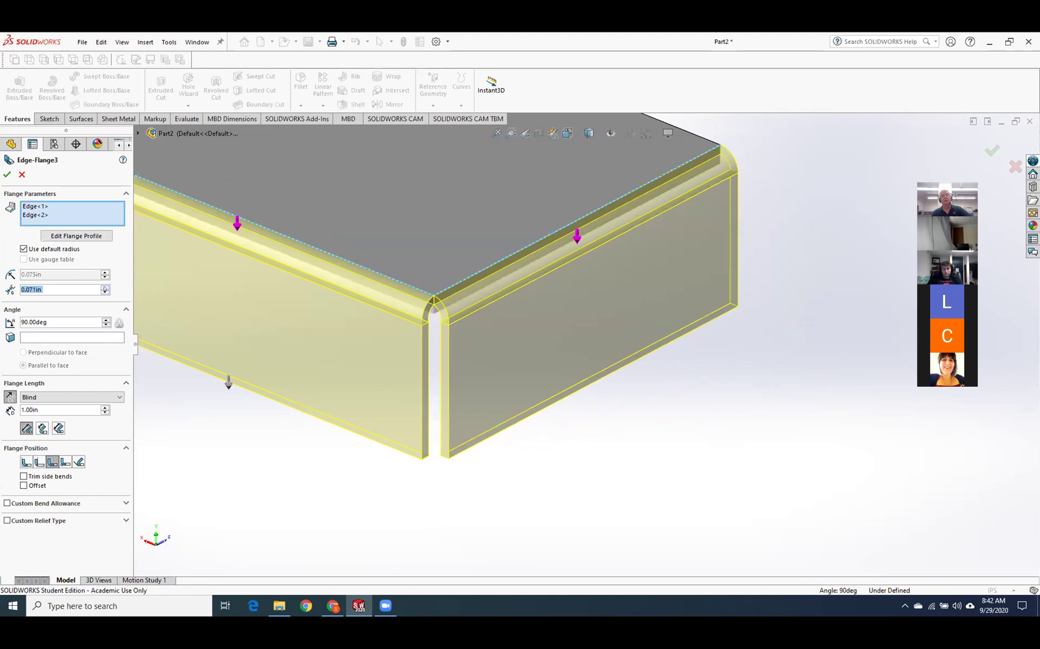
{"action": "left_click", "coordinate": [105, 292]}
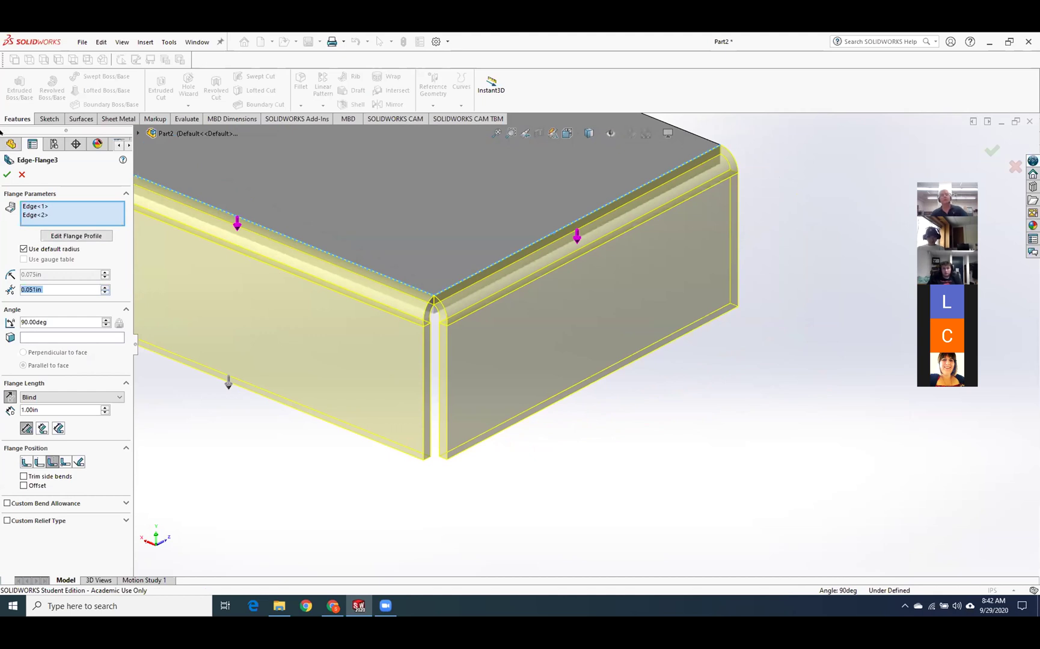
{"action": "left_click", "coordinate": [7, 175]}
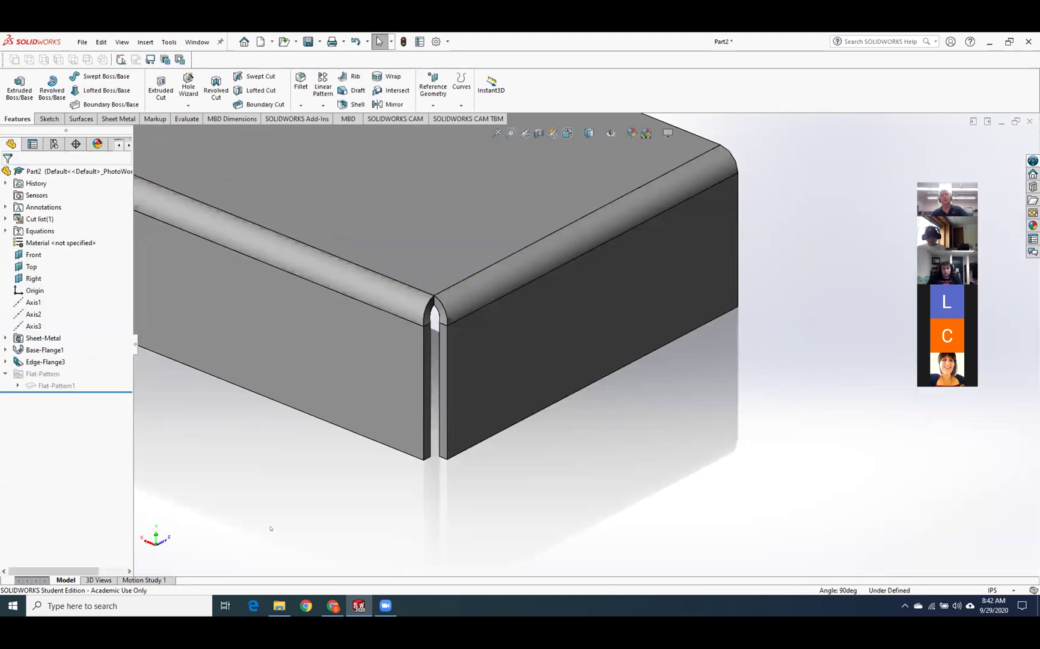
Inspect the corner gap between the two edge flanges up close and from several sides of the part.
{"action": "key", "text": "f"}
{"action": "middle_click_drag", "start_coordinate": [270, 510], "coordinate": [457, 354]}
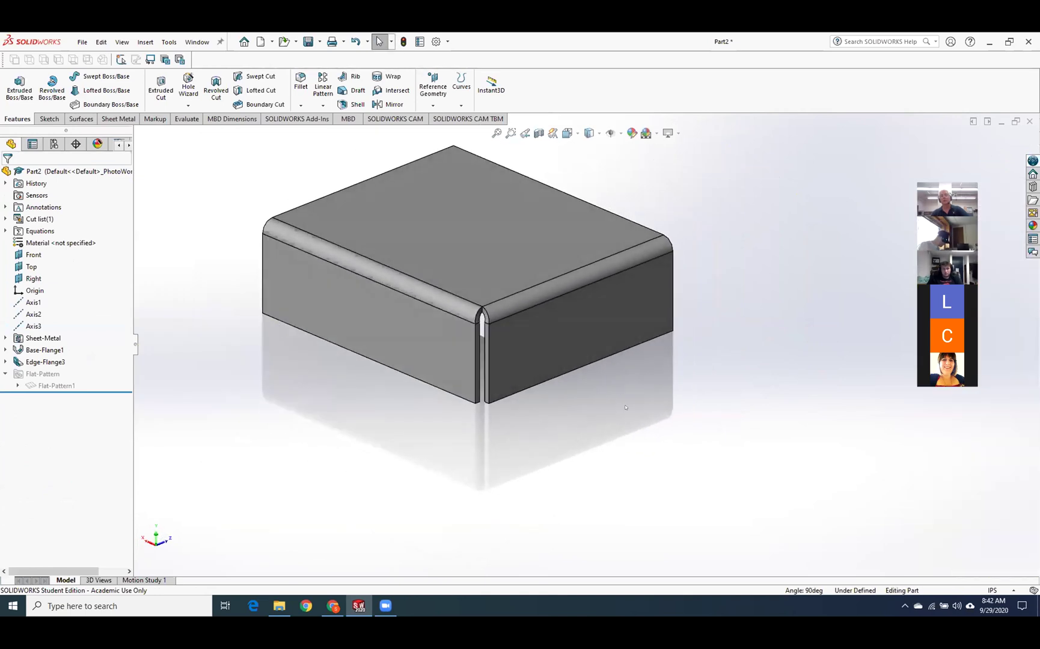
{"action": "scroll", "coordinate": [579, 378], "scroll_direction": "down", "scroll_amount": 5}
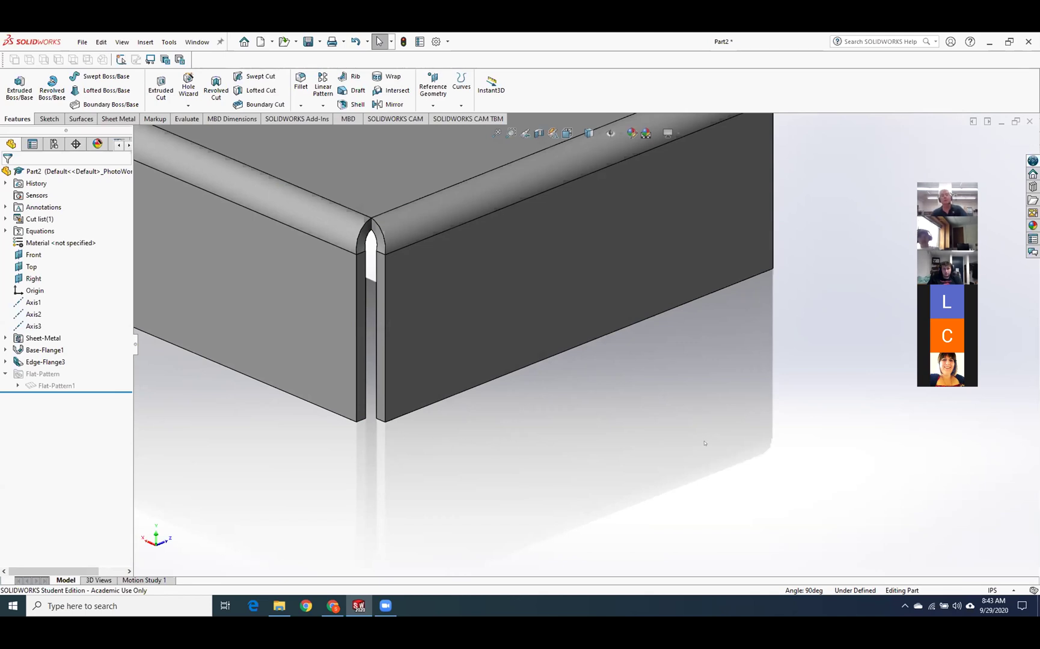
{"action": "key", "text": "z"}
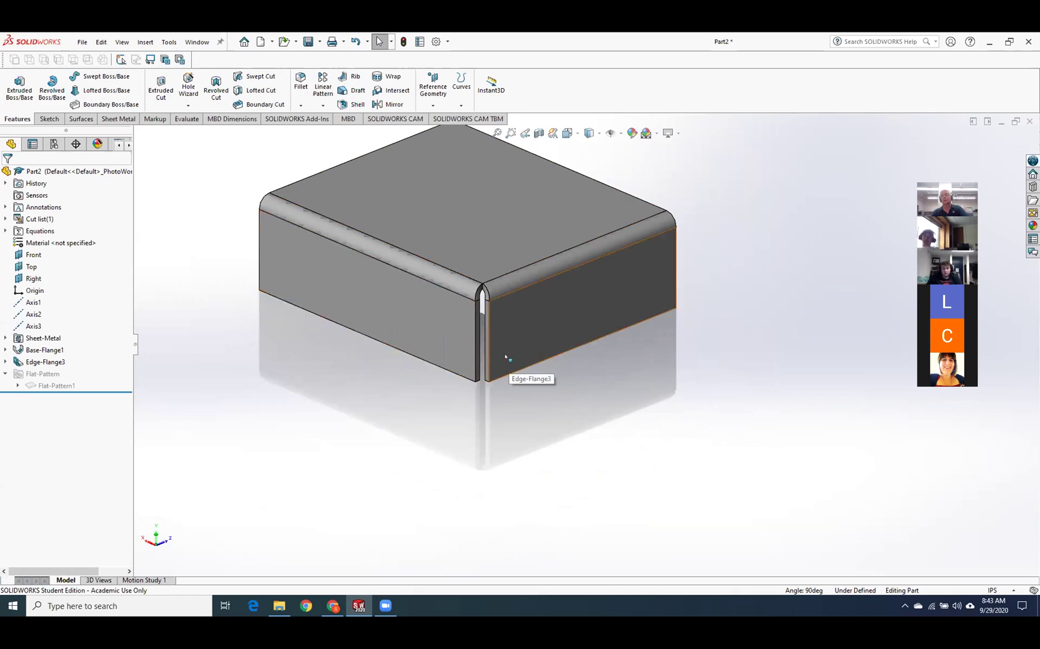
{"action": "middle_click_drag", "start_coordinate": [494, 365], "coordinate": [540, 253]}
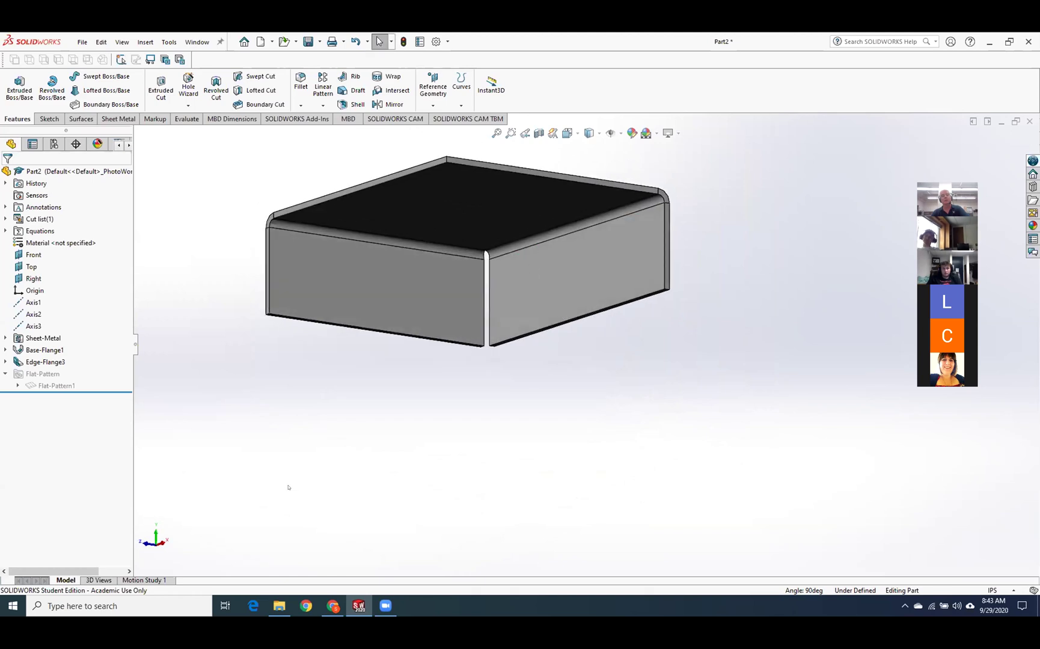
{"action": "middle_click_drag", "start_coordinate": [532, 400], "coordinate": [420, 470]}
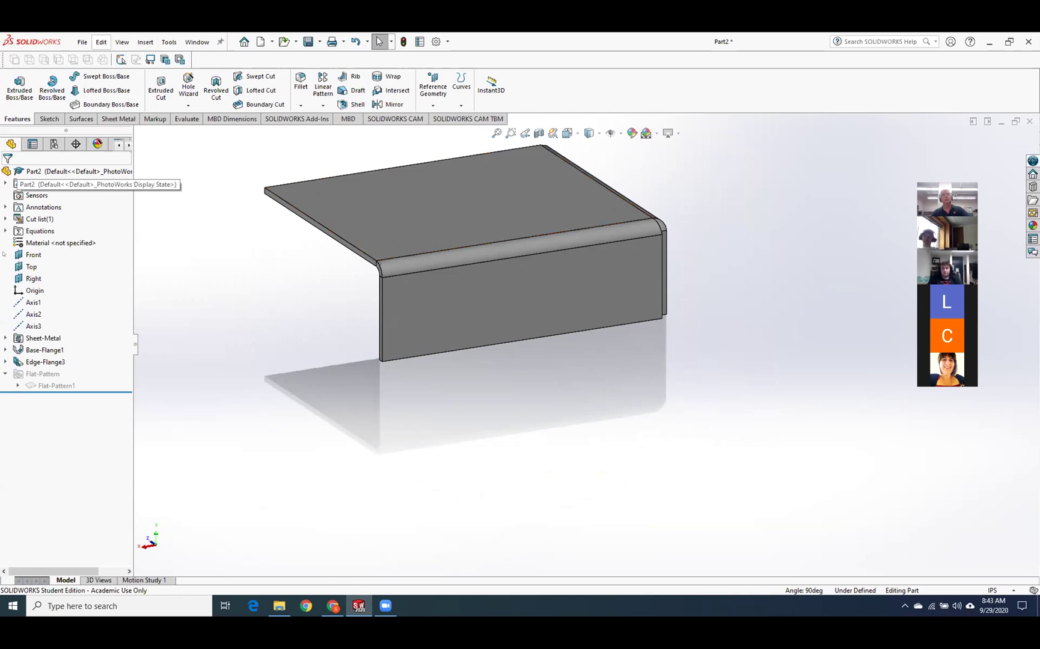
Close the sheet metal part without saving and start a new part from My_cool_part_template.
{"action": "left_click", "coordinate": [1029, 121]}
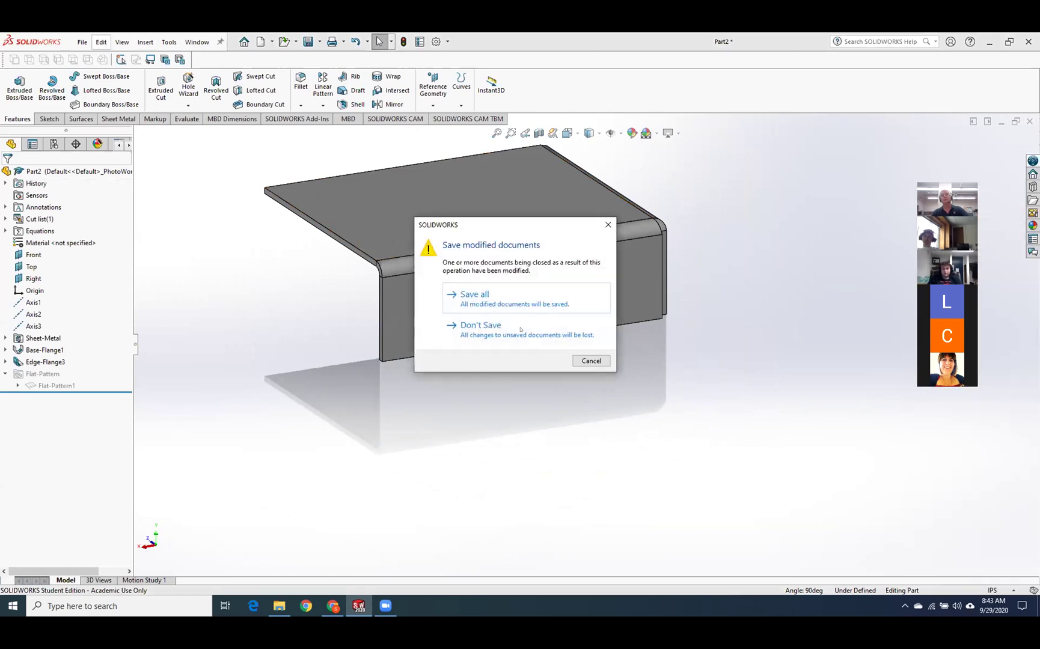
{"action": "left_click", "coordinate": [480, 327]}
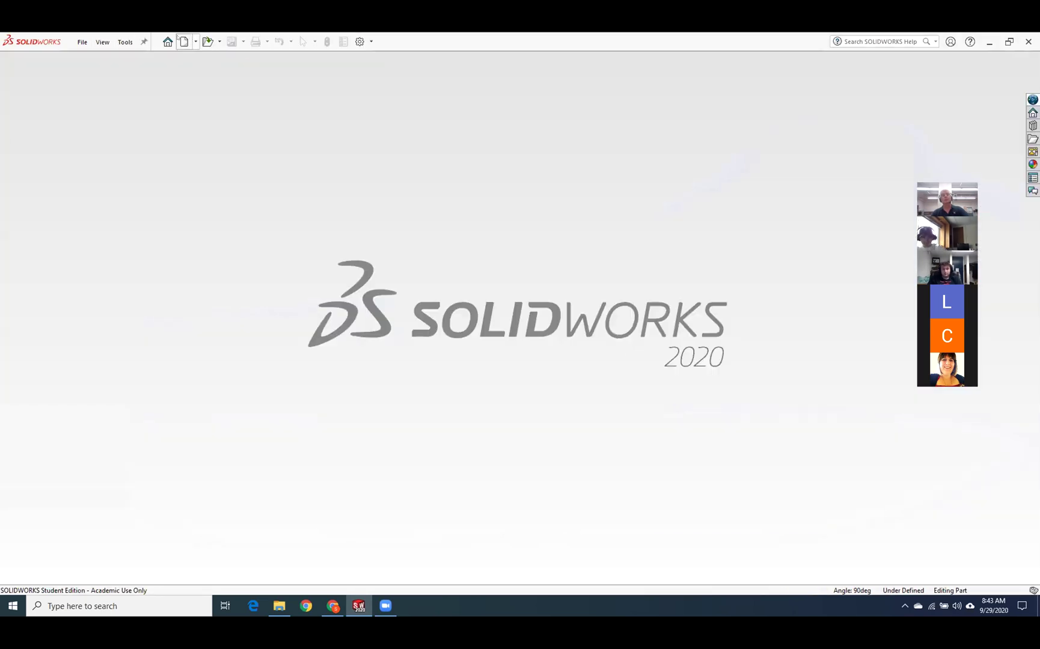
{"action": "left_click", "coordinate": [183, 41]}
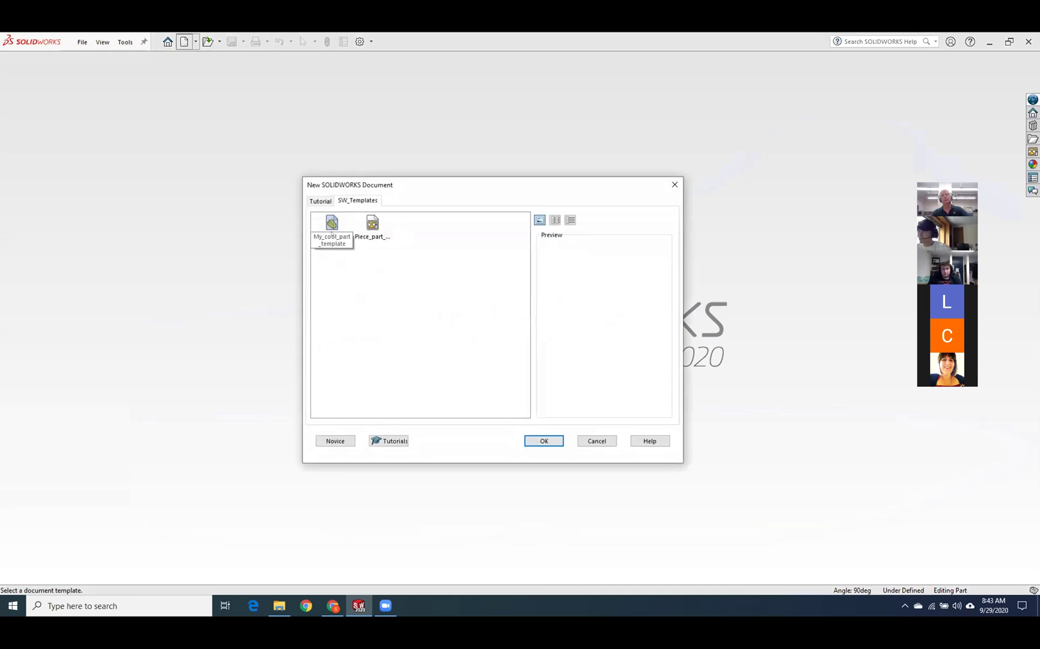
{"action": "left_click", "coordinate": [536, 439]}
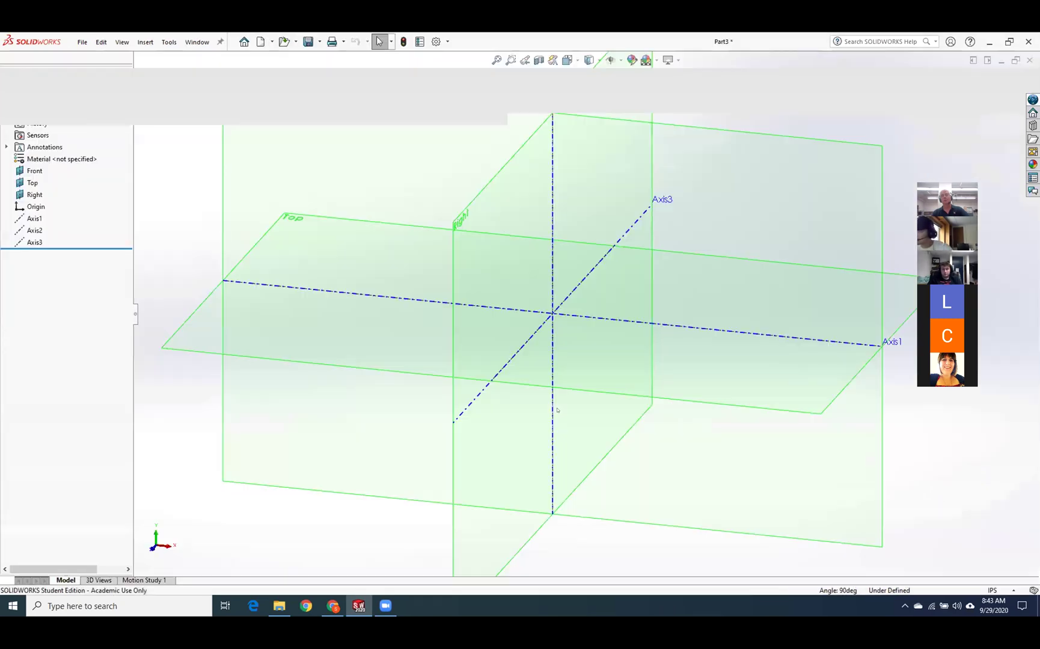
Sketch a corner rectangle about 4.12 by 2.78 in on the Top plane, starting at the origin.
{"action": "middle_click_drag", "start_coordinate": [220, 297], "coordinate": [244, 397]}
{"action": "left_click", "coordinate": [594, 178]}
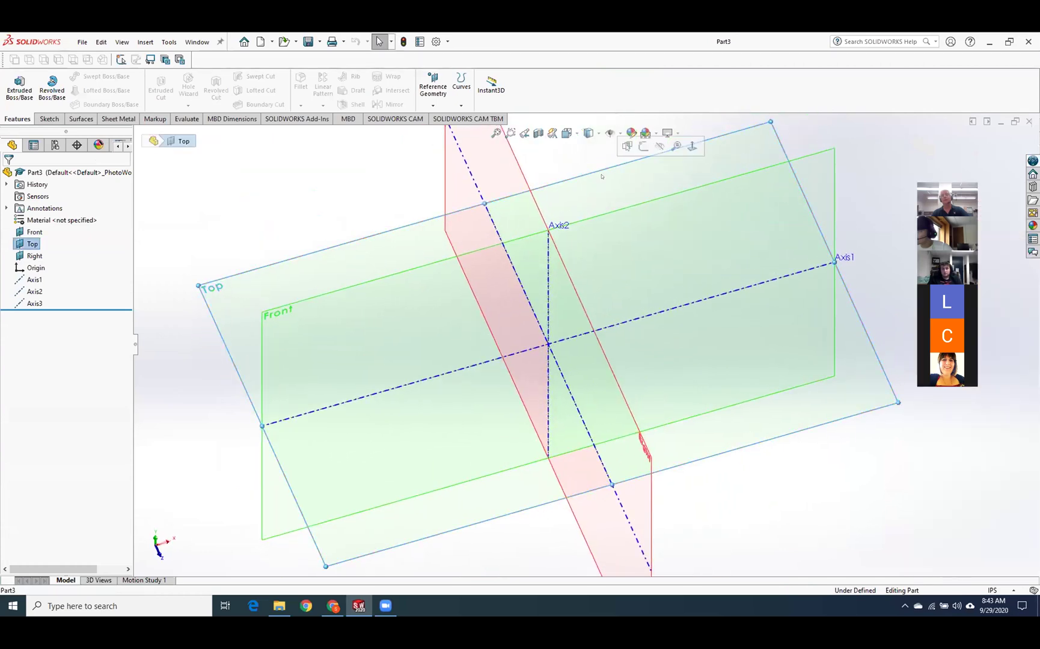
{"action": "left_click", "coordinate": [649, 144]}
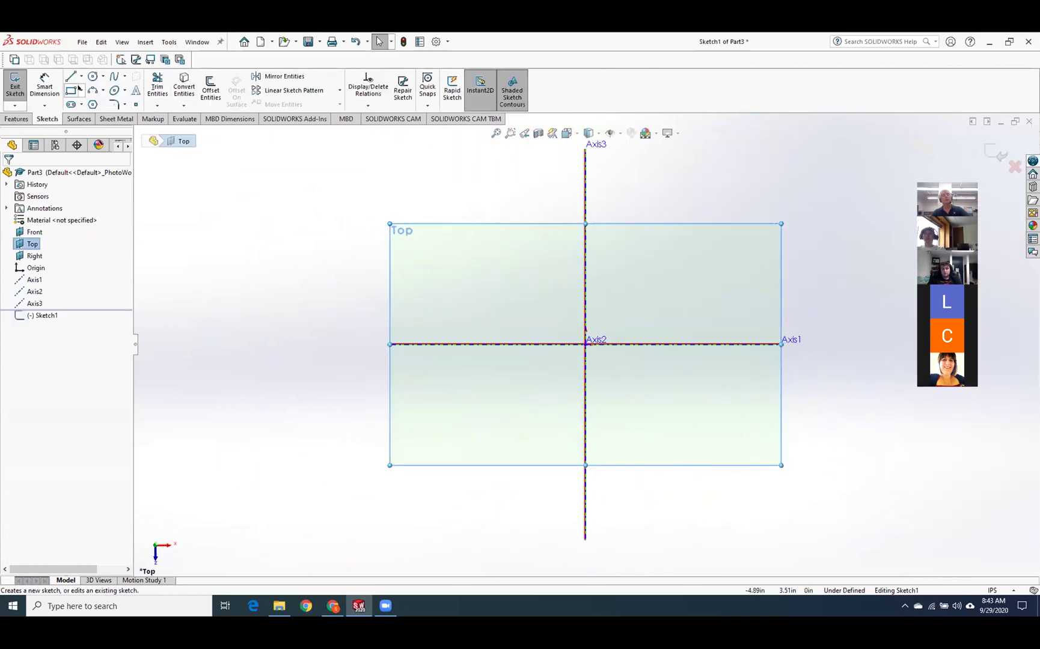
{"action": "left_click", "coordinate": [71, 90]}
{"action": "left_click", "coordinate": [586, 344]}
{"action": "left_click", "coordinate": [838, 173]}
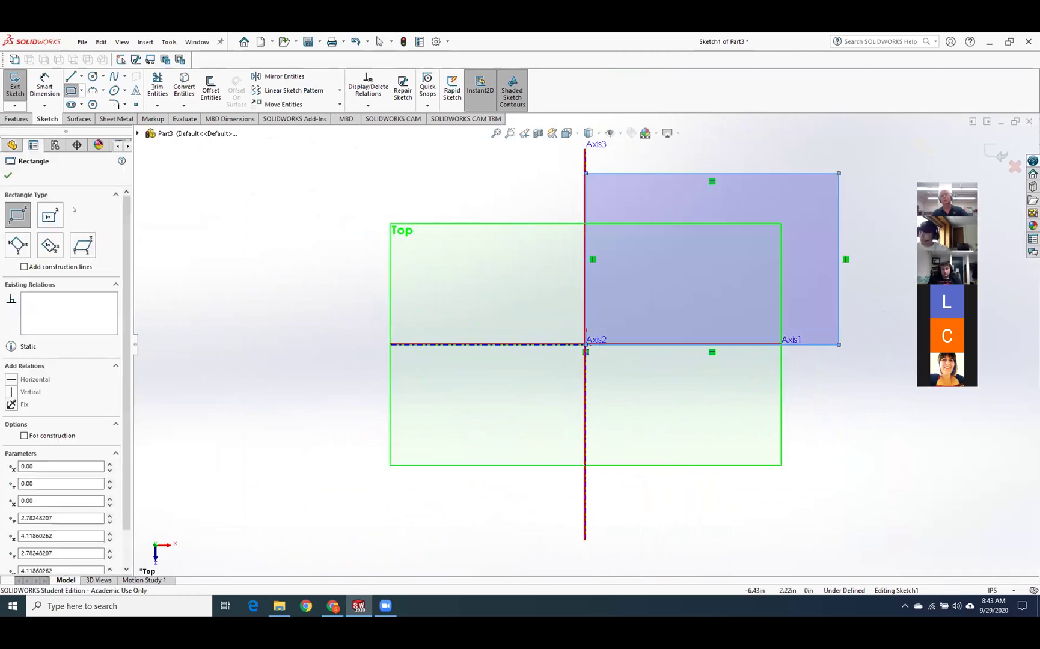
{"action": "left_click", "coordinate": [8, 175]}
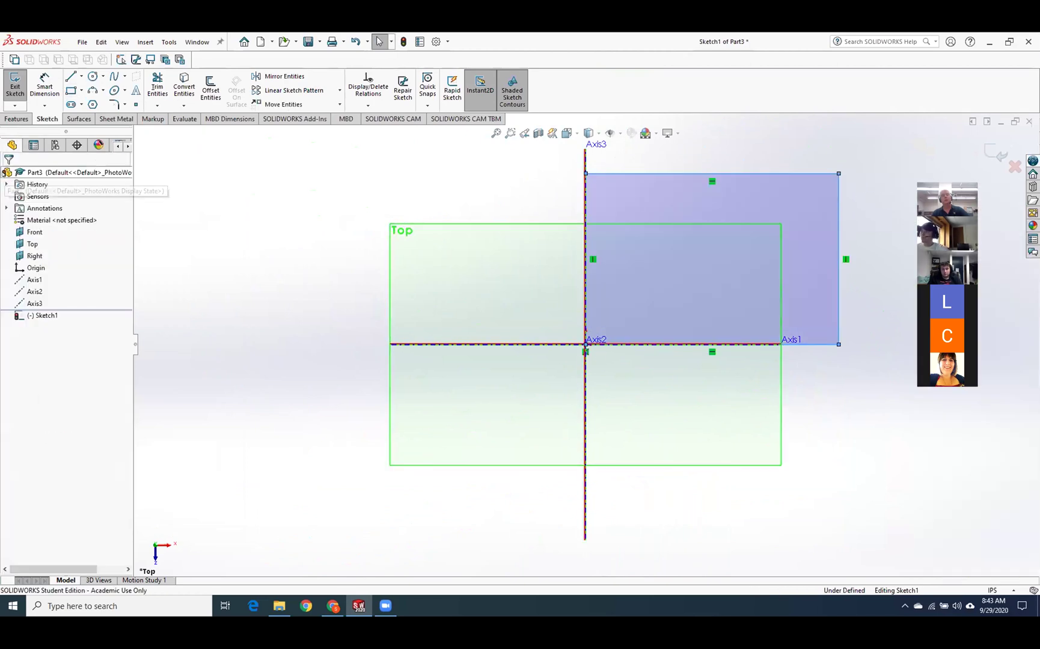
Dimension the rectangle's width and height, accepting both sizes as drawn.
{"action": "left_click", "coordinate": [44, 86]}
{"action": "left_click", "coordinate": [662, 159]}
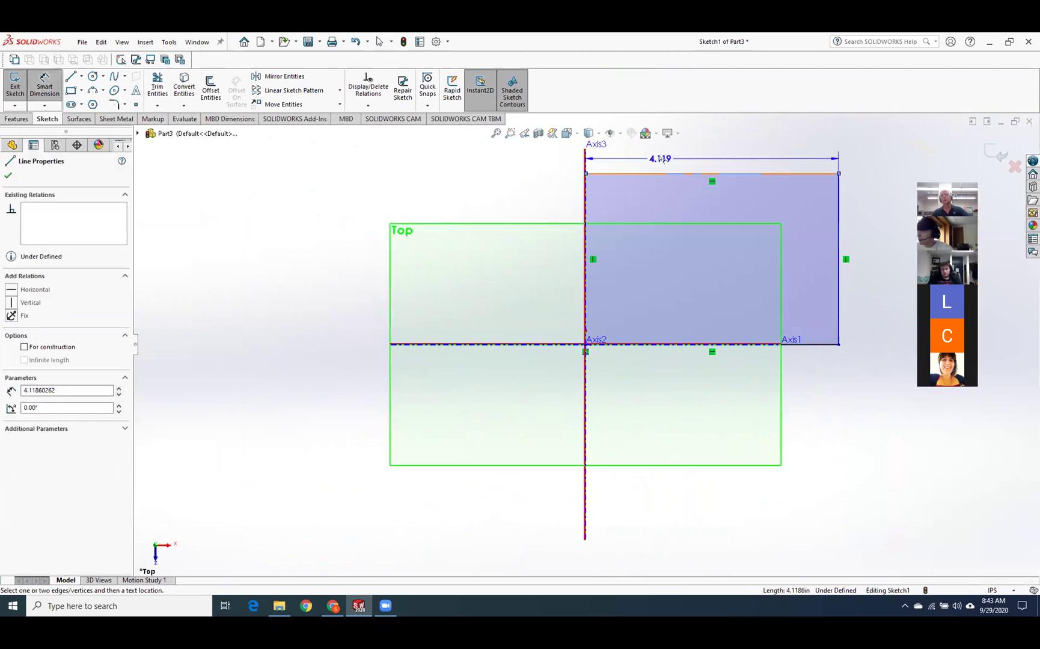
{"action": "left_click", "coordinate": [661, 158]}
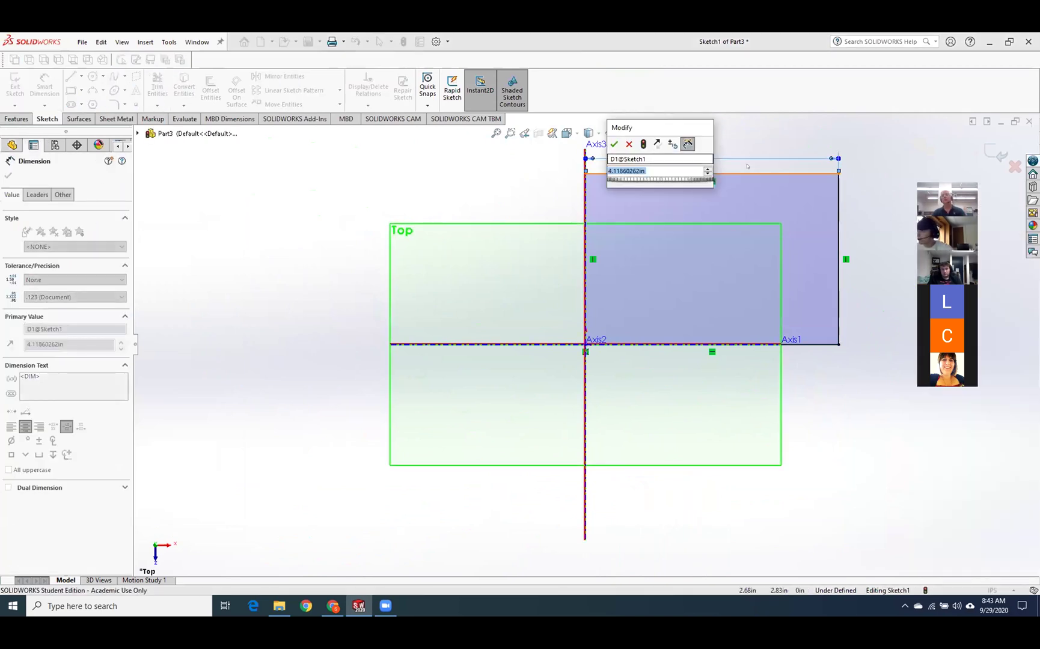
{"action": "left_click", "coordinate": [613, 144]}
{"action": "left_click", "coordinate": [838, 212]}
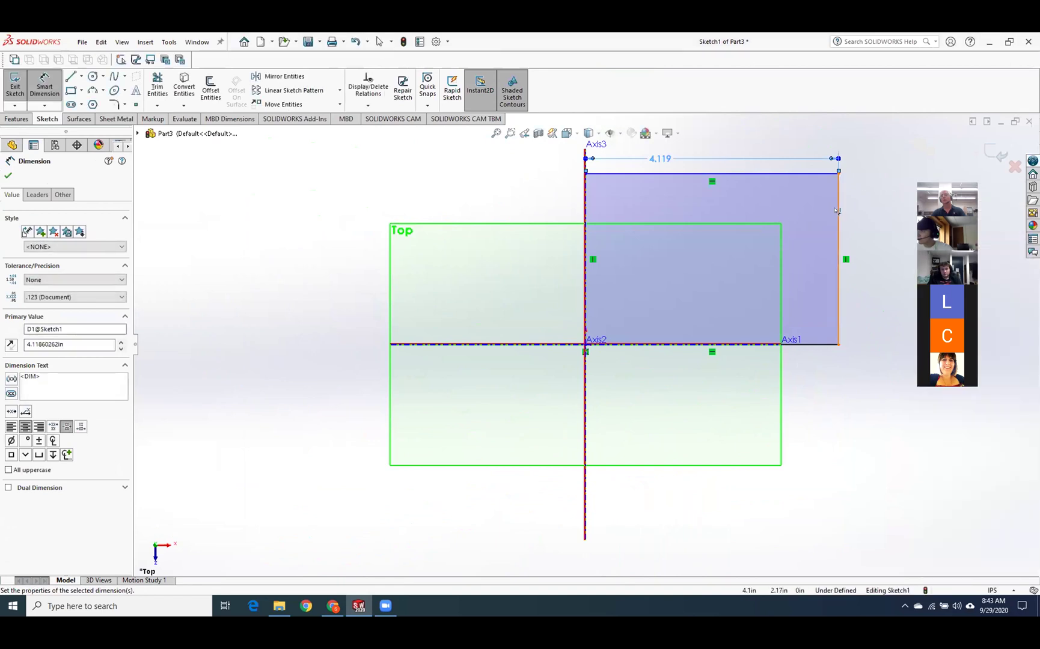
{"action": "left_click", "coordinate": [871, 214]}
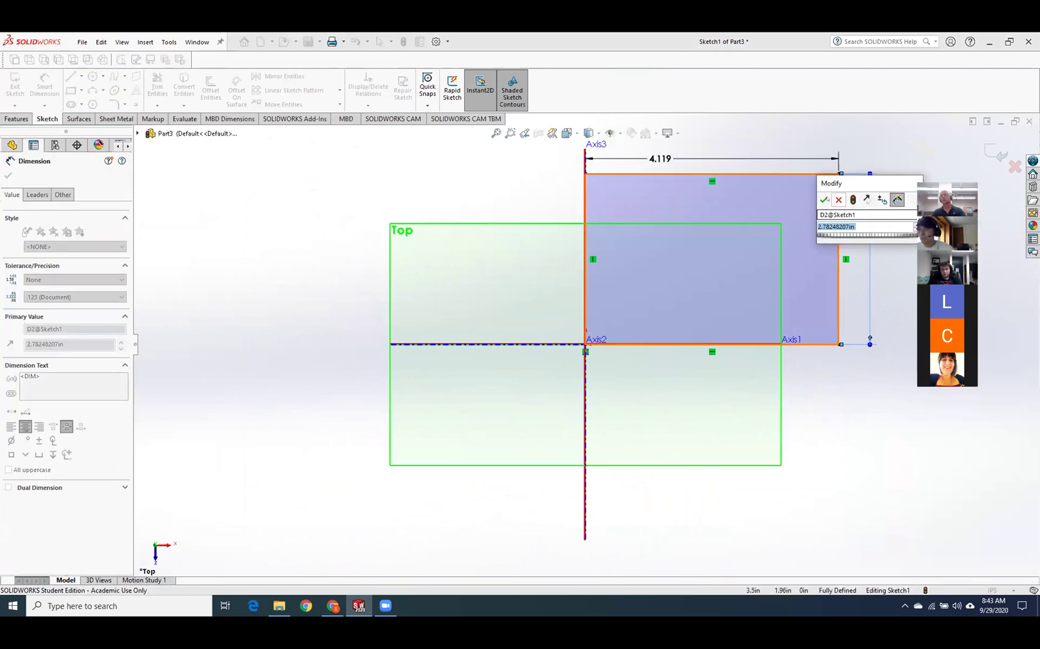
{"action": "left_click", "coordinate": [823, 201]}
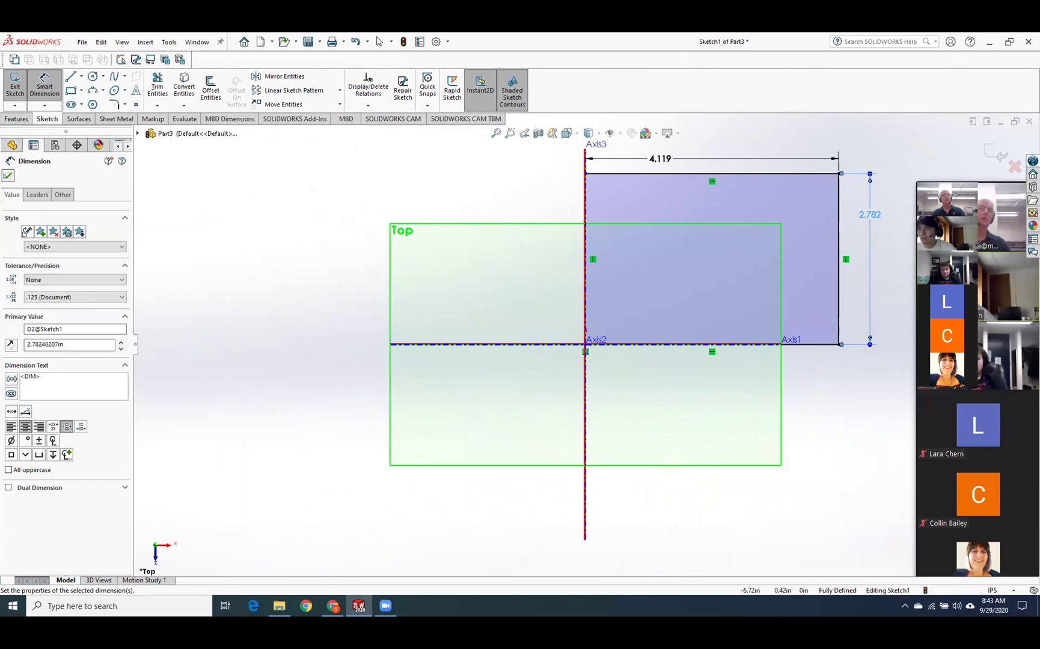
{"action": "left_click", "coordinate": [8, 175]}
Finish the sketch and extrude the rectangle upward into a solid block with a freehand height.
{"action": "left_click", "coordinate": [15, 84]}
{"action": "left_click", "coordinate": [6, 89]}
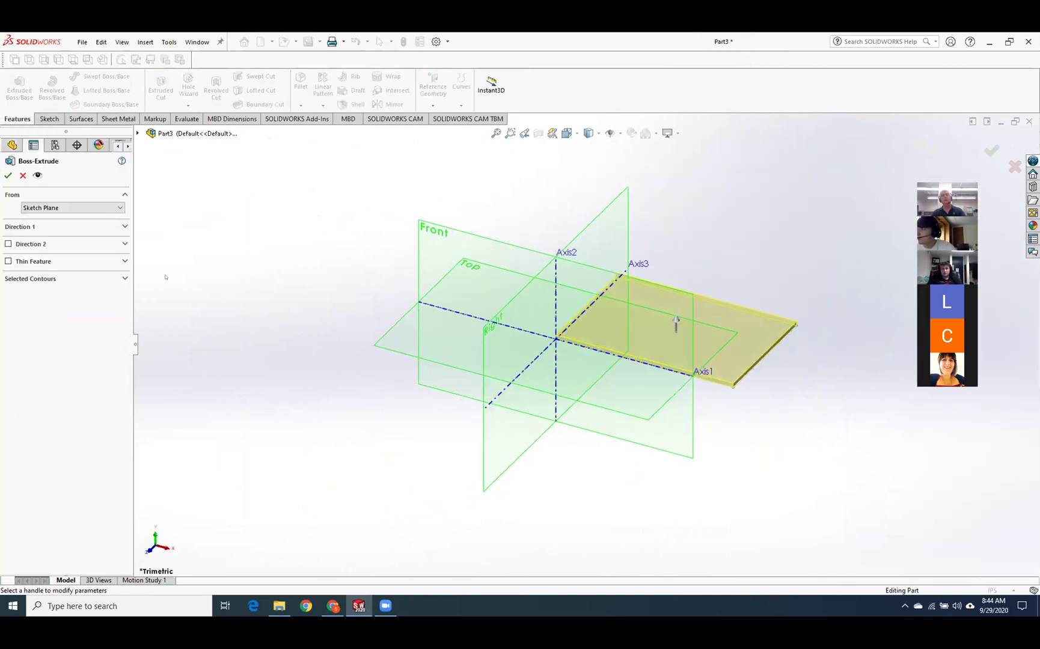
{"action": "left_click_drag", "start_coordinate": [676, 323], "coordinate": [676, 278]}
{"action": "left_click", "coordinate": [7, 175]}
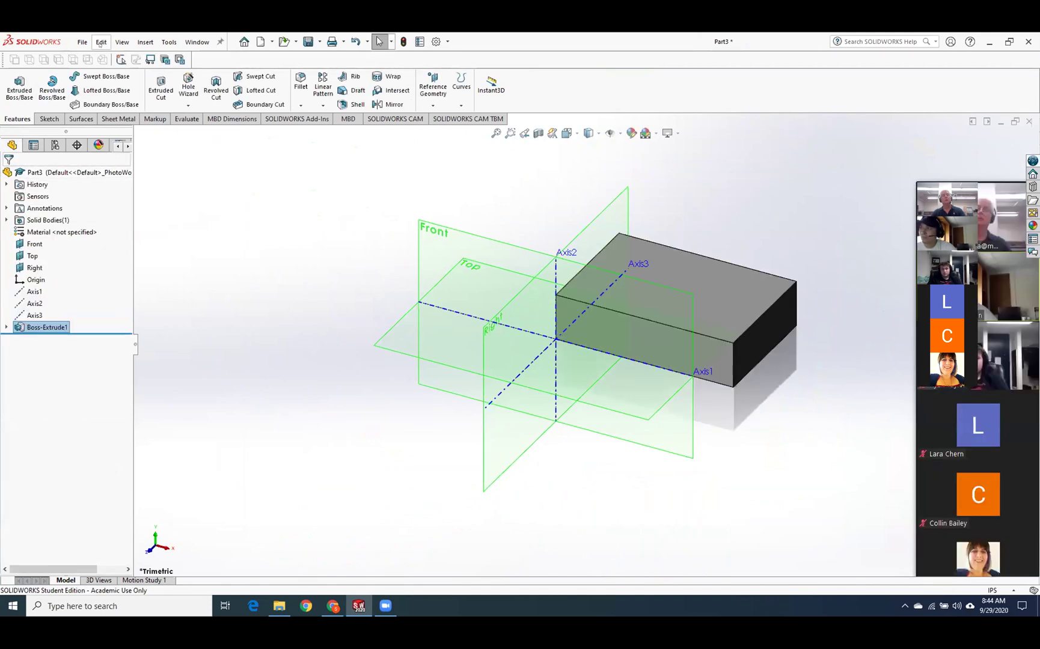
Hide the axes and planes around the block.
{"action": "left_click", "coordinate": [122, 42]}
{"action": "mouse_move", "coordinate": [175, 136]}
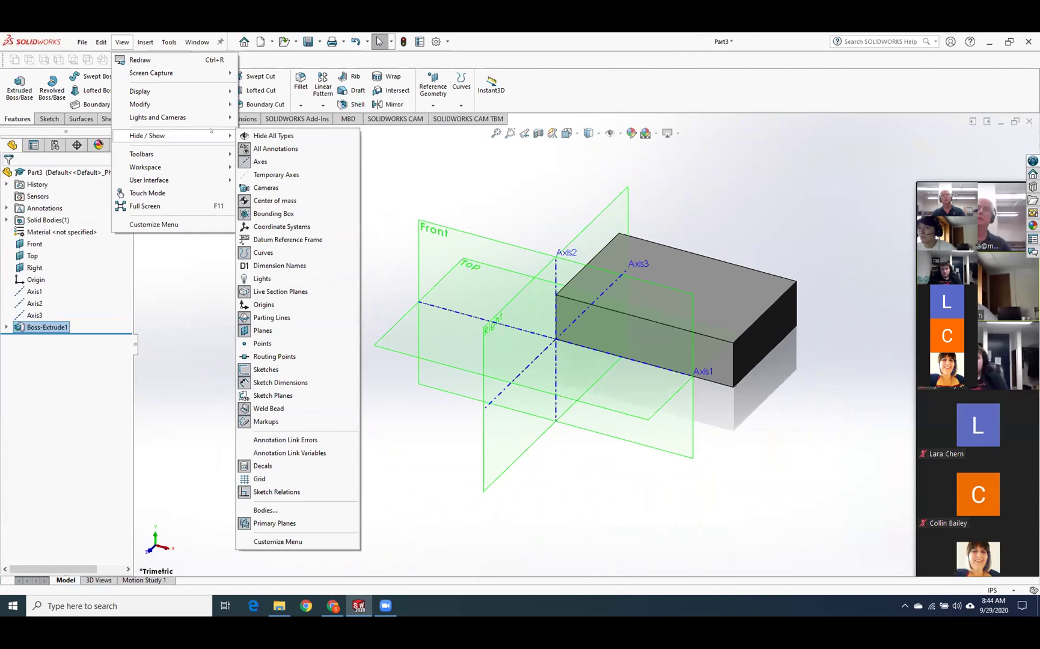
{"action": "left_click", "coordinate": [260, 161]}
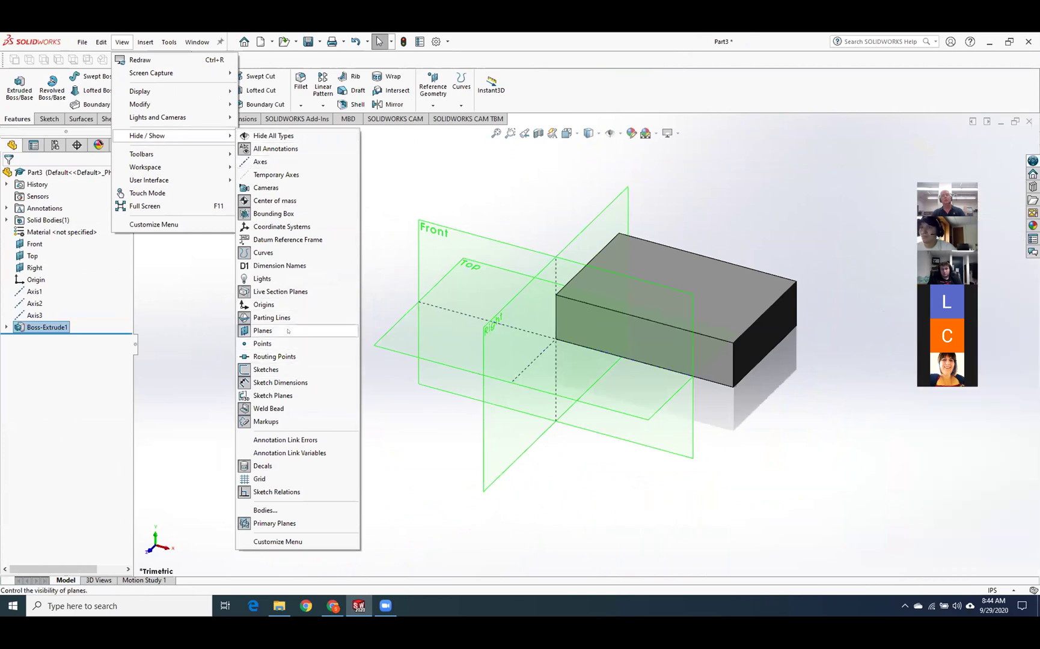
{"action": "left_click", "coordinate": [263, 331]}
{"action": "left_click", "coordinate": [558, 383]}
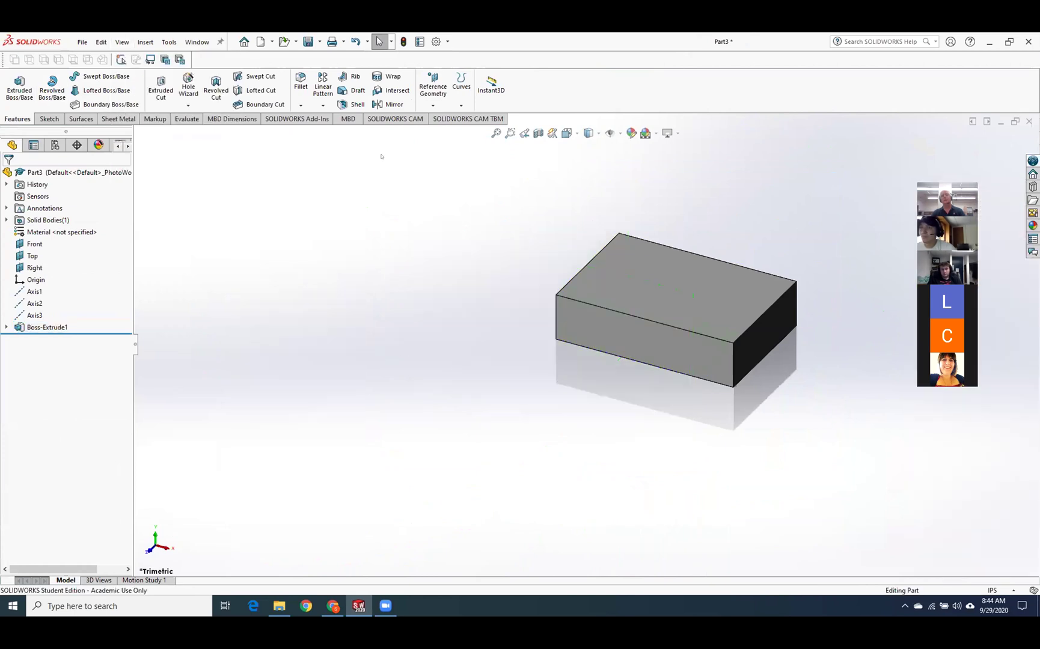
Shell the block with its top face removed and a wall thickness of 0.06 in.
{"action": "left_click", "coordinate": [353, 104]}
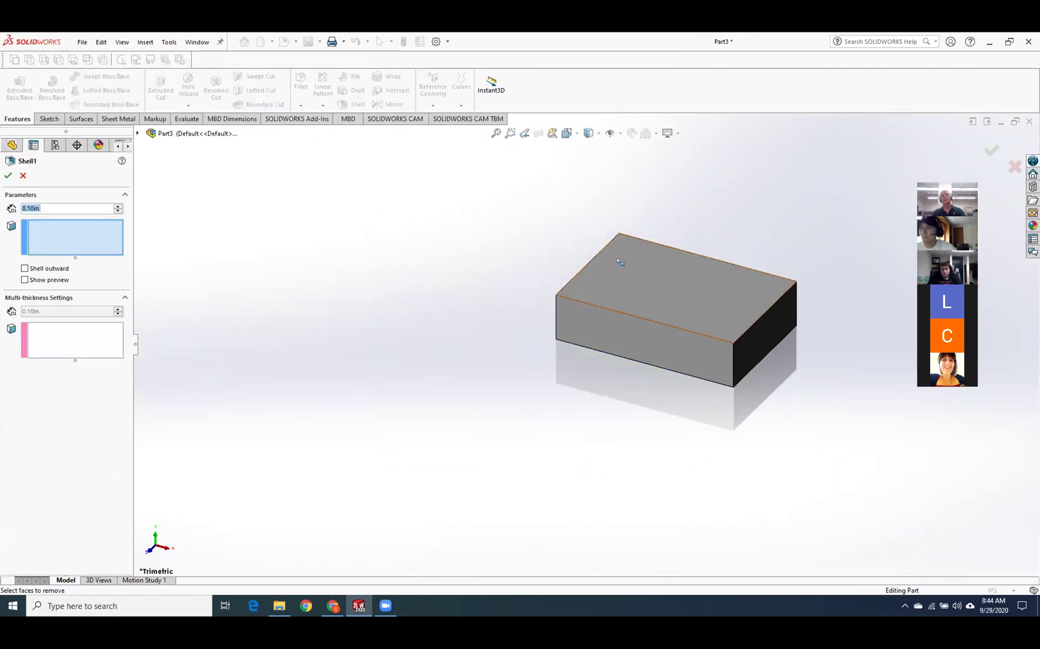
{"action": "left_click", "coordinate": [643, 281]}
{"action": "double_click", "coordinate": [82, 209]}
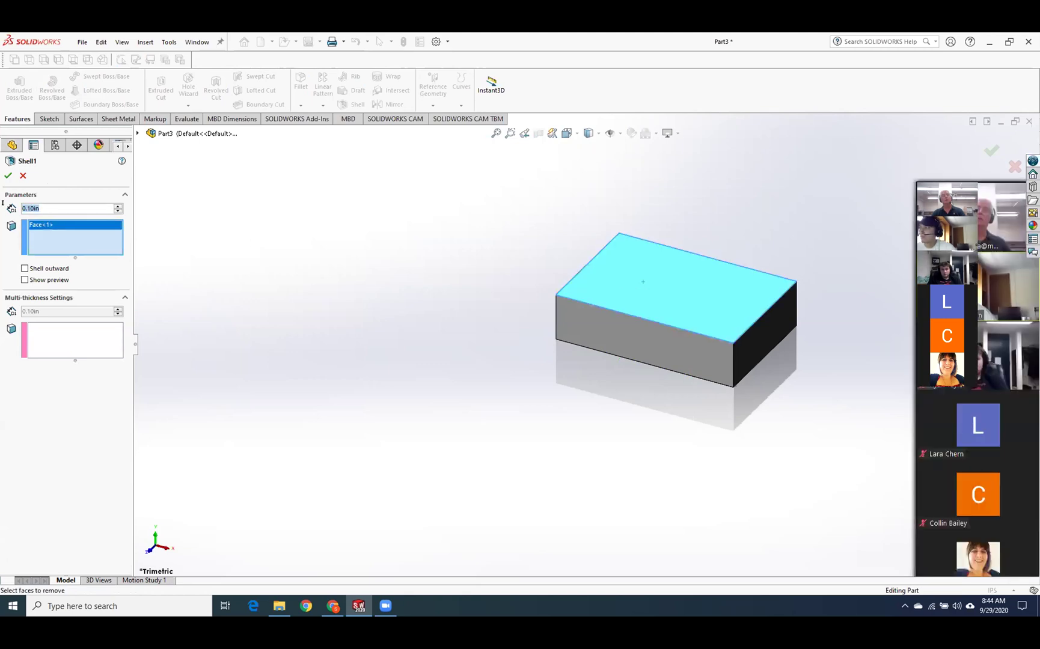
{"action": "key", "text": "BackSpace"}
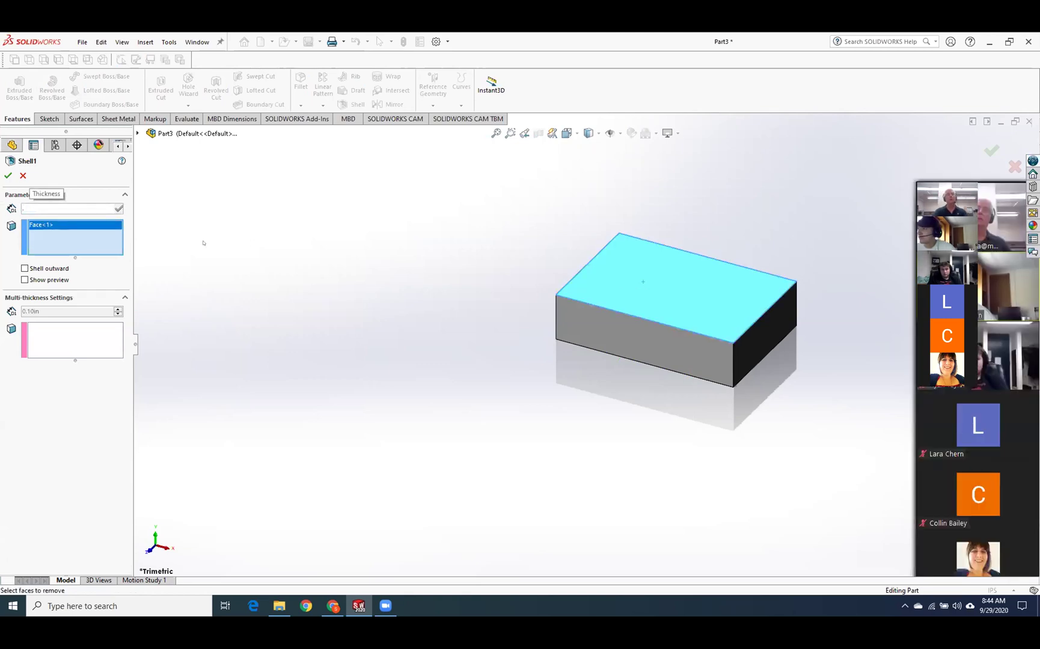
{"action": "type", "text": ".06"}
{"action": "key", "text": "Return"}
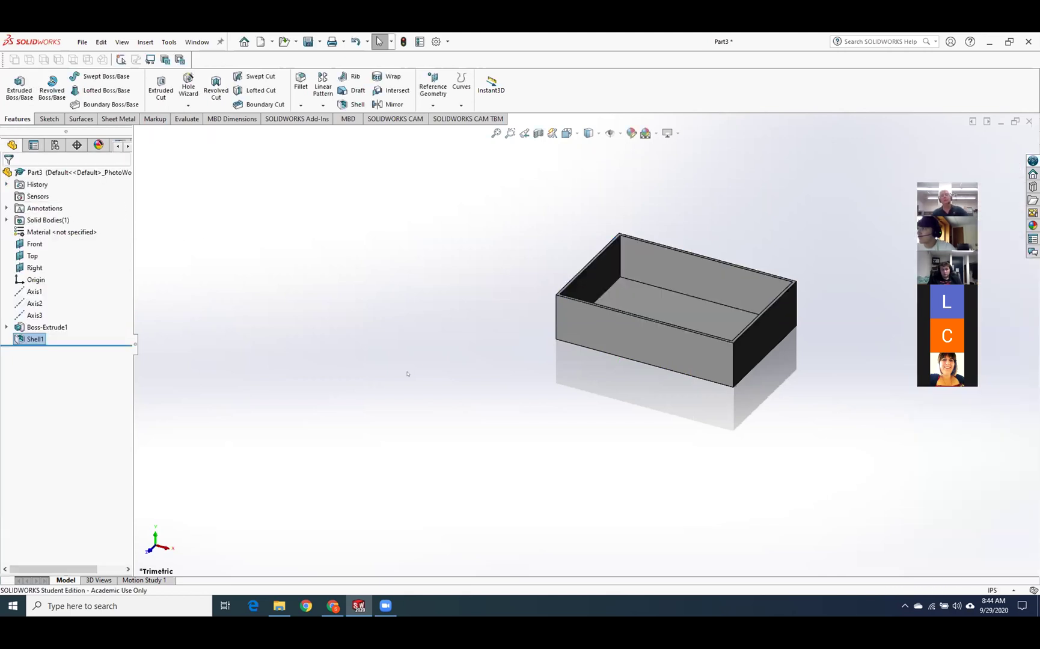
{"action": "key", "text": "f"}
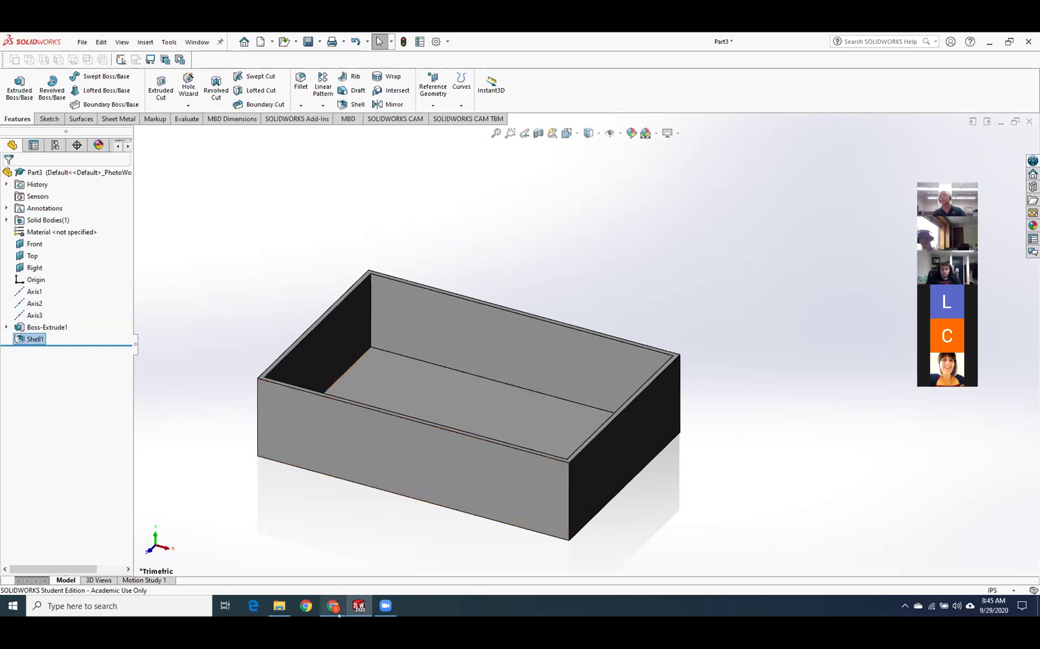
{"action": "mouse_move", "coordinate": [338, 614]}
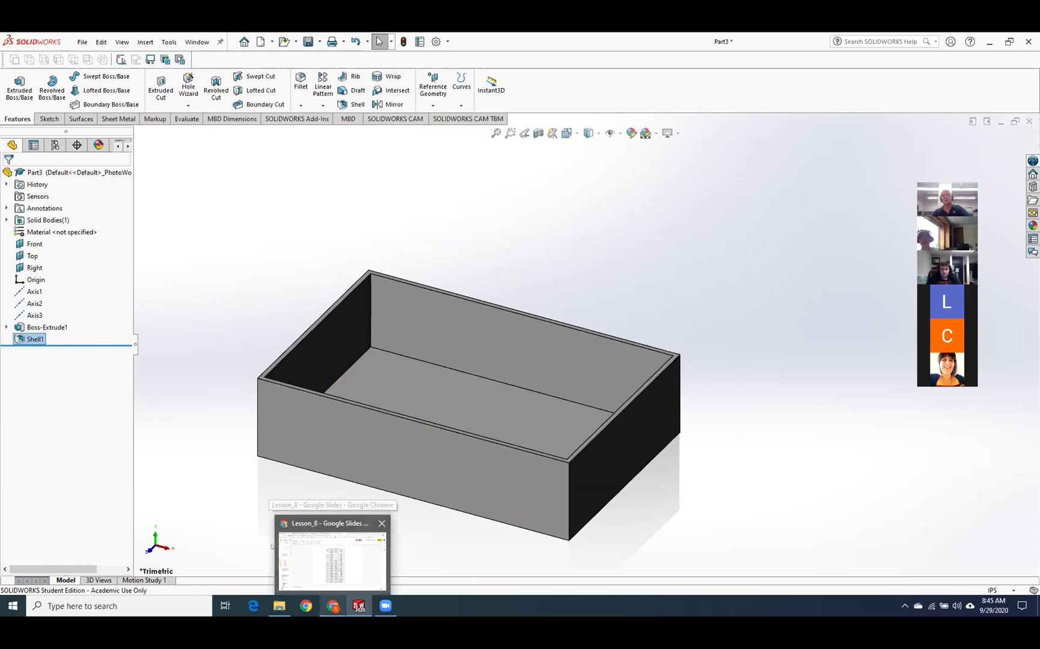
{"action": "scroll", "coordinate": [220, 459], "scroll_direction": "down", "scroll_amount": 1}
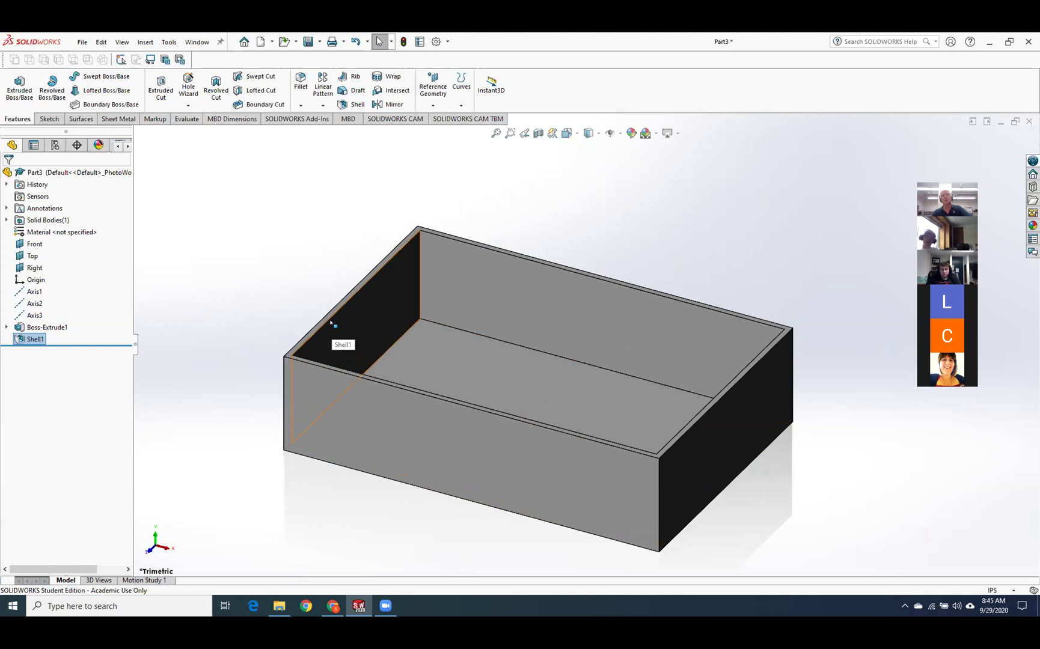
Start a Convert To Sheet Metal feature on the shelled box, using the sample steel gauge table with 16 Gauge thickness.
{"action": "left_click", "coordinate": [145, 41]}
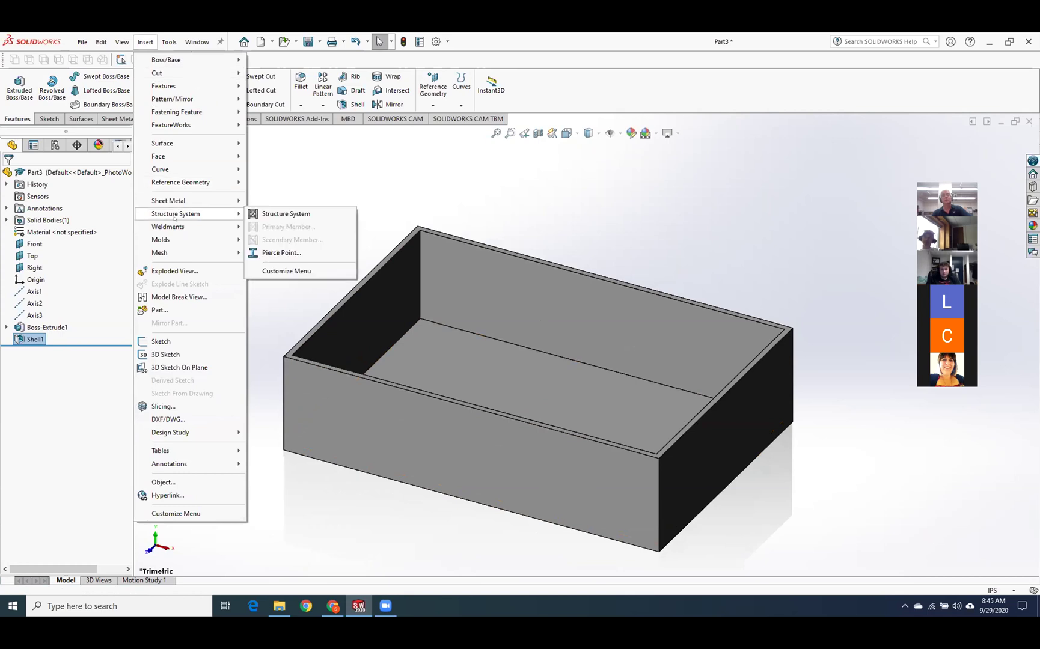
{"action": "mouse_move", "coordinate": [191, 202]}
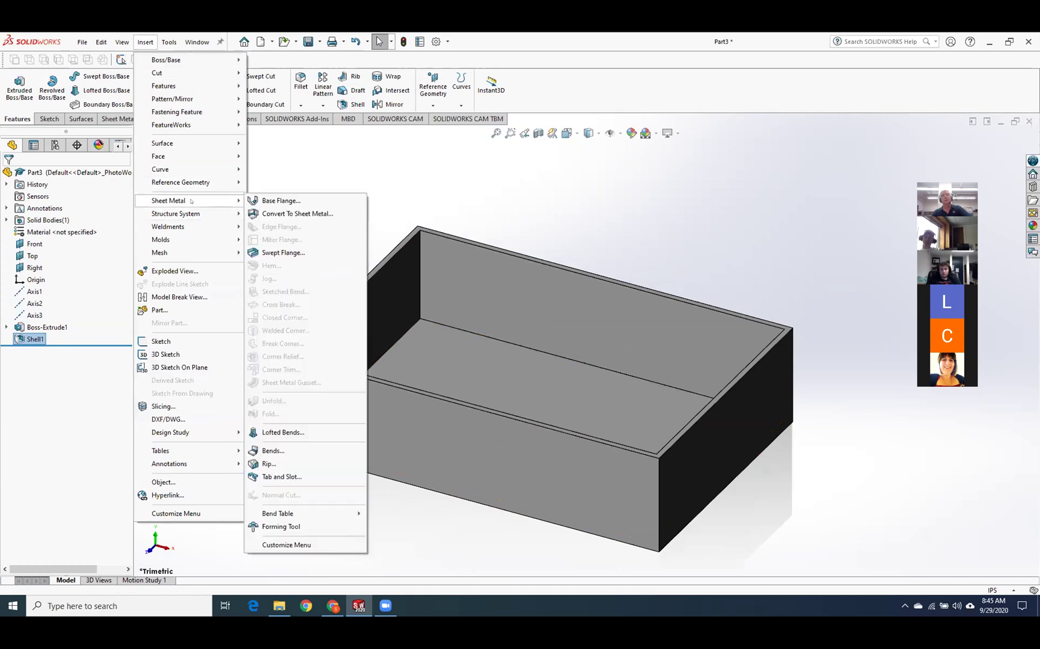
{"action": "left_click", "coordinate": [303, 213]}
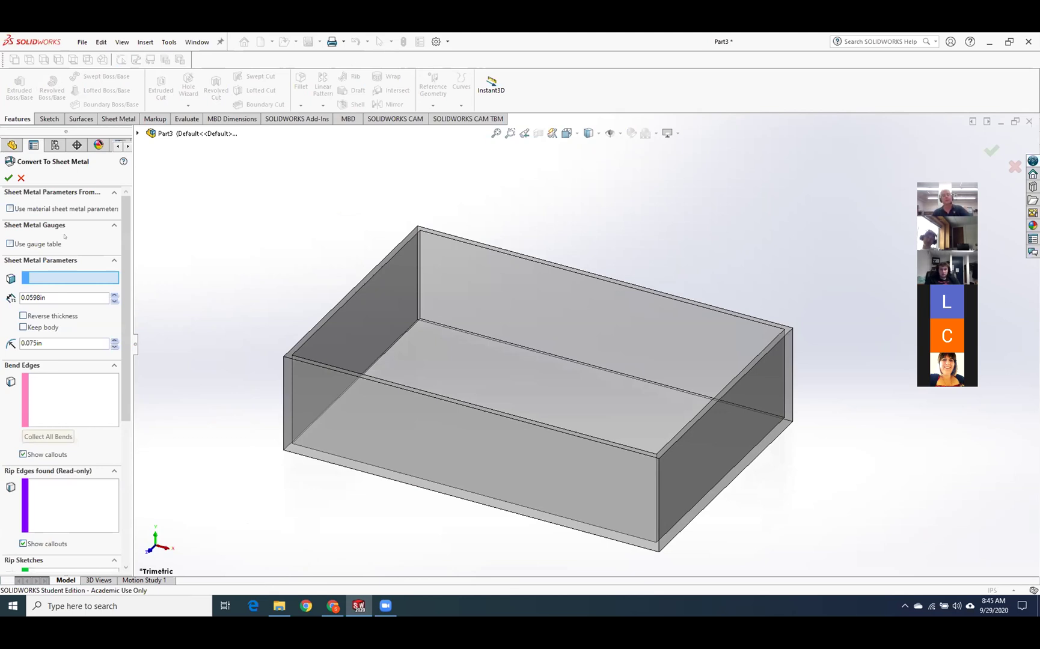
{"action": "left_click", "coordinate": [10, 243]}
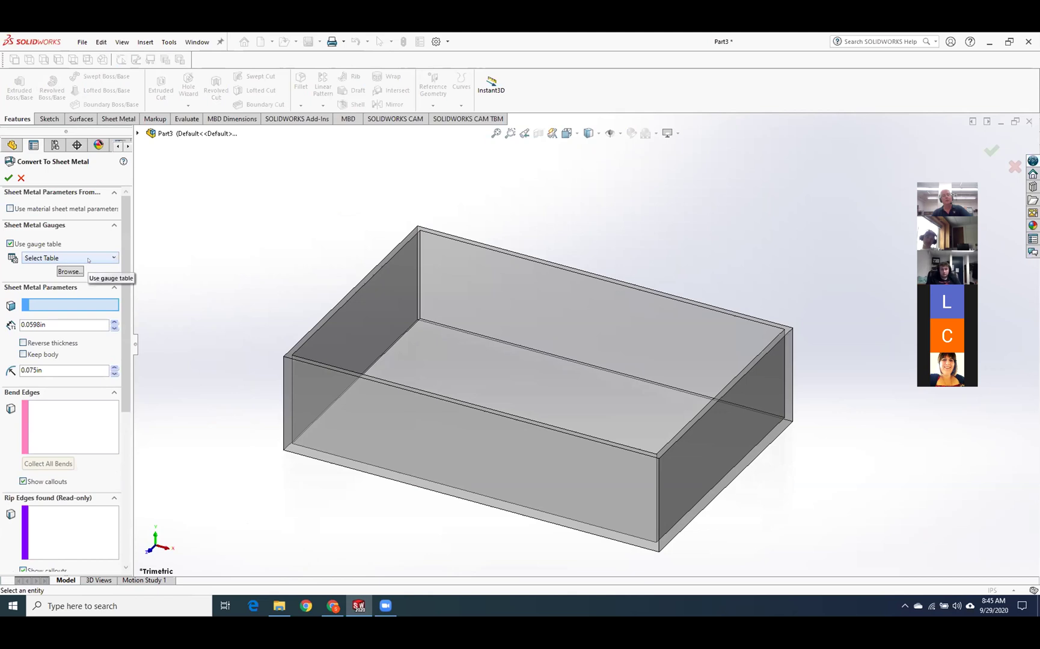
{"action": "left_click", "coordinate": [88, 260]}
{"action": "left_click", "coordinate": [104, 345]}
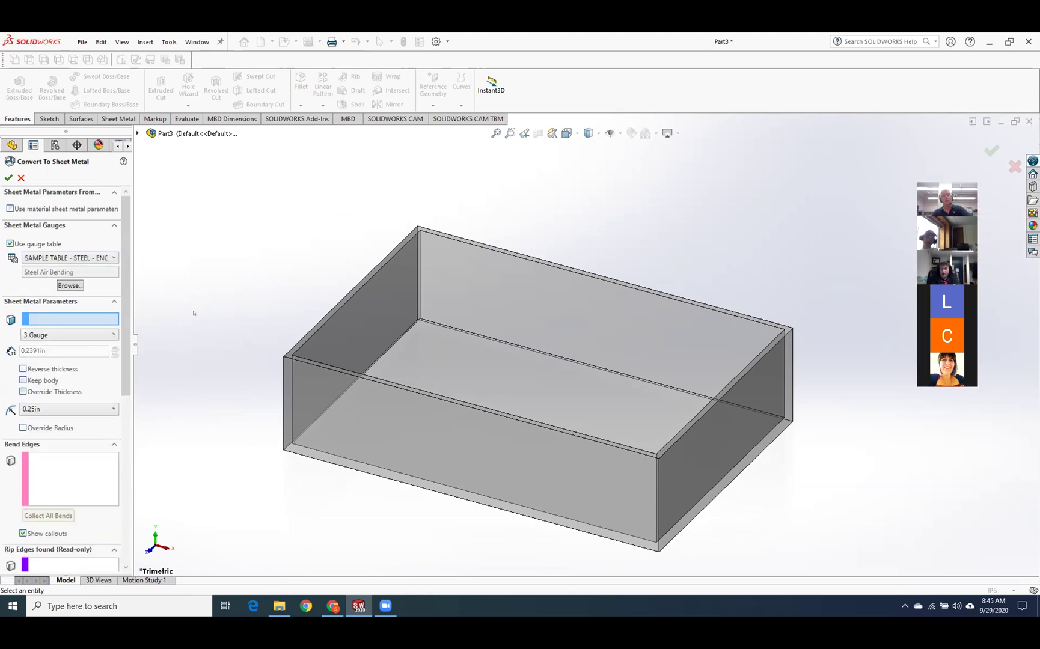
{"action": "left_click", "coordinate": [106, 333]}
{"action": "left_click", "coordinate": [96, 486]}
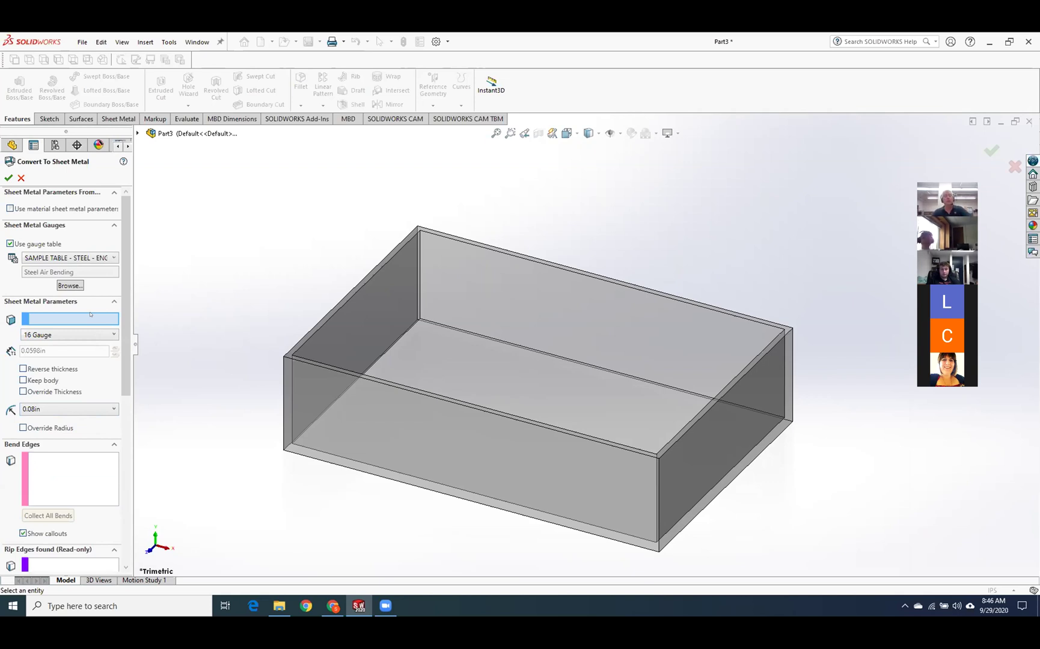
Set the box's inner floor as the fixed face and add two adjoining floor edges as bend edges.
{"action": "left_click", "coordinate": [491, 375]}
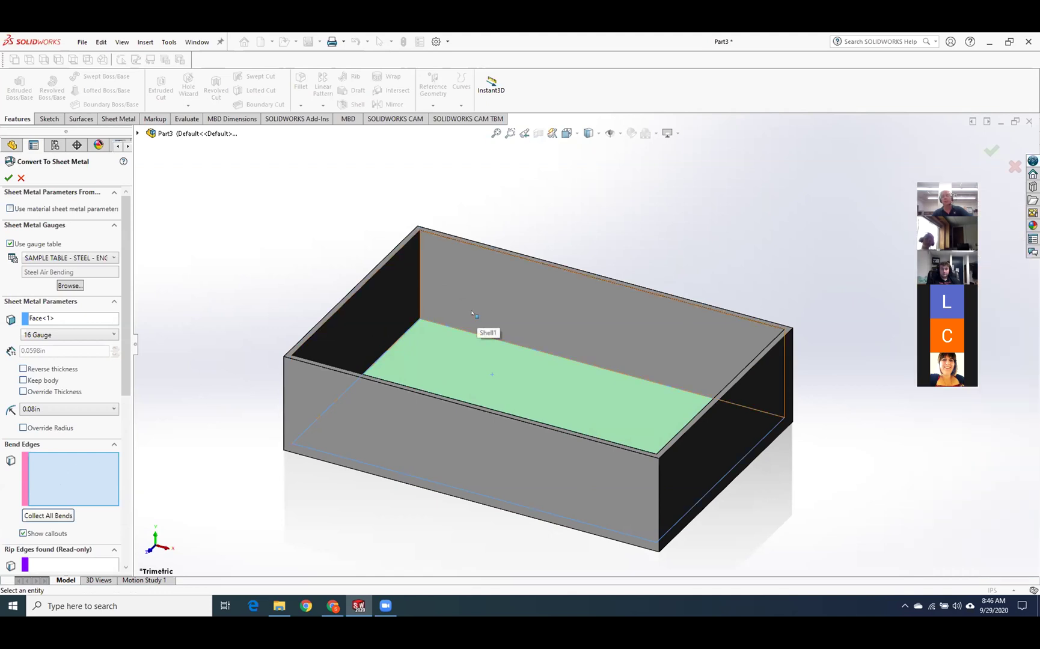
{"action": "scroll", "coordinate": [466, 319], "scroll_direction": "down", "scroll_amount": 5}
{"action": "middle_click_drag", "start_coordinate": [453, 341], "coordinate": [448, 369]}
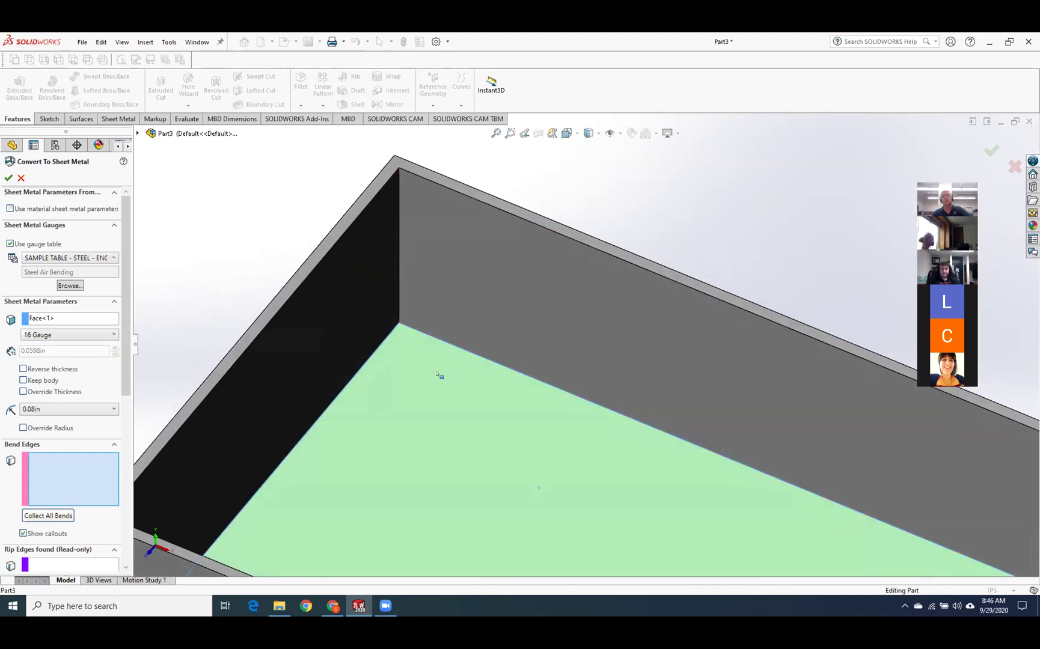
{"action": "left_click", "coordinate": [385, 340]}
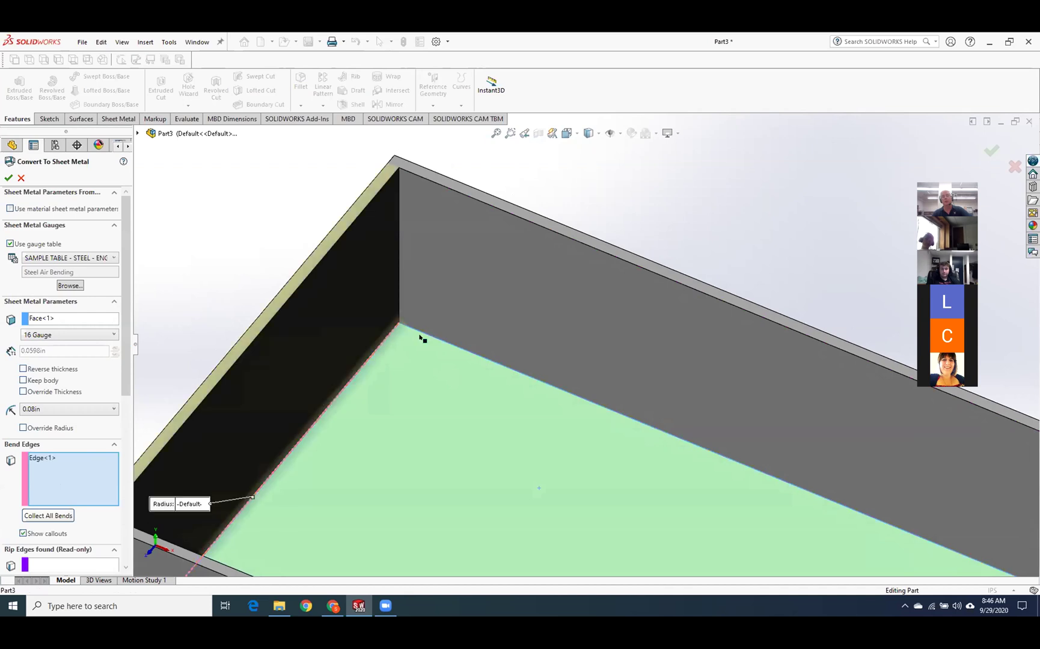
{"action": "left_click", "coordinate": [424, 335]}
{"action": "scroll", "coordinate": [497, 384], "scroll_direction": "up", "scroll_amount": 5}
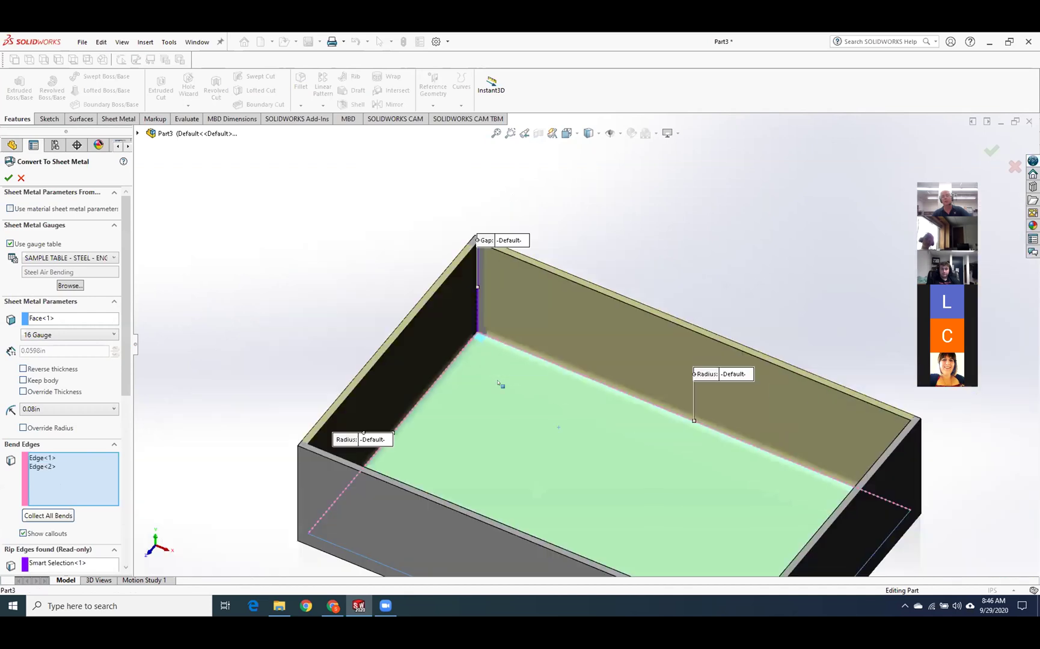
Add the remaining two inner floor edges as bend edges and complete the sheet metal conversion.
{"action": "middle_click_drag", "start_coordinate": [521, 385], "coordinate": [694, 359]}
{"action": "scroll", "coordinate": [608, 349], "scroll_direction": "down", "scroll_amount": 5}
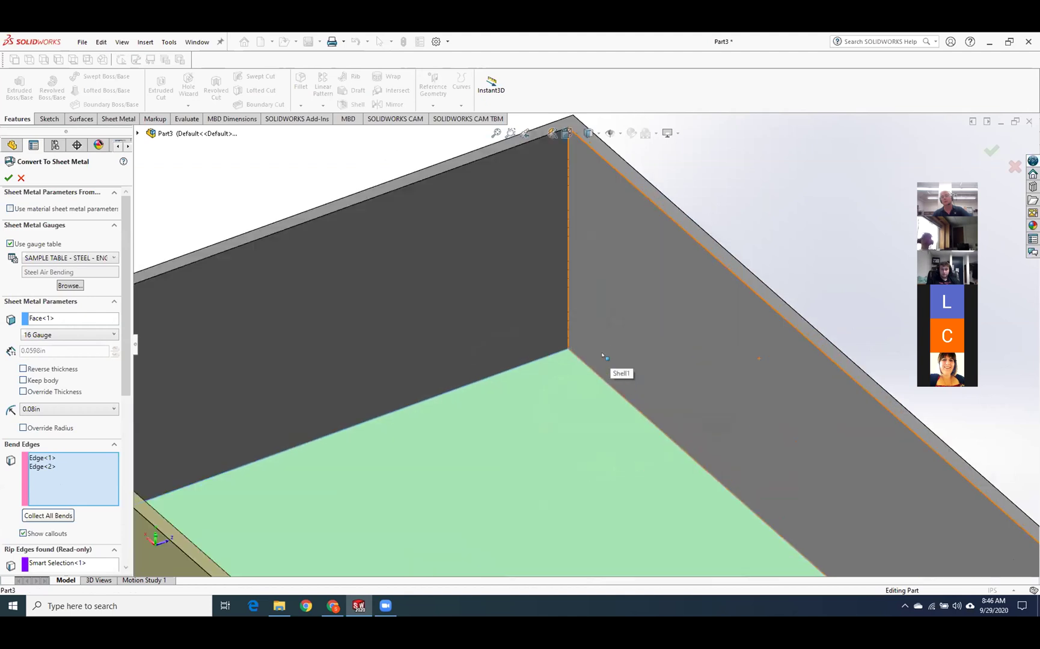
{"action": "left_click", "coordinate": [538, 360]}
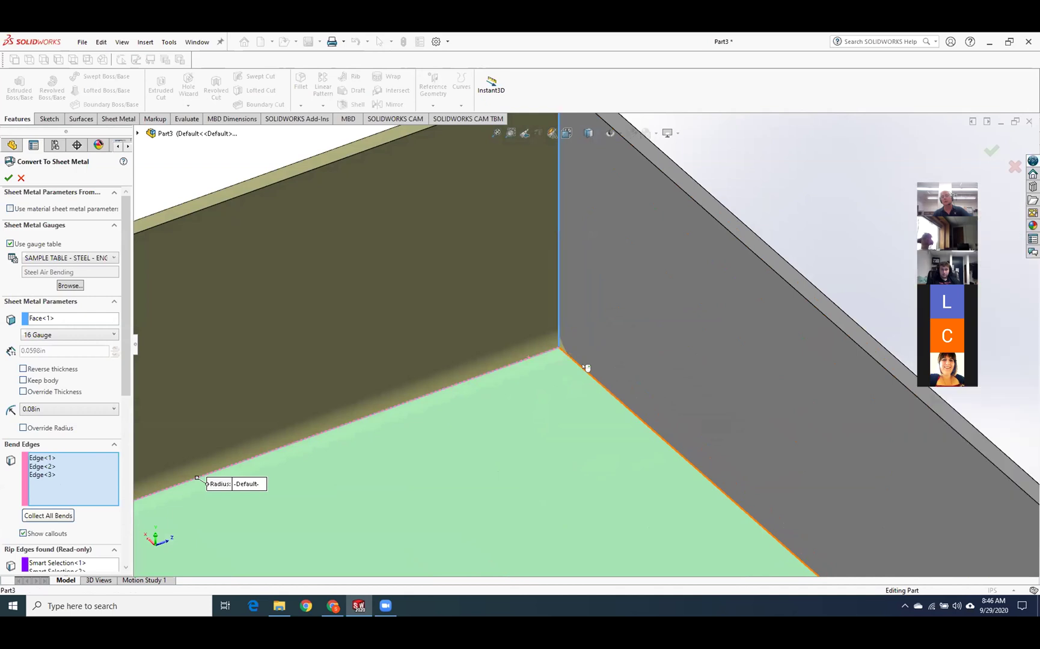
{"action": "left_click", "coordinate": [586, 368]}
{"action": "scroll", "coordinate": [512, 392], "scroll_direction": "up", "scroll_amount": 5}
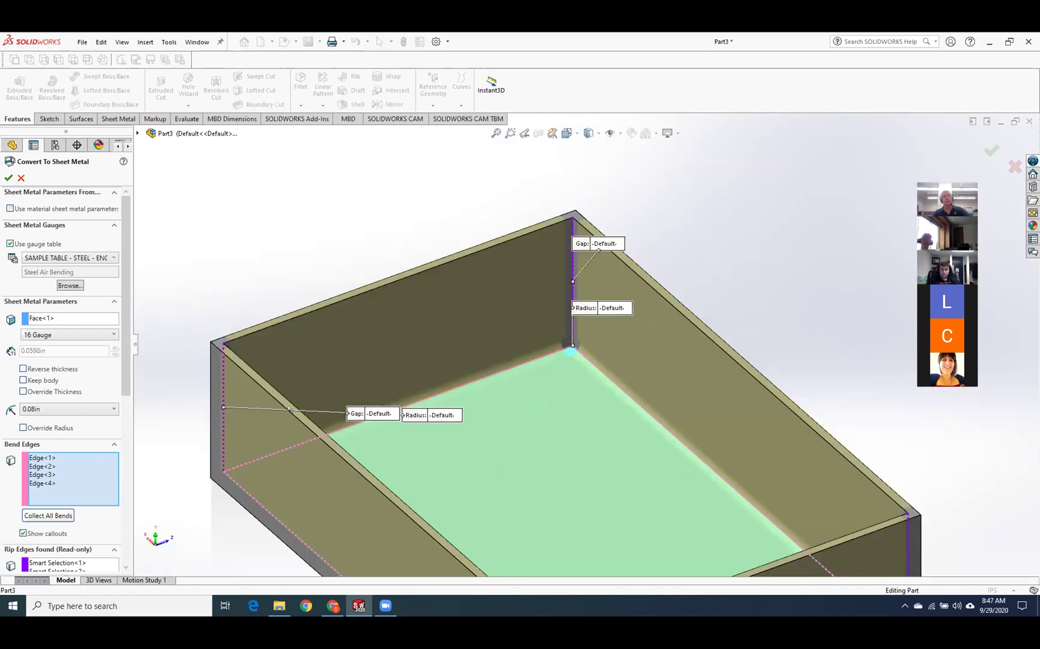
{"action": "left_click", "coordinate": [9, 178]}
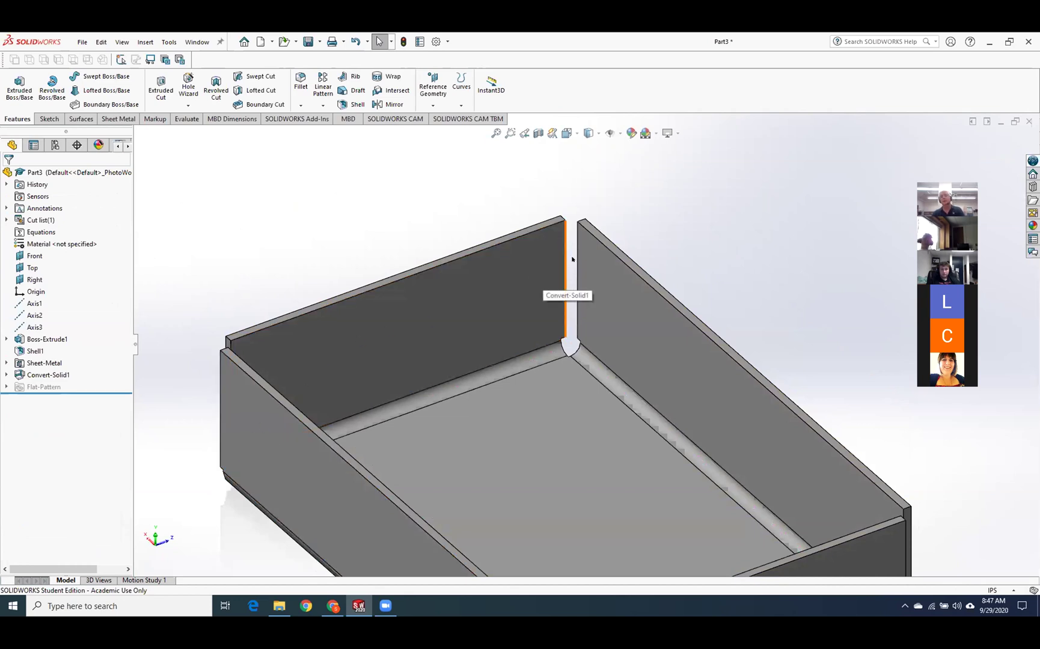
Unsuppress Flat-Pattern2 inside the Flat-Pattern folder to unfold the sheet metal box.
{"action": "scroll", "coordinate": [556, 468], "scroll_direction": "up", "scroll_amount": 3}
{"action": "middle_click_drag", "start_coordinate": [692, 529], "coordinate": [571, 544]}
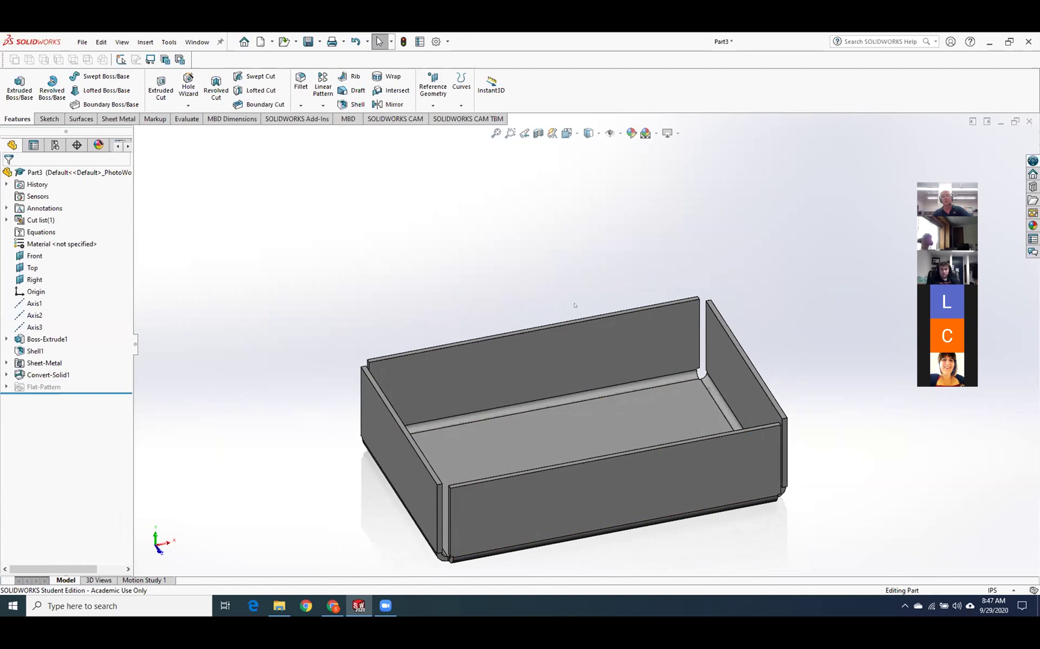
{"action": "right_click", "coordinate": [55, 385]}
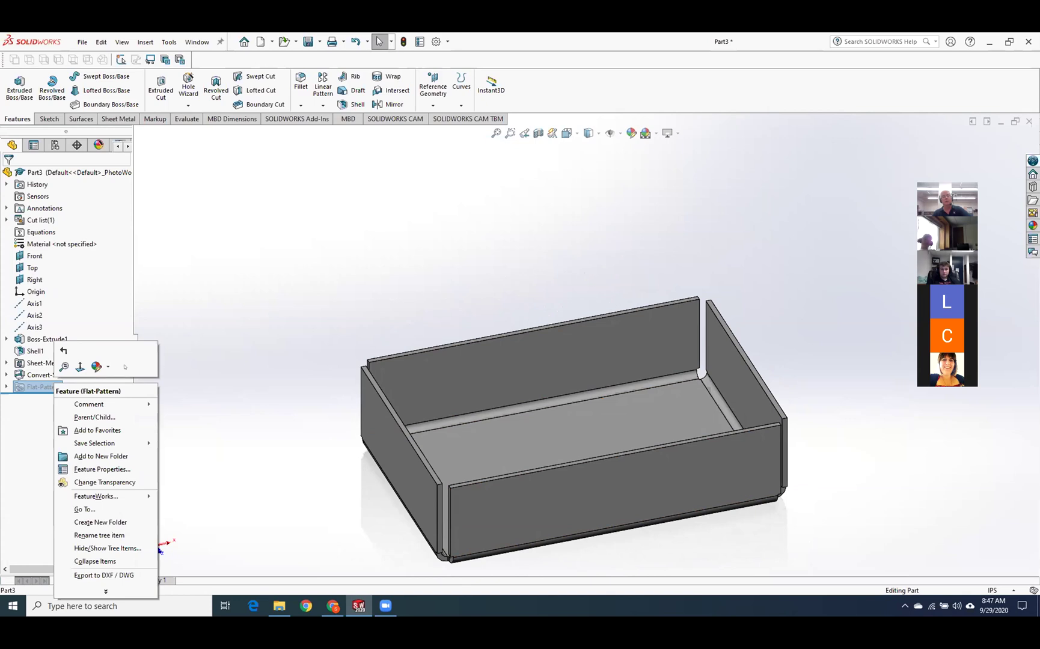
{"action": "left_click", "coordinate": [202, 374]}
{"action": "left_click", "coordinate": [6, 386]}
{"action": "left_click", "coordinate": [46, 398]}
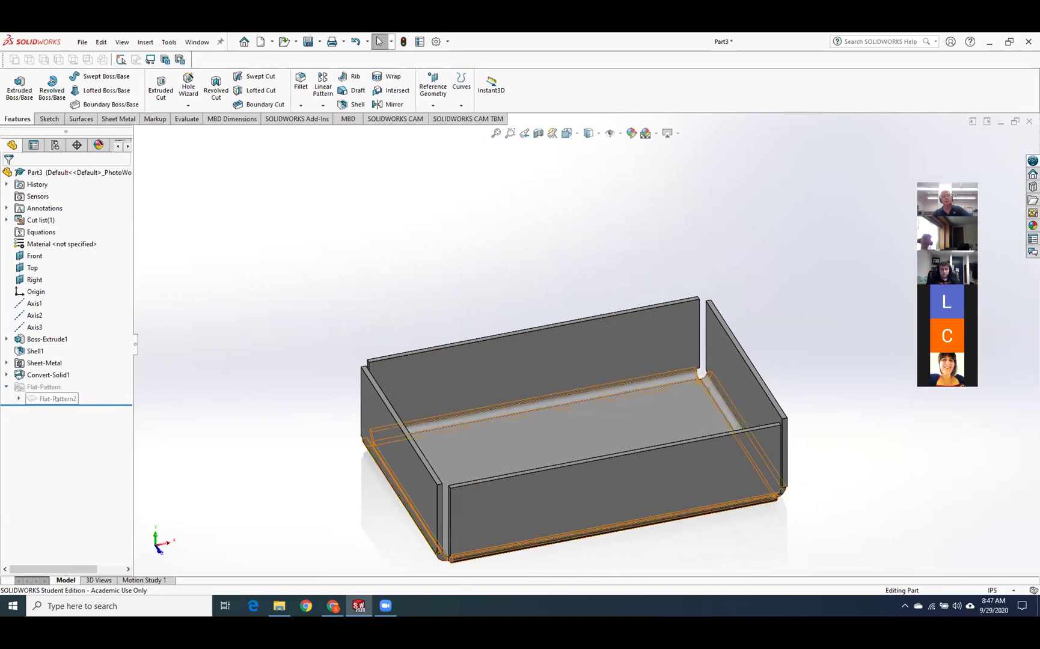
{"action": "right_click", "coordinate": [47, 398]}
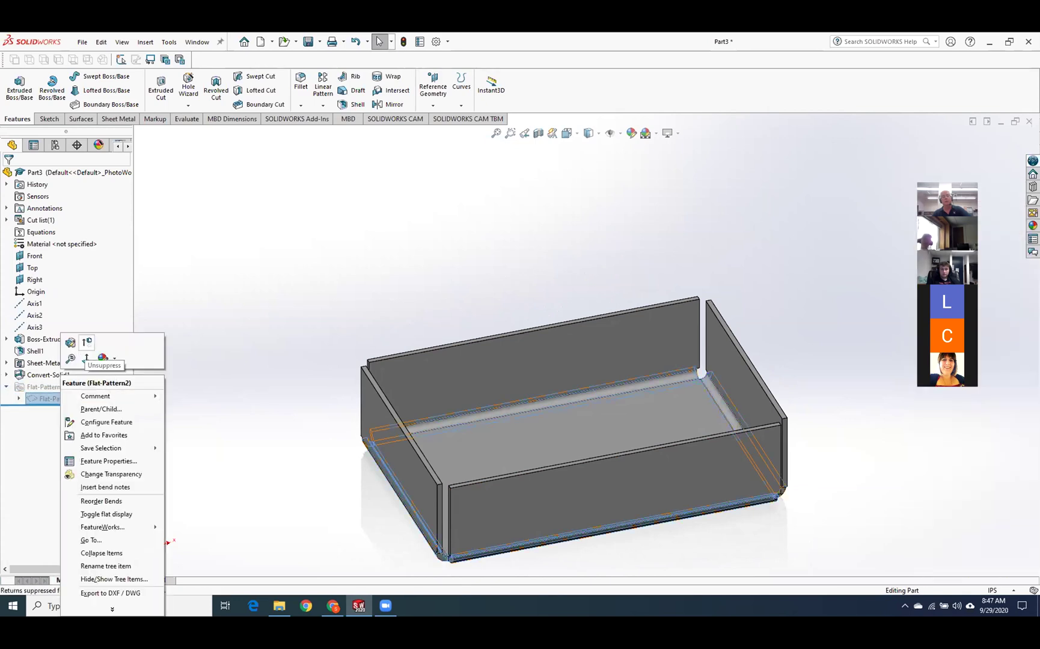
{"action": "left_click", "coordinate": [87, 358]}
{"action": "scroll", "coordinate": [371, 444], "scroll_direction": "up", "scroll_amount": 2}
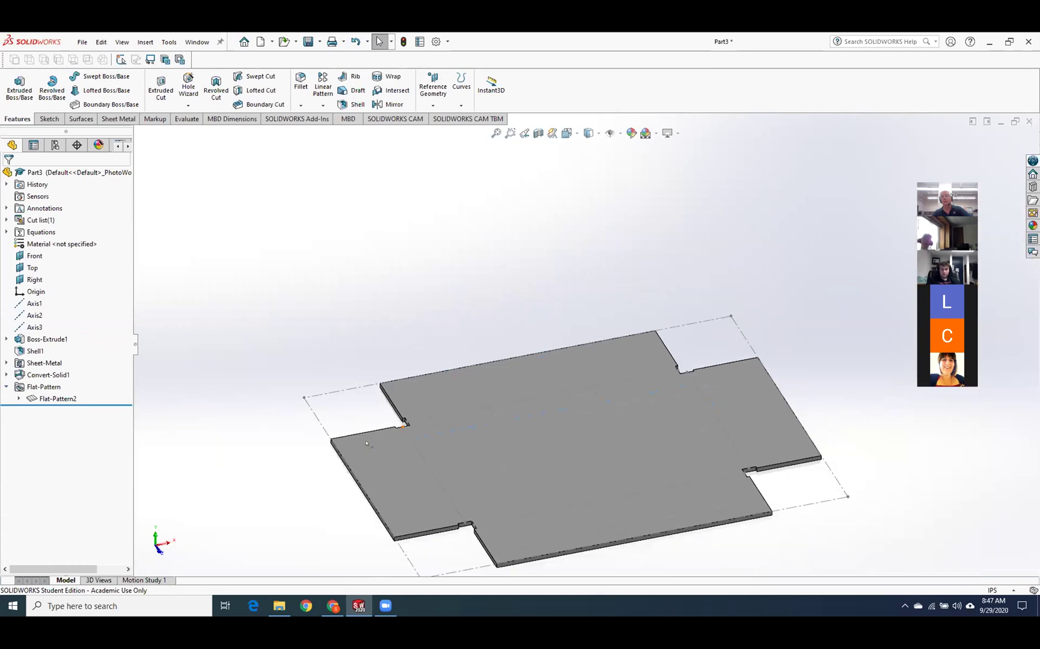
{"action": "scroll", "coordinate": [549, 476], "scroll_direction": "down", "scroll_amount": 2}
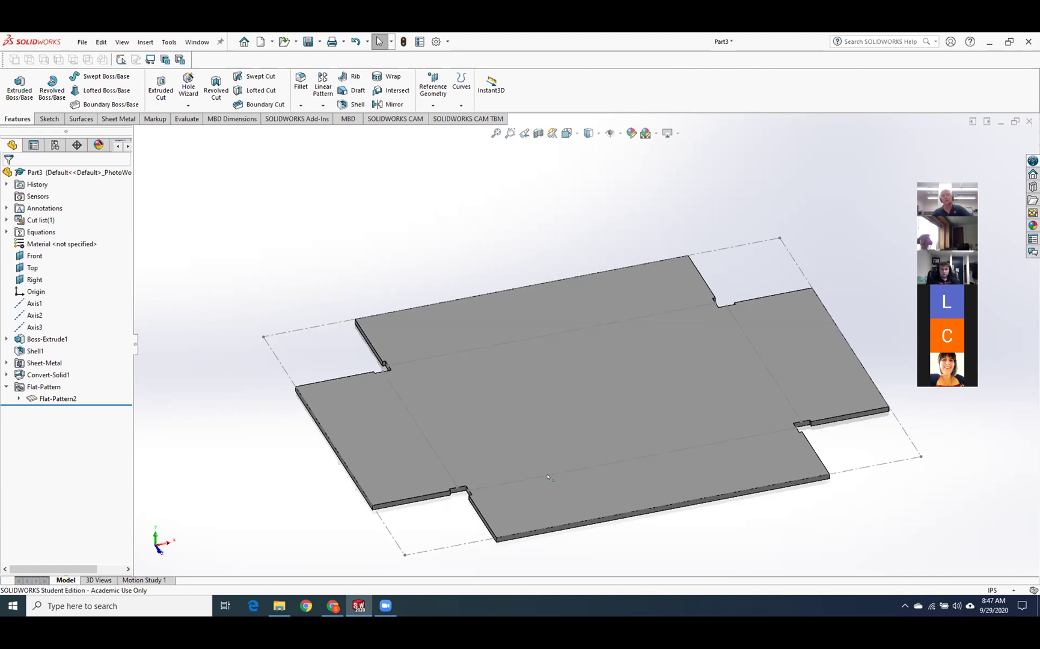
{"action": "scroll", "coordinate": [661, 481], "scroll_direction": "up", "scroll_amount": 2}
{"action": "scroll", "coordinate": [712, 486], "scroll_direction": "down", "scroll_amount": 2}
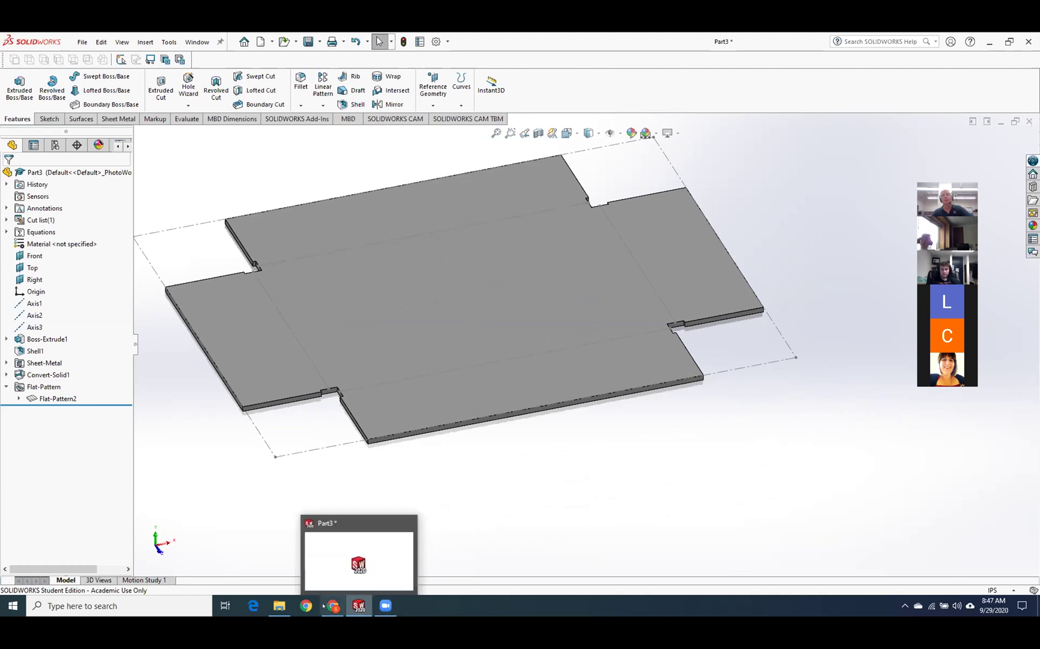
Switch to Chrome and close the Lesson_8 slides.
{"action": "mouse_move", "coordinate": [327, 606]}
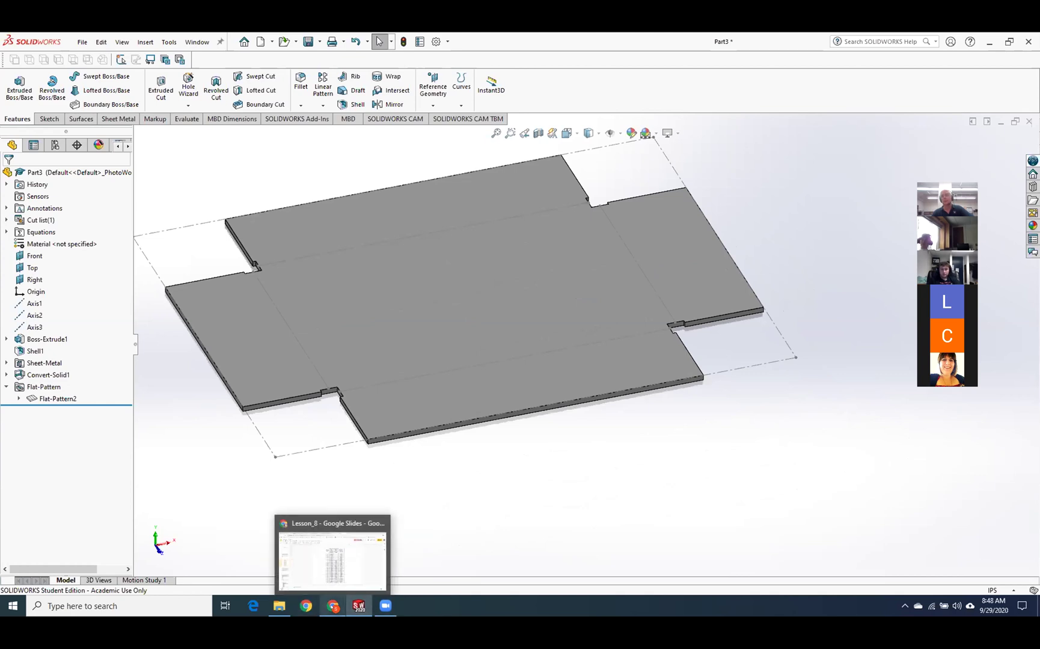
{"action": "left_click", "coordinate": [330, 606]}
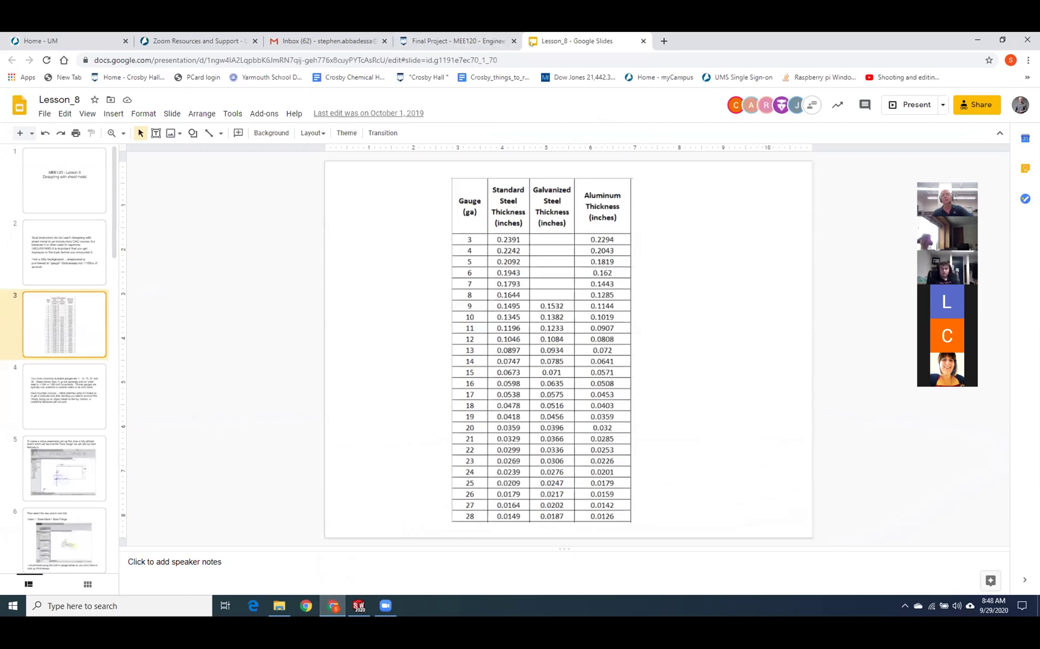
{"action": "left_click", "coordinate": [643, 40]}
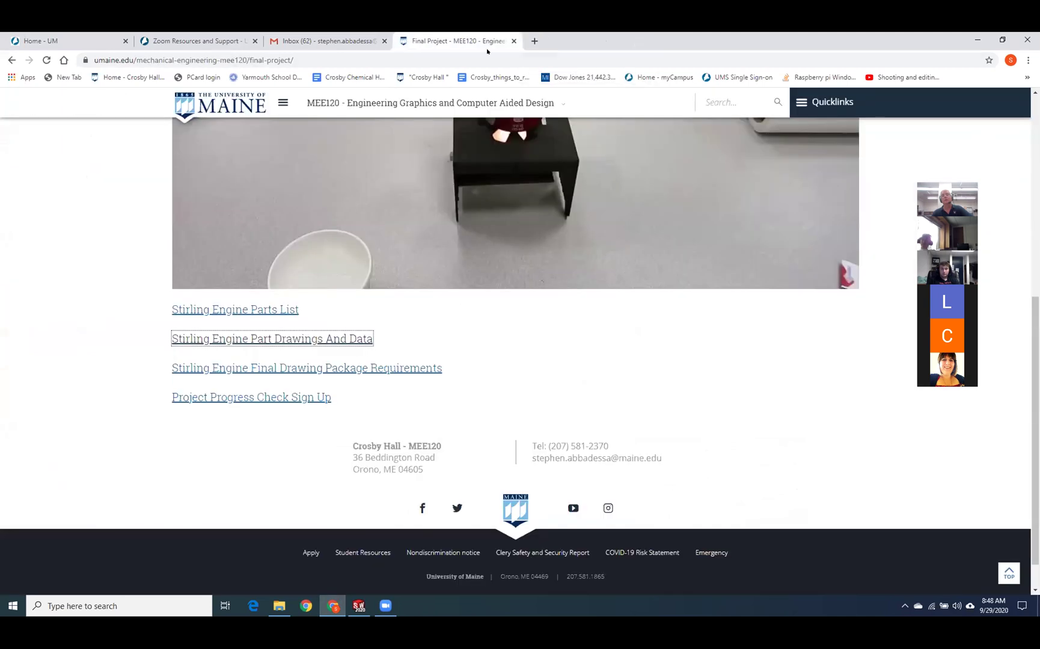
Go to the MEE120 course site's Lessons page and open the Lesson 8 sheet metal folder.
{"action": "scroll", "coordinate": [638, 280], "scroll_direction": "up", "scroll_amount": 6}
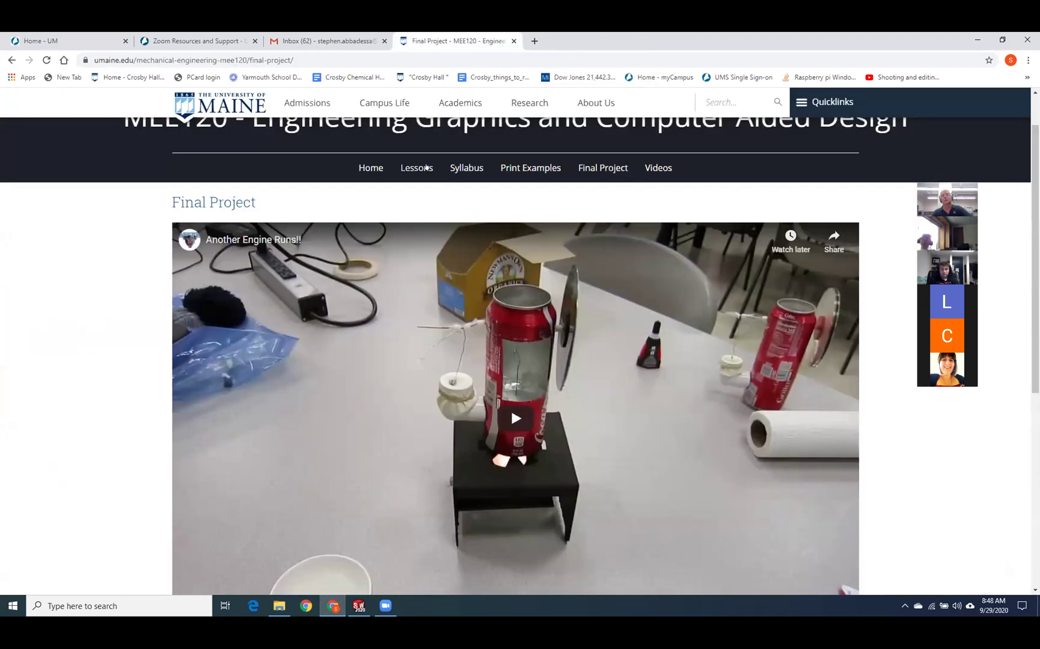
{"action": "left_click", "coordinate": [417, 169]}
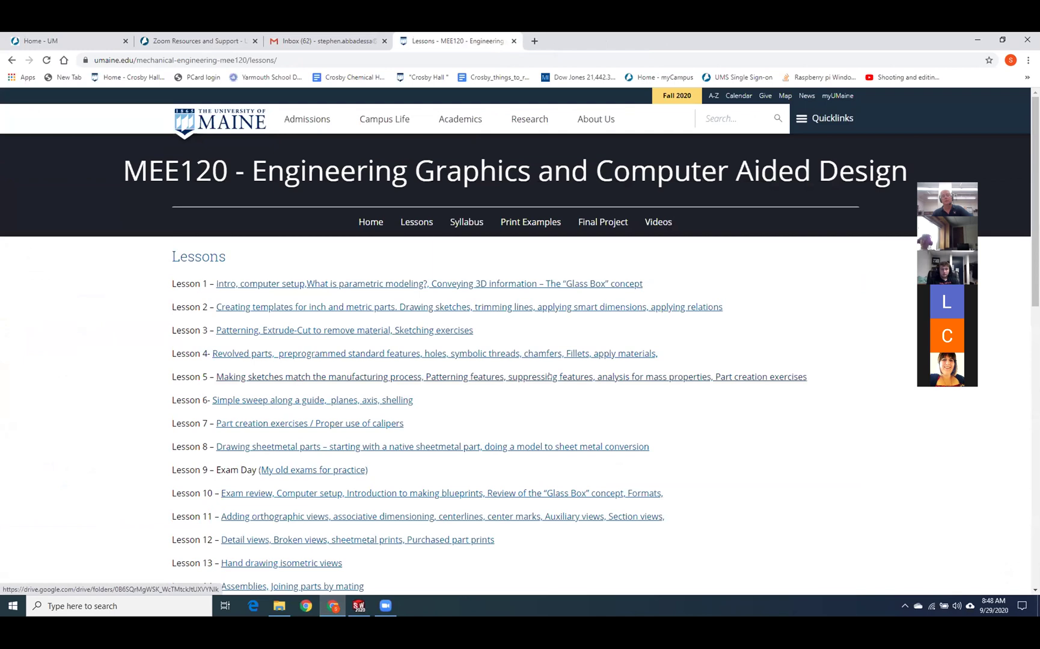
{"action": "scroll", "coordinate": [549, 375], "scroll_direction": "down", "scroll_amount": 3}
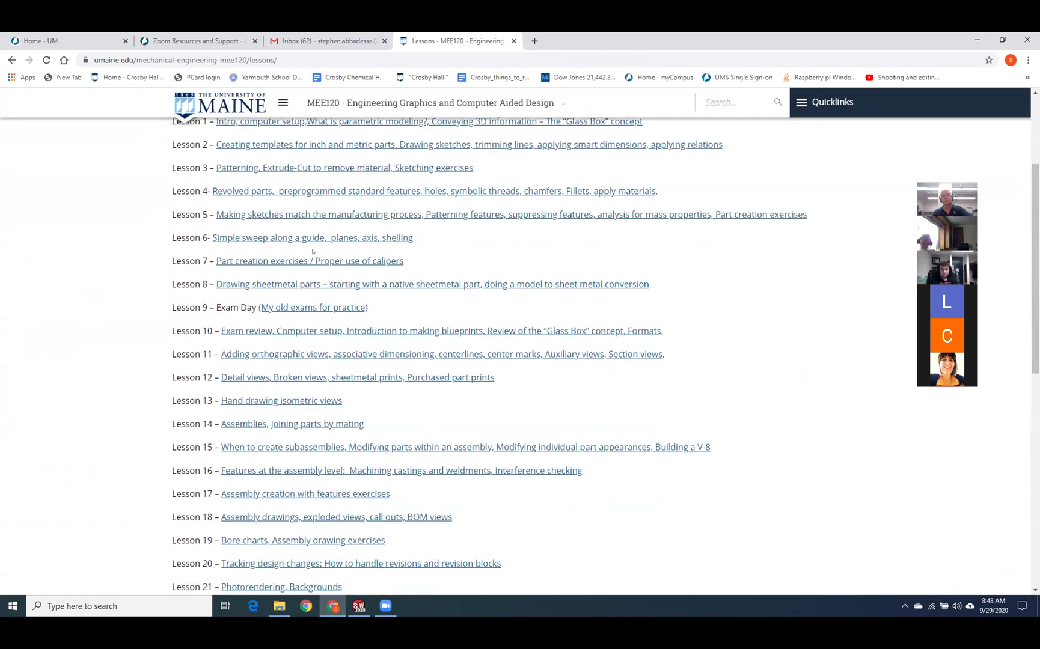
{"action": "left_click", "coordinate": [315, 284]}
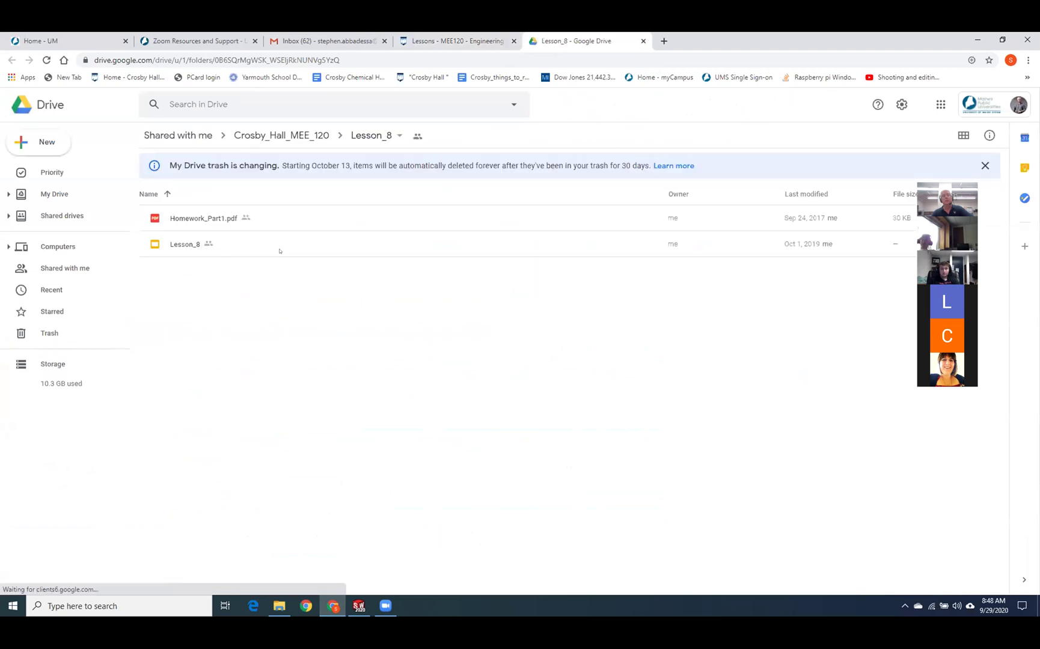
Open Homework_Part1.pdf from the Lesson_8 folder and enlarge the drawing for reading.
{"action": "left_click", "coordinate": [209, 219]}
{"action": "double_click", "coordinate": [209, 218]}
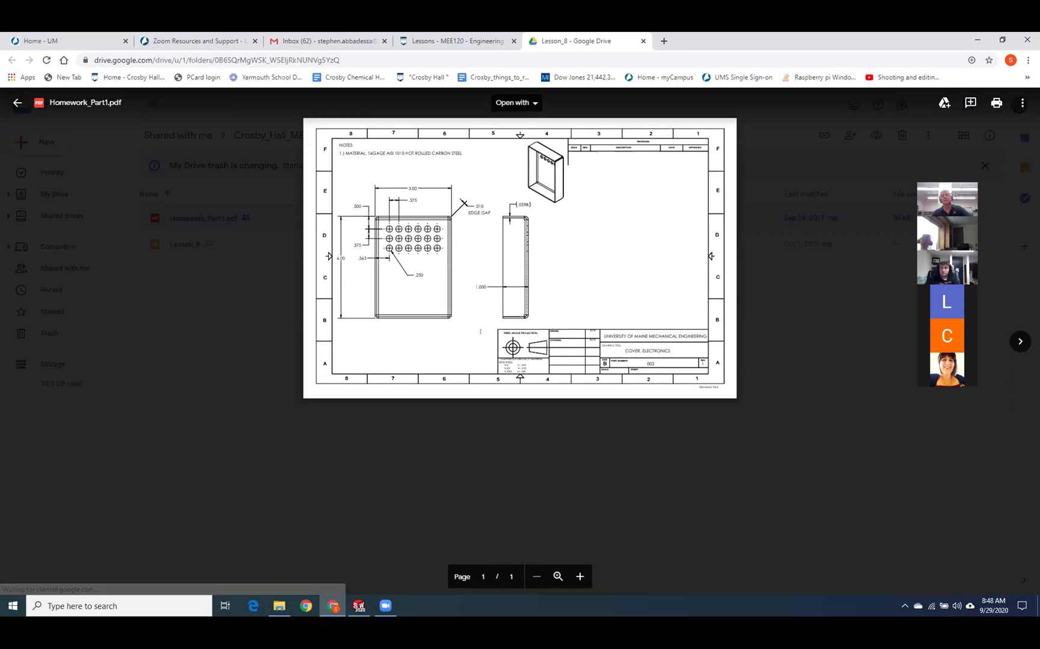
{"action": "left_click", "coordinate": [580, 577]}
{"action": "left_click", "coordinate": [580, 576]}
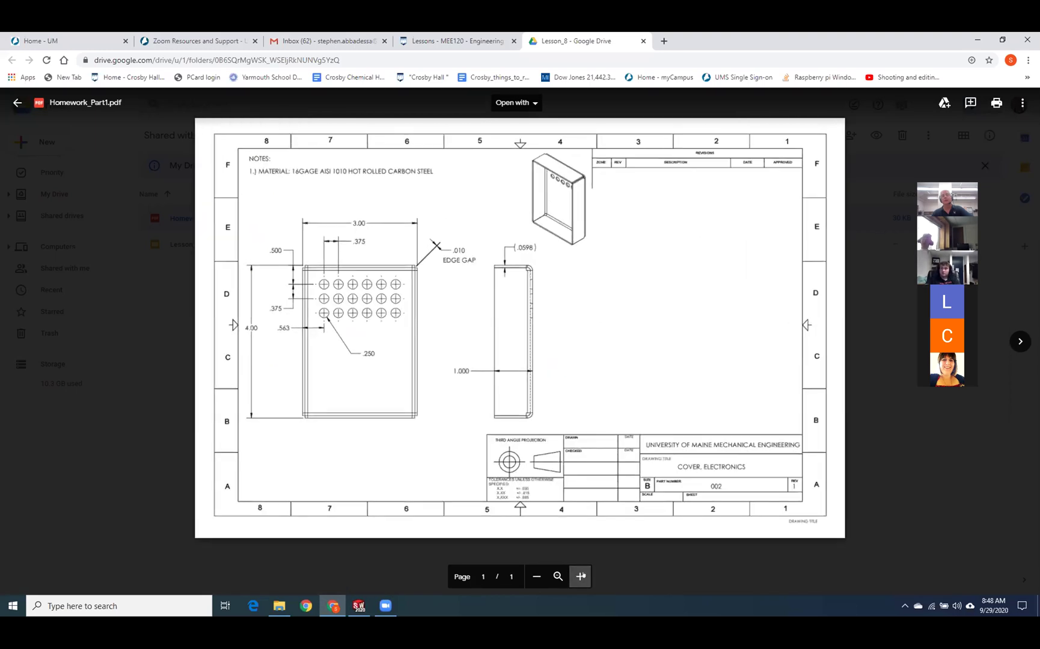
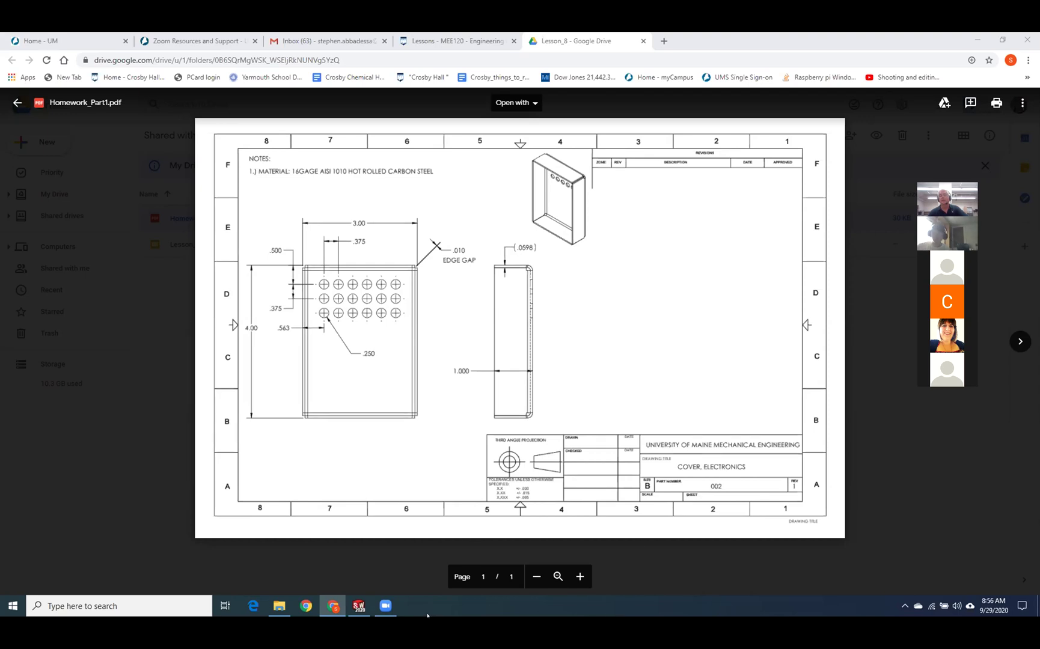
Switch back to SOLIDWORKS and close the flattened box part Part3.
{"action": "mouse_move", "coordinate": [350, 607]}
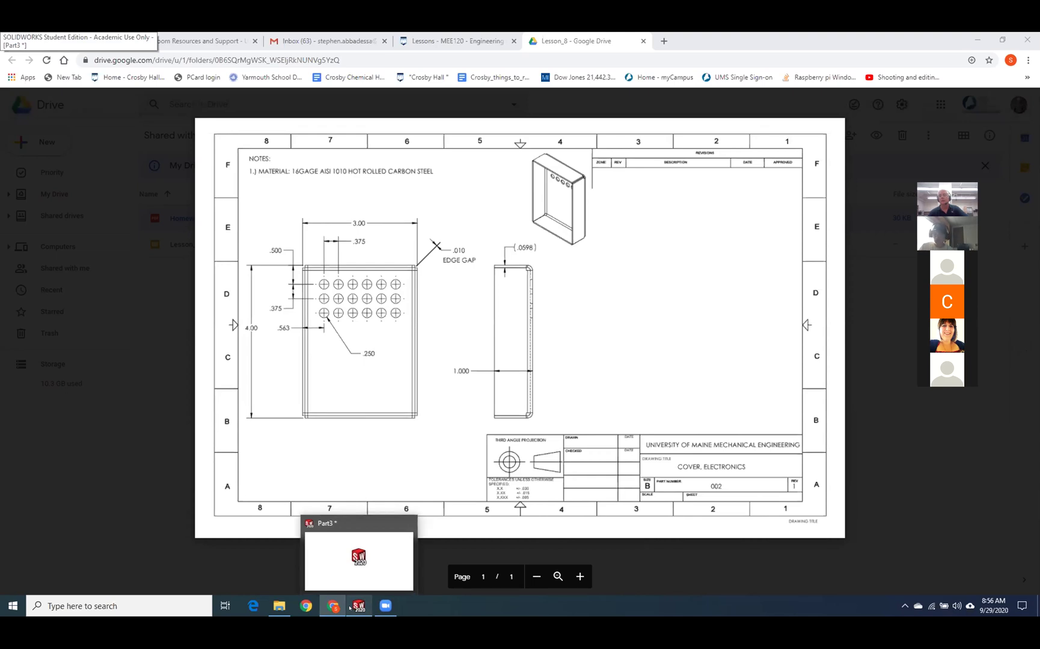
{"action": "left_click", "coordinate": [349, 607]}
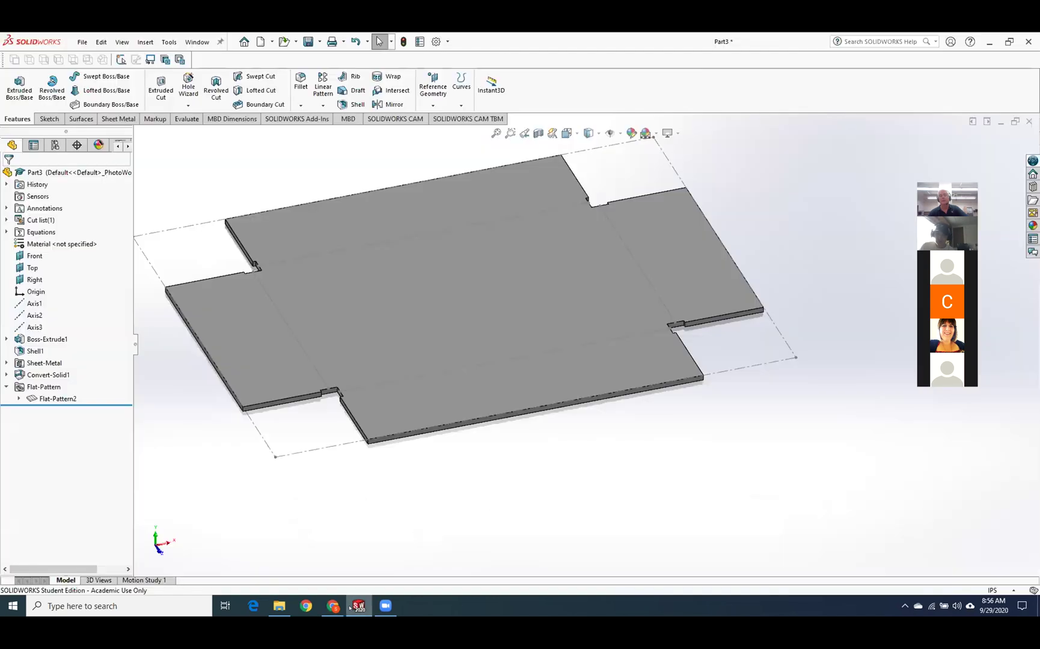
{"action": "left_click", "coordinate": [1029, 121]}
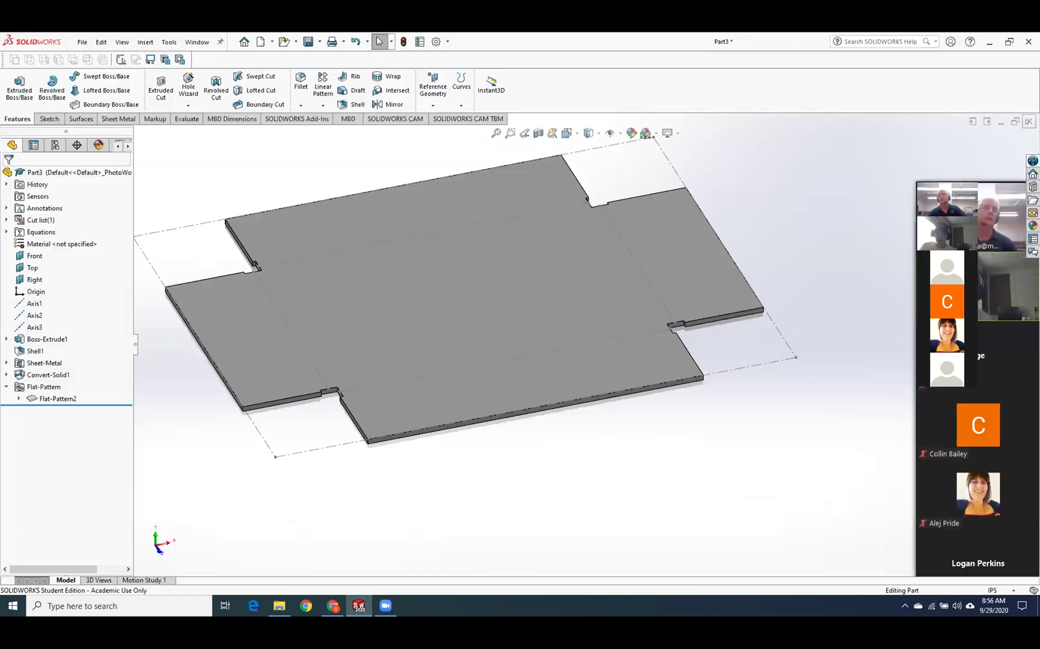
{"action": "left_click", "coordinate": [505, 323]}
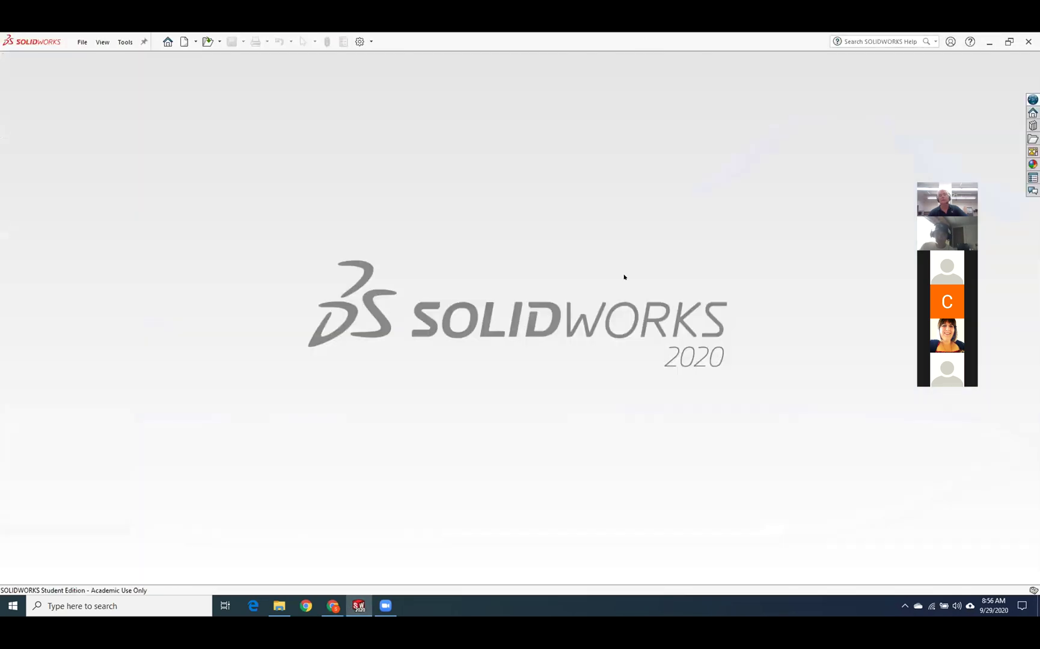
Open the assembly Engine_Top_Level_Assy.SLDASM from the Stirling_Engine folder in Documents.
{"action": "left_click", "coordinate": [82, 42]}
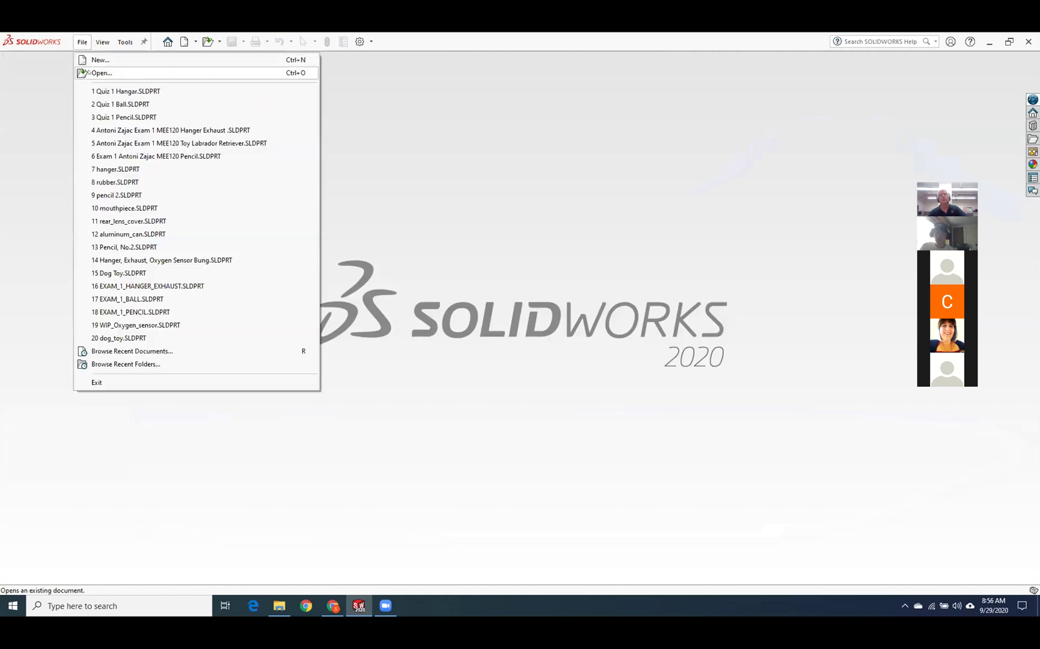
{"action": "left_click", "coordinate": [96, 72]}
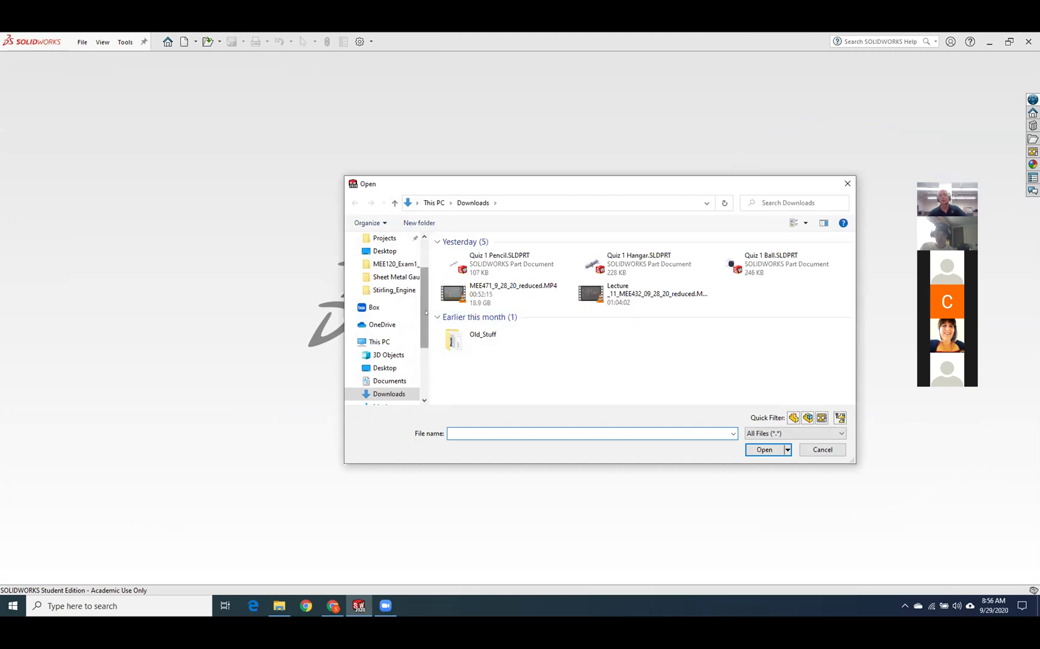
{"action": "scroll", "coordinate": [426, 312], "scroll_direction": "down", "scroll_amount": 3}
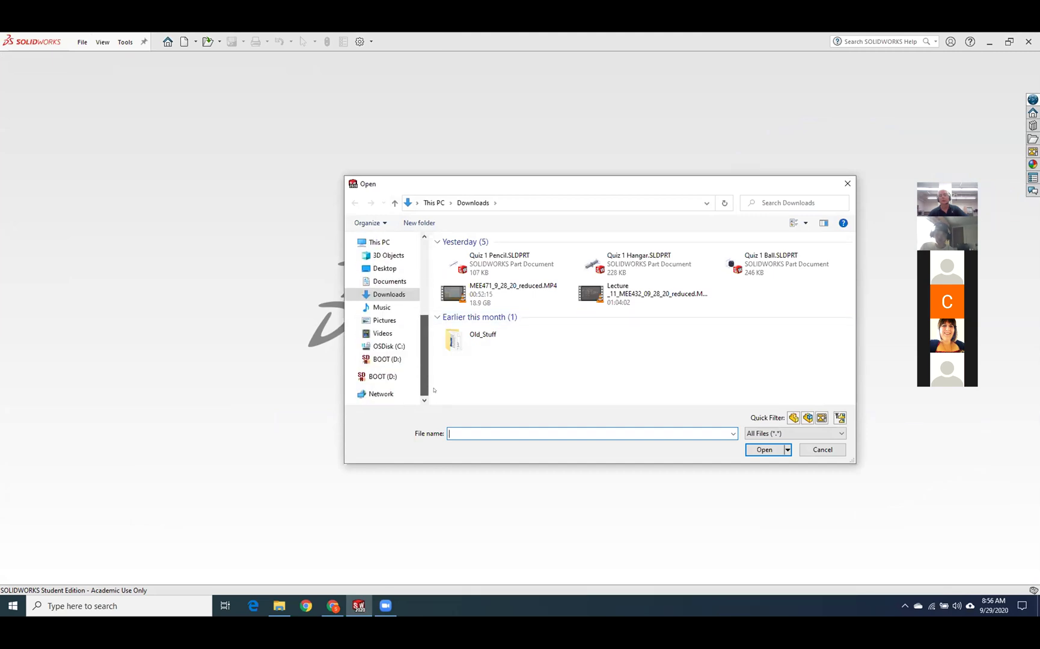
{"action": "left_click", "coordinate": [392, 280]}
{"action": "left_click_drag", "start_coordinate": [851, 261], "coordinate": [850, 354]}
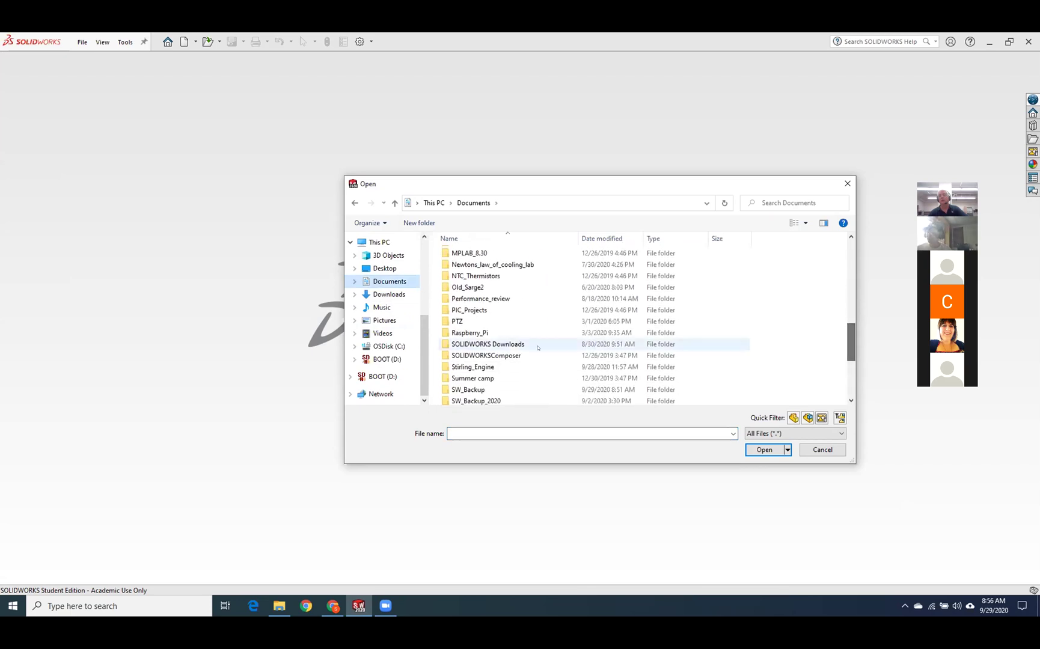
{"action": "double_click", "coordinate": [475, 367]}
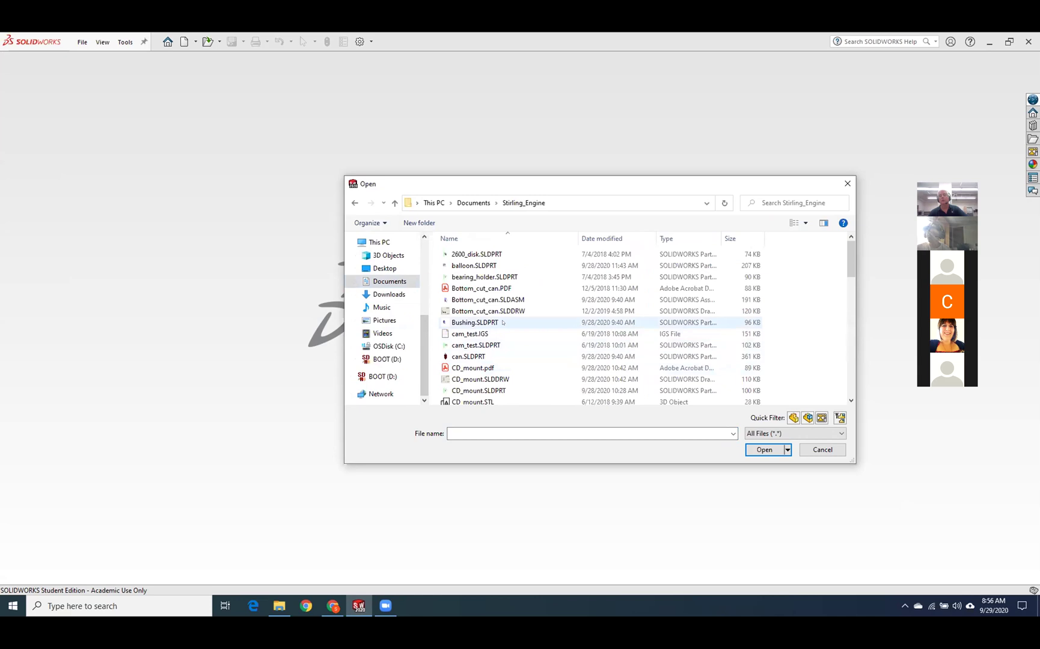
{"action": "scroll", "coordinate": [546, 334], "scroll_direction": "down", "scroll_amount": 10}
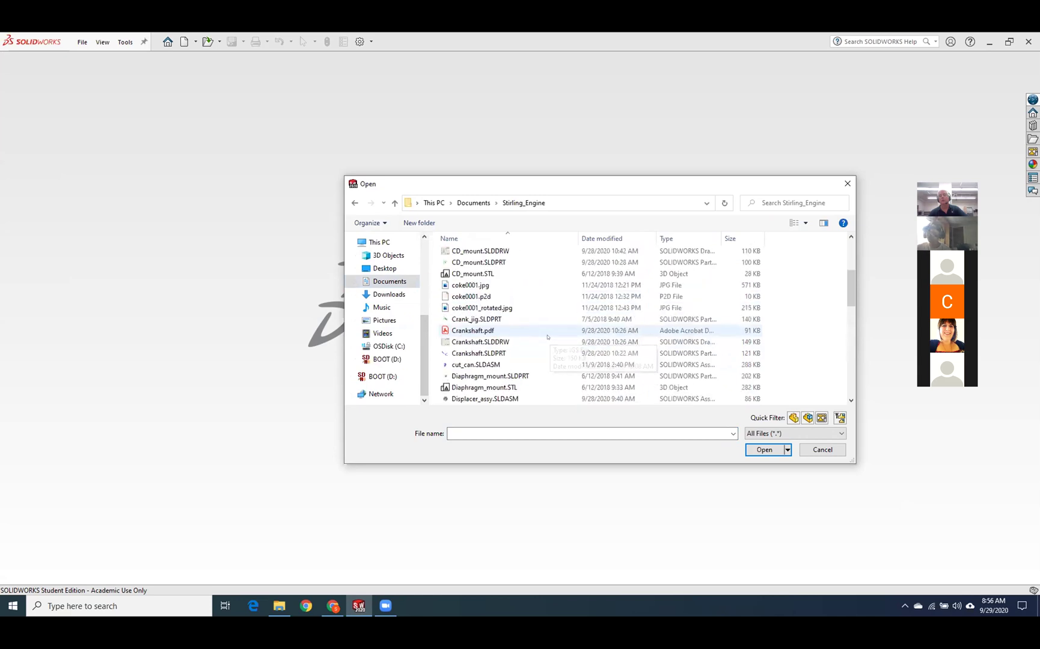
{"action": "scroll", "coordinate": [547, 337], "scroll_direction": "down", "scroll_amount": 3}
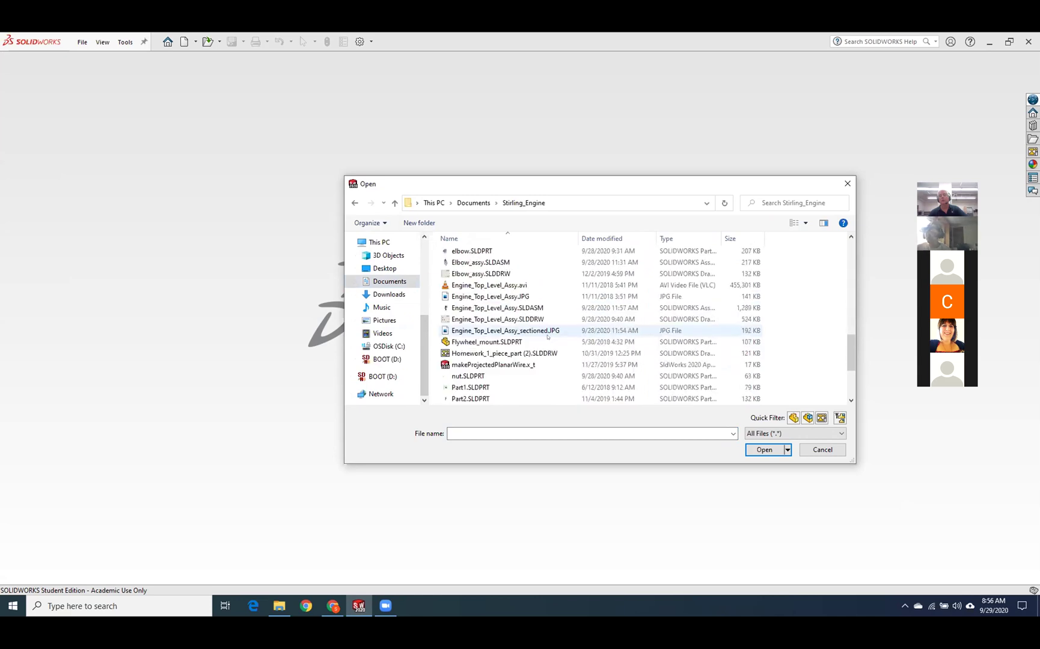
{"action": "double_click", "coordinate": [539, 307]}
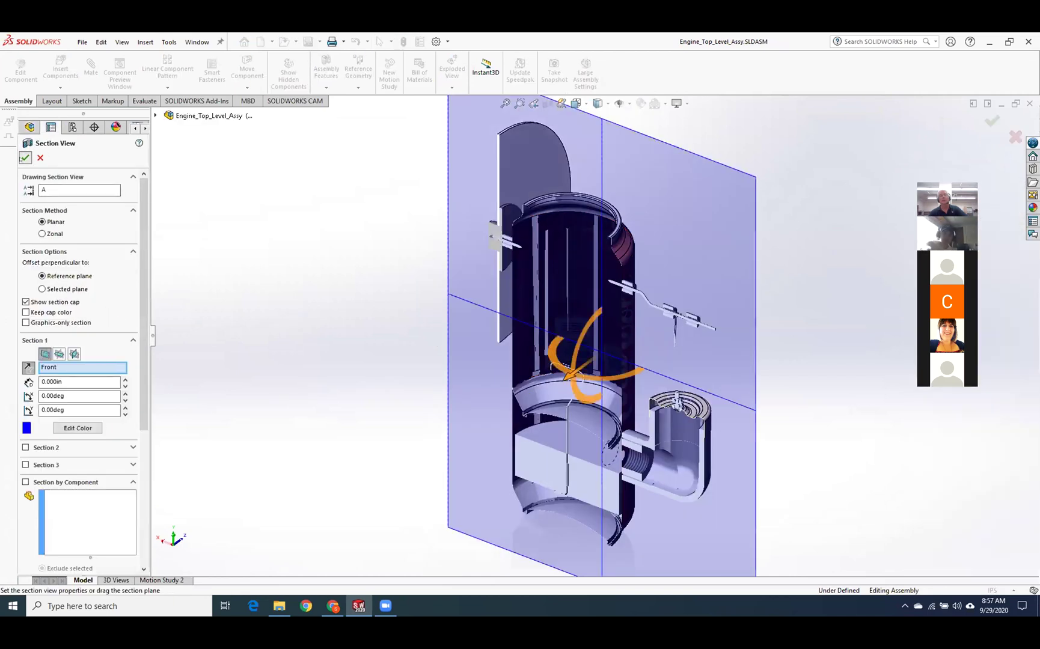
Apply the section view through the Front plane and examine the cut cans and displacer at the engine's lower end.
{"action": "left_click", "coordinate": [25, 157]}
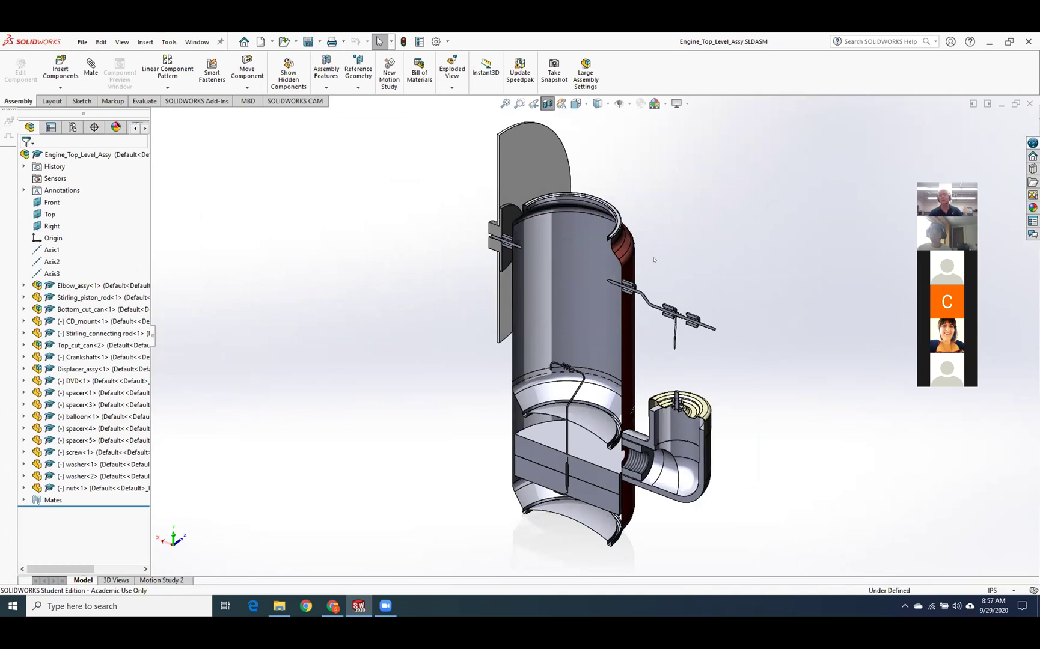
{"action": "scroll", "coordinate": [677, 536], "scroll_direction": "down", "scroll_amount": 3}
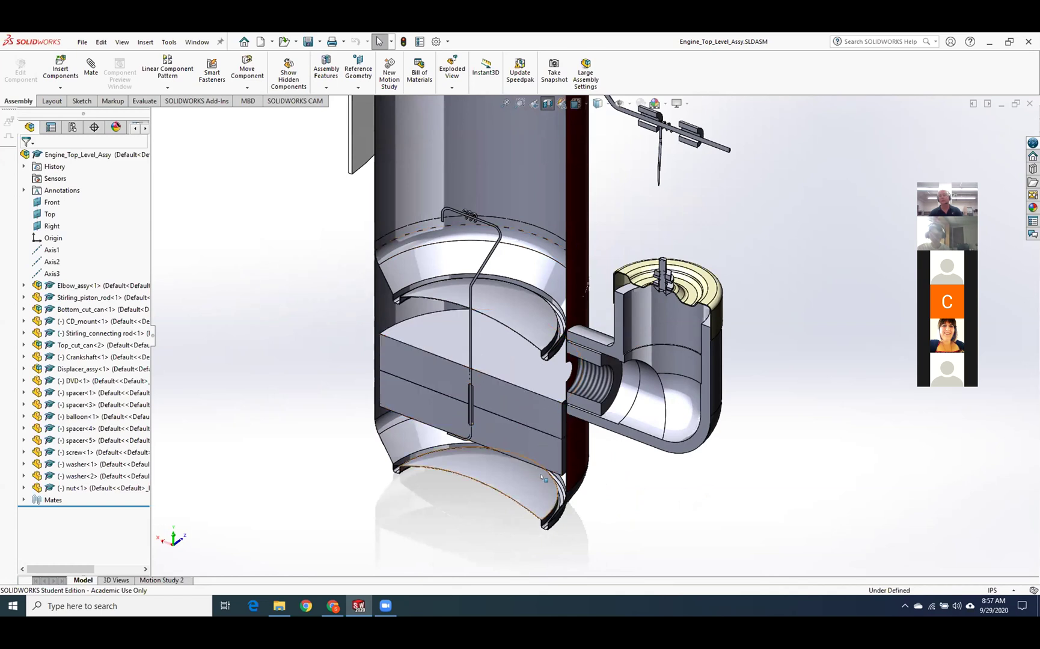
{"action": "scroll", "coordinate": [547, 475], "scroll_direction": "up", "scroll_amount": 5}
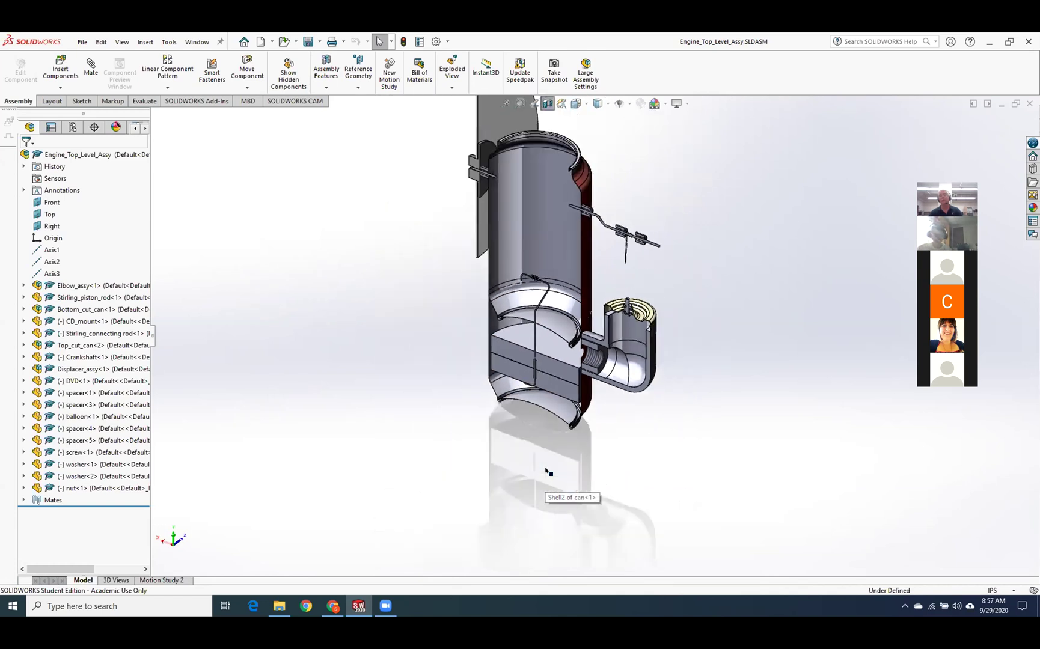
{"action": "scroll", "coordinate": [593, 277], "scroll_direction": "down", "scroll_amount": 3}
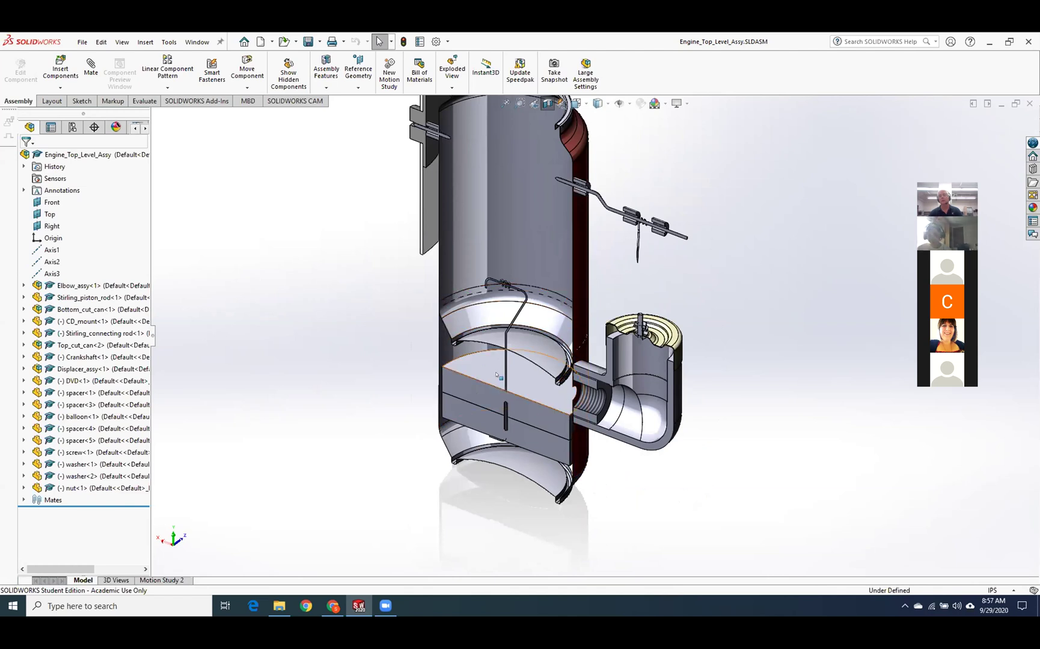
{"action": "scroll", "coordinate": [529, 374], "scroll_direction": "up", "scroll_amount": 2}
{"action": "scroll", "coordinate": [609, 260], "scroll_direction": "down", "scroll_amount": 2}
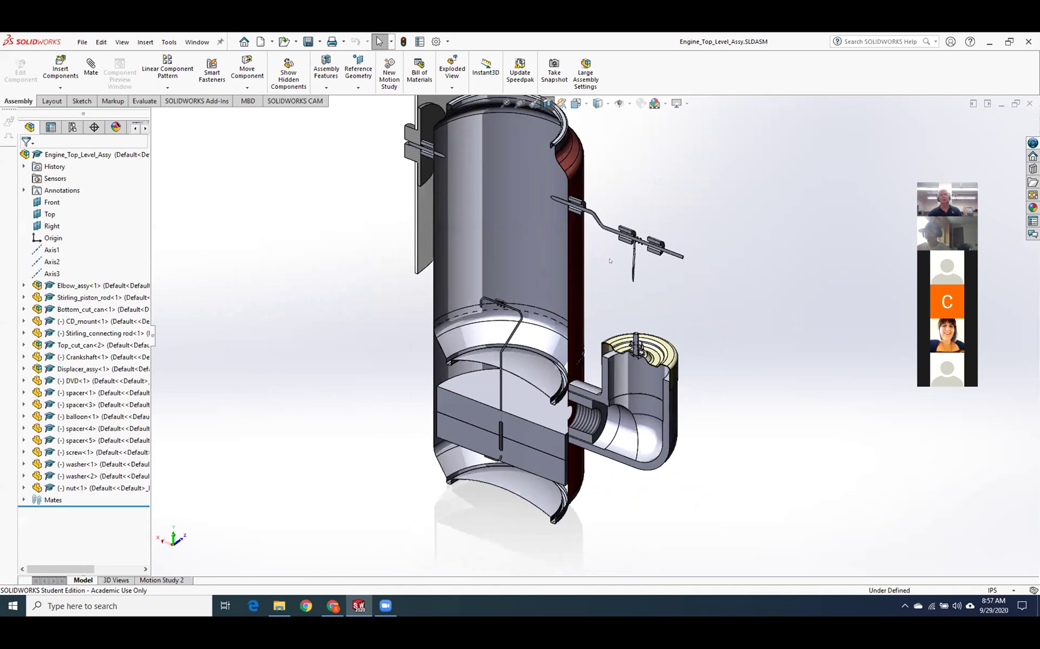
Open the can part contained in the Top_cut_can subassembly in its own window.
{"action": "left_click", "coordinate": [24, 345]}
{"action": "left_click", "coordinate": [113, 476]}
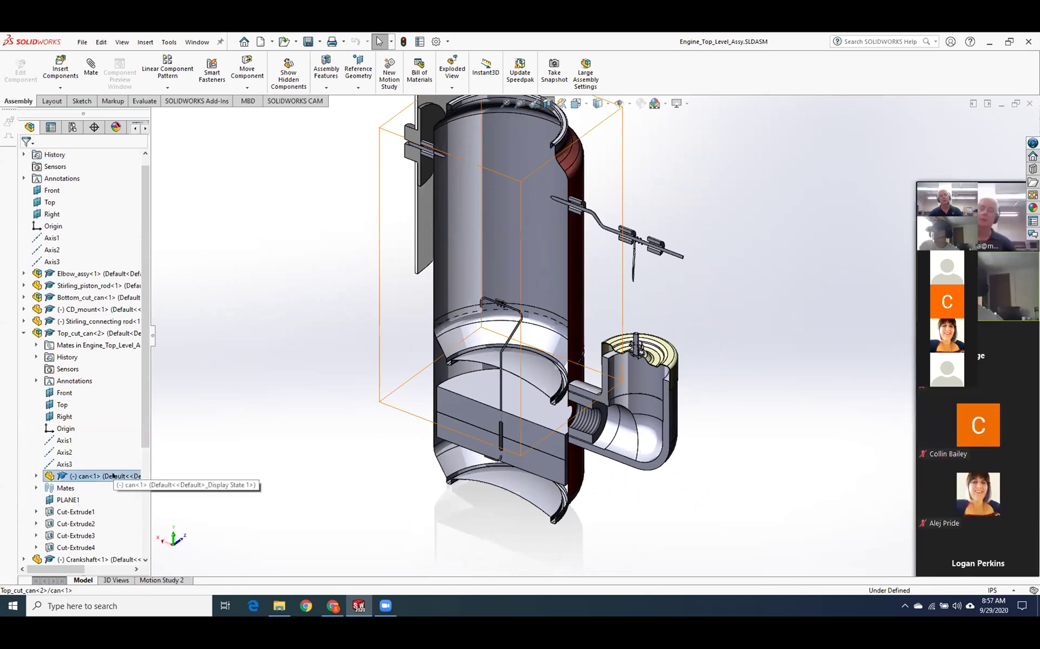
{"action": "right_click", "coordinate": [113, 475]}
{"action": "left_click", "coordinate": [129, 307]}
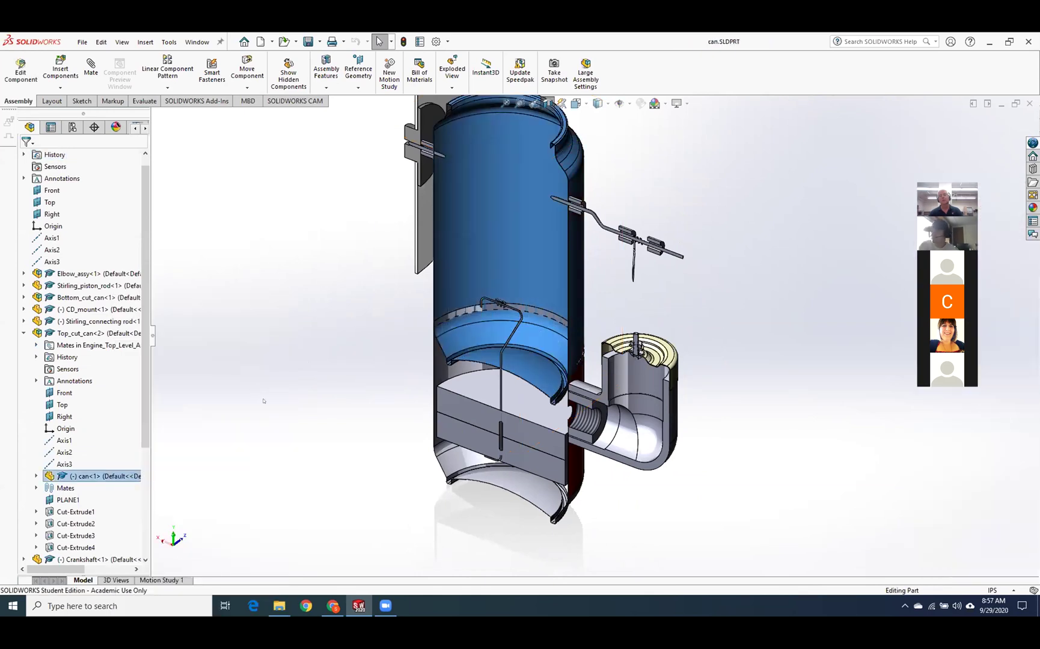
Examine the can part's lid, label and recessed base from above and below.
{"action": "middle_click_drag", "start_coordinate": [462, 318], "coordinate": [513, 511]}
{"action": "scroll", "coordinate": [686, 340], "scroll_direction": "down", "scroll_amount": 6}
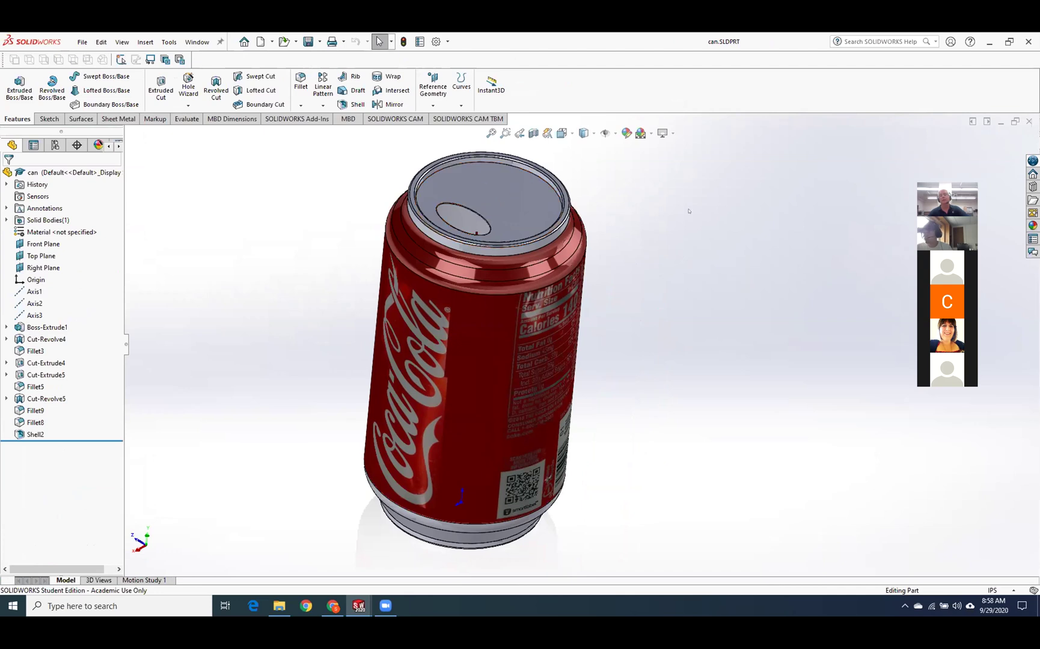
{"action": "middle_click_drag", "start_coordinate": [660, 217], "coordinate": [625, 180]}
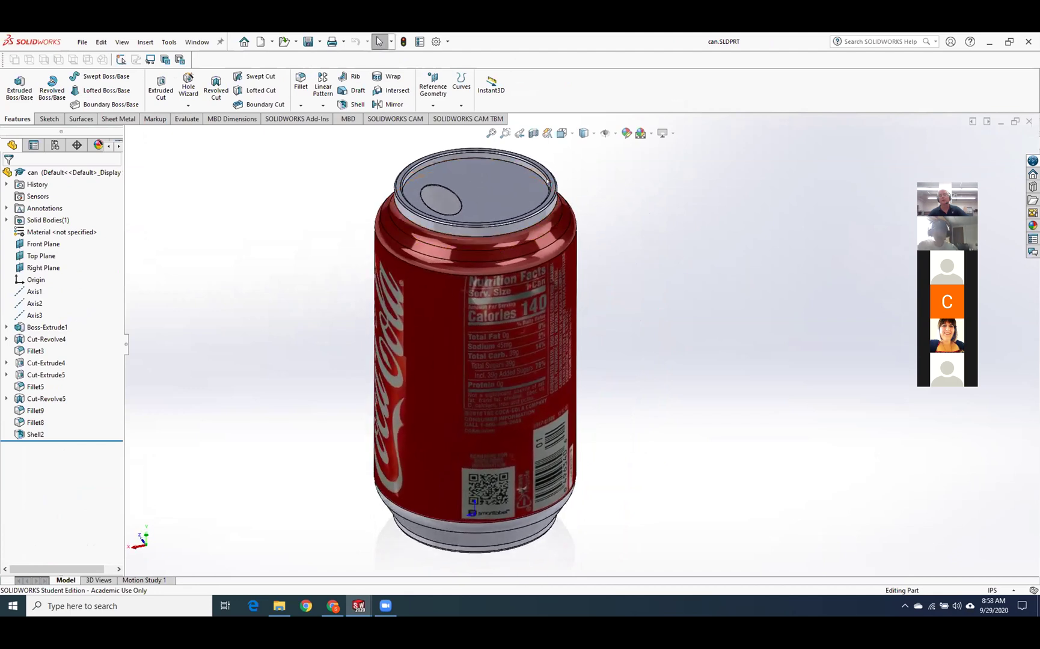
{"action": "middle_click_drag", "start_coordinate": [723, 451], "coordinate": [733, 330]}
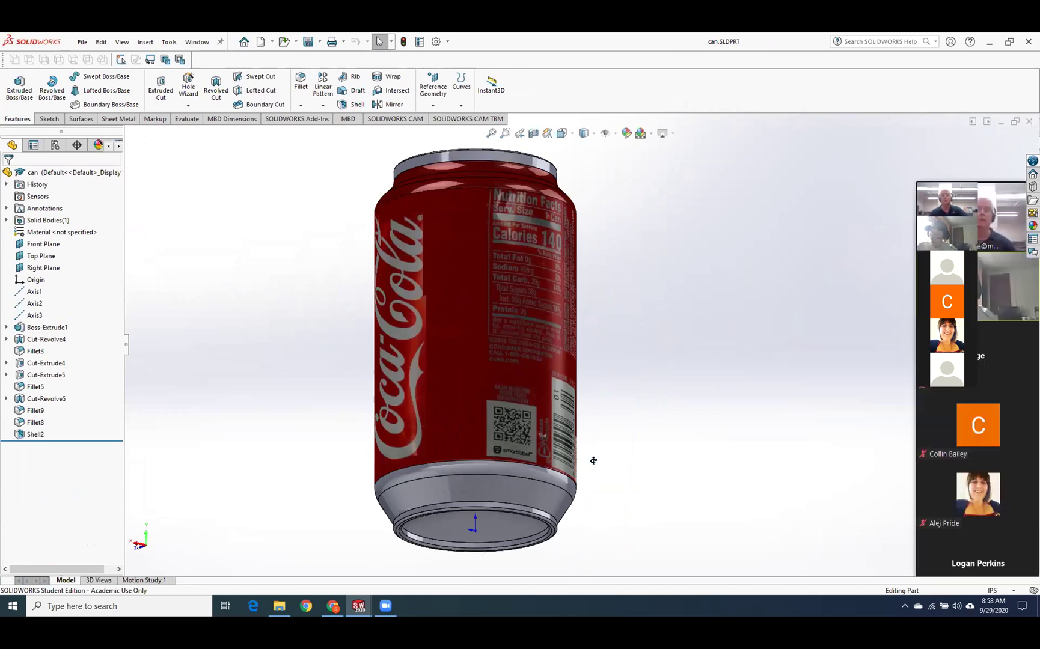
{"action": "middle_click_drag", "start_coordinate": [594, 460], "coordinate": [622, 340]}
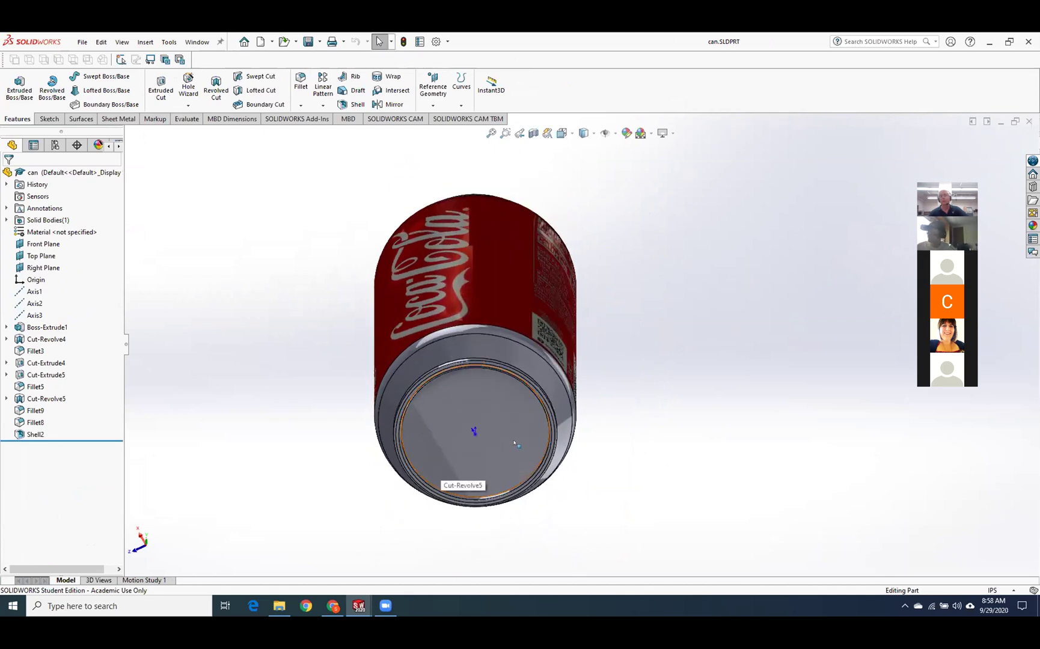
{"action": "middle_click_drag", "start_coordinate": [689, 417], "coordinate": [651, 608]}
{"action": "mouse_move", "coordinate": [685, 433]}
{"action": "middle_mouse_down"}
{"action": "mouse_move", "coordinate": [670, 461]}
{"action": "mouse_move", "coordinate": [666, 431]}
{"action": "mouse_move", "coordinate": [676, 432]}
{"action": "middle_mouse_up"}
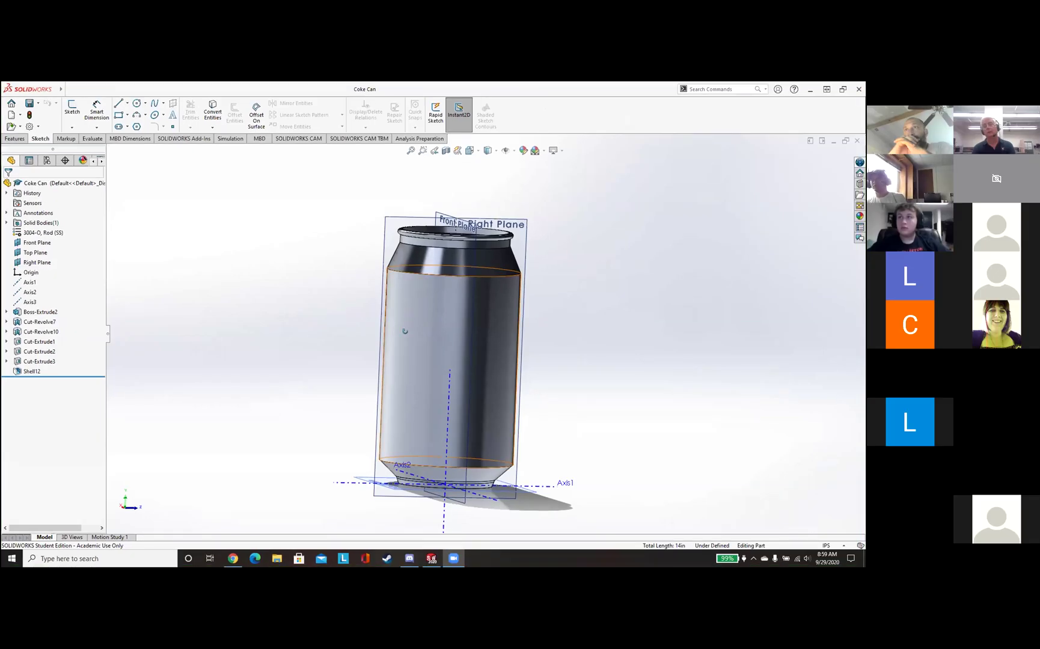
Examine the lid, side and base of the Coke Can part from several angles.
{"action": "middle_click_drag", "start_coordinate": [318, 379], "coordinate": [481, 358]}
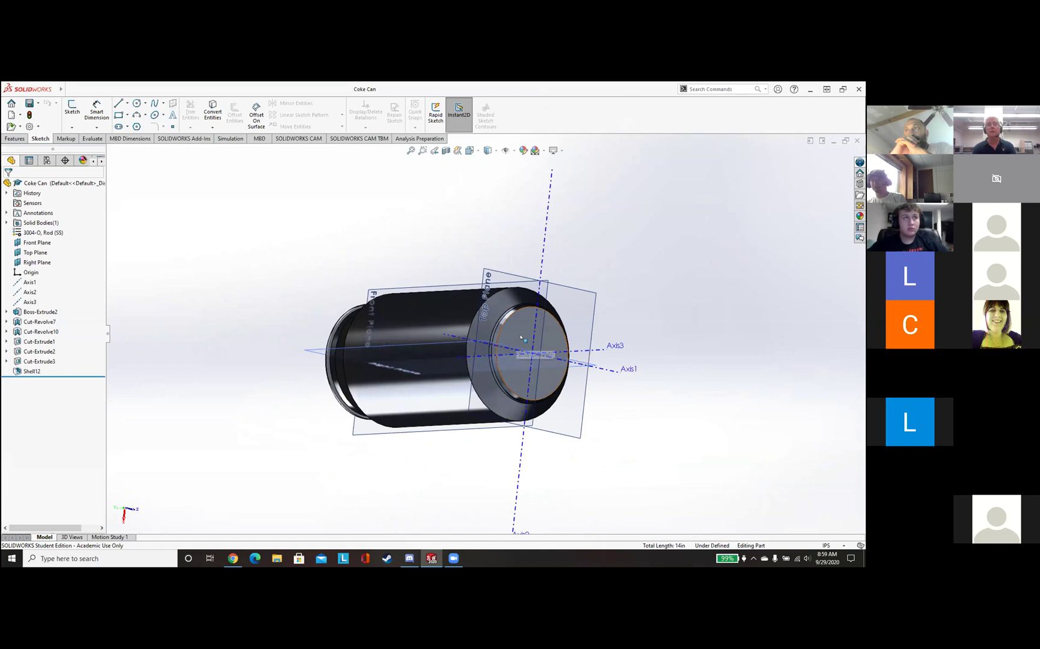
{"action": "middle_click_drag", "start_coordinate": [536, 340], "coordinate": [387, 355]}
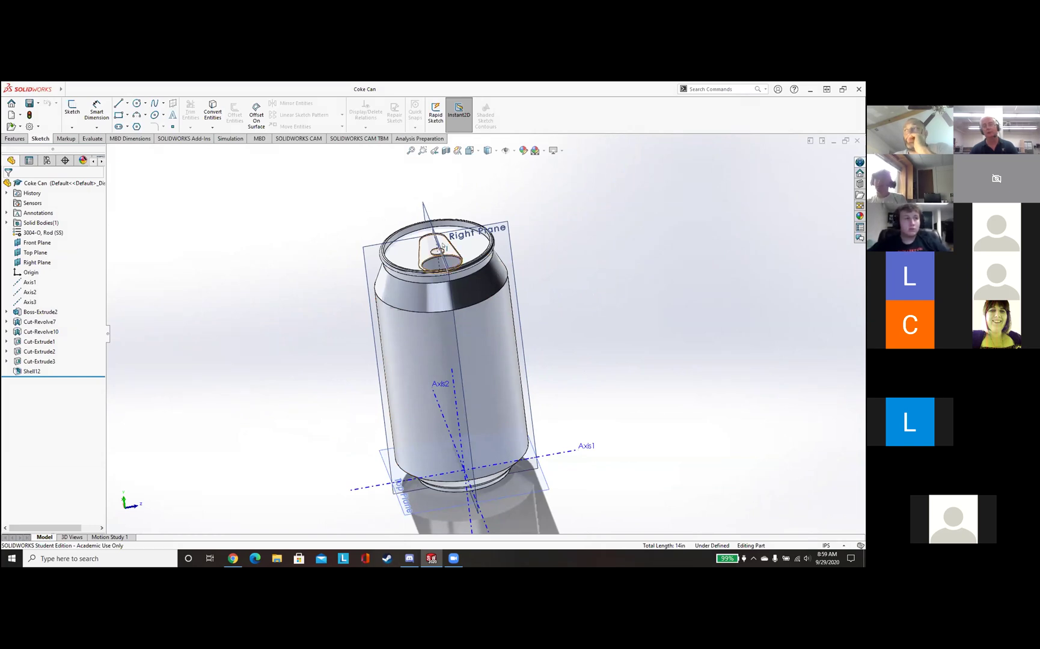
{"action": "middle_click_drag", "start_coordinate": [430, 316], "coordinate": [374, 264]}
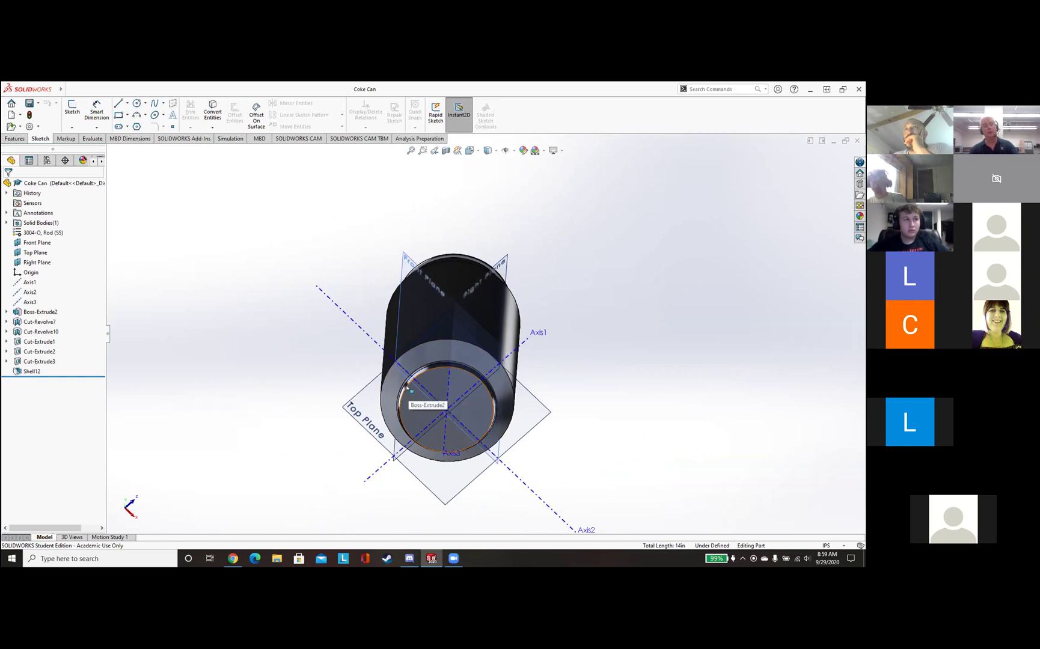
{"action": "left_click", "coordinate": [407, 388]}
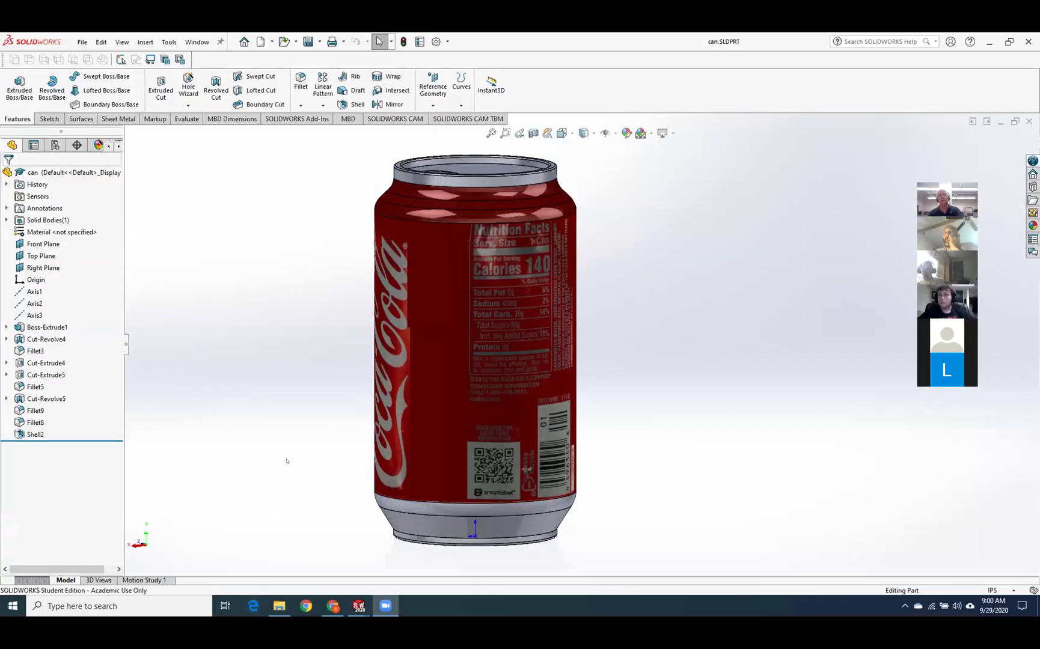
Roll the can's feature history back to Boss-Extrude1 and step it forward feature by feature through Cut-Revolve5.
{"action": "middle_click_drag", "start_coordinate": [287, 461], "coordinate": [308, 474]}
{"action": "left_click_drag", "start_coordinate": [66, 441], "coordinate": [82, 337]}
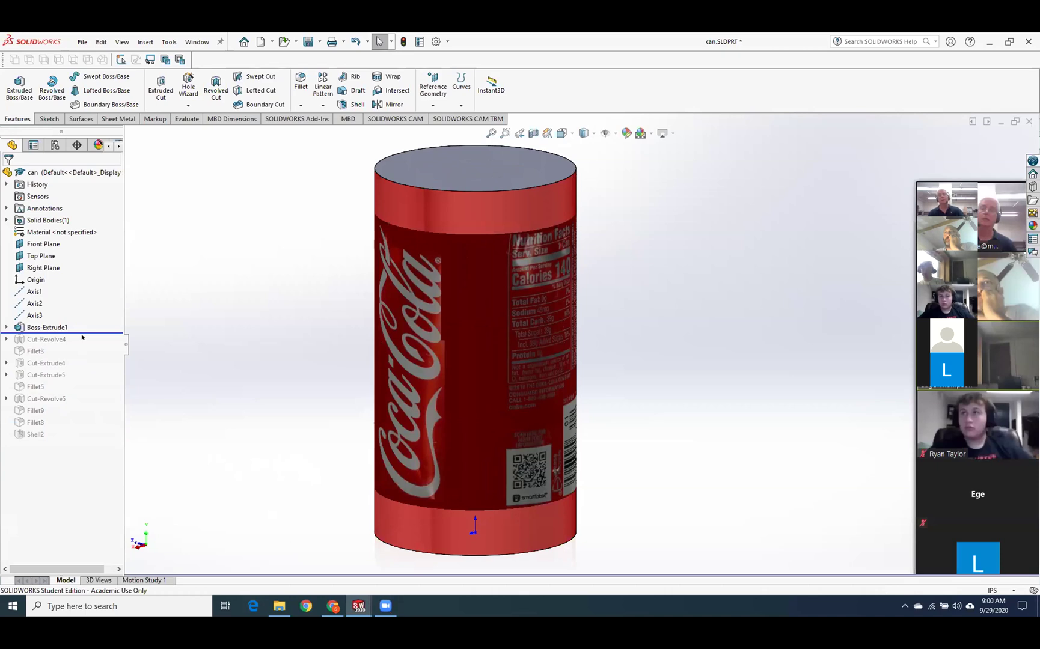
{"action": "left_click_drag", "start_coordinate": [84, 335], "coordinate": [83, 343]}
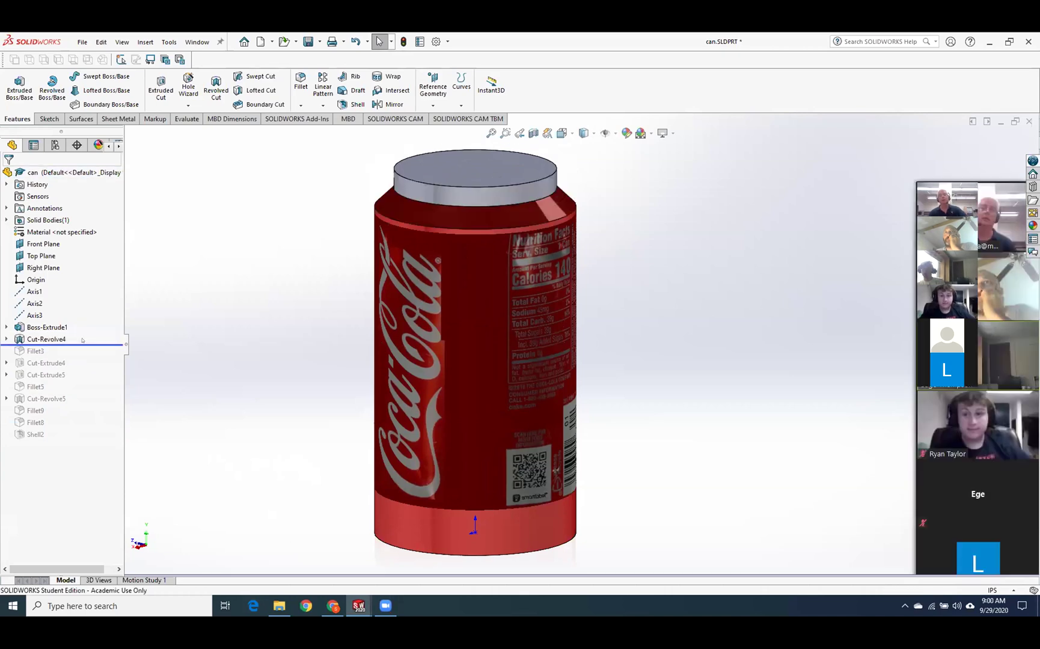
{"action": "left_click_drag", "start_coordinate": [83, 342], "coordinate": [83, 364]}
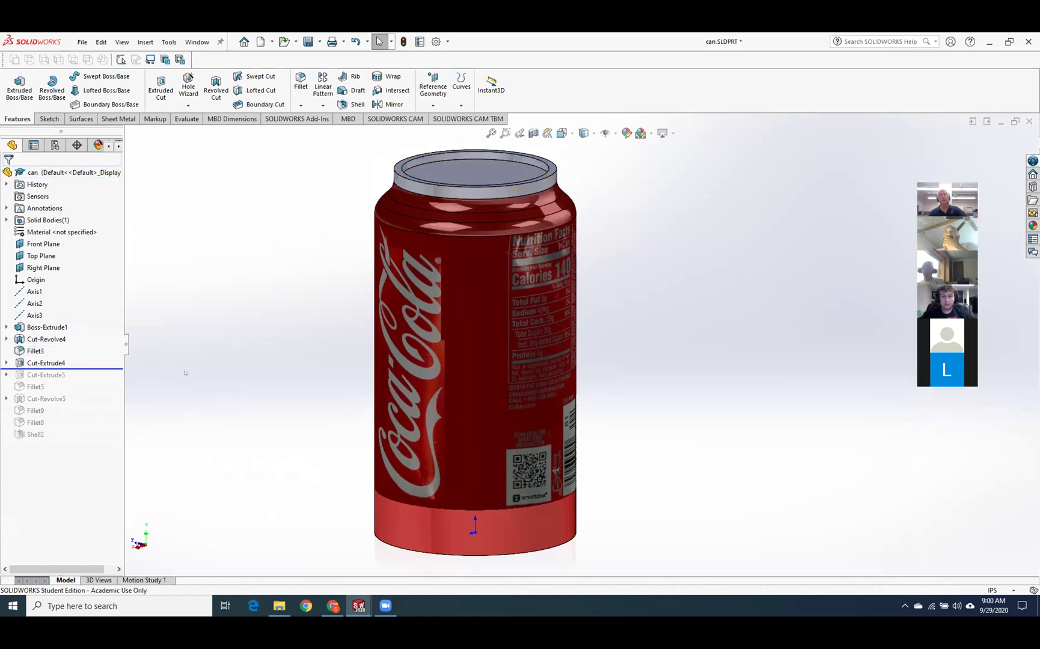
{"action": "left_click_drag", "start_coordinate": [92, 363], "coordinate": [92, 404]}
{"action": "middle_click_drag", "start_coordinate": [216, 424], "coordinate": [230, 332]}
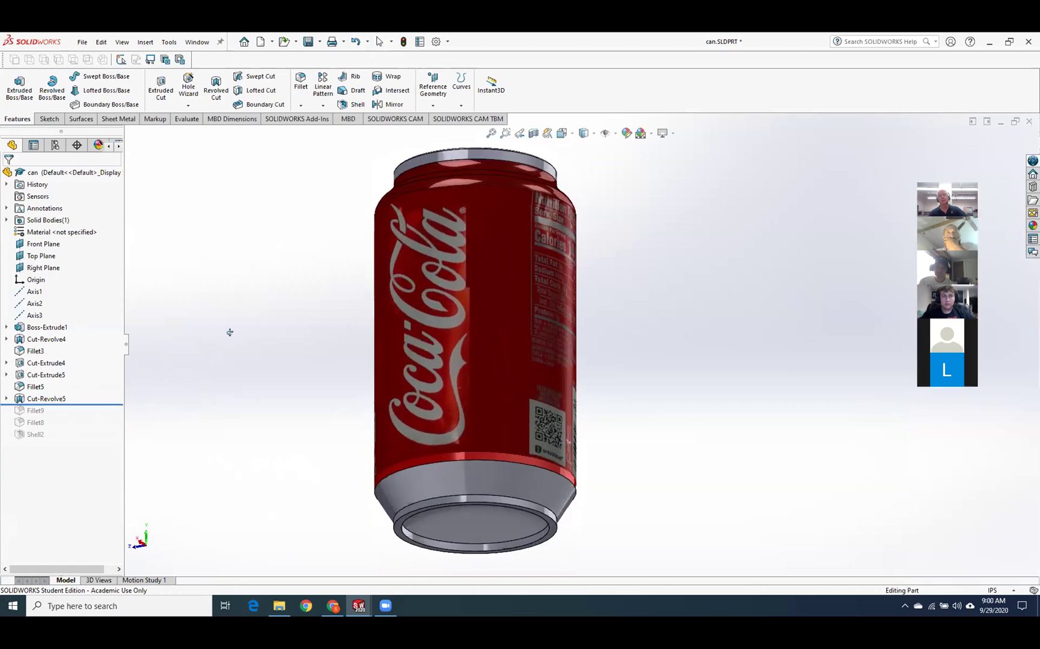
Inspect the can's base profile and its dimensions in Sketch7 of Cut-Revolve5, and exit the sketch.
{"action": "left_click", "coordinate": [6, 398]}
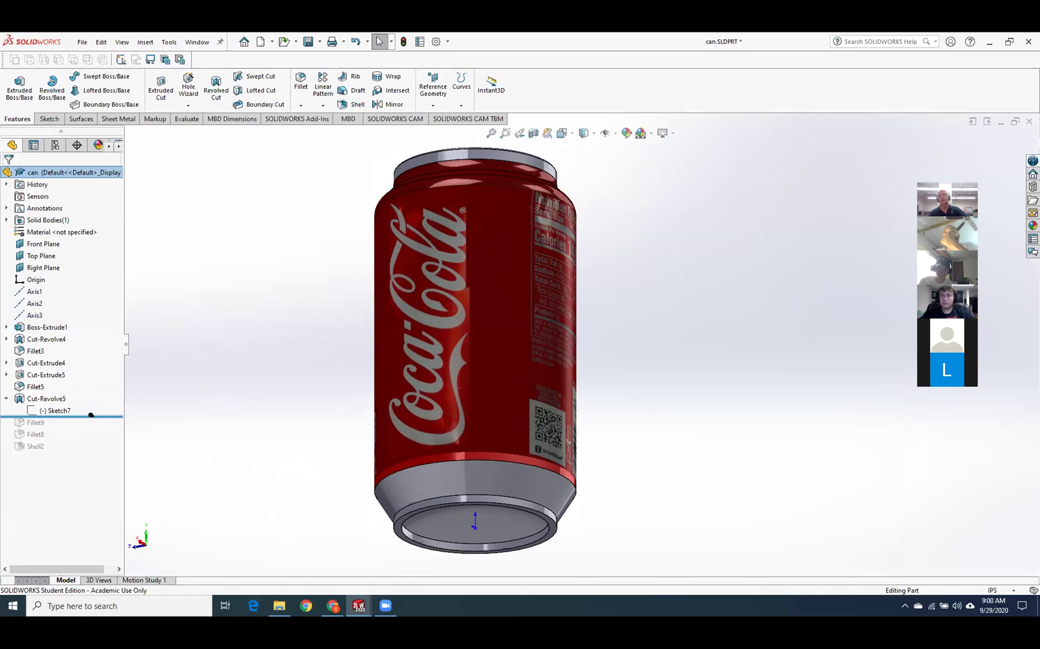
{"action": "right_click", "coordinate": [63, 410]}
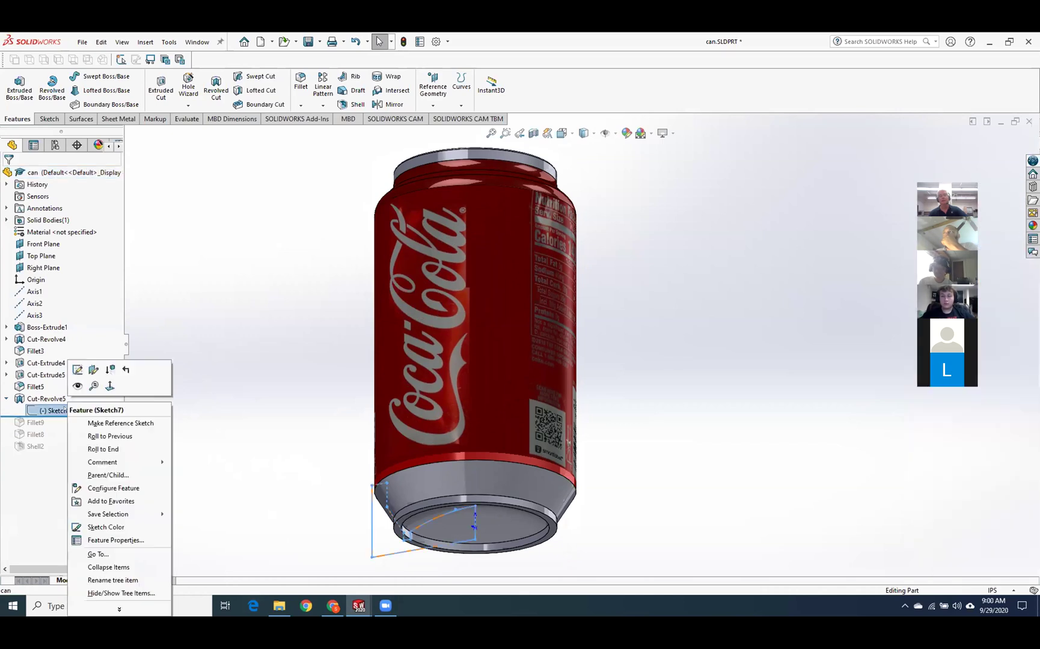
{"action": "left_click", "coordinate": [73, 373]}
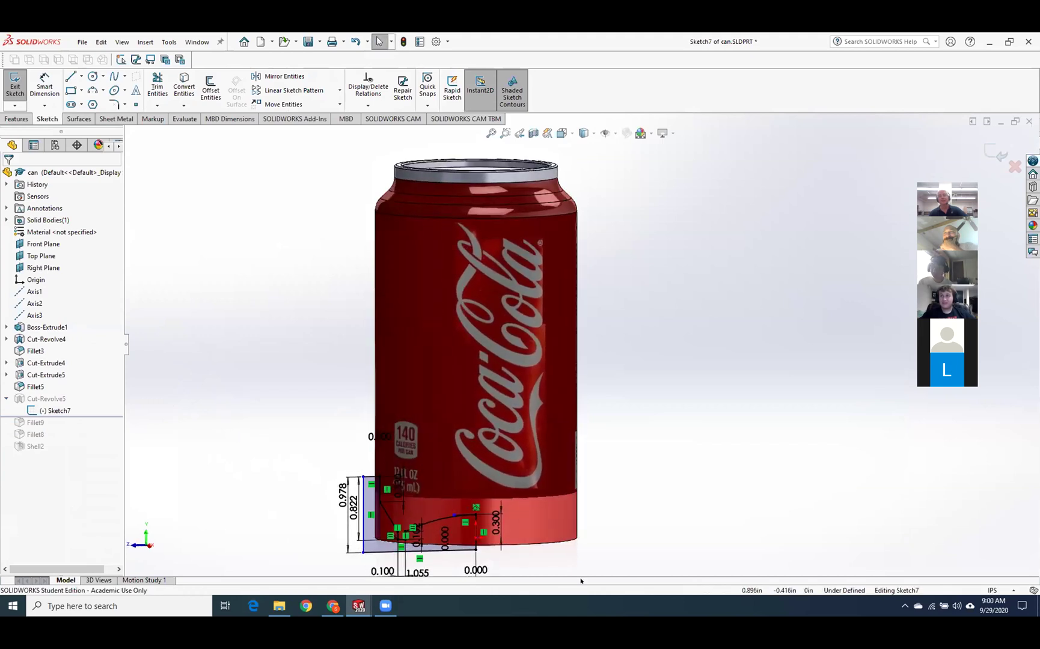
{"action": "scroll", "coordinate": [513, 554], "scroll_direction": "down", "scroll_amount": 3}
{"action": "scroll", "coordinate": [513, 554], "scroll_direction": "down", "scroll_amount": 2}
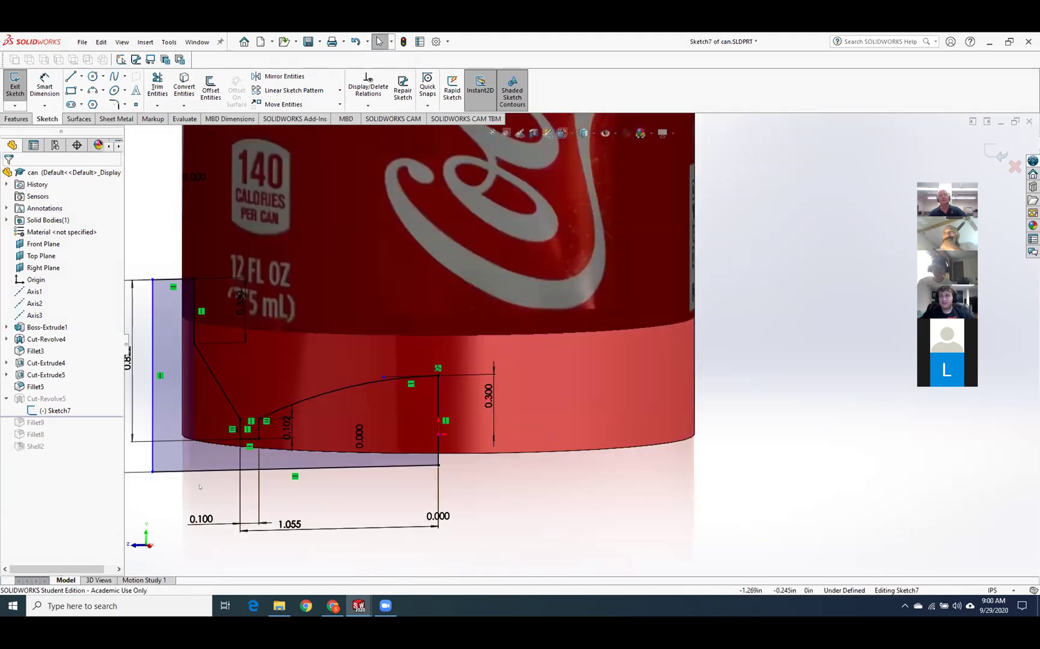
{"action": "scroll", "coordinate": [229, 450], "scroll_direction": "up", "scroll_amount": 2}
{"action": "scroll", "coordinate": [229, 450], "scroll_direction": "down", "scroll_amount": 2}
{"action": "scroll", "coordinate": [389, 474], "scroll_direction": "down", "scroll_amount": 2}
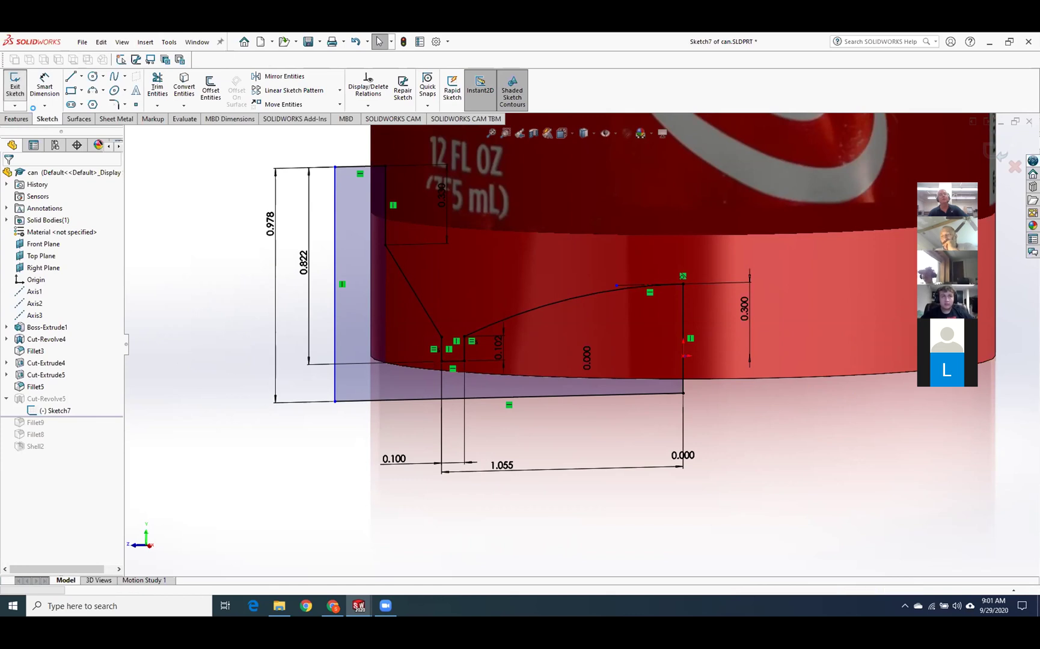
{"action": "left_click", "coordinate": [15, 84]}
{"action": "key", "text": "f"}
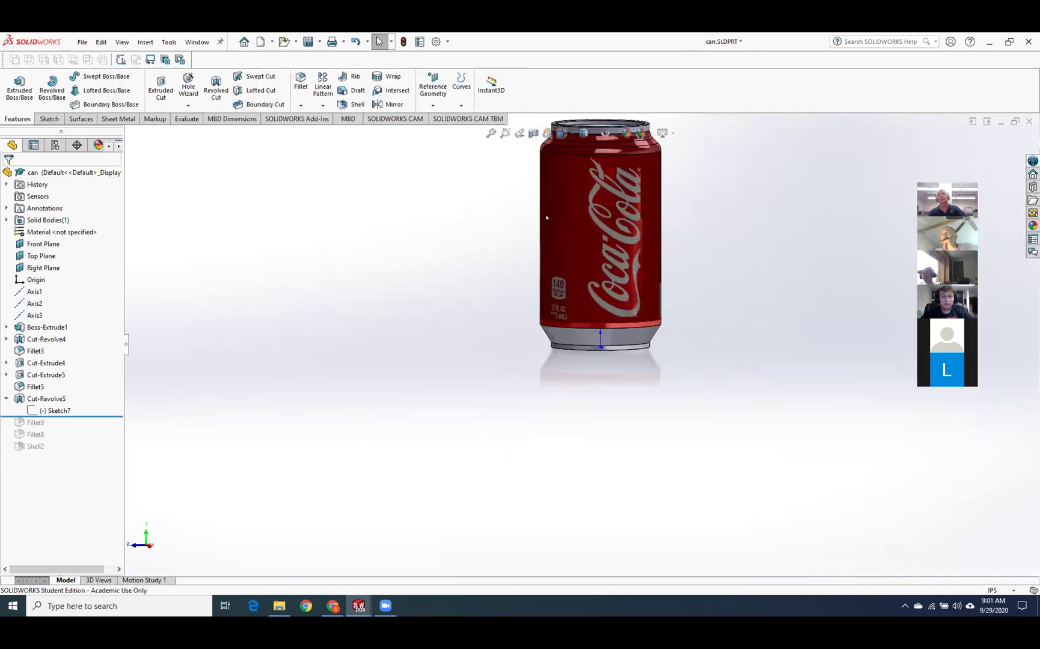
{"action": "middle_click_drag", "start_coordinate": [689, 185], "coordinate": [662, 271]}
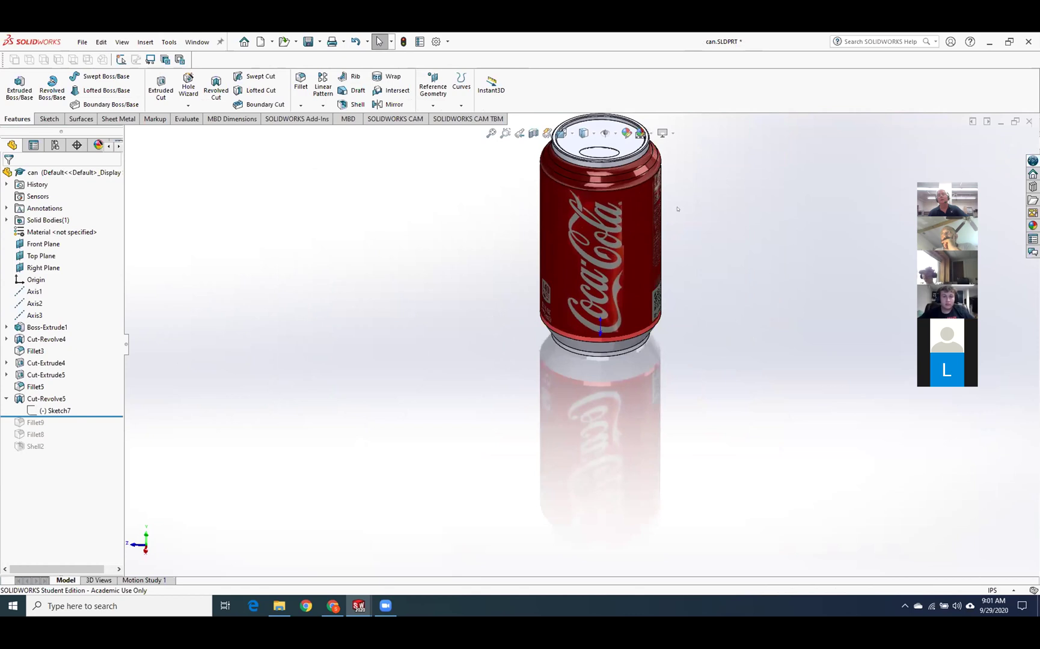
Reopen Sketch7 of Cut-Revolve5 for editing and examine the can's base profile and its dimensions up close.
{"action": "scroll", "coordinate": [672, 175], "scroll_direction": "down", "scroll_amount": 1}
{"action": "scroll", "coordinate": [668, 171], "scroll_direction": "up", "scroll_amount": 2}
{"action": "scroll", "coordinate": [658, 164], "scroll_direction": "down", "scroll_amount": 3}
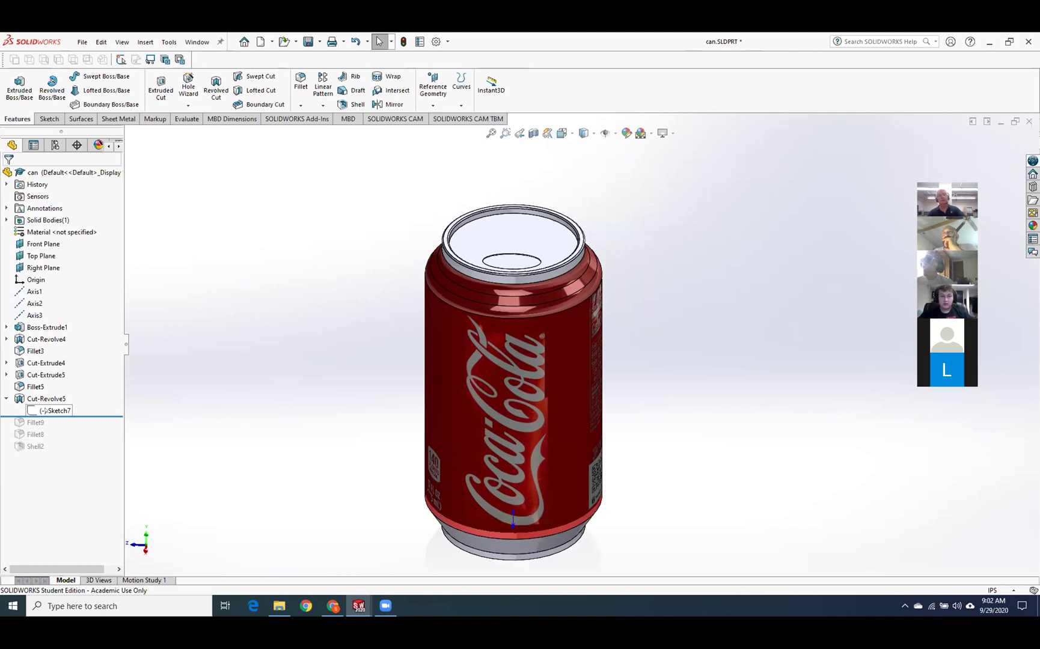
{"action": "left_click", "coordinate": [55, 410]}
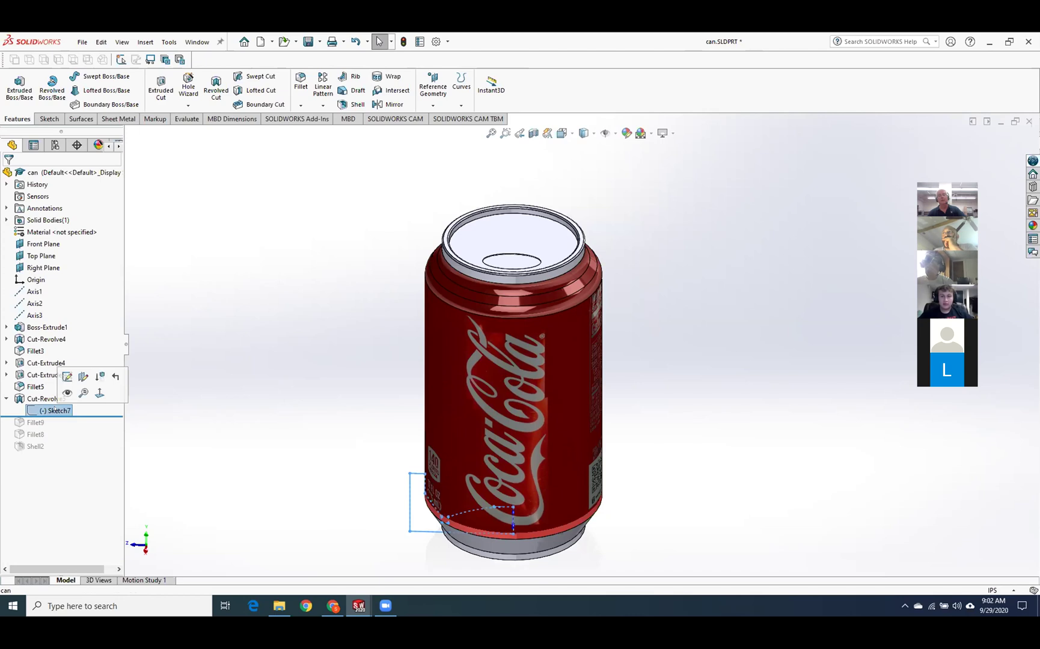
{"action": "left_click", "coordinate": [67, 376]}
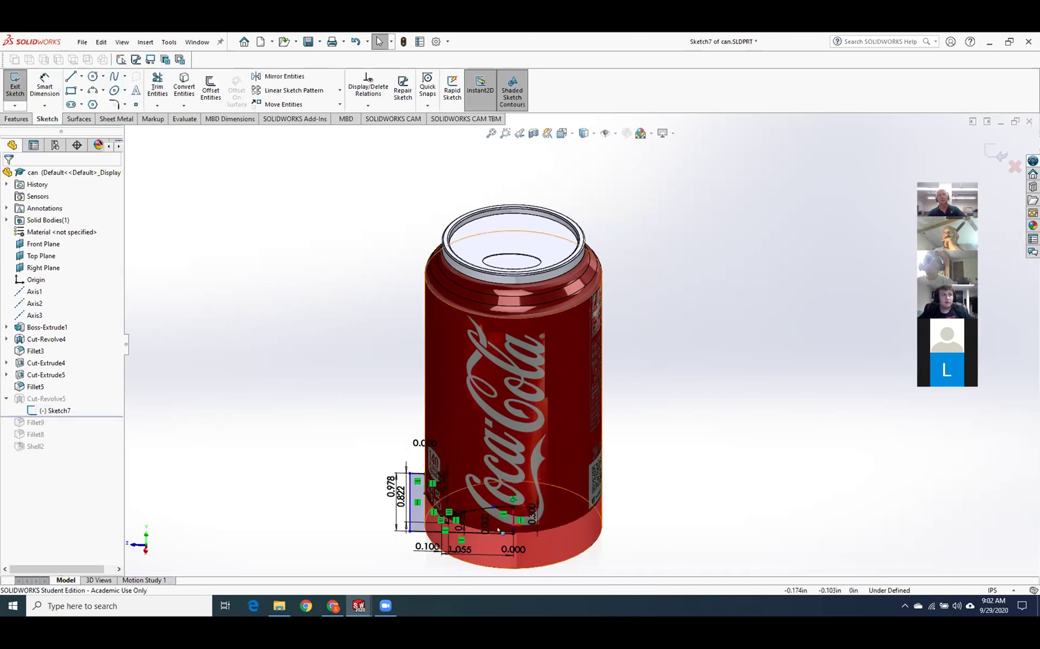
{"action": "right_click", "coordinate": [64, 411]}
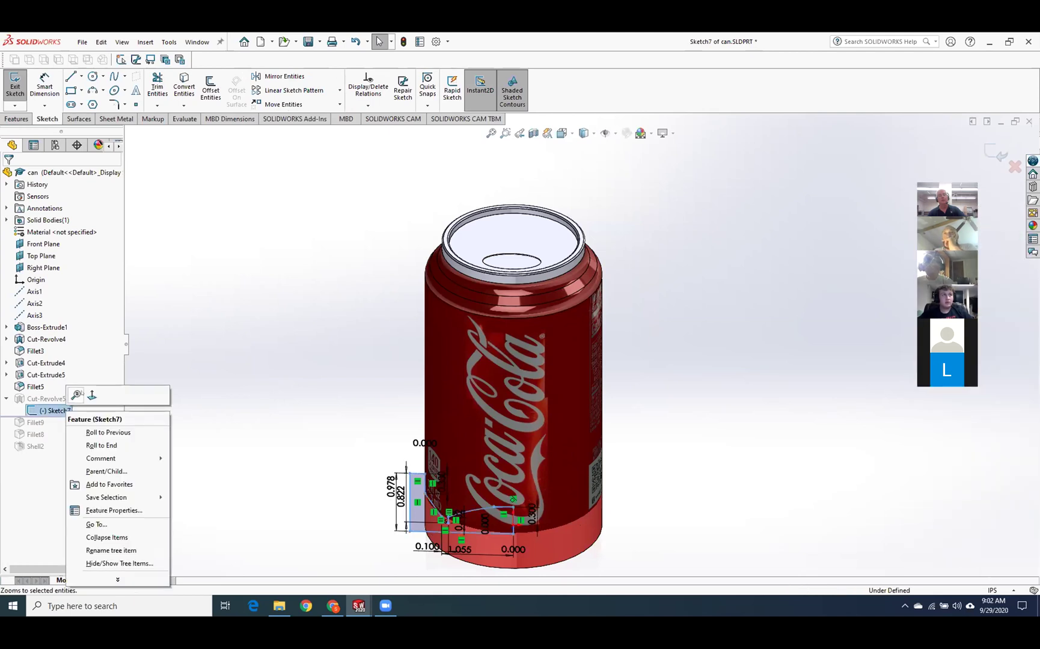
{"action": "left_click", "coordinate": [78, 396]}
{"action": "scroll", "coordinate": [556, 544], "scroll_direction": "up", "scroll_amount": 3}
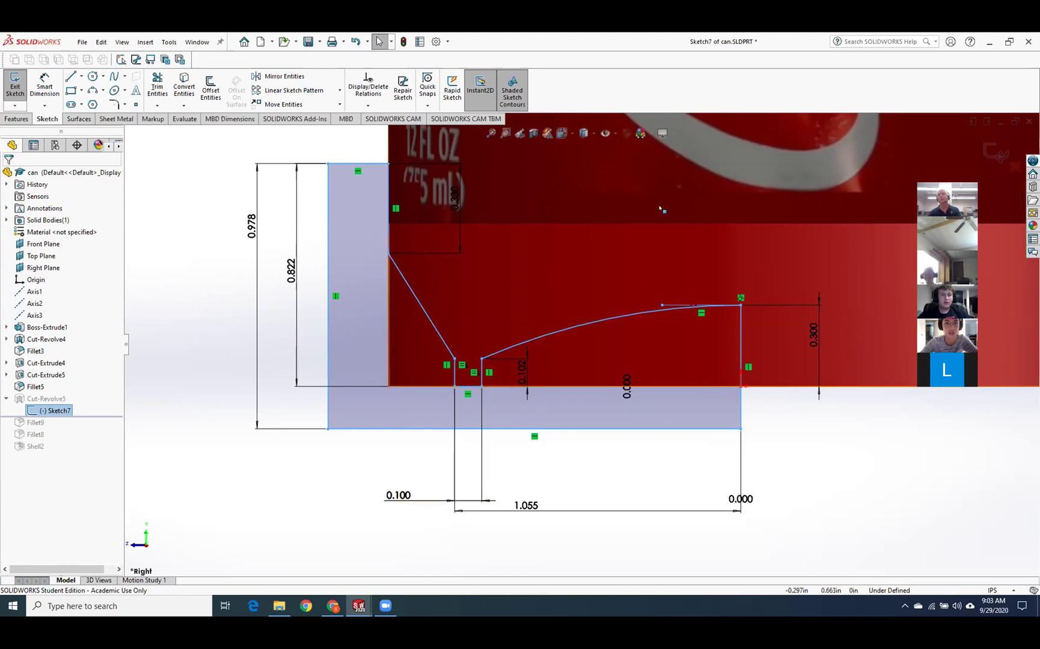
{"action": "left_click", "coordinate": [203, 347]}
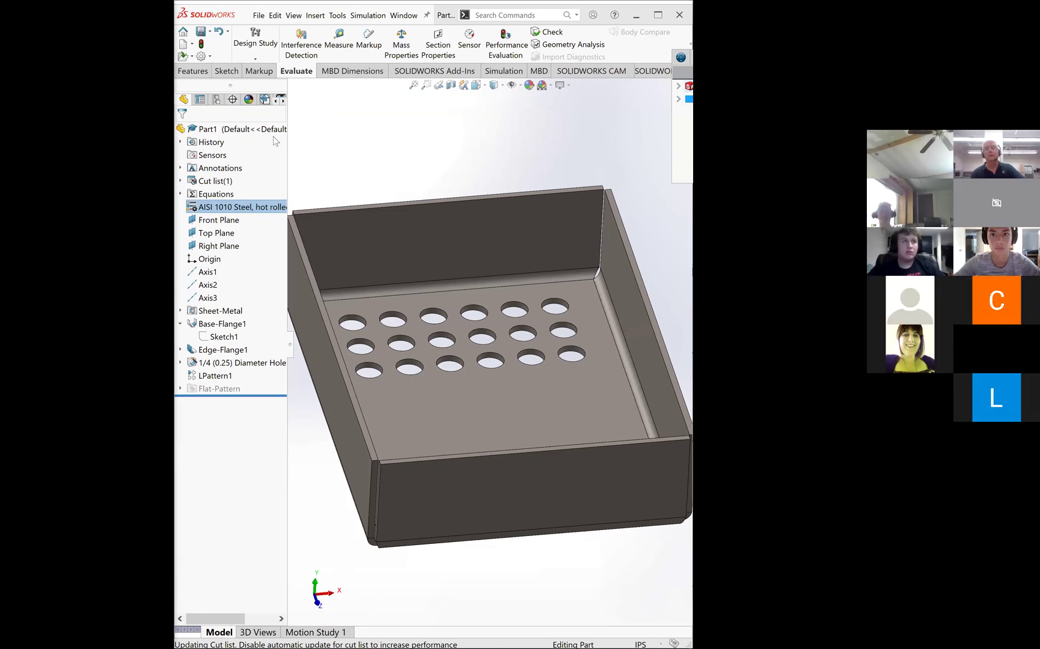
Maximize the sheet metal box part's window and look at the sketches under its 1/4 (0.25) Diameter Hole feature.
{"action": "left_click", "coordinate": [363, 116]}
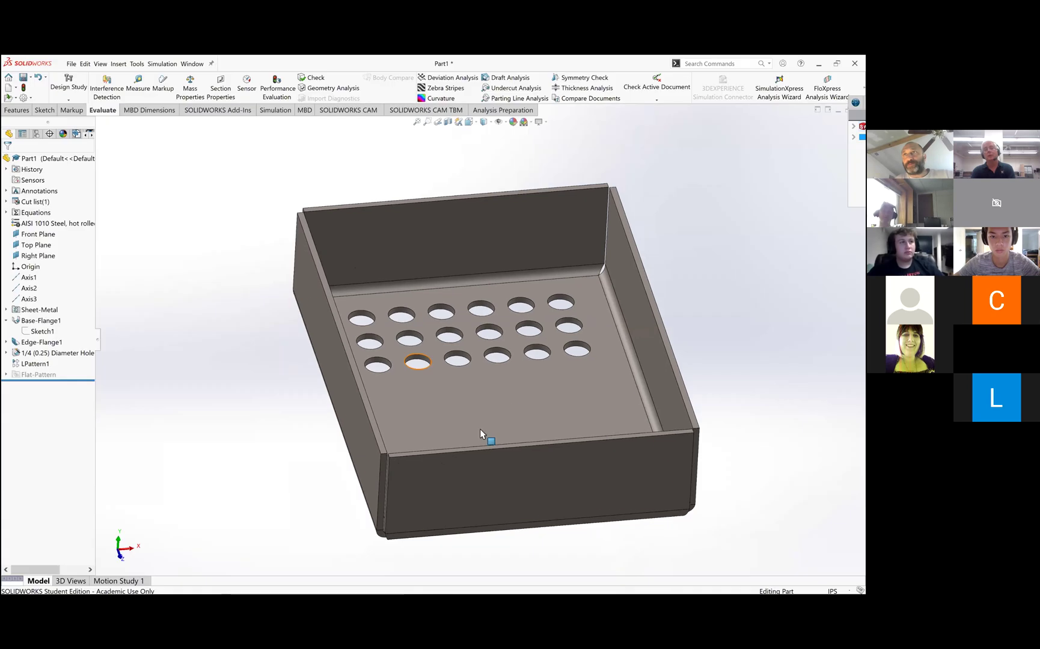
{"action": "scroll", "coordinate": [517, 392], "scroll_direction": "up", "scroll_amount": 1}
{"action": "middle_click_drag", "start_coordinate": [517, 393], "coordinate": [466, 472]}
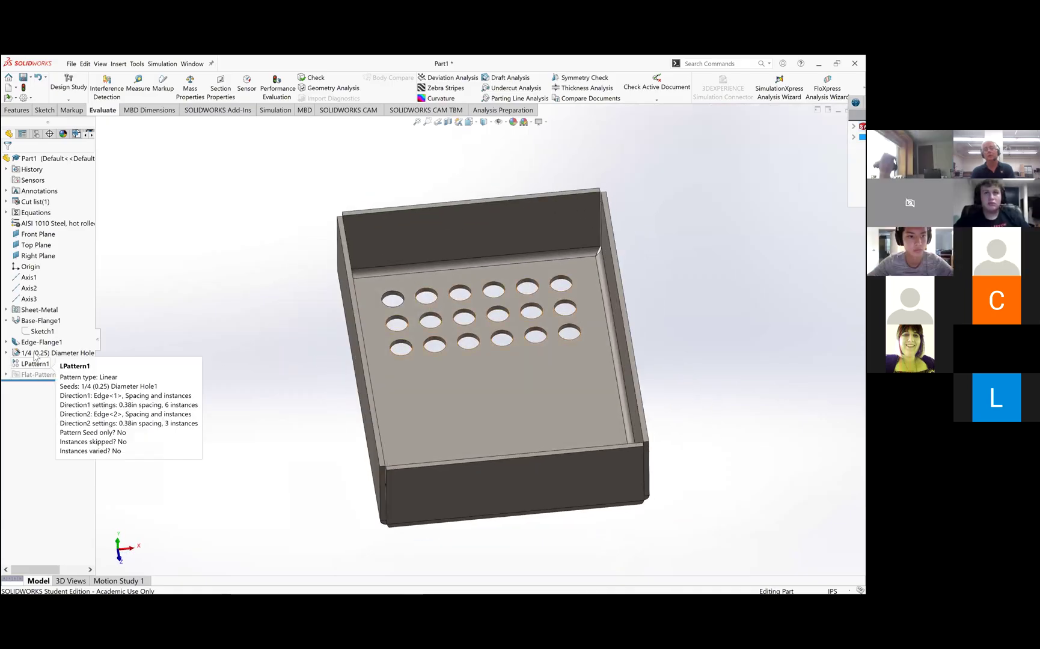
{"action": "left_click", "coordinate": [6, 353]}
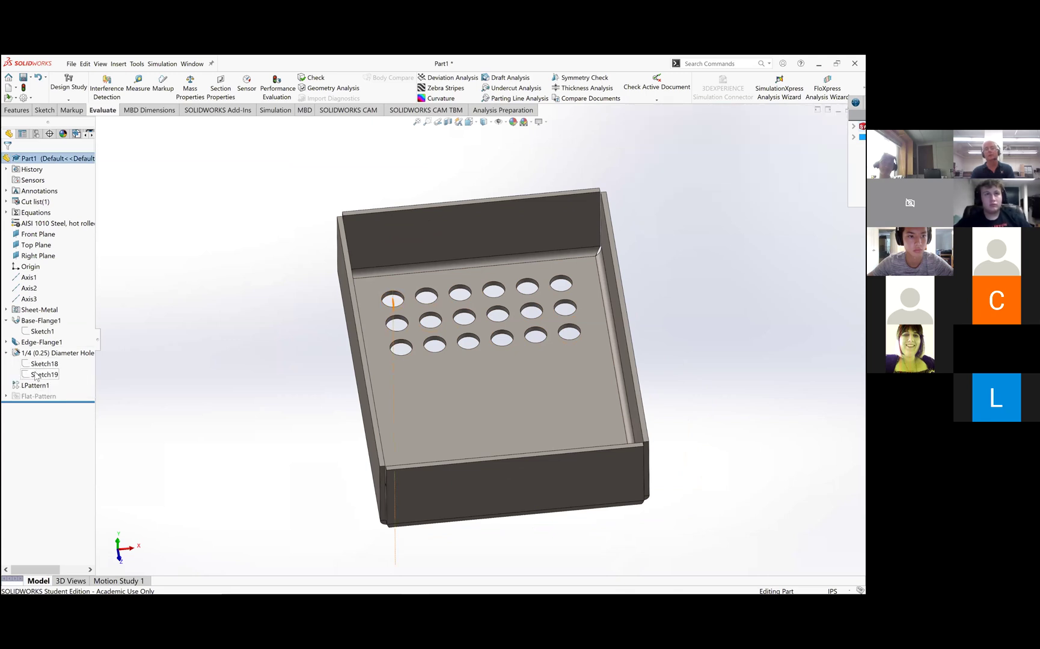
{"action": "right_click", "coordinate": [33, 374]}
{"action": "left_click", "coordinate": [69, 258]}
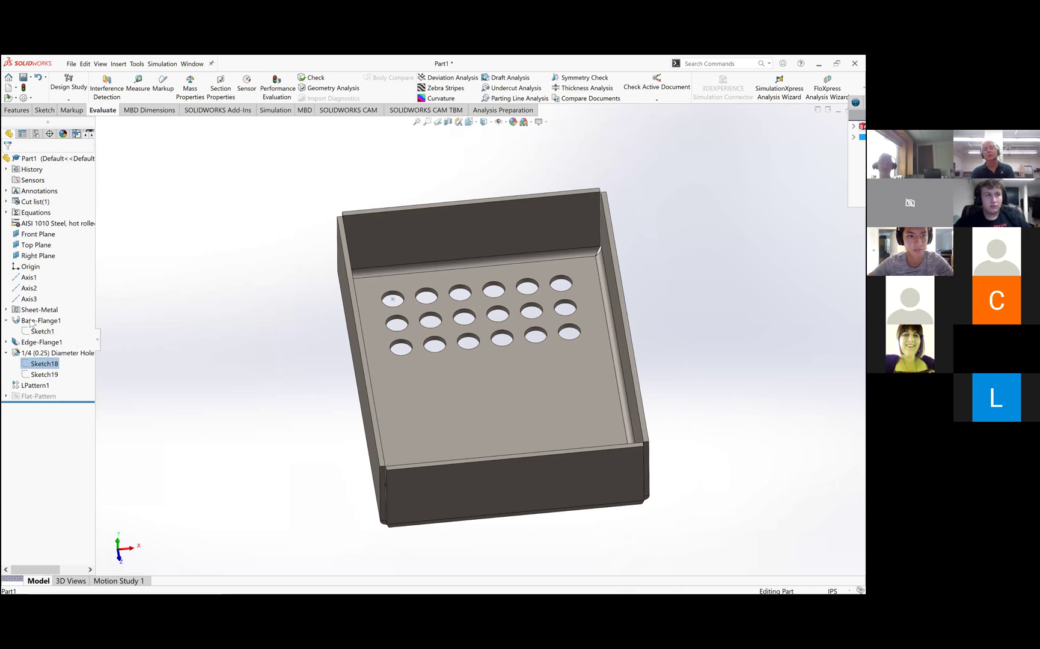
{"action": "left_click", "coordinate": [7, 354]}
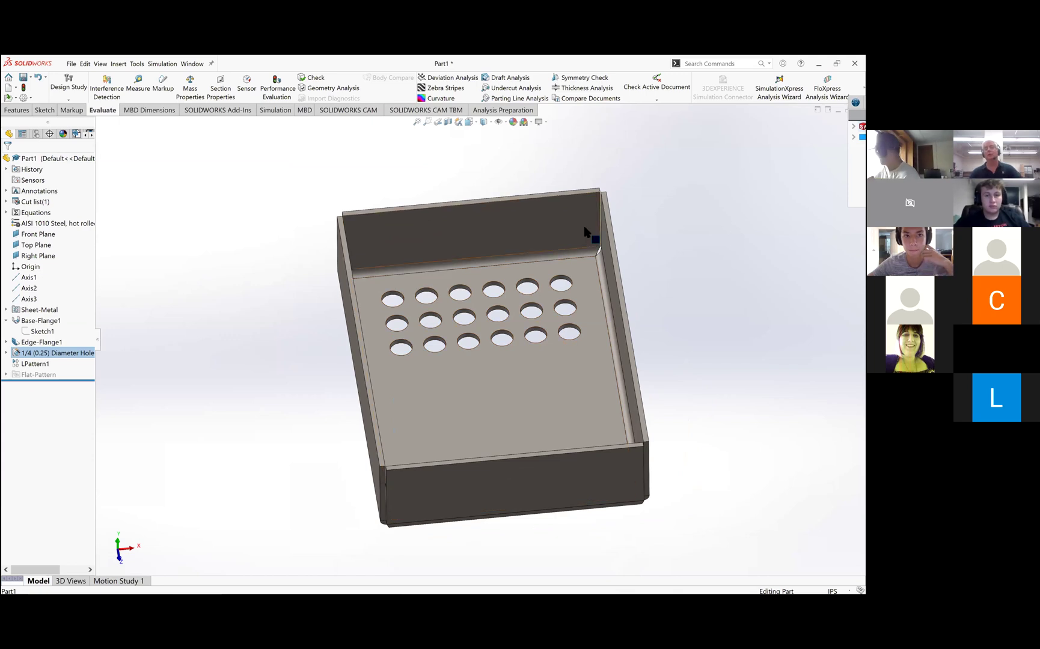
{"action": "mouse_move", "coordinate": [692, 497]}
{"action": "middle_mouse_down"}
{"action": "mouse_move", "coordinate": [706, 467]}
{"action": "mouse_move", "coordinate": [687, 497]}
{"action": "middle_mouse_up"}
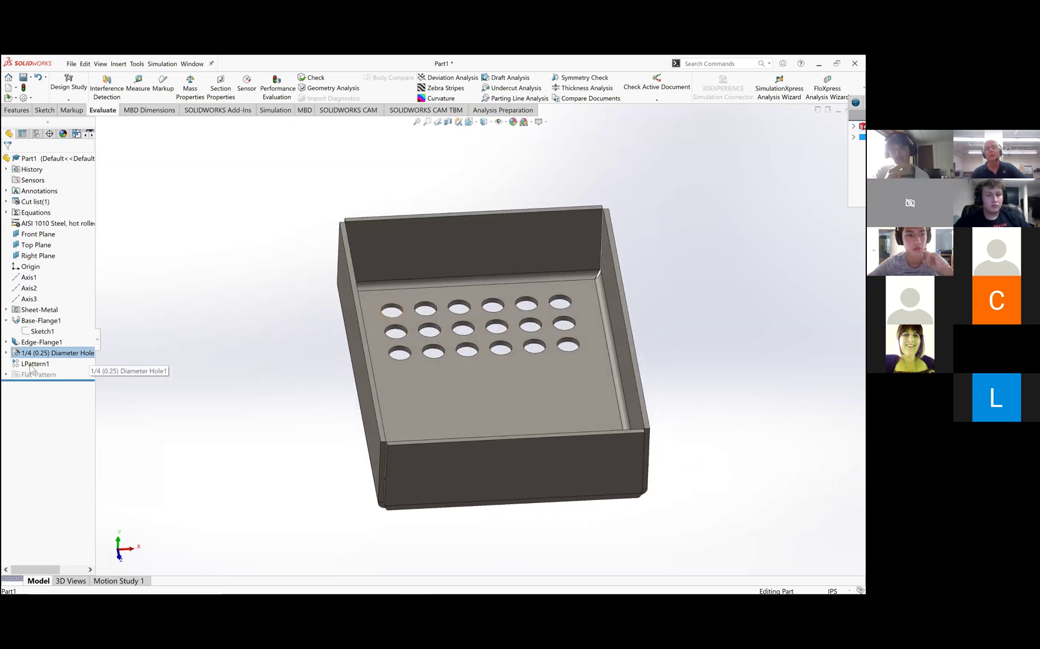
Open Sketch19 of the 1/4 (0.25) Diameter Hole feature, view the hole profile, and exit the sketch.
{"action": "right_click", "coordinate": [55, 354]}
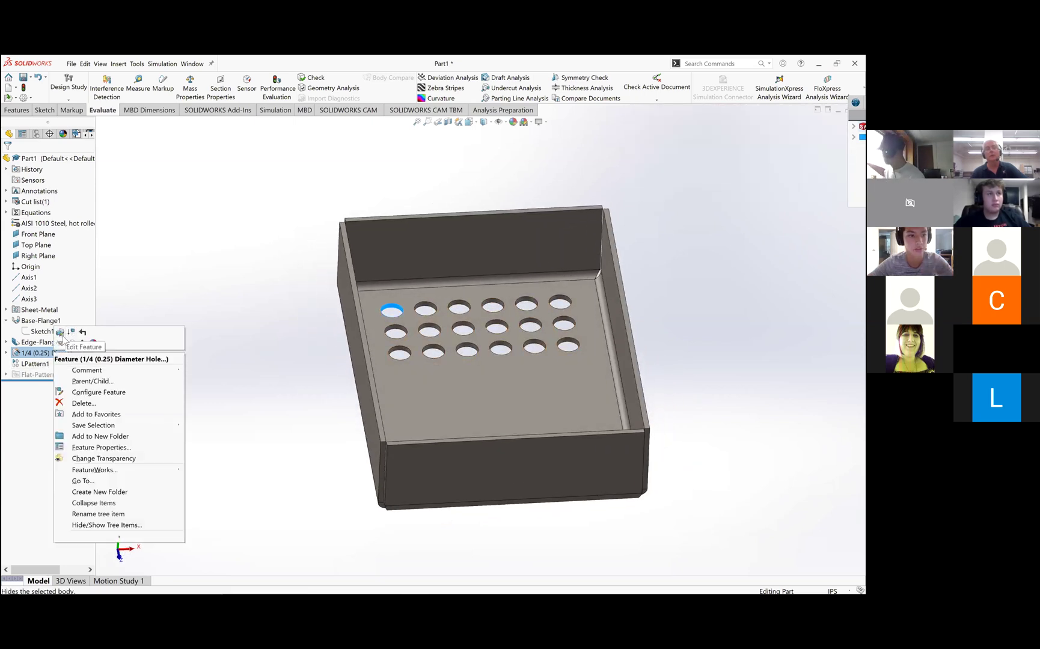
{"action": "left_click", "coordinate": [9, 356]}
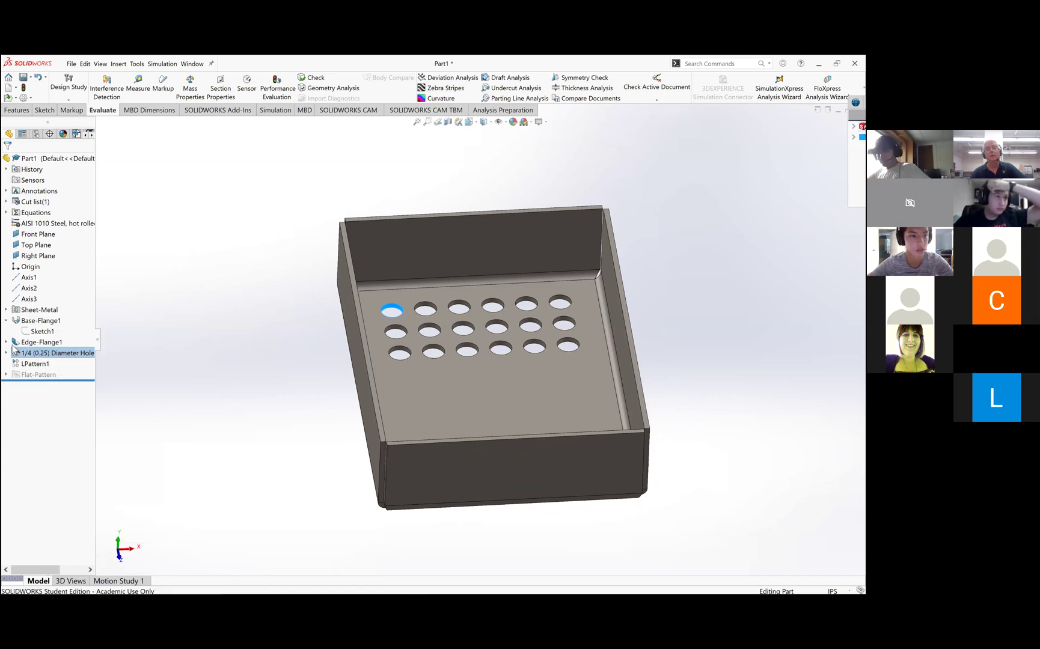
{"action": "left_click", "coordinate": [9, 355]}
{"action": "right_click", "coordinate": [33, 373]}
{"action": "left_click", "coordinate": [38, 352]}
{"action": "mouse_move", "coordinate": [346, 323]}
{"action": "middle_mouse_down"}
{"action": "mouse_move", "coordinate": [376, 370]}
{"action": "mouse_move", "coordinate": [385, 364]}
{"action": "middle_mouse_up"}
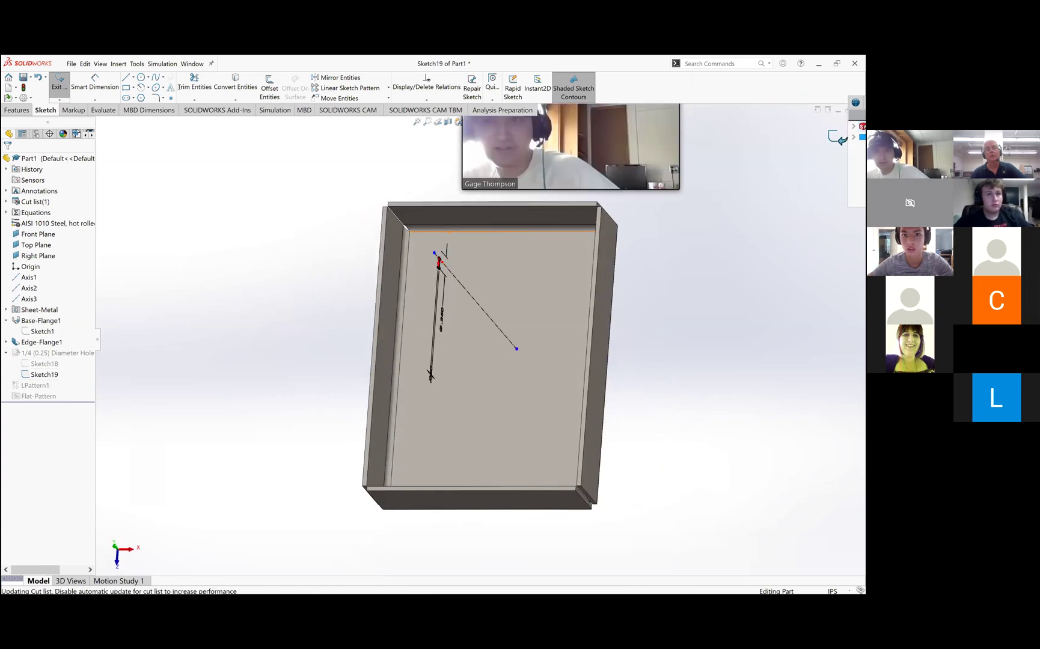
{"action": "key", "text": "ctrl+b"}
Examine the box's flange corner, check the seed hole's location dimensions in Sketch18, and exit the sketch.
{"action": "mouse_move", "coordinate": [562, 533]}
{"action": "middle_mouse_down"}
{"action": "mouse_move", "coordinate": [599, 480]}
{"action": "mouse_move", "coordinate": [442, 425]}
{"action": "middle_mouse_up"}
{"action": "scroll", "coordinate": [466, 441], "scroll_direction": "down", "scroll_amount": 5}
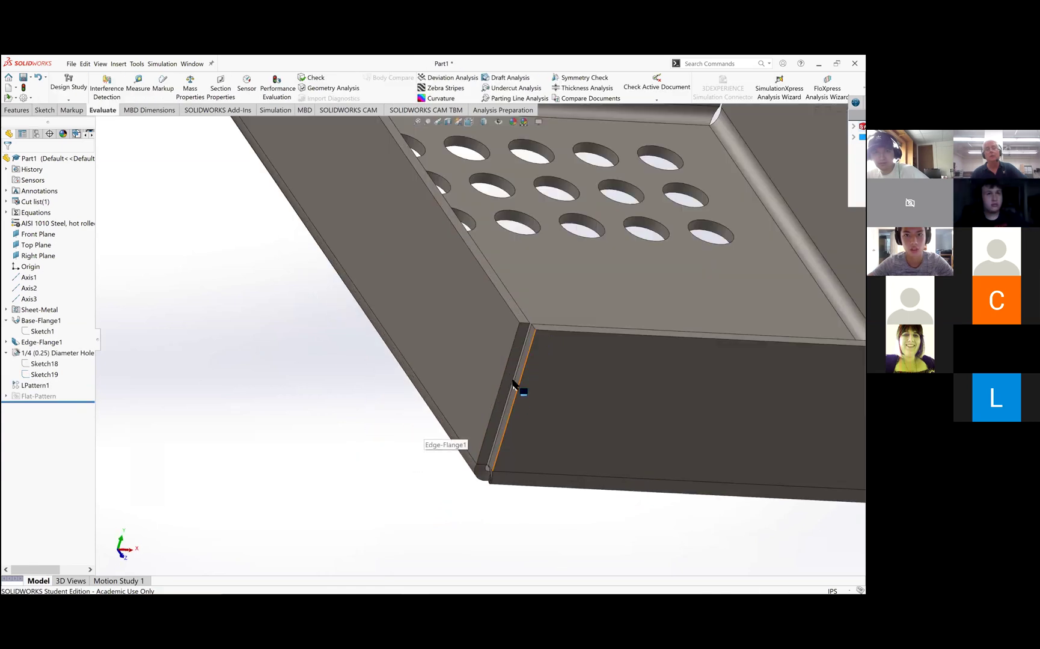
{"action": "scroll", "coordinate": [496, 417], "scroll_direction": "up", "scroll_amount": 6}
{"action": "middle_click_drag", "start_coordinate": [665, 362], "coordinate": [568, 390]}
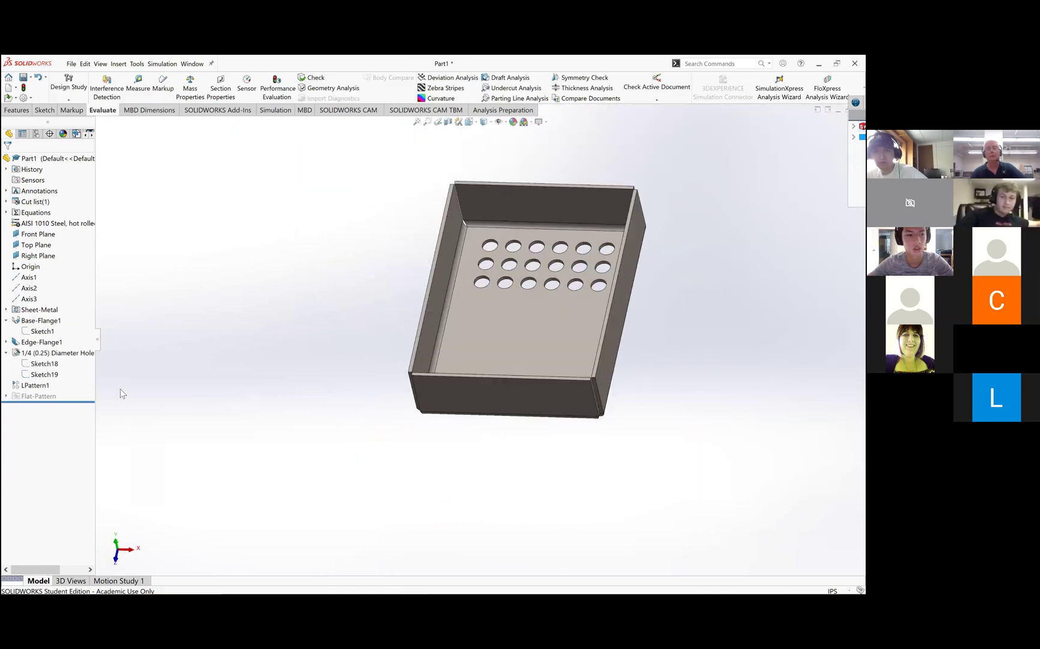
{"action": "right_click", "coordinate": [43, 367]}
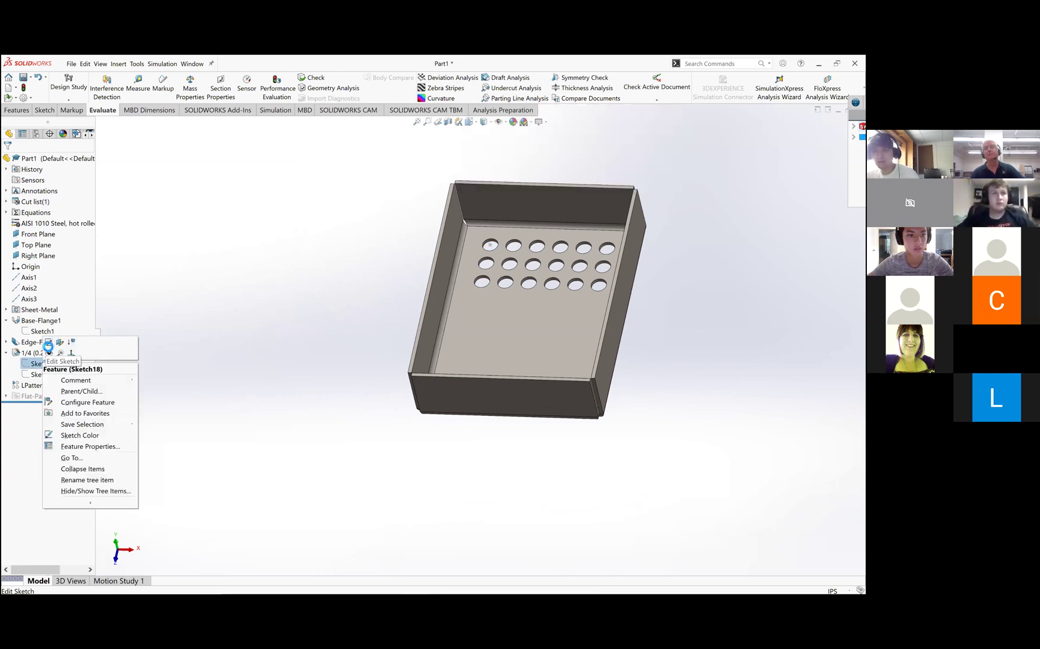
{"action": "left_click", "coordinate": [53, 344]}
{"action": "scroll", "coordinate": [509, 179], "scroll_direction": "down", "scroll_amount": 3}
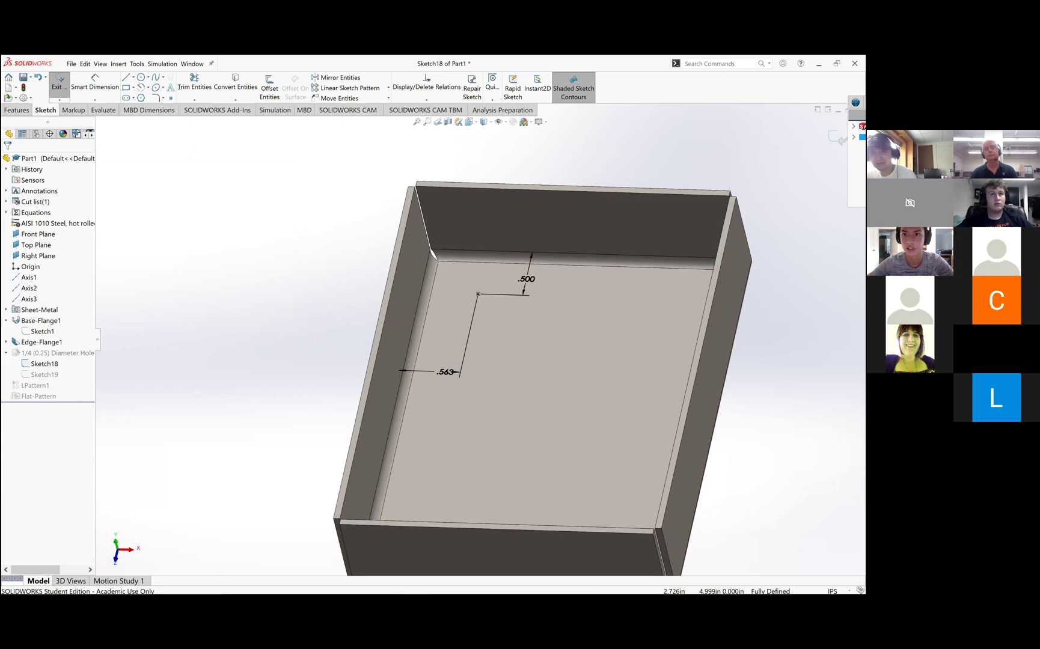
{"action": "left_click", "coordinate": [837, 137]}
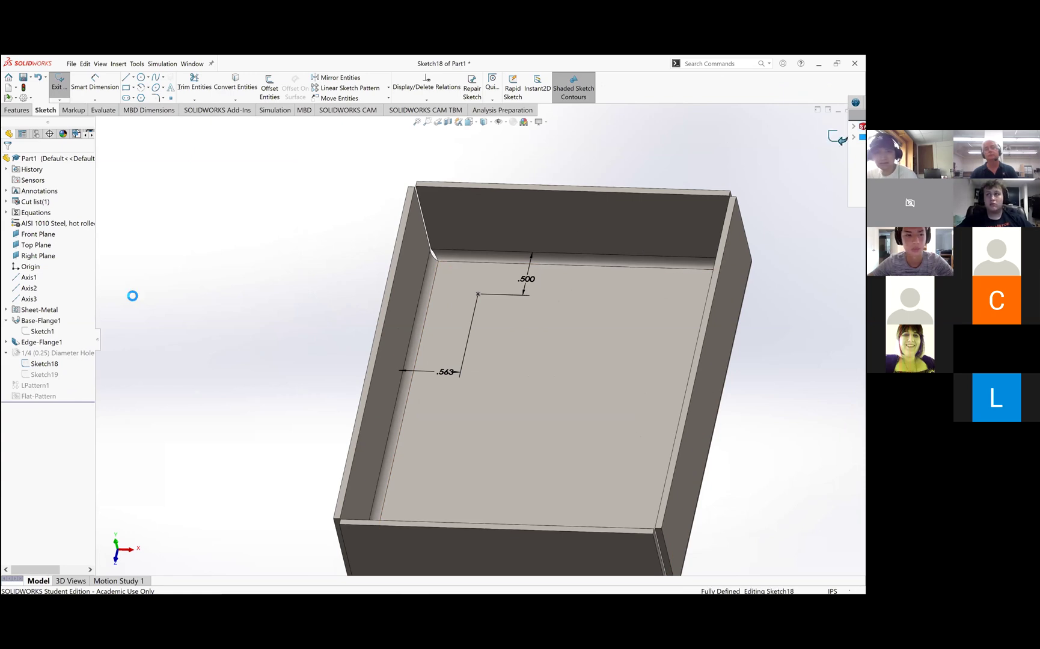
Highlight LPattern1 and examine the hole pattern in the box floor from several angles.
{"action": "left_click", "coordinate": [35, 386]}
{"action": "scroll", "coordinate": [674, 415], "scroll_direction": "up", "scroll_amount": 3}
{"action": "middle_click_drag", "start_coordinate": [650, 383], "coordinate": [670, 371]}
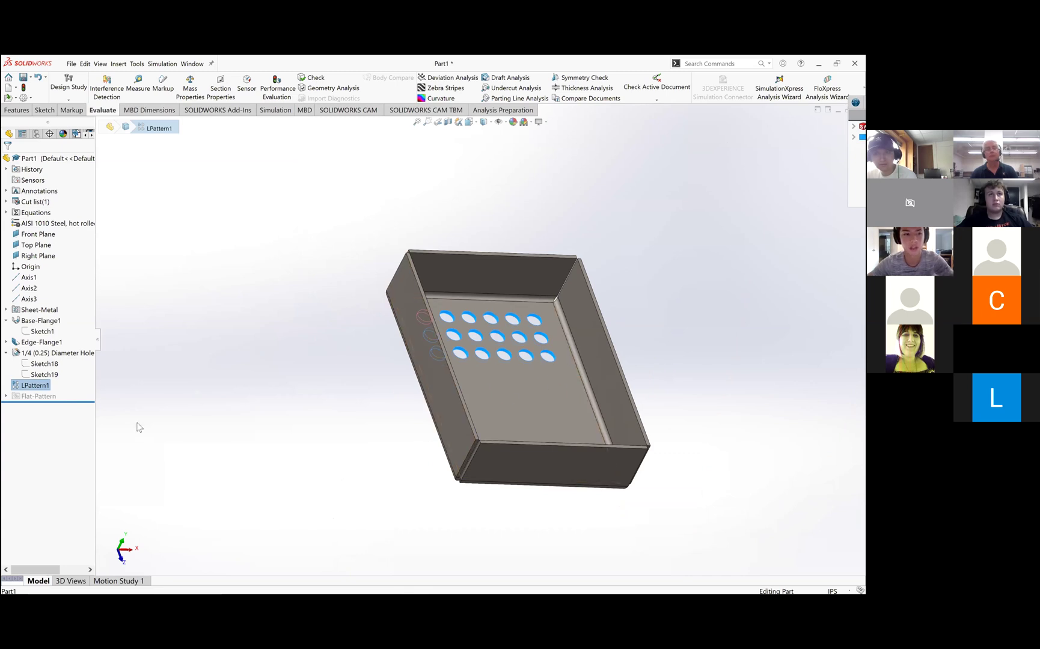
{"action": "left_click", "coordinate": [23, 387]}
{"action": "left_click", "coordinate": [28, 386]}
{"action": "left_click", "coordinate": [355, 384]}
{"action": "middle_click_drag", "start_coordinate": [481, 361], "coordinate": [535, 343]}
{"action": "scroll", "coordinate": [601, 306], "scroll_direction": "down", "scroll_amount": 4}
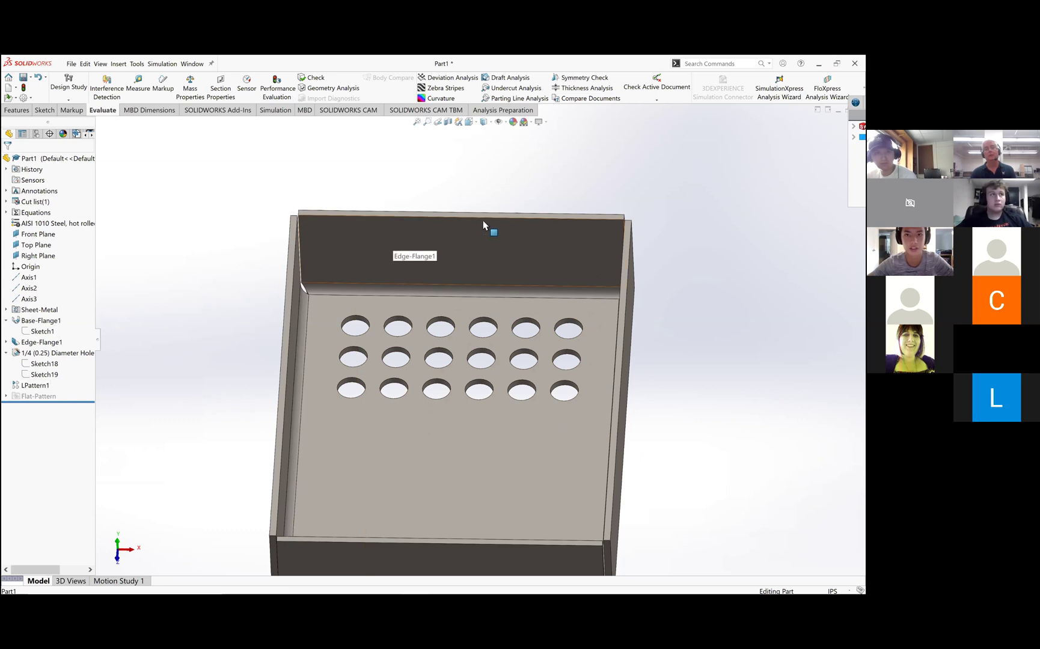
{"action": "middle_click_drag", "start_coordinate": [483, 394], "coordinate": [682, 295]}
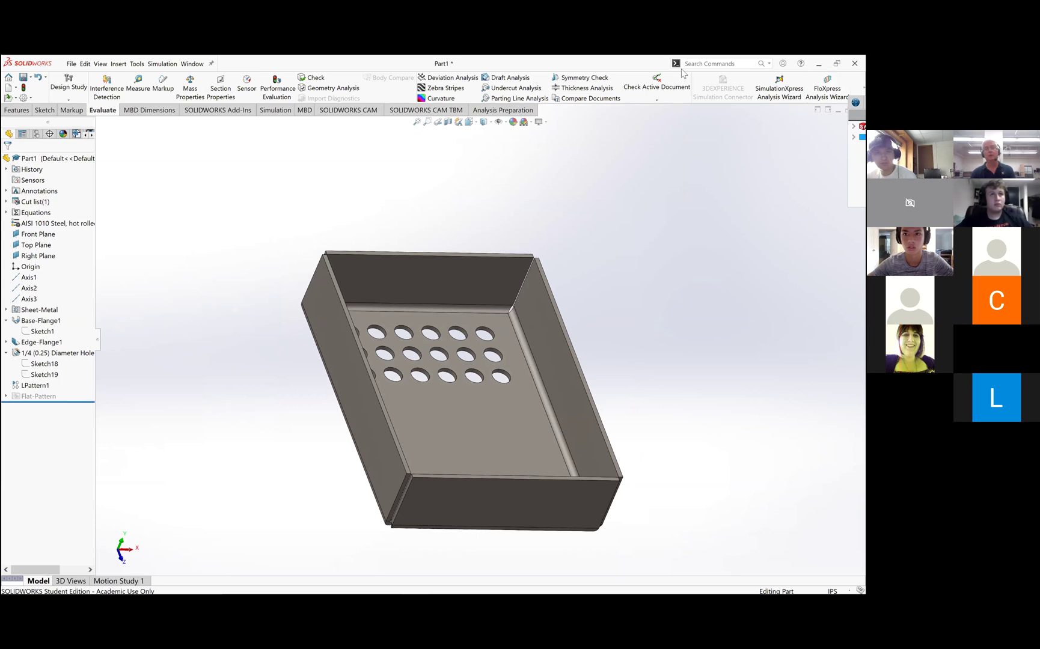
{"action": "key", "text": "super+Down"}
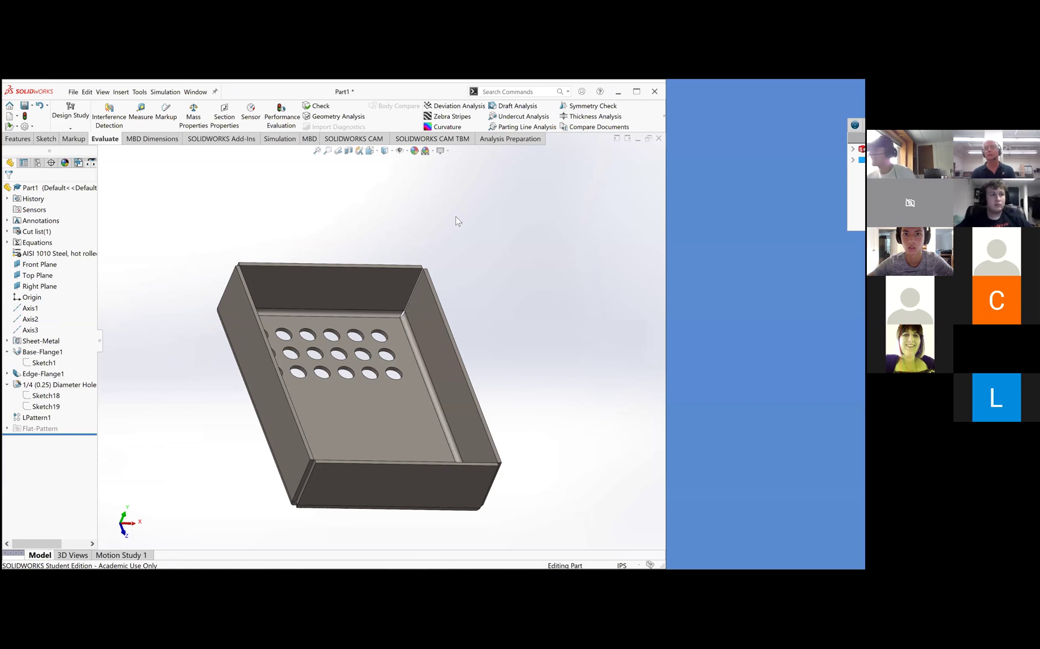
{"action": "key", "text": "super+Up"}
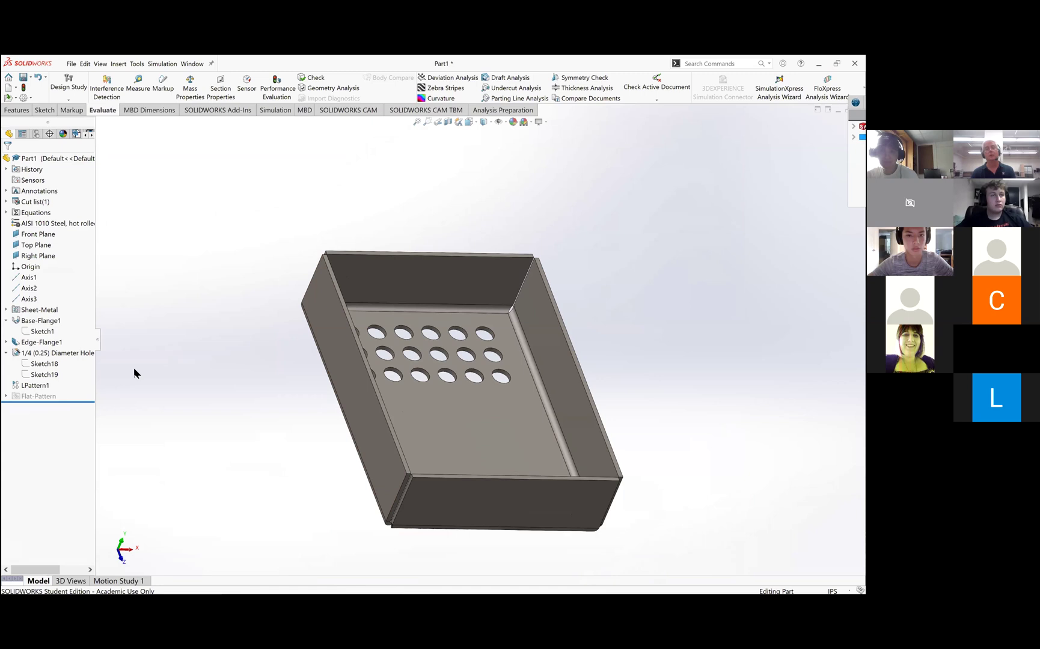
Measure the distance between the outer faces of the box's two long side flanges, and end the measurement.
{"action": "middle_click_drag", "start_coordinate": [647, 453], "coordinate": [603, 334]}
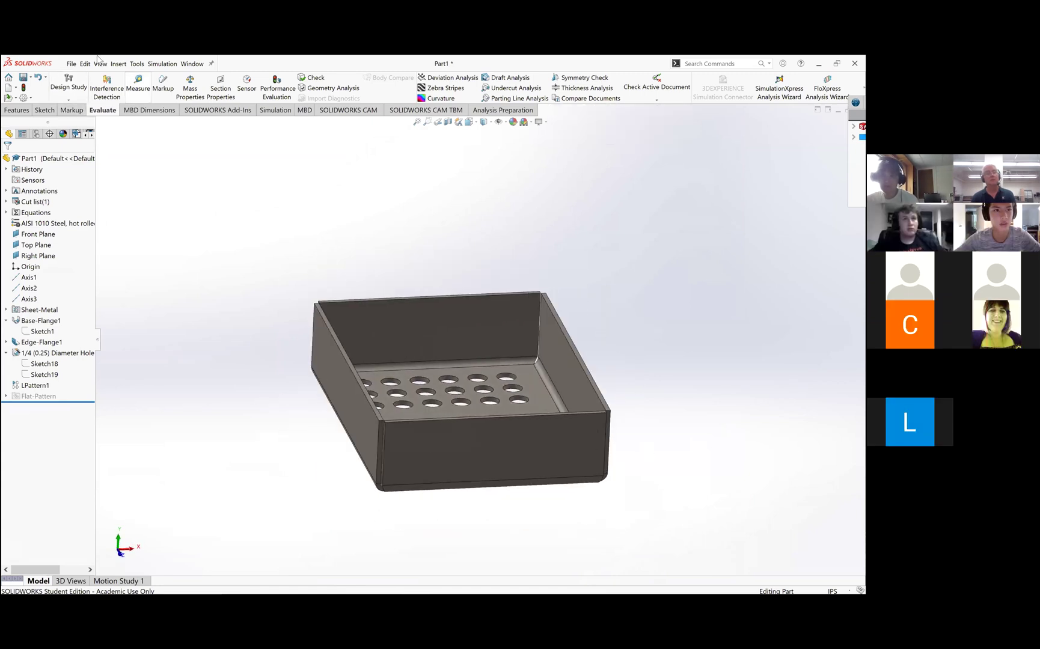
{"action": "left_click", "coordinate": [138, 84]}
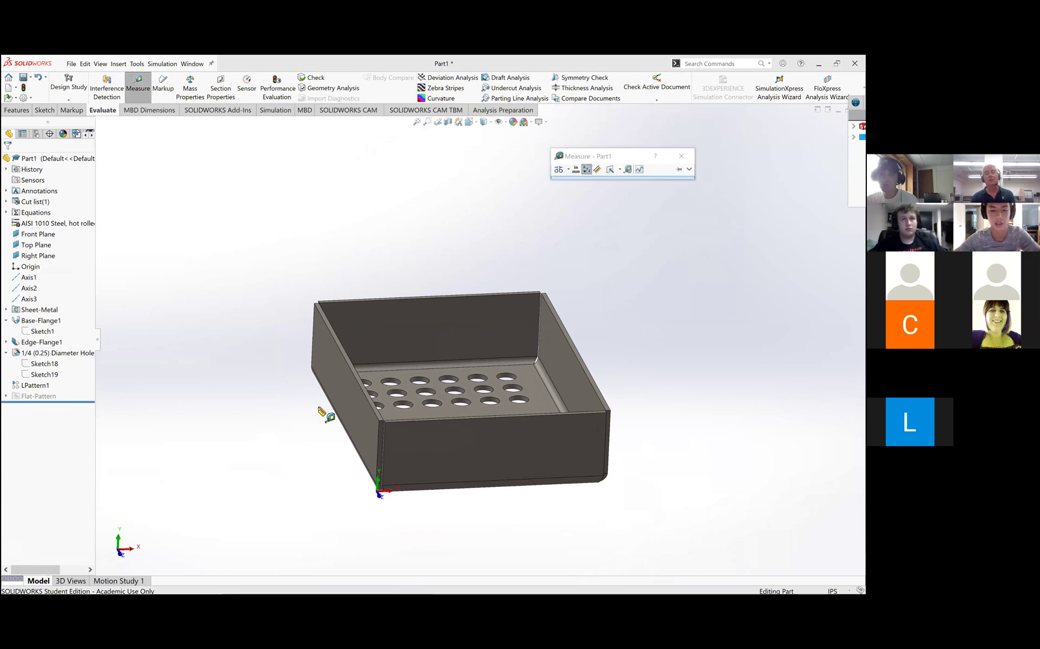
{"action": "left_click", "coordinate": [336, 388]}
{"action": "middle_click_drag", "start_coordinate": [451, 383], "coordinate": [528, 408]}
{"action": "left_click", "coordinate": [529, 407]}
{"action": "middle_click_drag", "start_coordinate": [655, 451], "coordinate": [580, 256]}
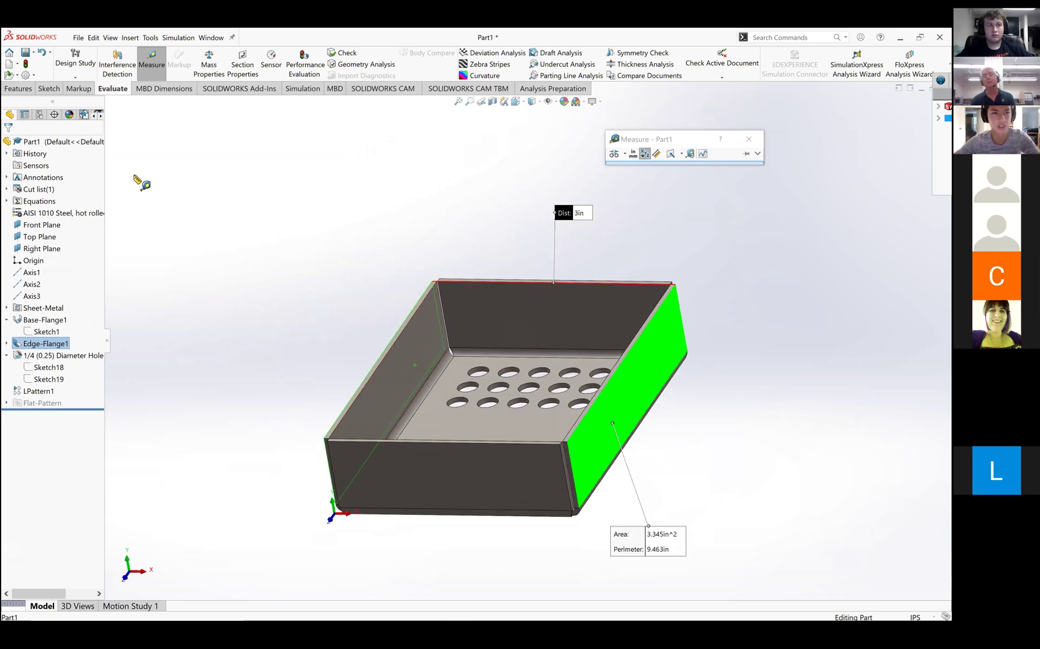
{"action": "key", "text": "Escape"}
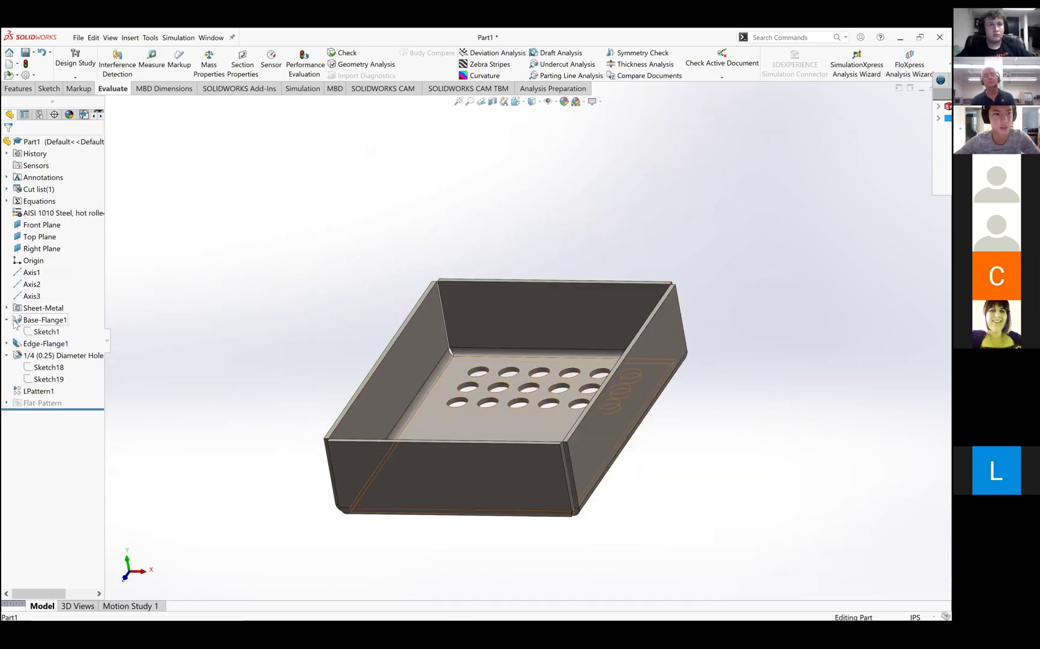
Check Sketch1 of Base-Flange1 and the sketches and bends under Edge-Flange1, leaving both features collapsed.
{"action": "right_click", "coordinate": [36, 334]}
{"action": "left_click", "coordinate": [50, 322]}
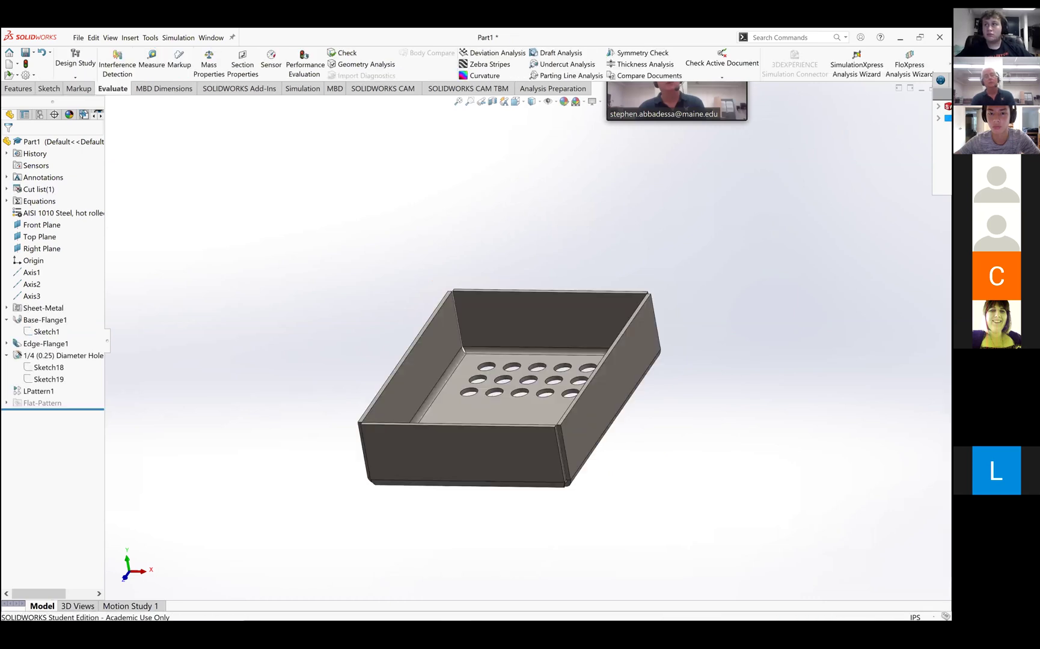
{"action": "middle_click_drag", "start_coordinate": [551, 494], "coordinate": [601, 494]}
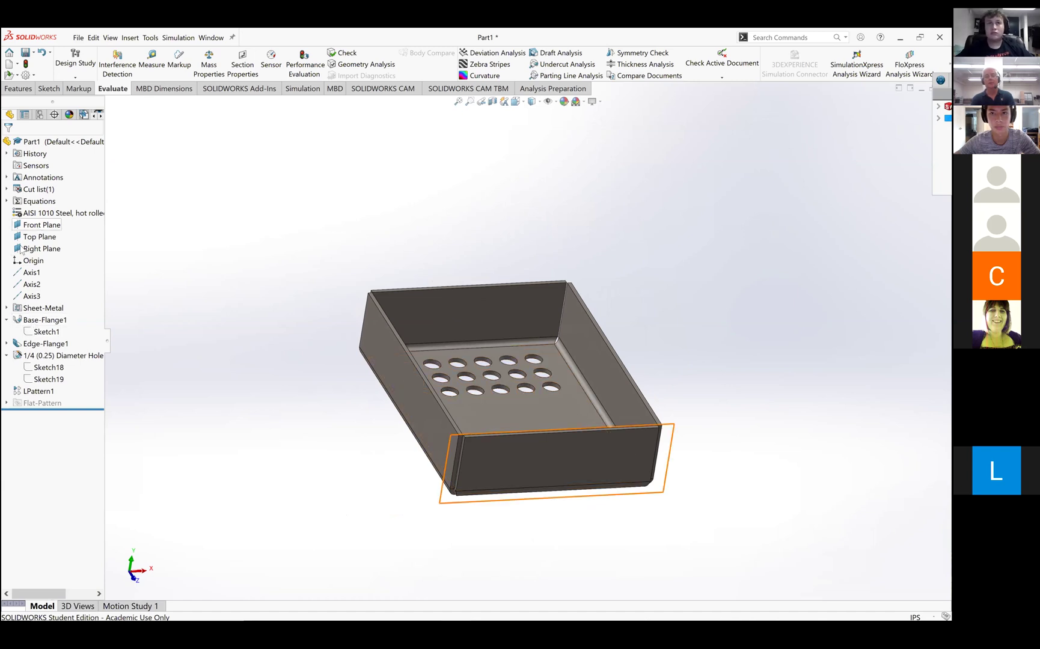
{"action": "left_click", "coordinate": [7, 319]}
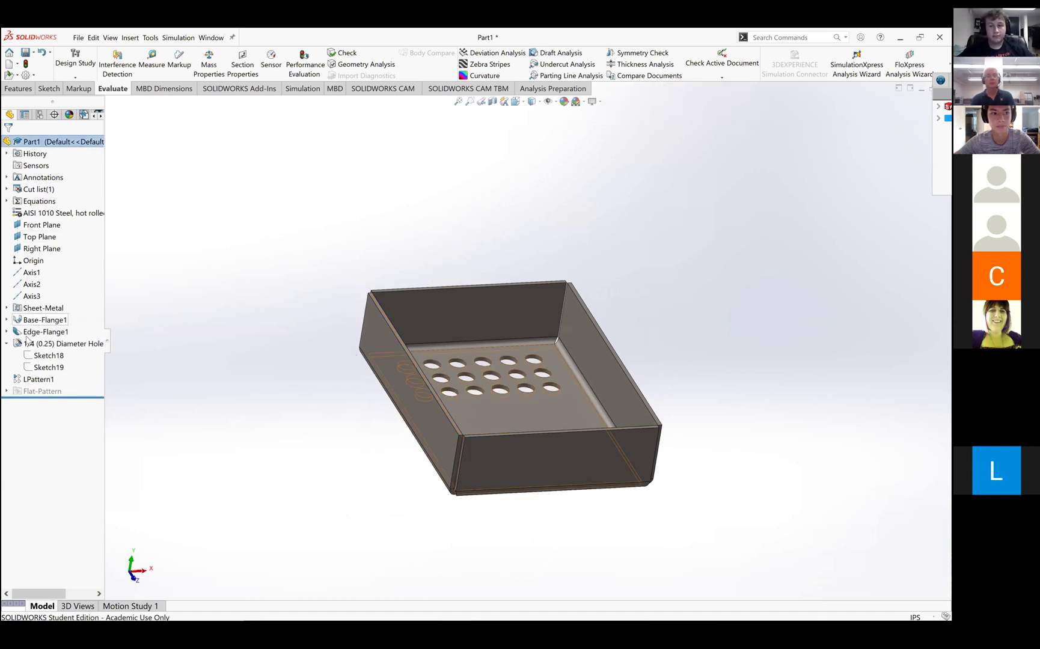
{"action": "left_click", "coordinate": [7, 332]}
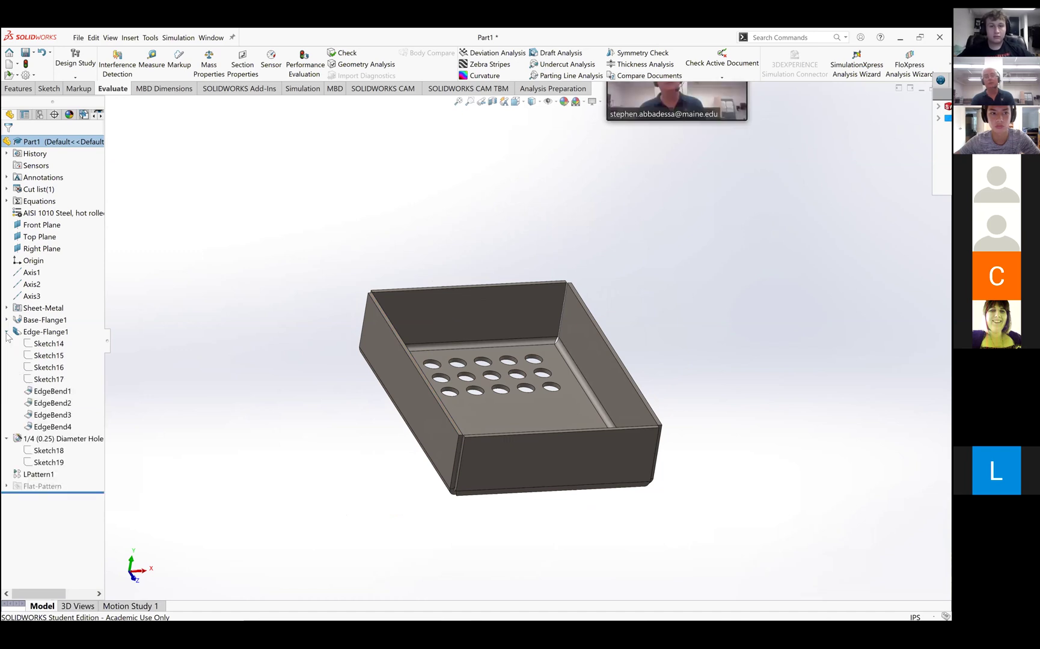
{"action": "left_click", "coordinate": [6, 333]}
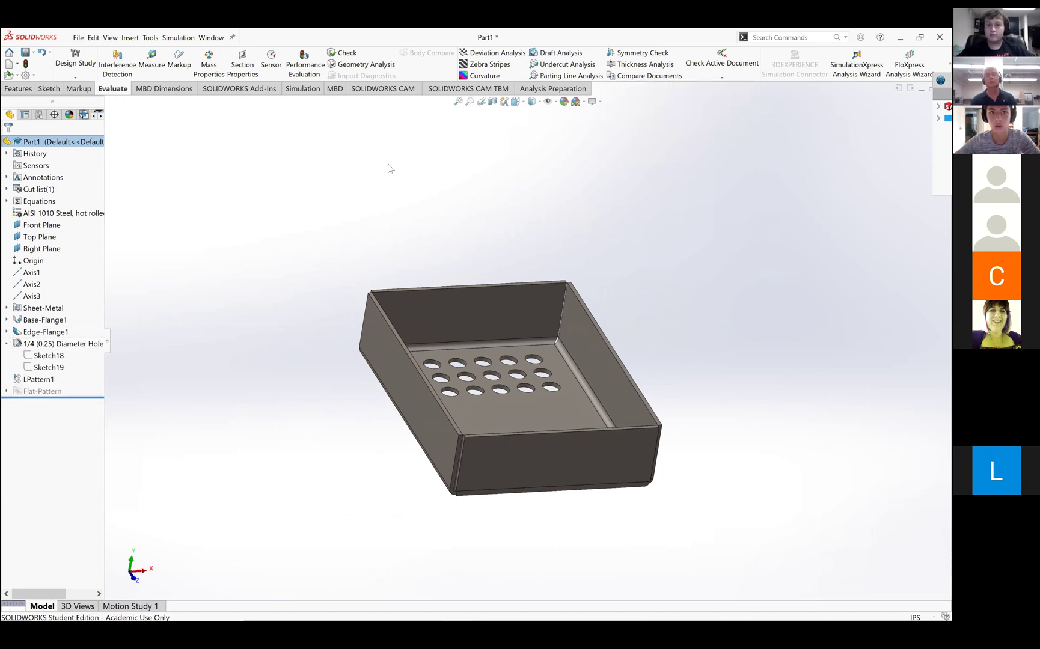
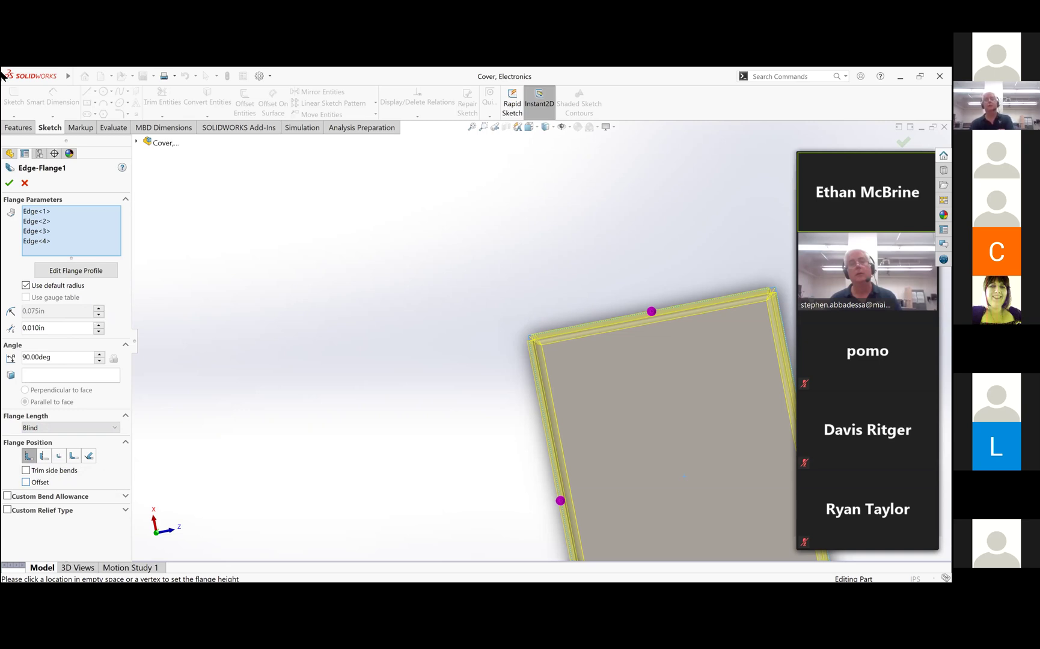
Accept Edge-Flange1 and measure the distance between the outer edges of the cover's two long side flanges.
{"action": "left_click", "coordinate": [9, 183]}
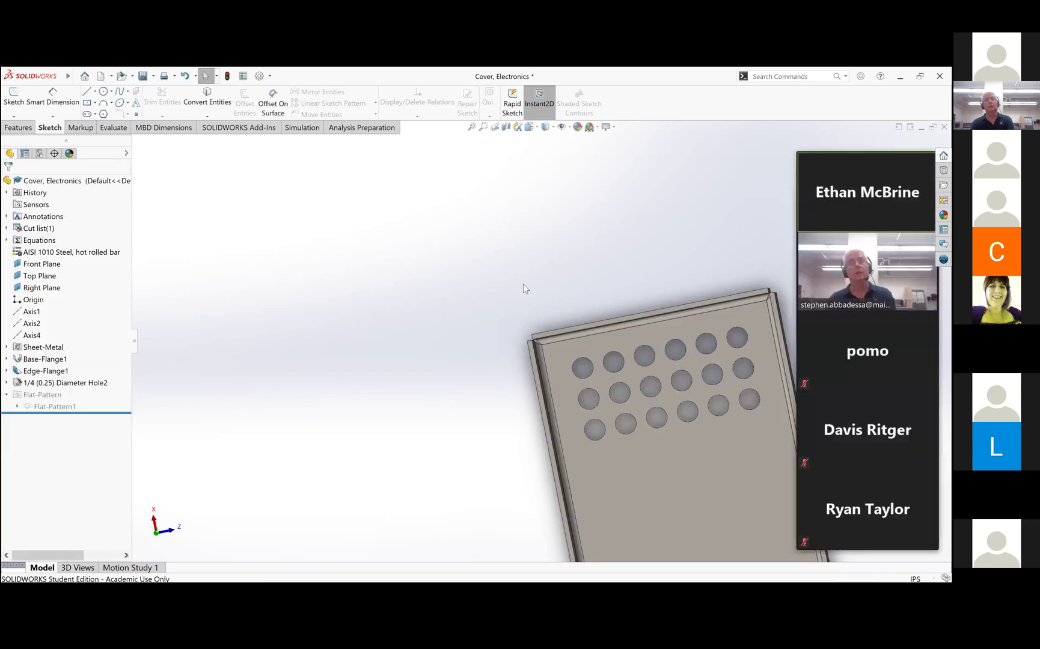
{"action": "scroll", "coordinate": [684, 367], "scroll_direction": "down", "scroll_amount": 2}
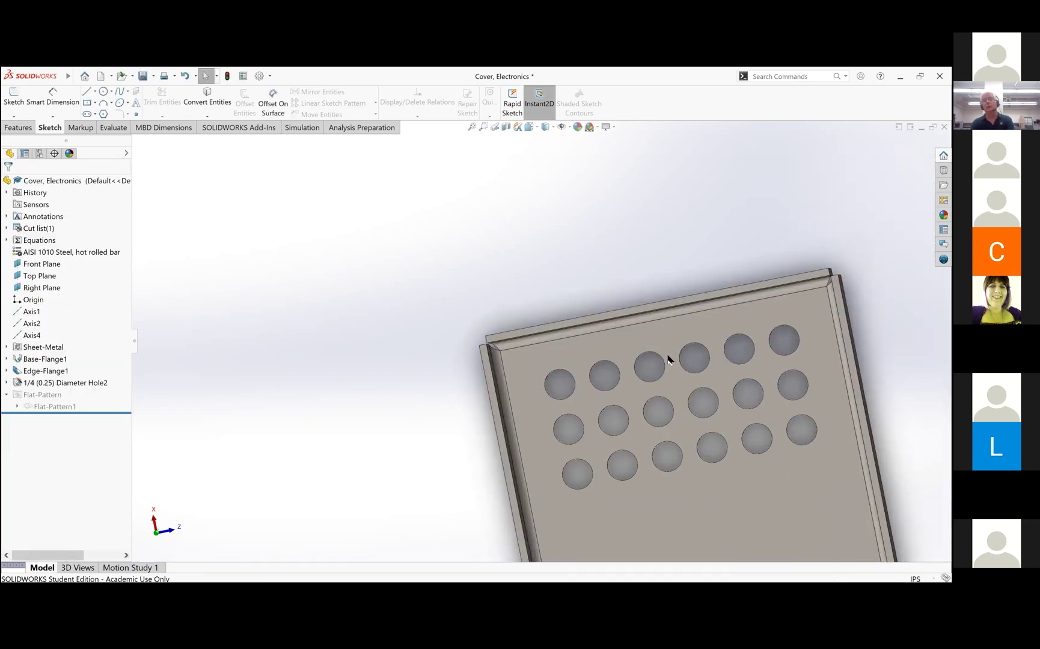
{"action": "scroll", "coordinate": [665, 352], "scroll_direction": "up", "scroll_amount": 2}
{"action": "scroll", "coordinate": [598, 280], "scroll_direction": "down", "scroll_amount": 1}
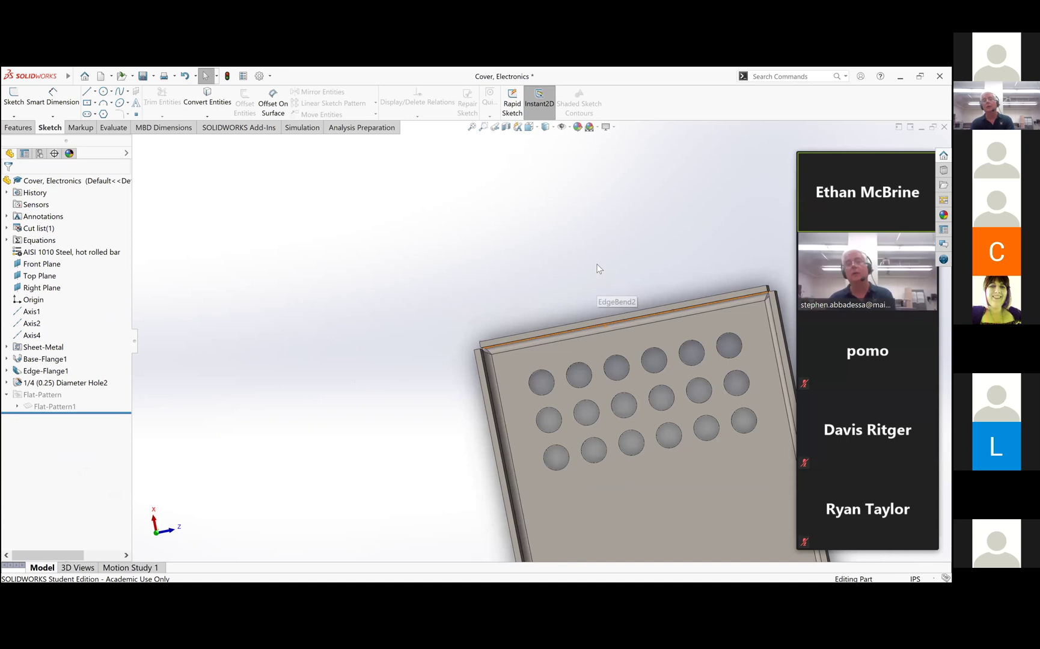
{"action": "right_click_drag", "start_coordinate": [597, 280], "coordinate": [596, 244]}
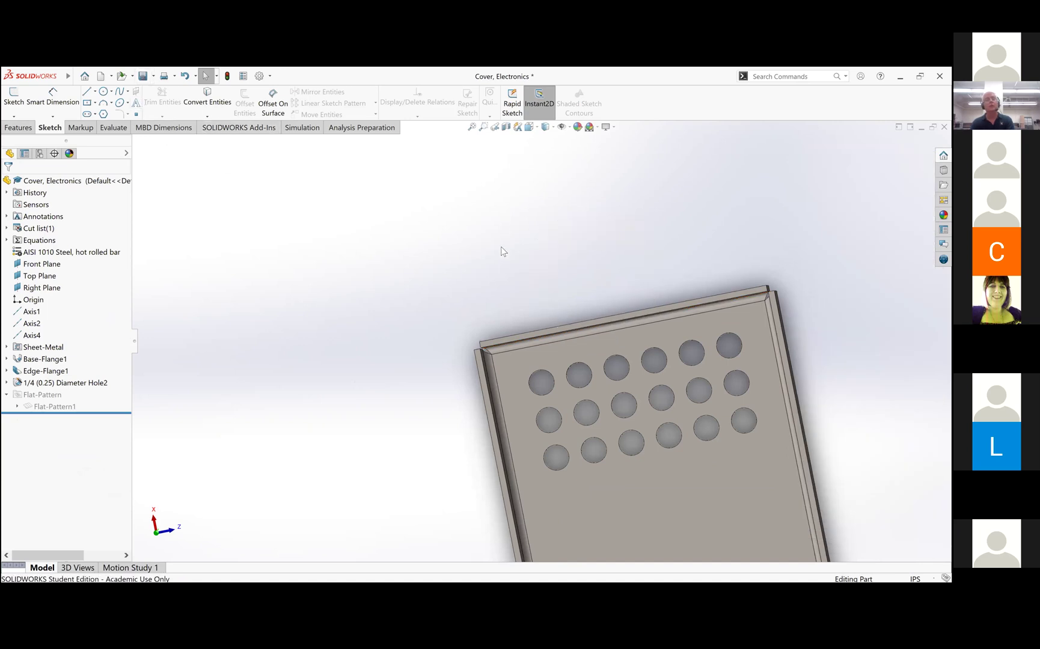
{"action": "left_click", "coordinate": [114, 127]}
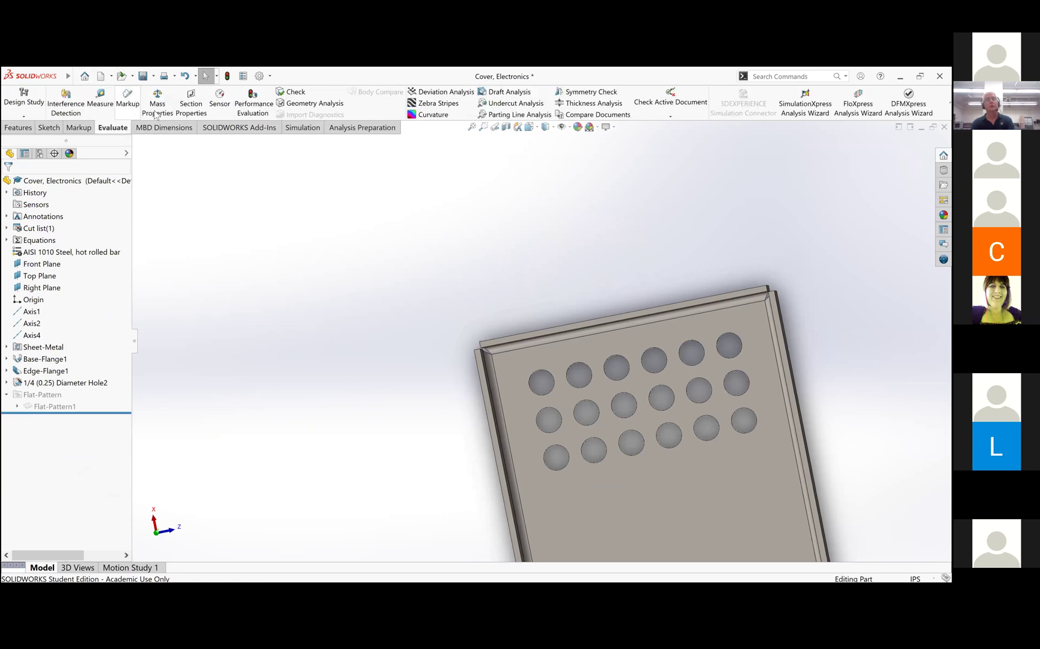
{"action": "left_click", "coordinate": [101, 100]}
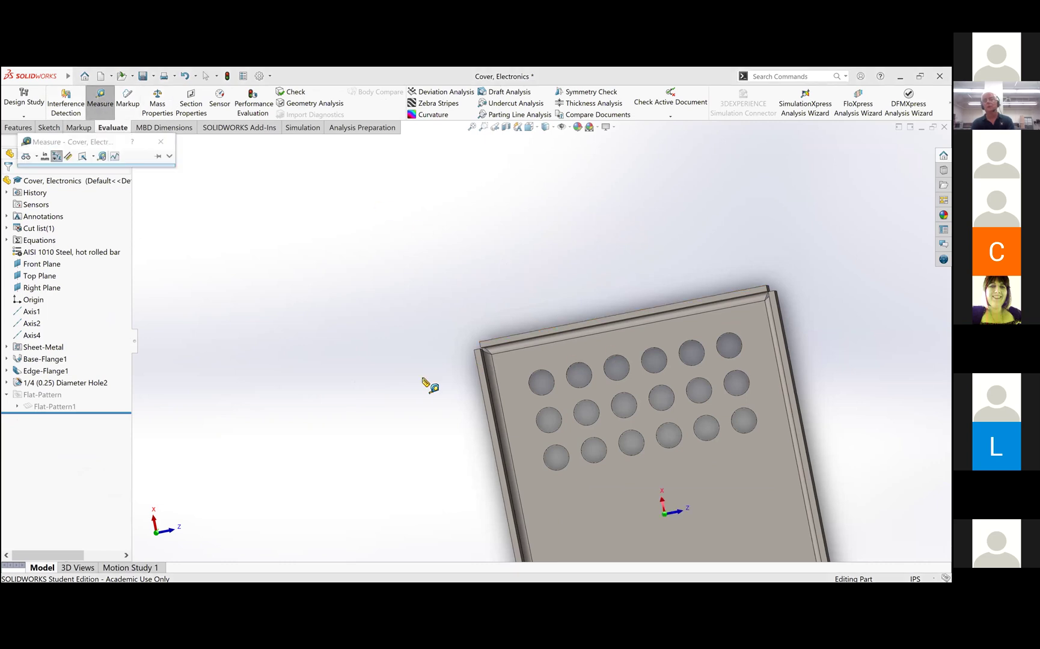
{"action": "left_click", "coordinate": [484, 385]}
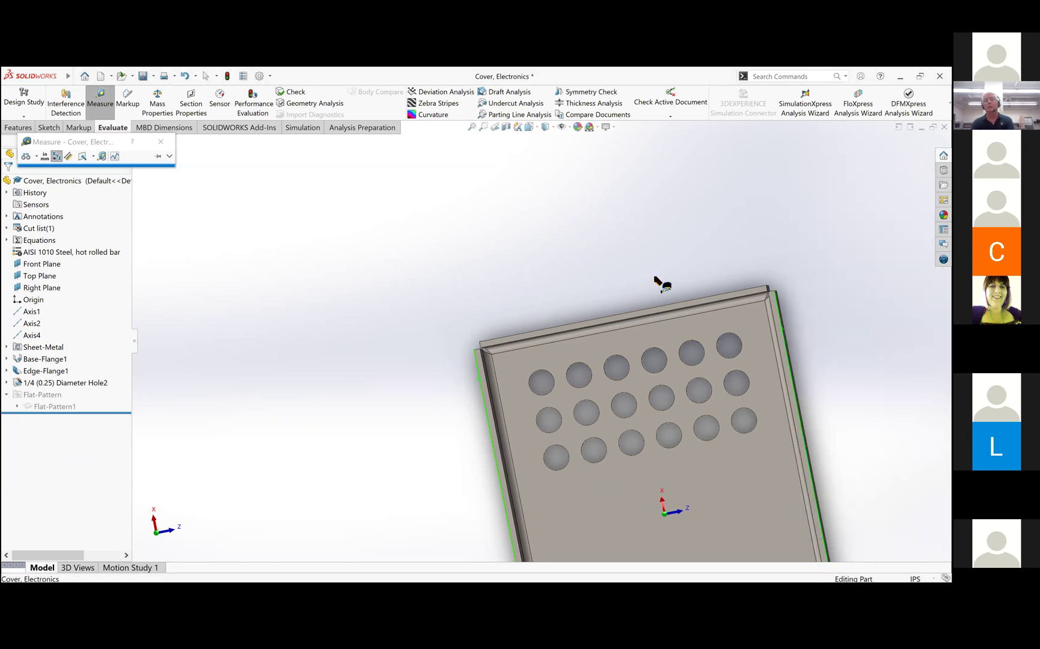
{"action": "scroll", "coordinate": [462, 352], "scroll_direction": "up", "scroll_amount": 3}
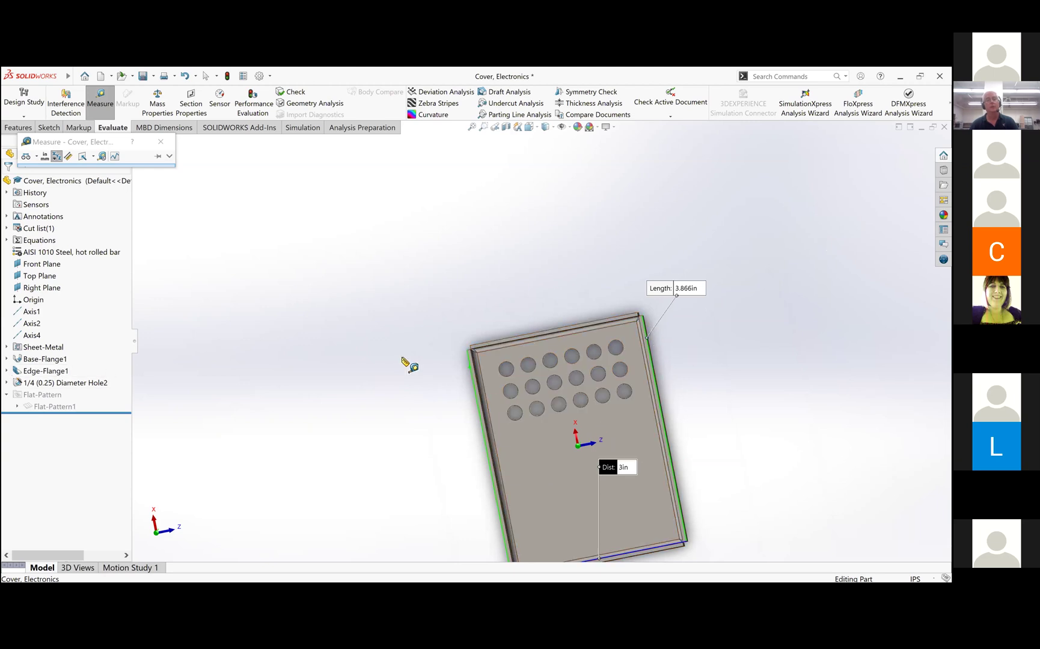
{"action": "key", "text": "Escape"}
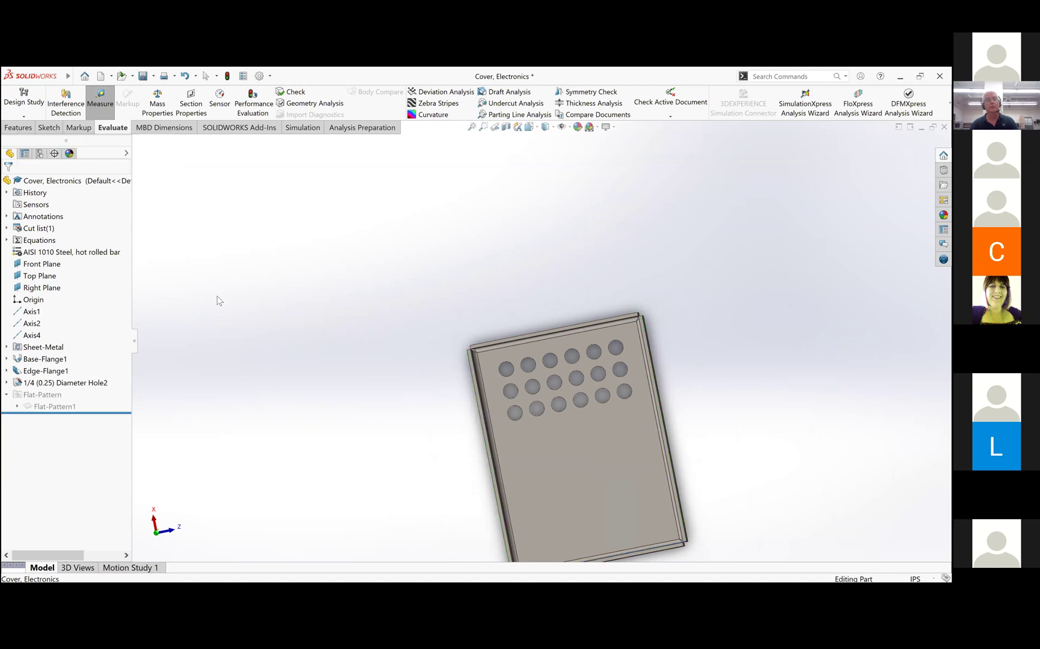
Set the flange position of Edge-Flange1 to Bend from Virtual Sharp and accept the feature.
{"action": "left_click", "coordinate": [9, 372]}
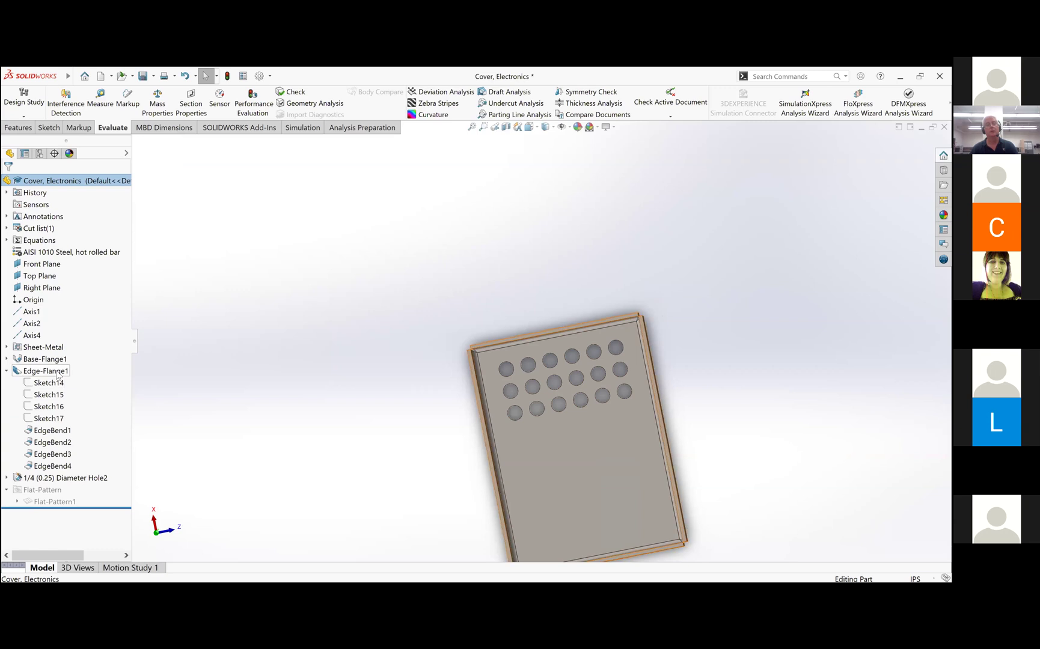
{"action": "right_click", "coordinate": [55, 374]}
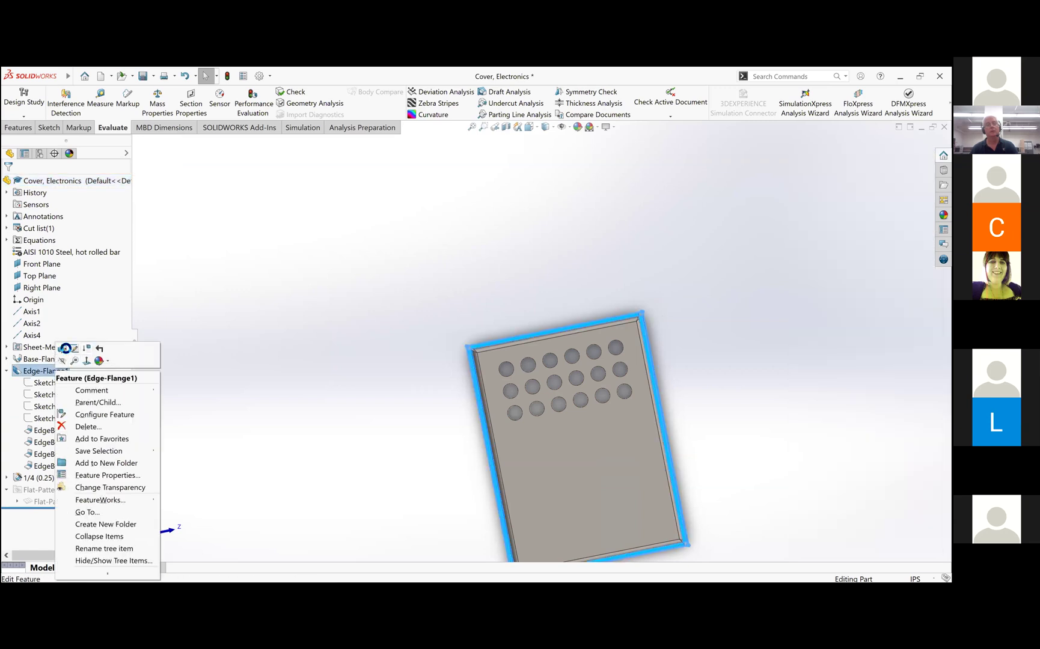
{"action": "left_click", "coordinate": [66, 348]}
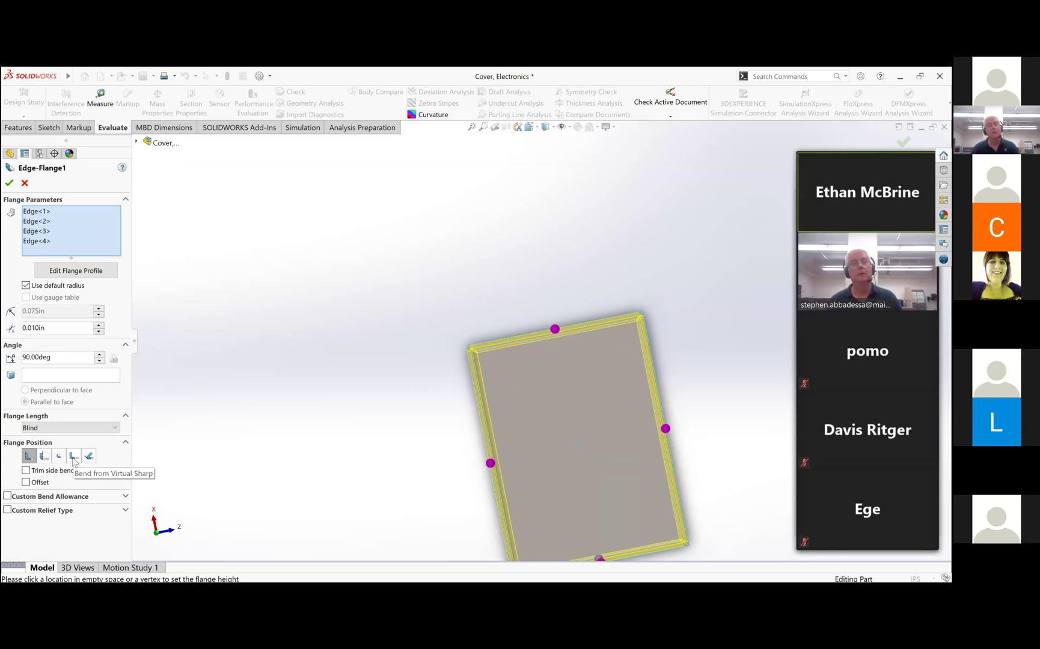
{"action": "left_click", "coordinate": [72, 457]}
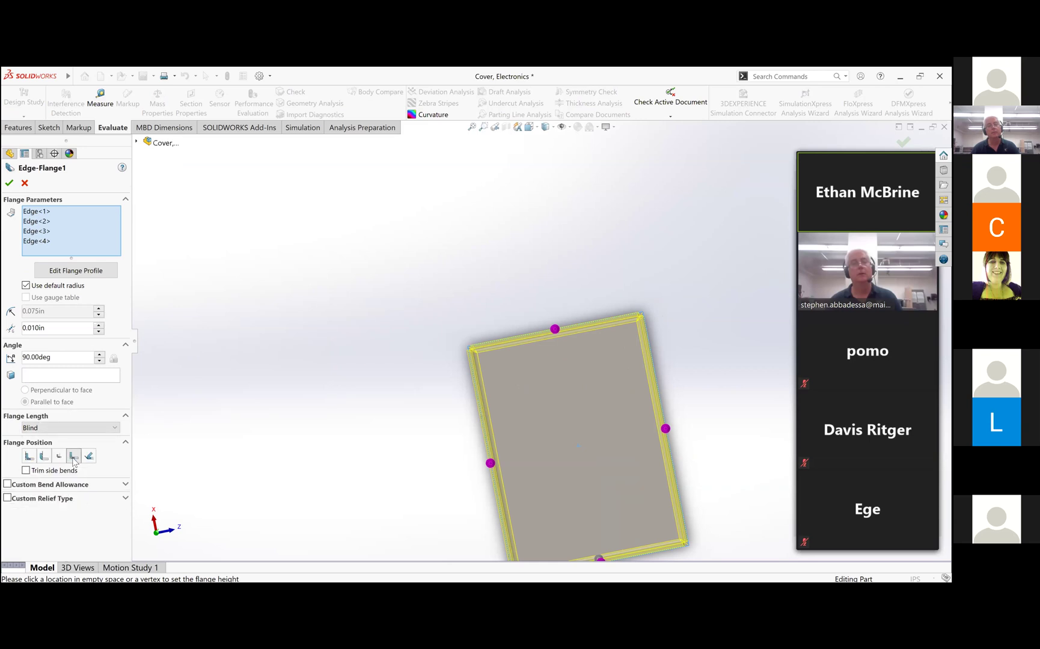
{"action": "left_click", "coordinate": [9, 184]}
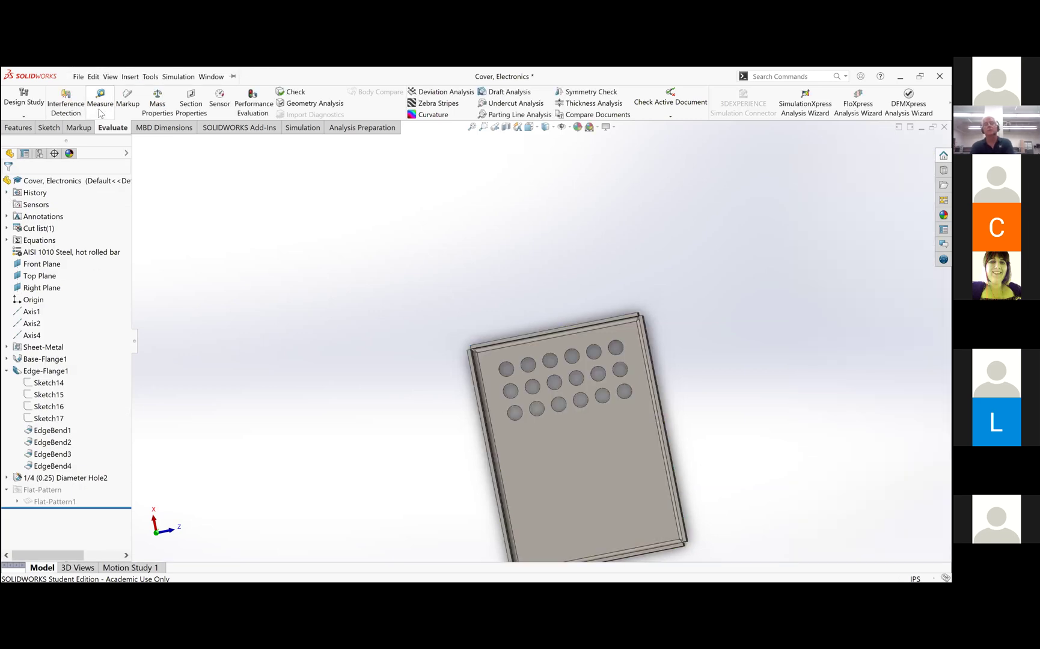
Measure between the outer edges of the two long side flanges with the Bend from Virtual Sharp position, and end the measurement.
{"action": "left_click", "coordinate": [100, 102]}
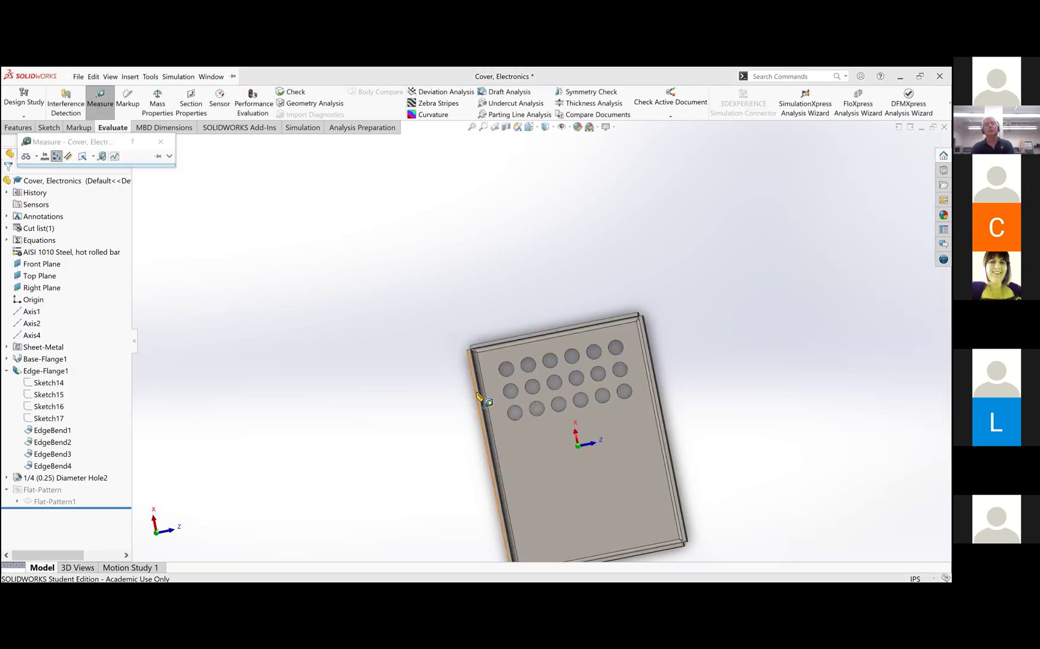
{"action": "left_click", "coordinate": [478, 395]}
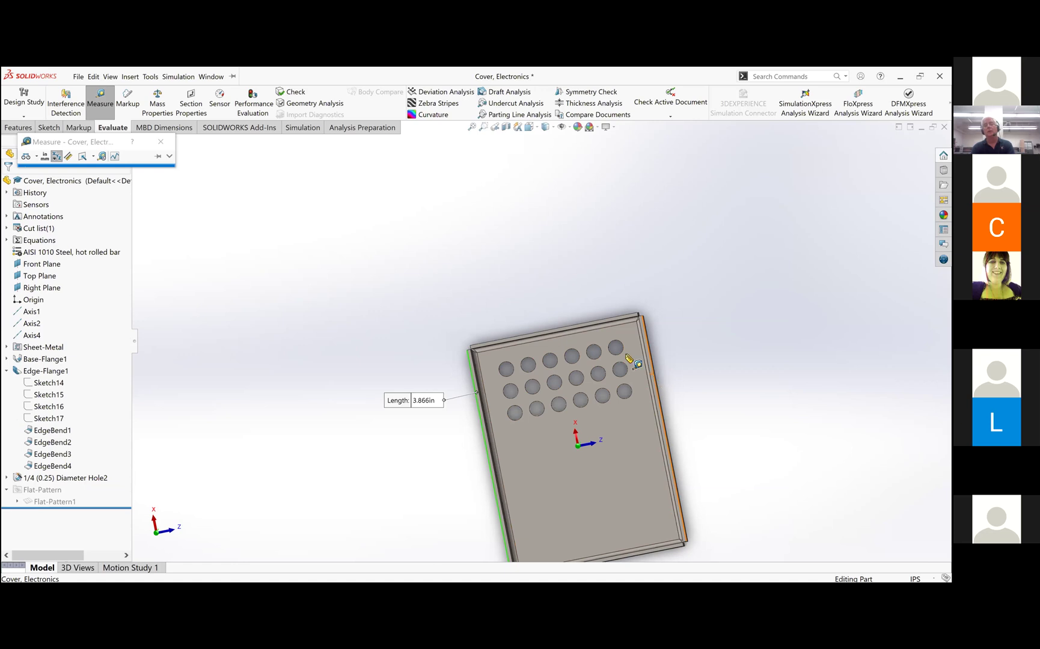
{"action": "scroll", "coordinate": [630, 359], "scroll_direction": "down", "scroll_amount": 5}
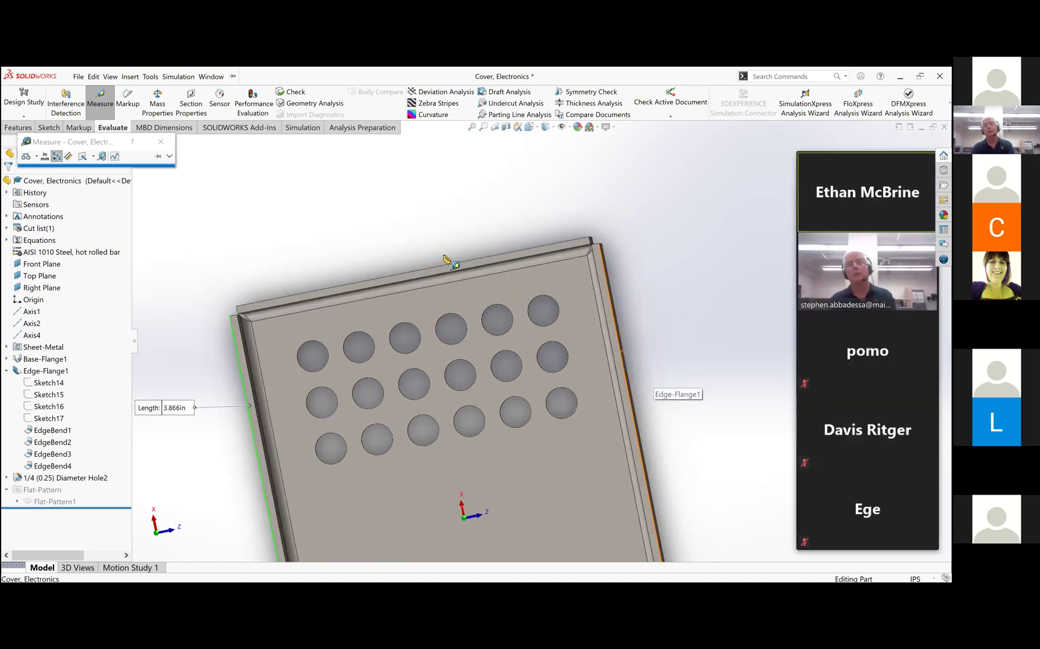
{"action": "scroll", "coordinate": [432, 255], "scroll_direction": "up", "scroll_amount": 3}
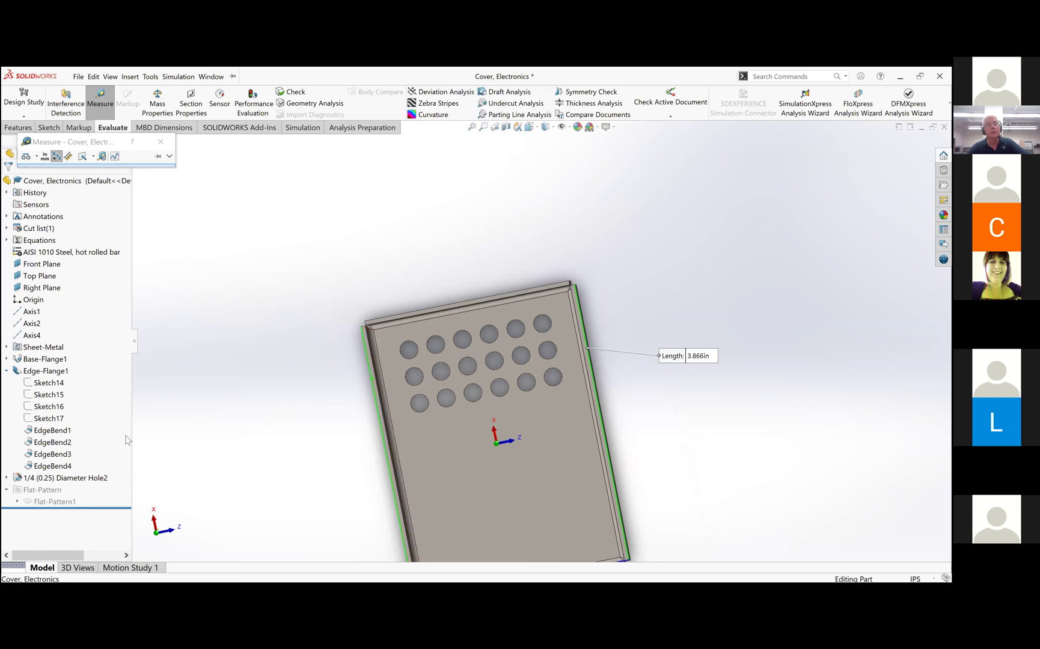
{"action": "right_click", "coordinate": [35, 371]}
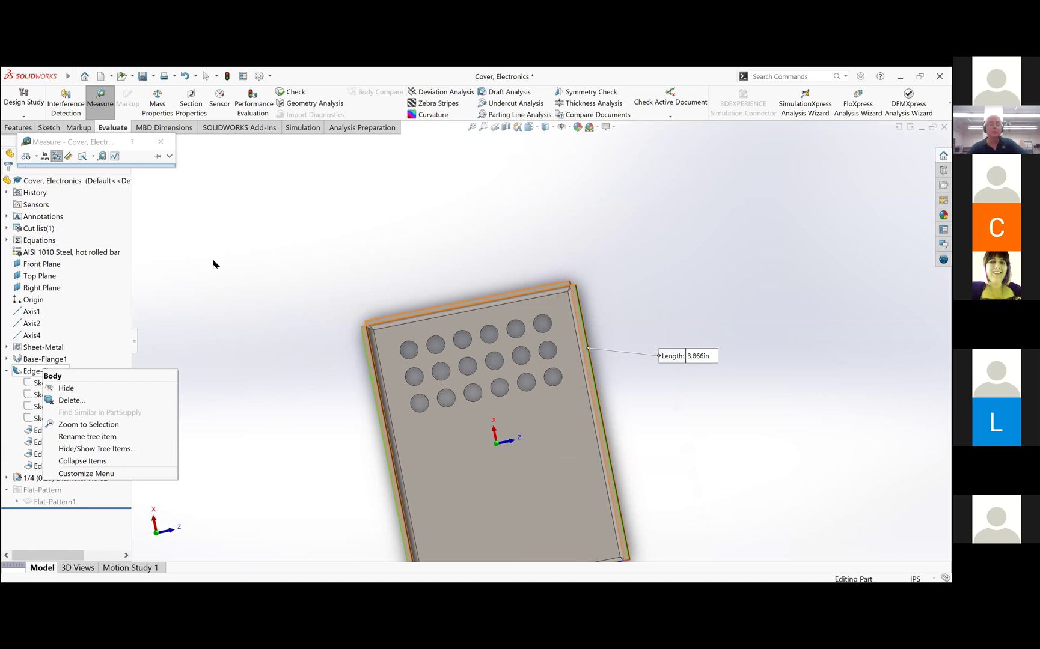
{"action": "key", "text": "Escape"}
{"action": "key", "text": "Escape"}
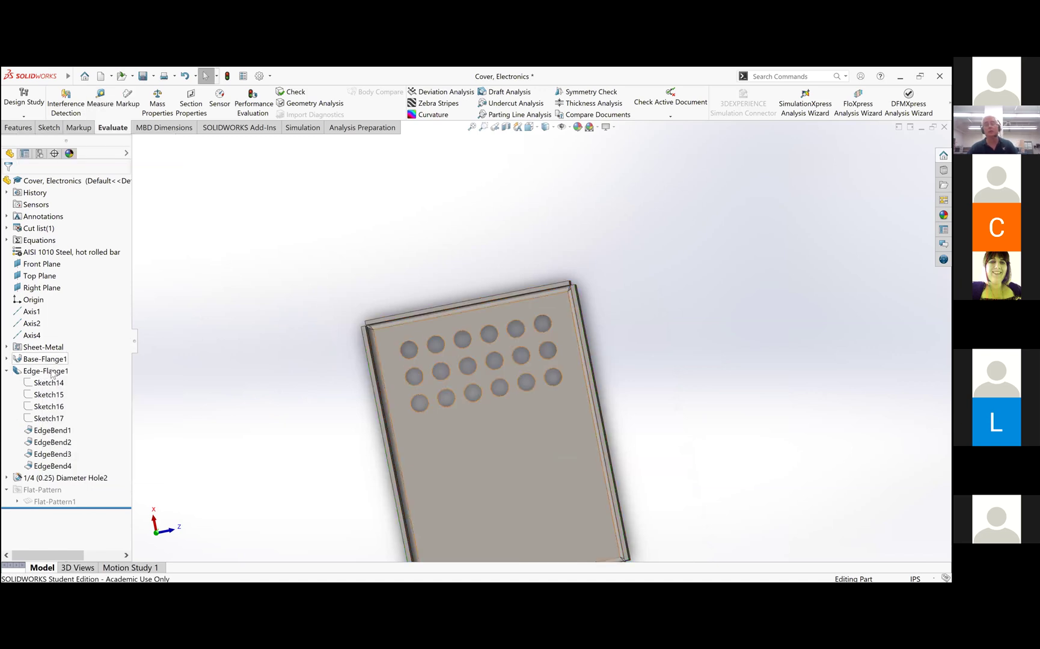
Edit Edge-Flange1 to use the Material Outside flange position and accept the feature.
{"action": "right_click", "coordinate": [55, 371]}
{"action": "left_click", "coordinate": [51, 348]}
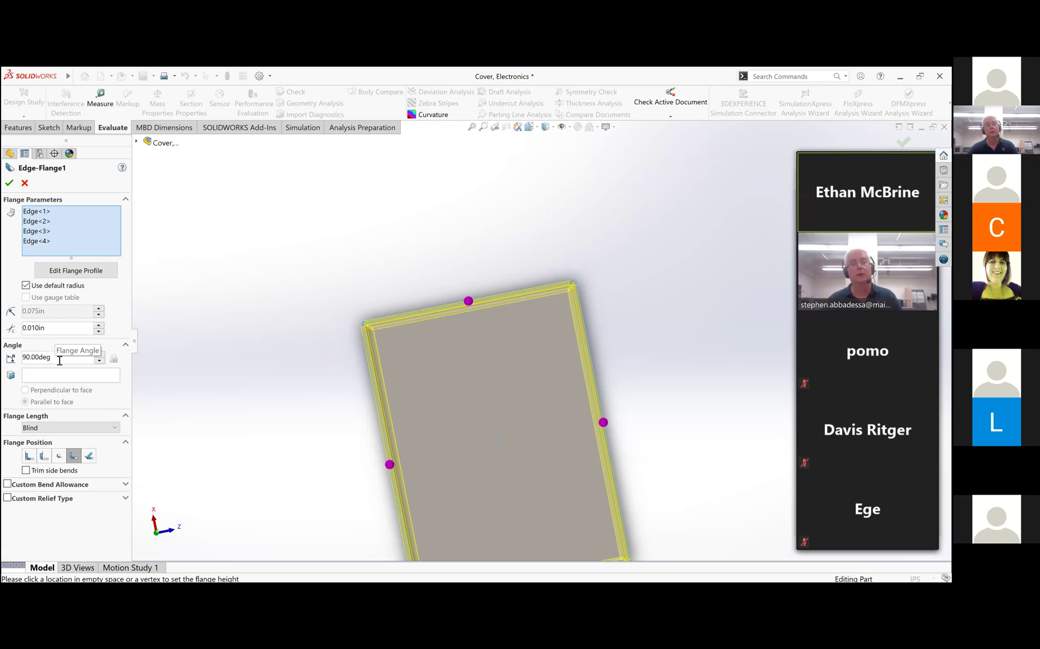
{"action": "left_click", "coordinate": [44, 457]}
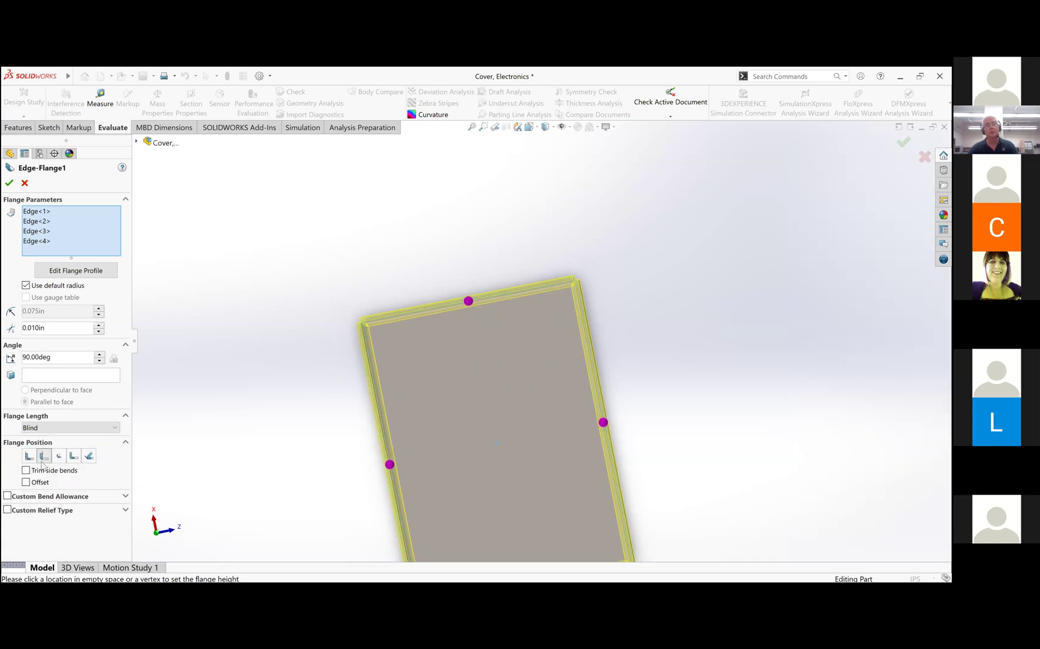
{"action": "left_click", "coordinate": [8, 185]}
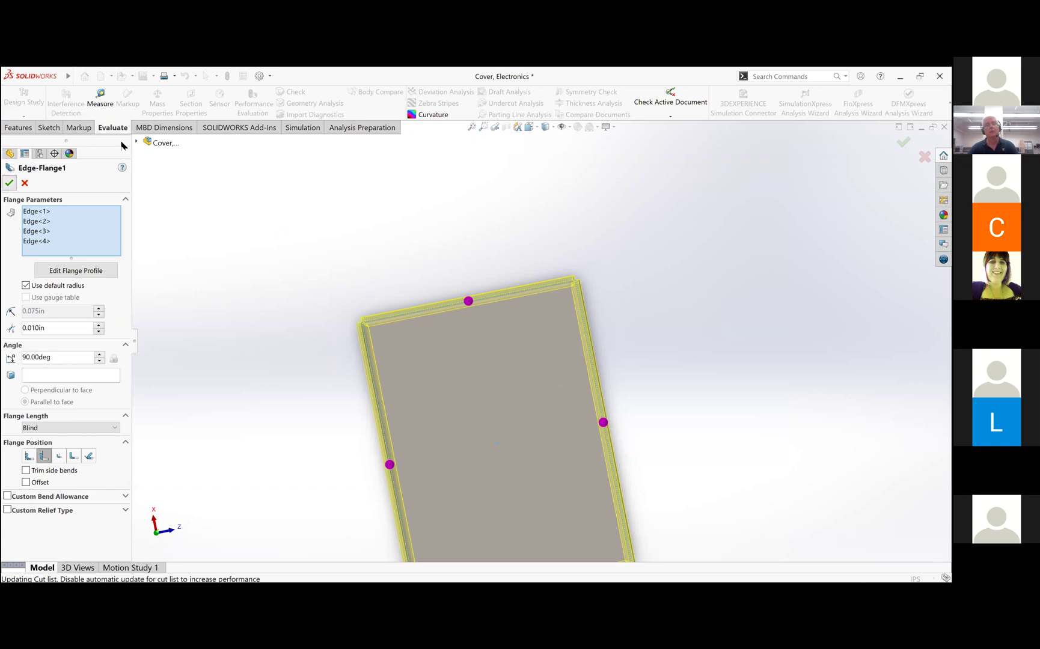
Measure the cover's width across the outer edges of its long side flanges with the Material Outside position.
{"action": "left_click", "coordinate": [103, 102]}
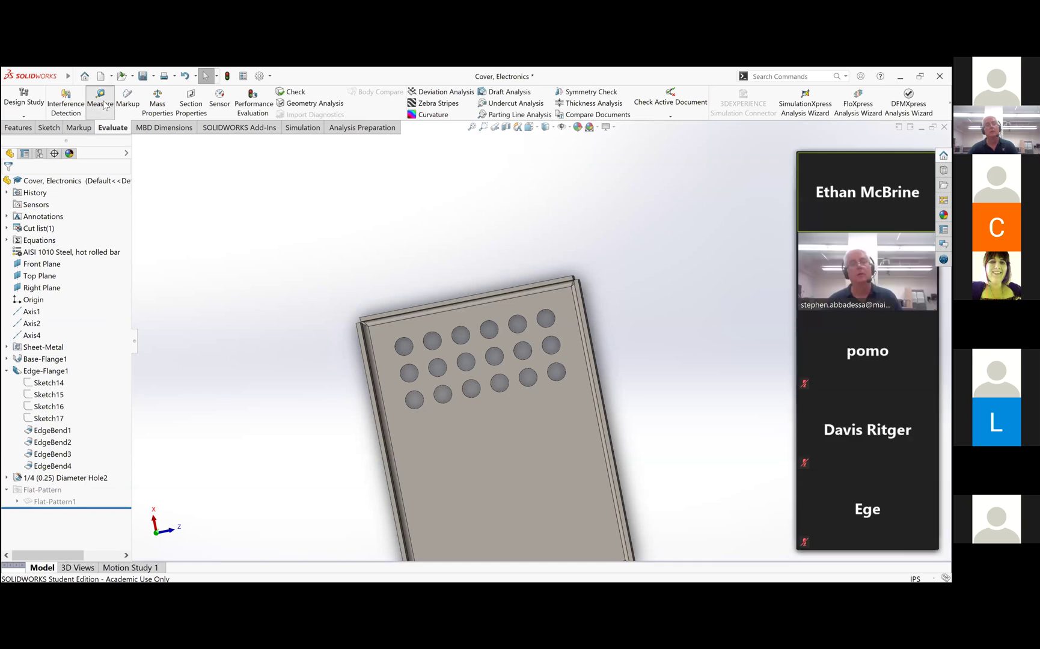
{"action": "left_click", "coordinate": [369, 385]}
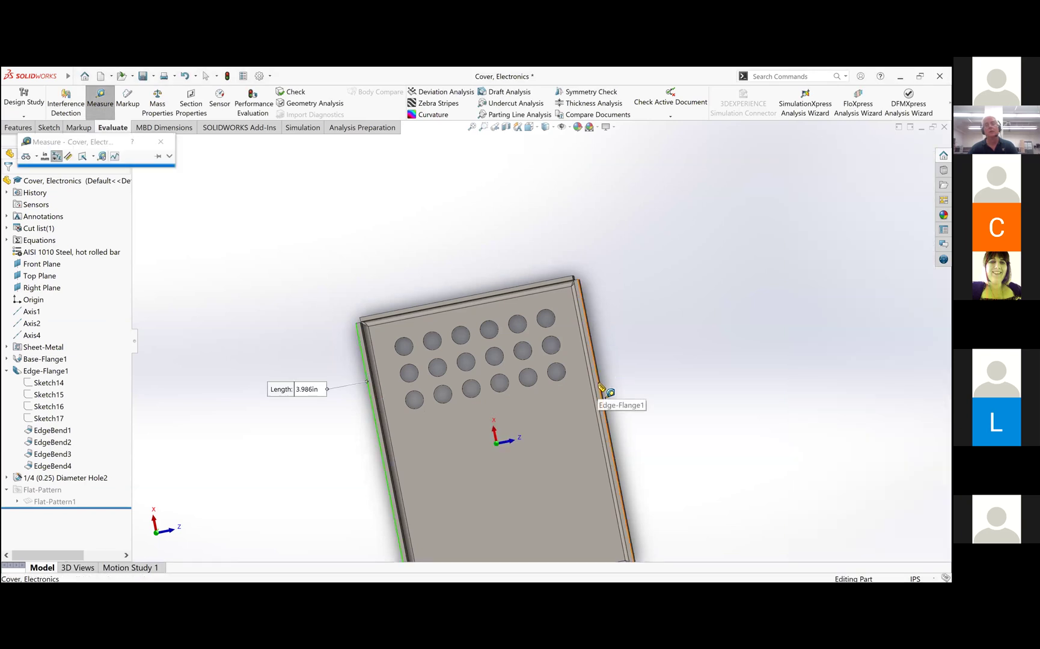
{"action": "left_click", "coordinate": [600, 388]}
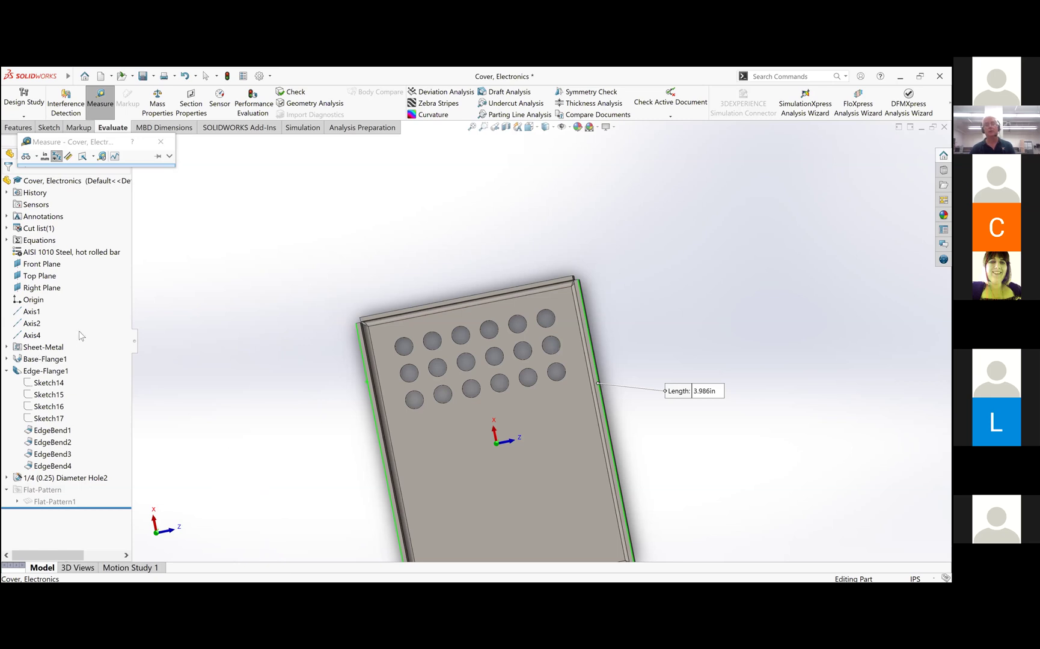
{"action": "key", "text": "Escape"}
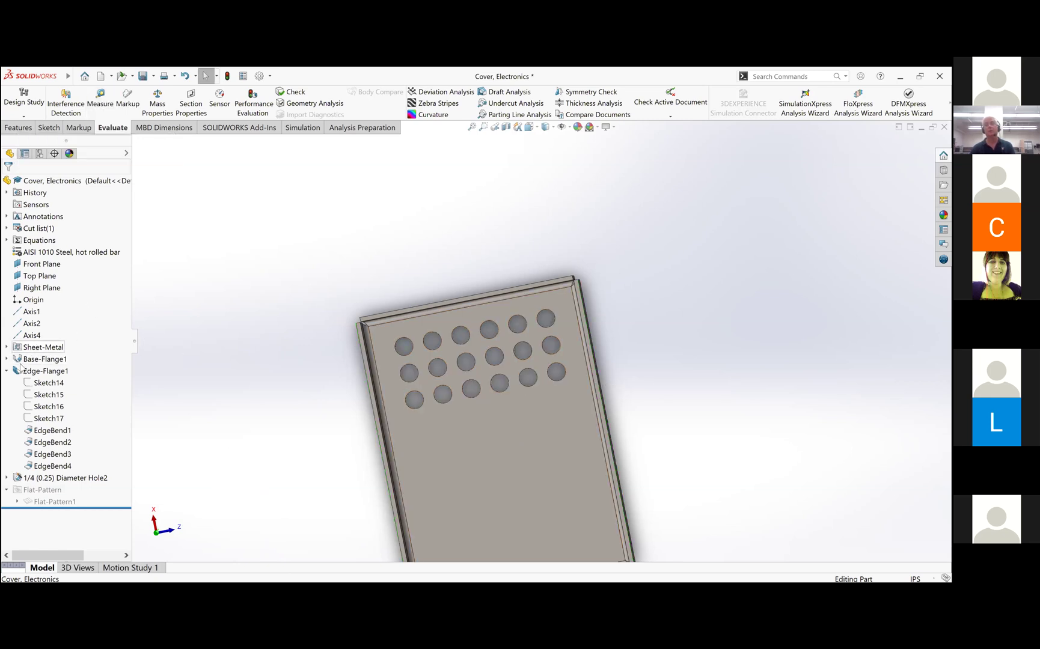
{"action": "right_click", "coordinate": [31, 373]}
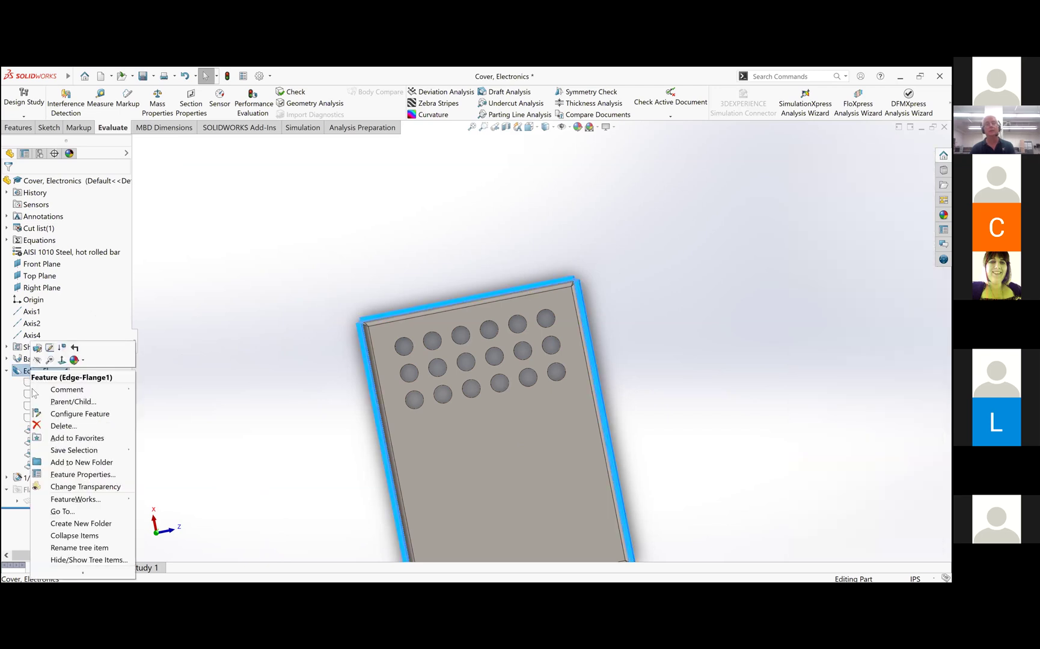
{"action": "left_click", "coordinate": [221, 357]}
{"action": "left_click", "coordinate": [202, 364]}
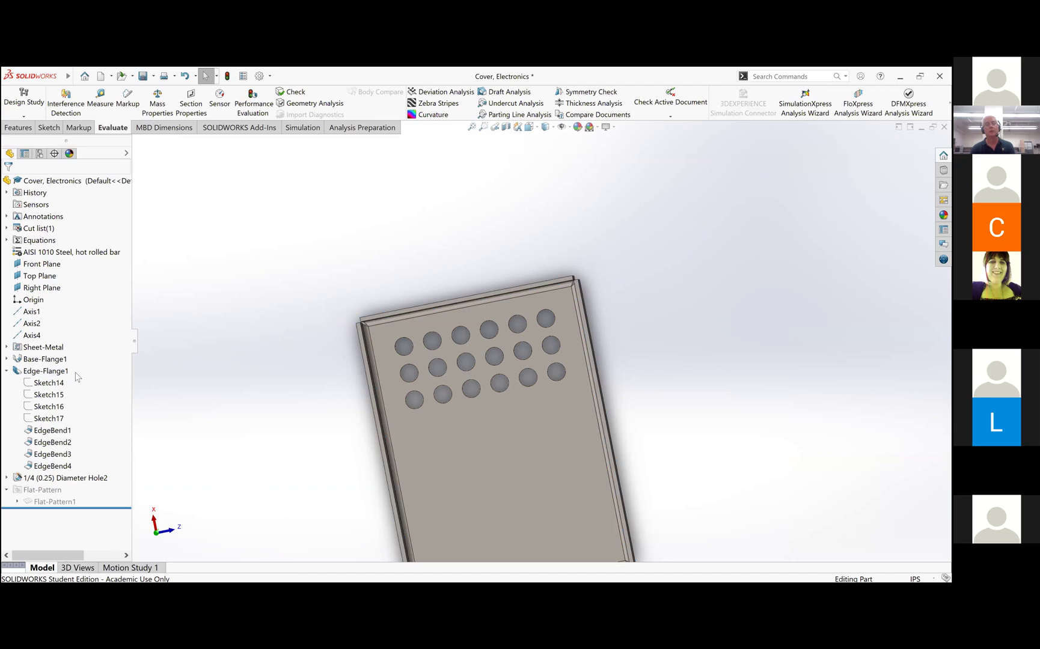
Repeat the width measurement between the outer edges of the two long side flanges, and end the measurement.
{"action": "left_click", "coordinate": [111, 109]}
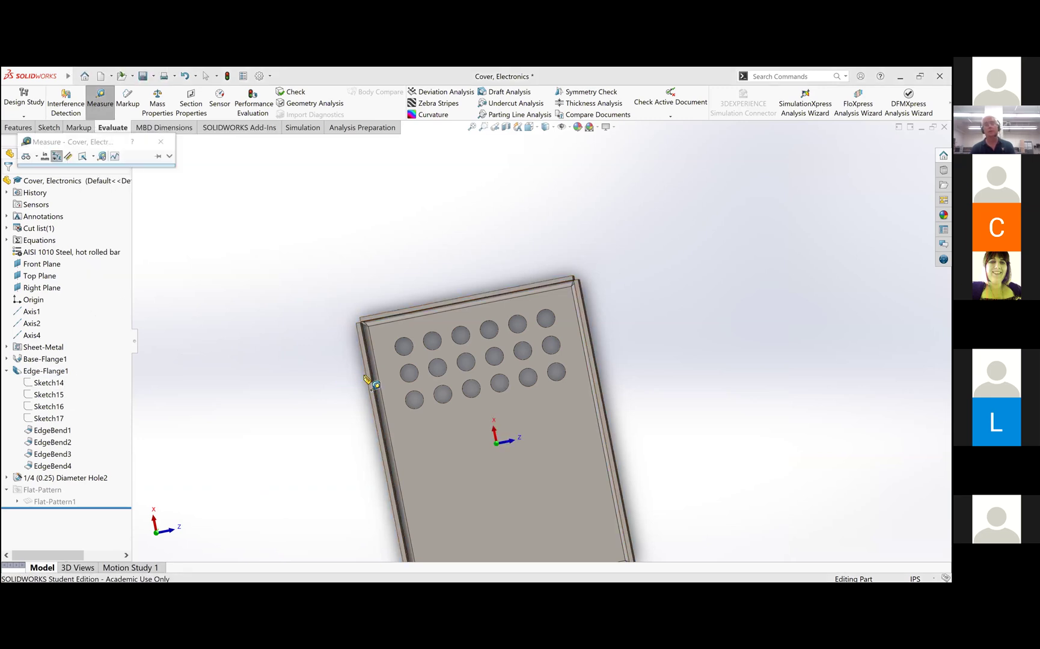
{"action": "left_click", "coordinate": [368, 380]}
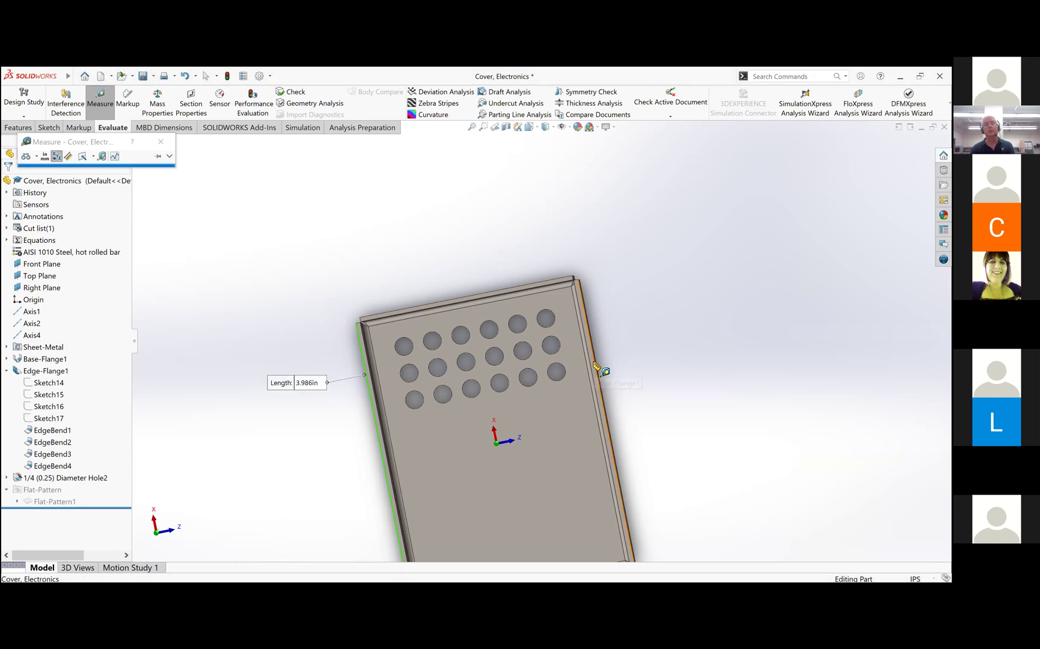
{"action": "left_click", "coordinate": [594, 361]}
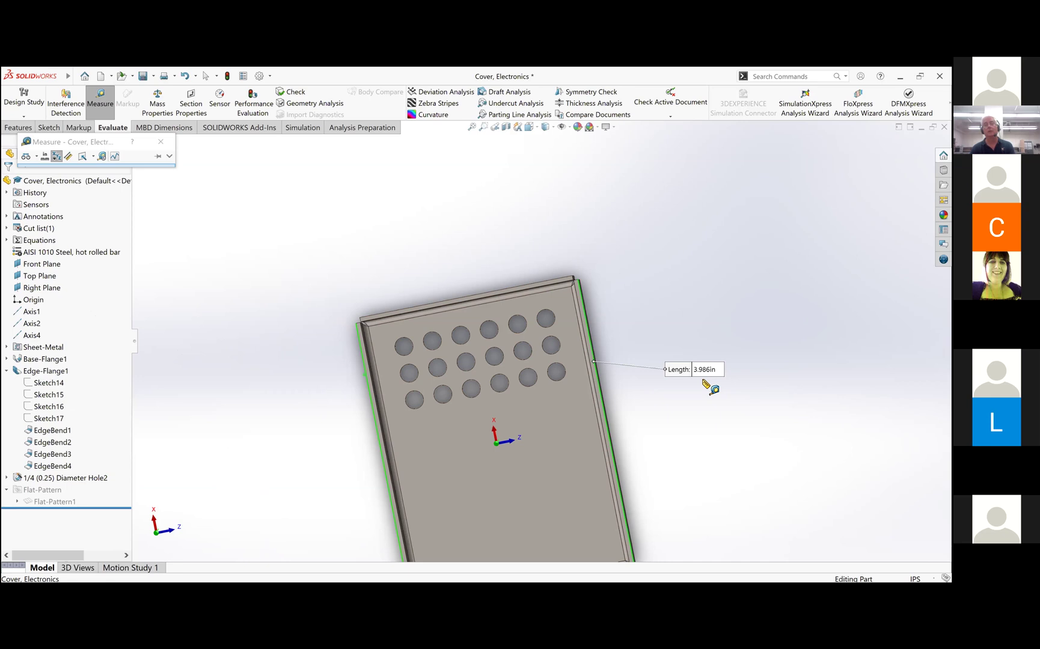
{"action": "key", "text": "Escape"}
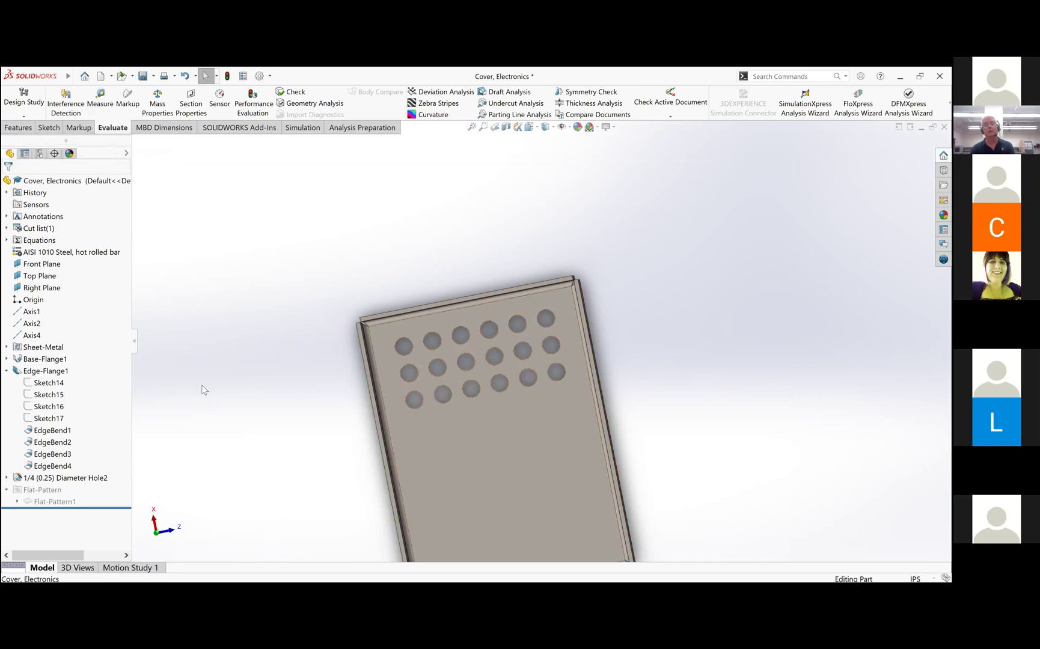
Edit the base flange's sketch, reduce its 3.000 in width by .986 in, and exit the sketch.
{"action": "left_click", "coordinate": [20, 361]}
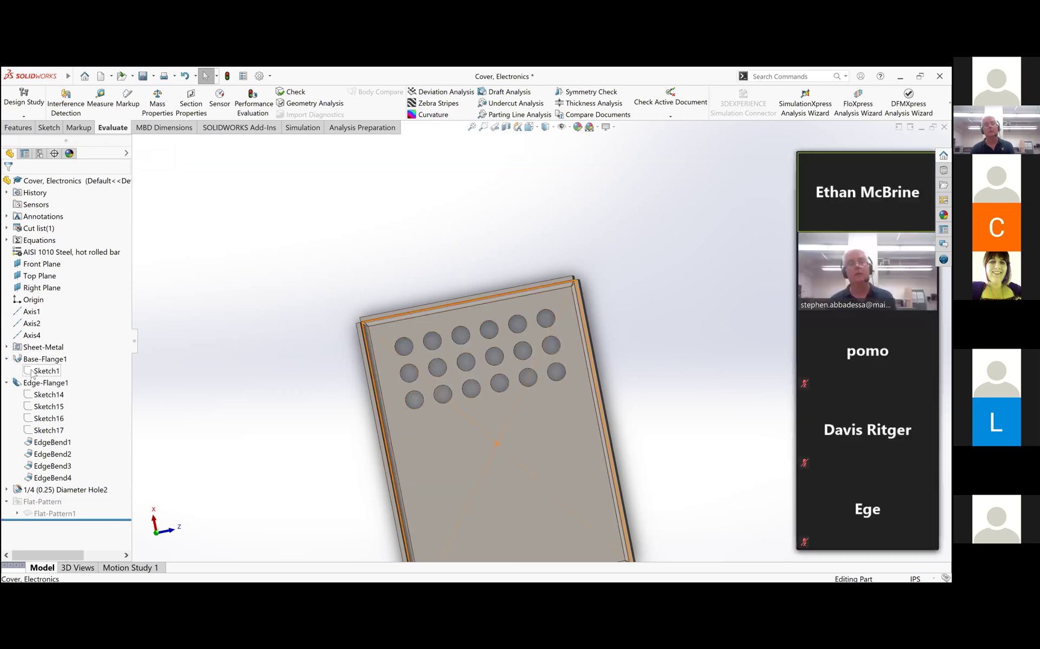
{"action": "right_click", "coordinate": [34, 372]}
{"action": "left_click", "coordinate": [47, 348]}
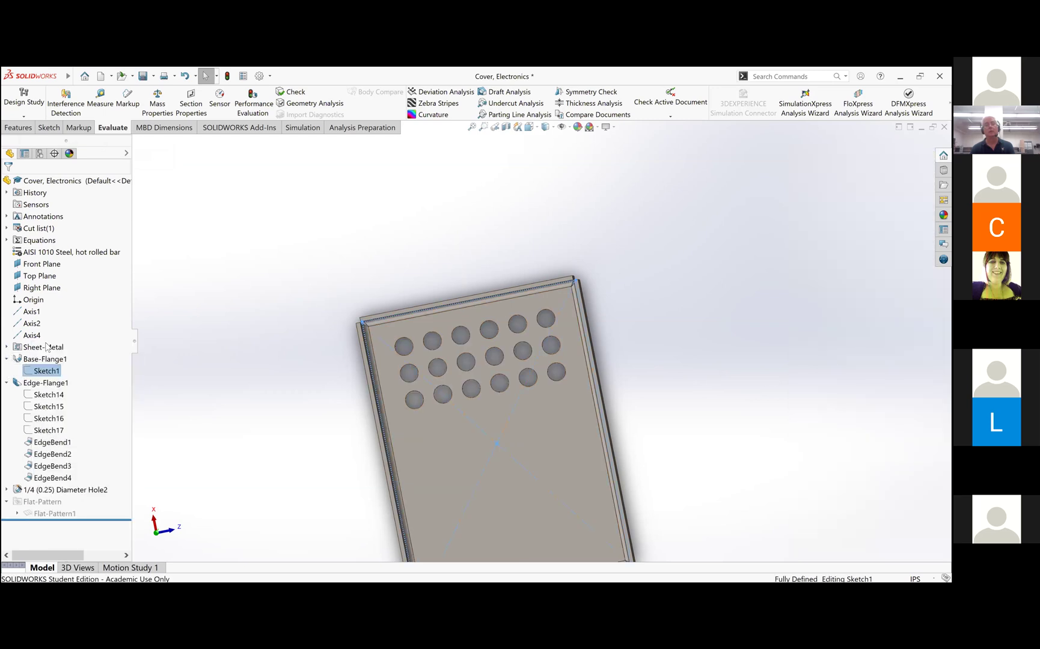
{"action": "scroll", "coordinate": [499, 440], "scroll_direction": "down", "scroll_amount": 4}
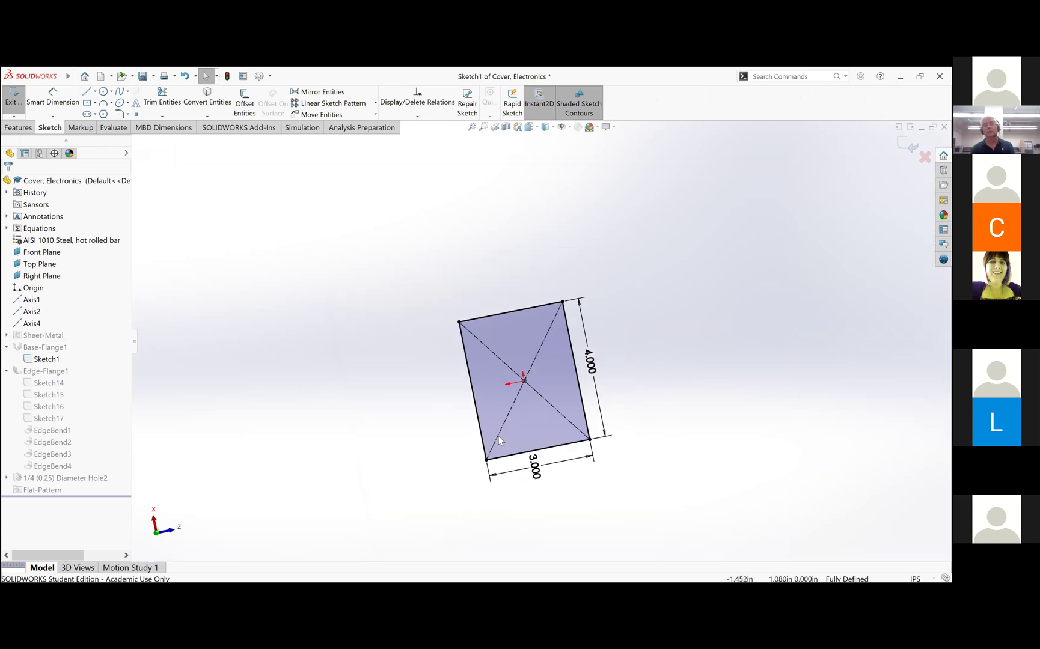
{"action": "scroll", "coordinate": [499, 440], "scroll_direction": "down", "scroll_amount": 5}
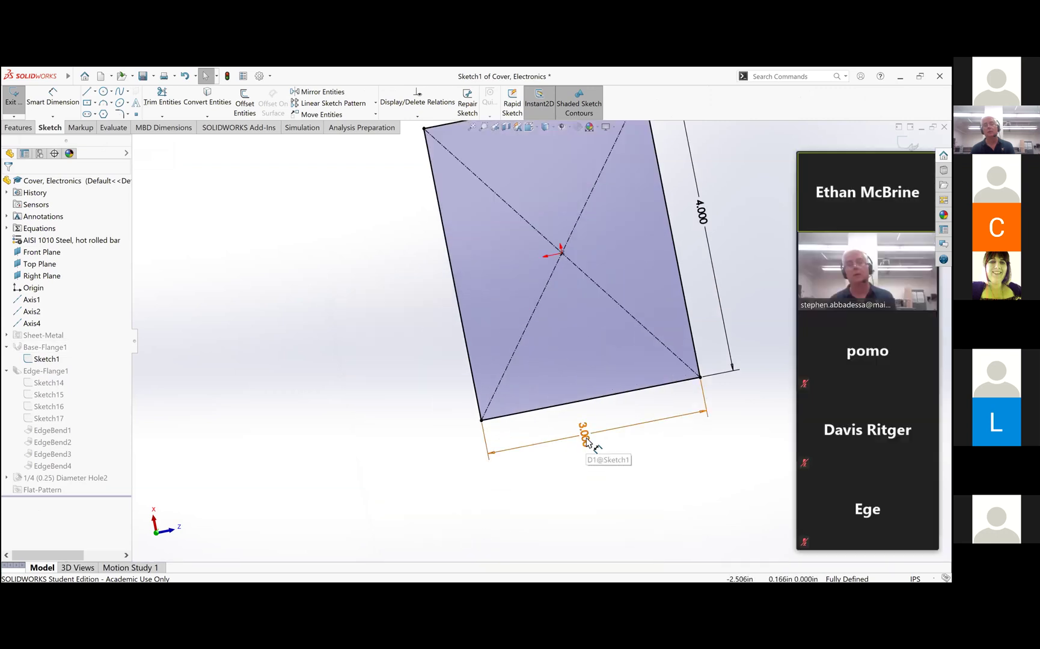
{"action": "left_click", "coordinate": [587, 443]}
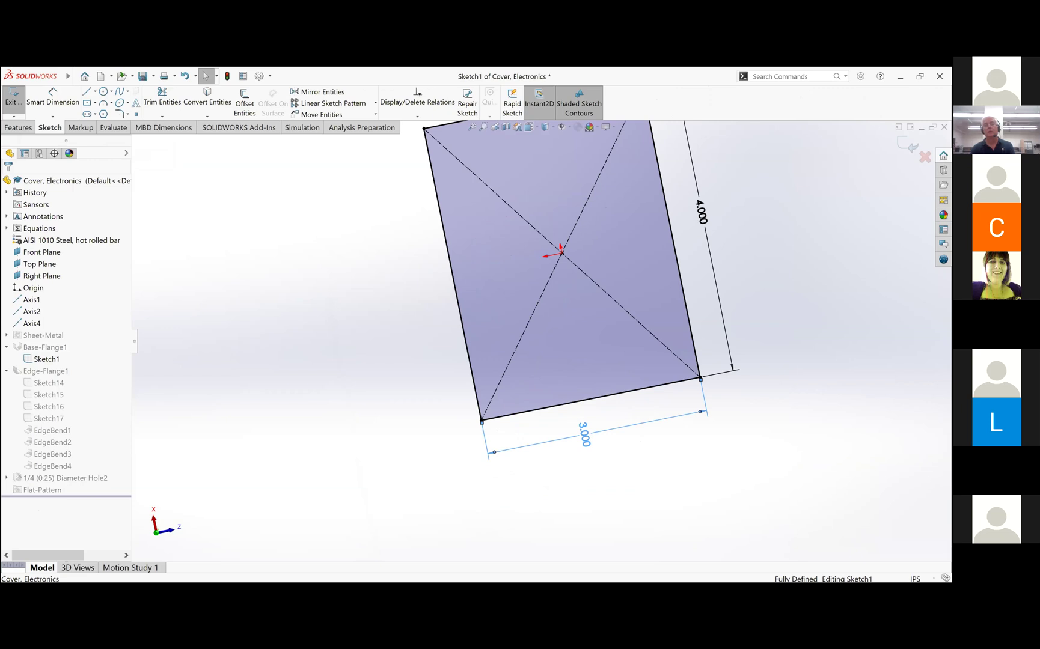
{"action": "left_click", "coordinate": [601, 448]}
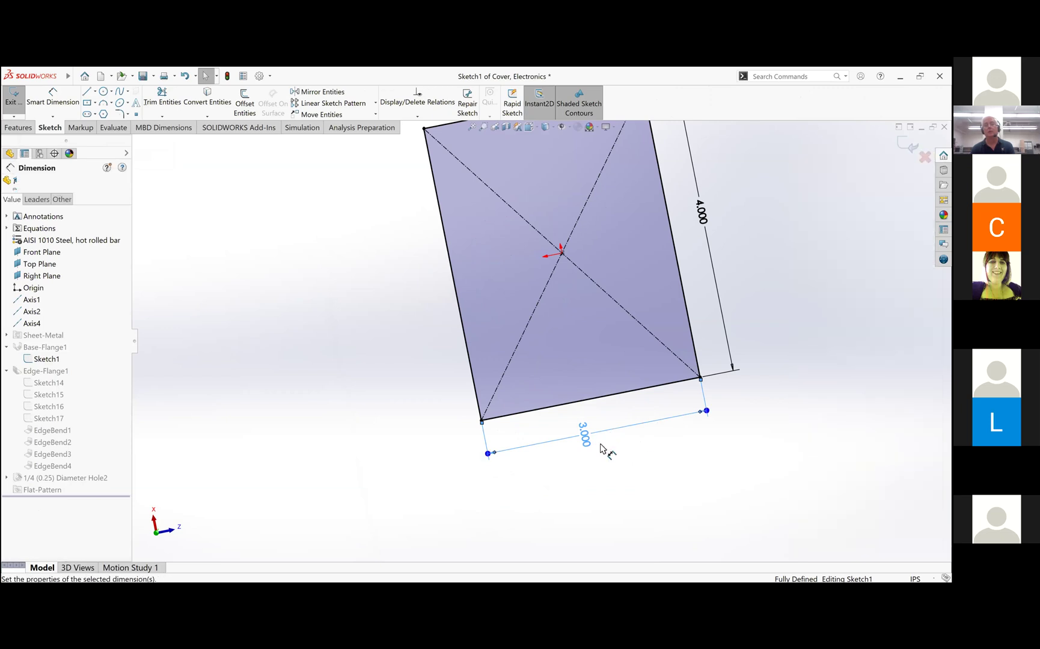
{"action": "double_click", "coordinate": [601, 447]}
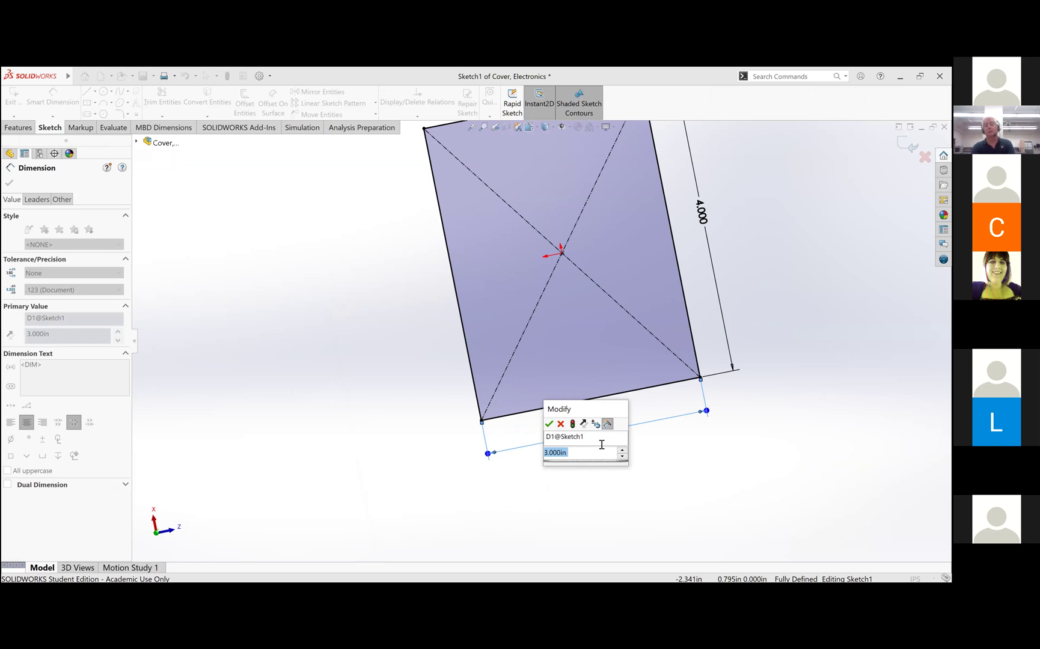
{"action": "left_click", "coordinate": [586, 455]}
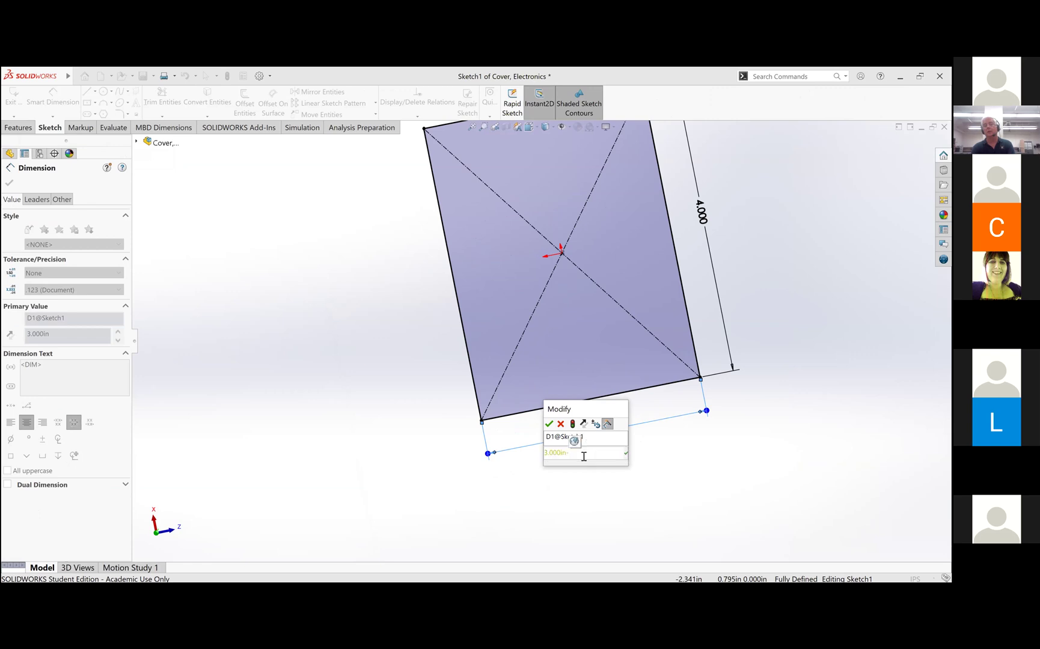
{"action": "type", "text": "-.986"}
{"action": "key", "text": "Return"}
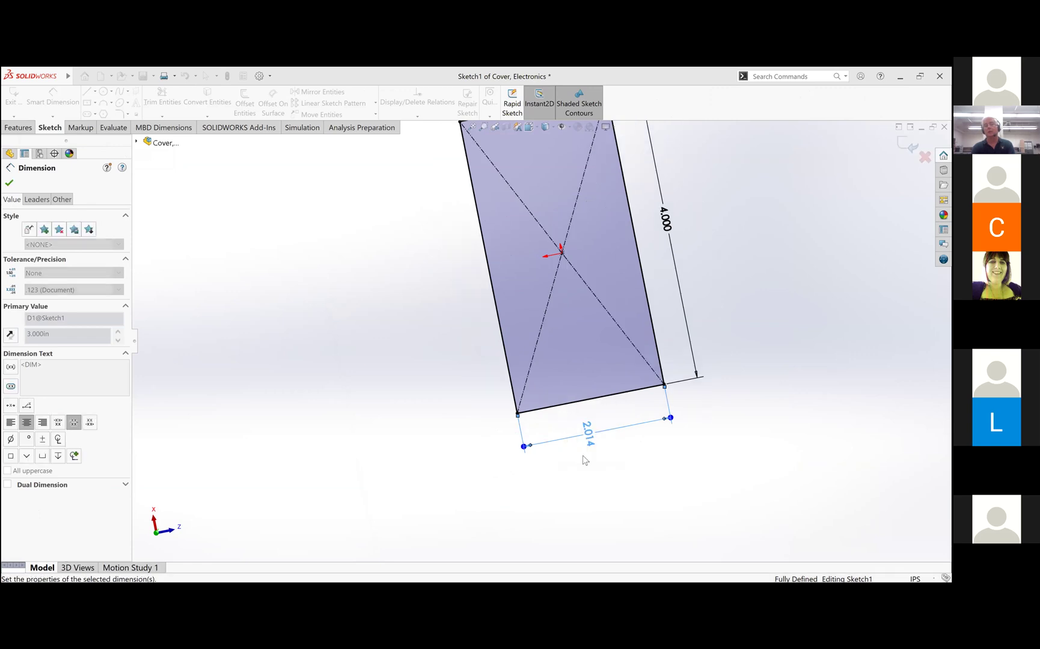
{"action": "left_click", "coordinate": [9, 183]}
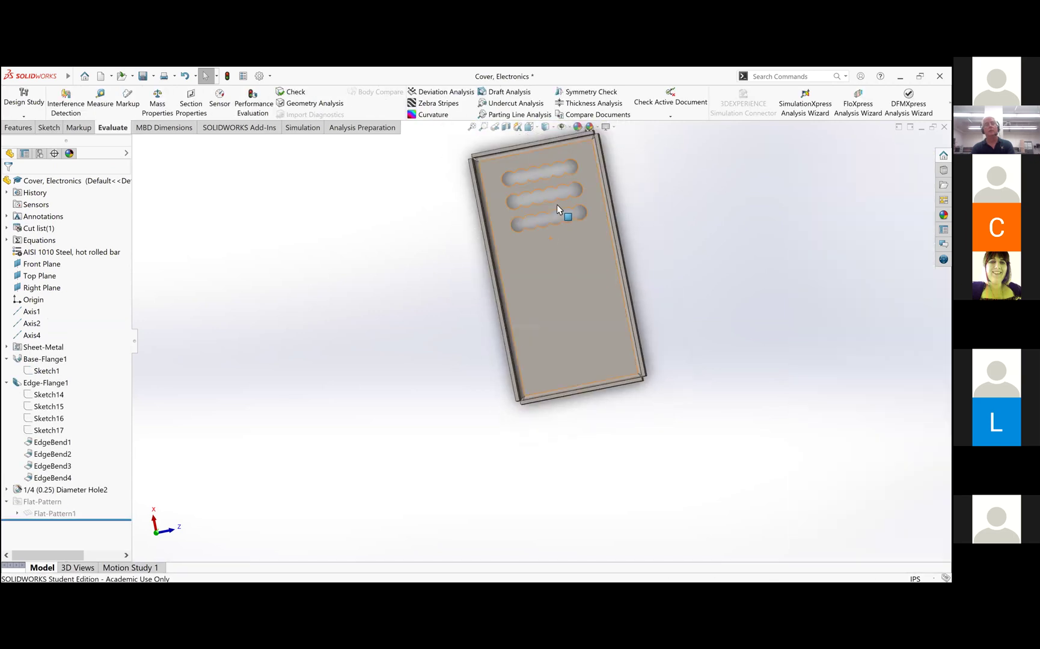
Measure the narrowed cover's width between the outer edges of its two long side flanges.
{"action": "scroll", "coordinate": [548, 237], "scroll_direction": "down", "scroll_amount": 3}
{"action": "scroll", "coordinate": [392, 262], "scroll_direction": "down", "scroll_amount": 2}
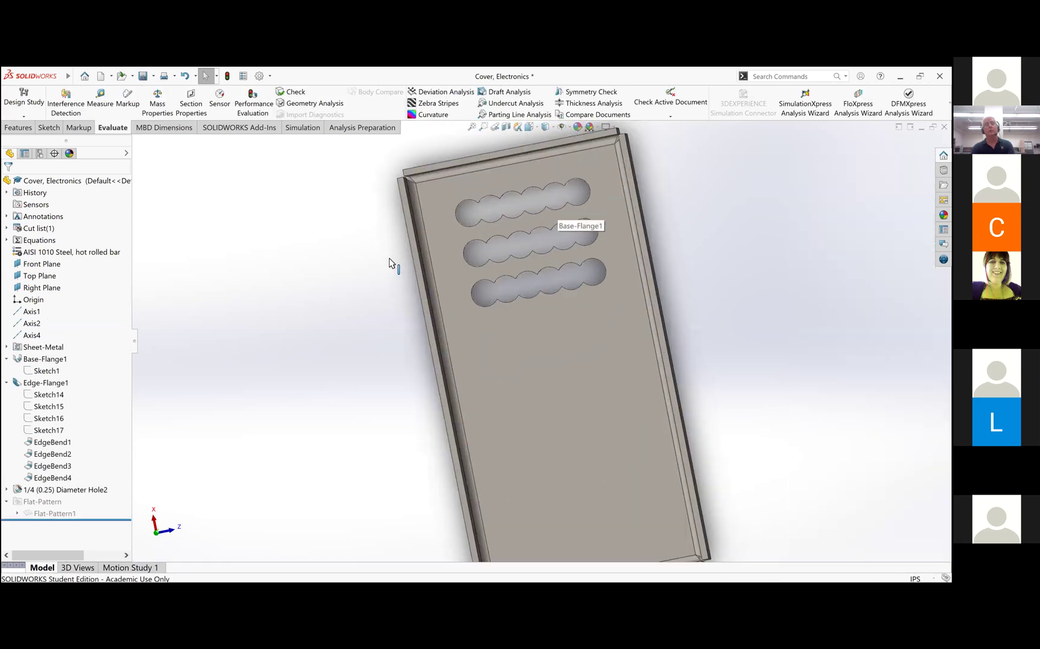
{"action": "scroll", "coordinate": [391, 263], "scroll_direction": "up", "scroll_amount": 2}
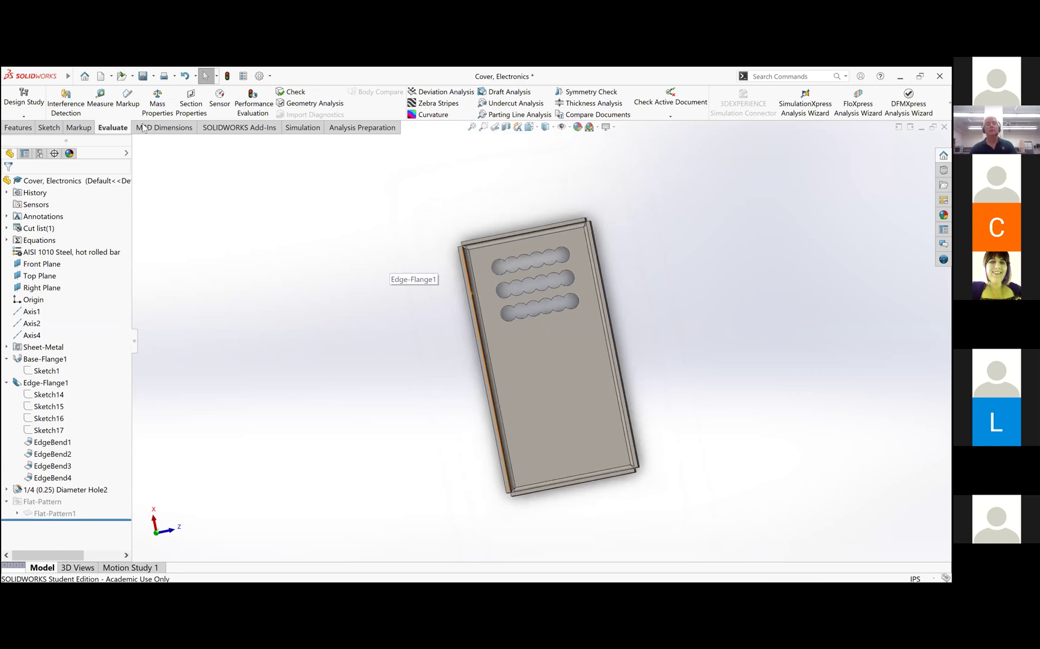
{"action": "left_click", "coordinate": [102, 97]}
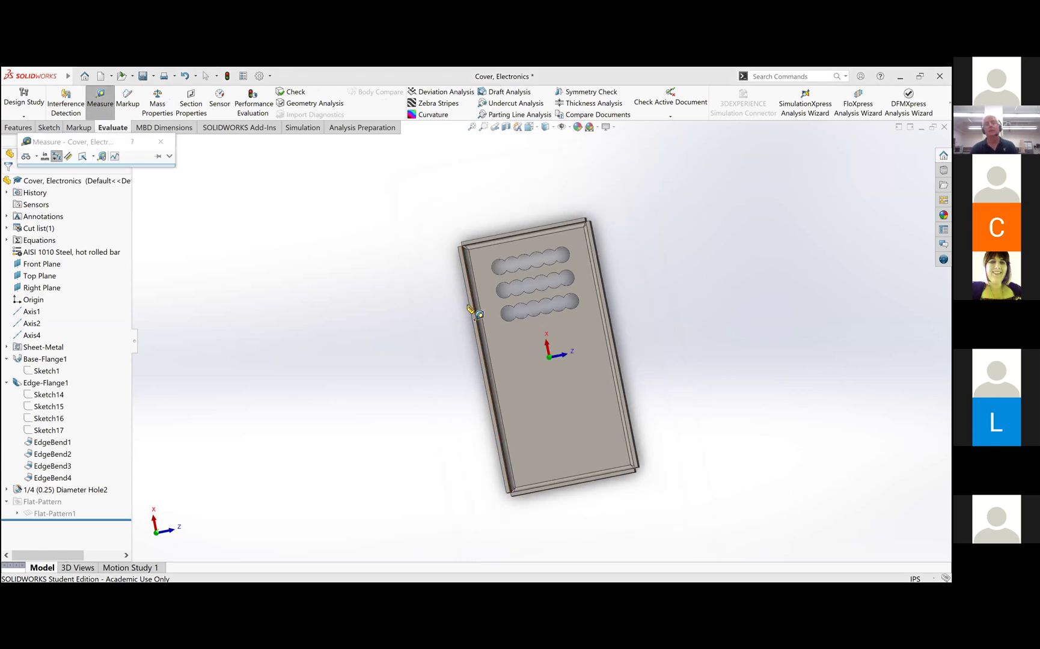
{"action": "left_click", "coordinate": [610, 301]}
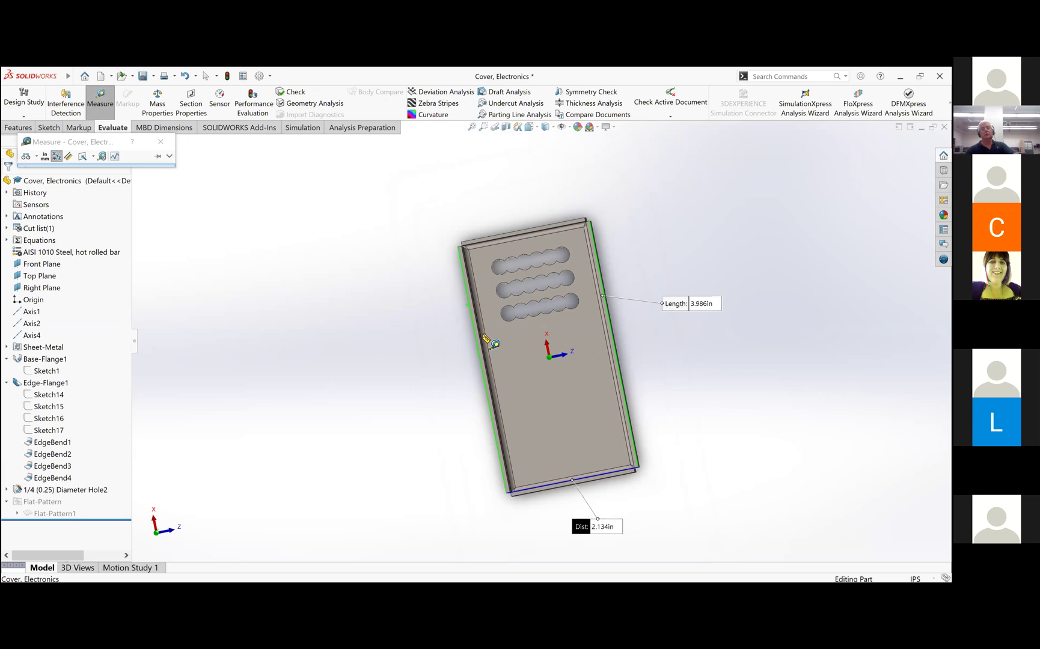
{"action": "mouse_move", "coordinate": [68, 76]}
{"action": "left_click", "coordinate": [179, 83]}
{"action": "left_click", "coordinate": [328, 233]}
{"action": "left_click", "coordinate": [161, 142]}
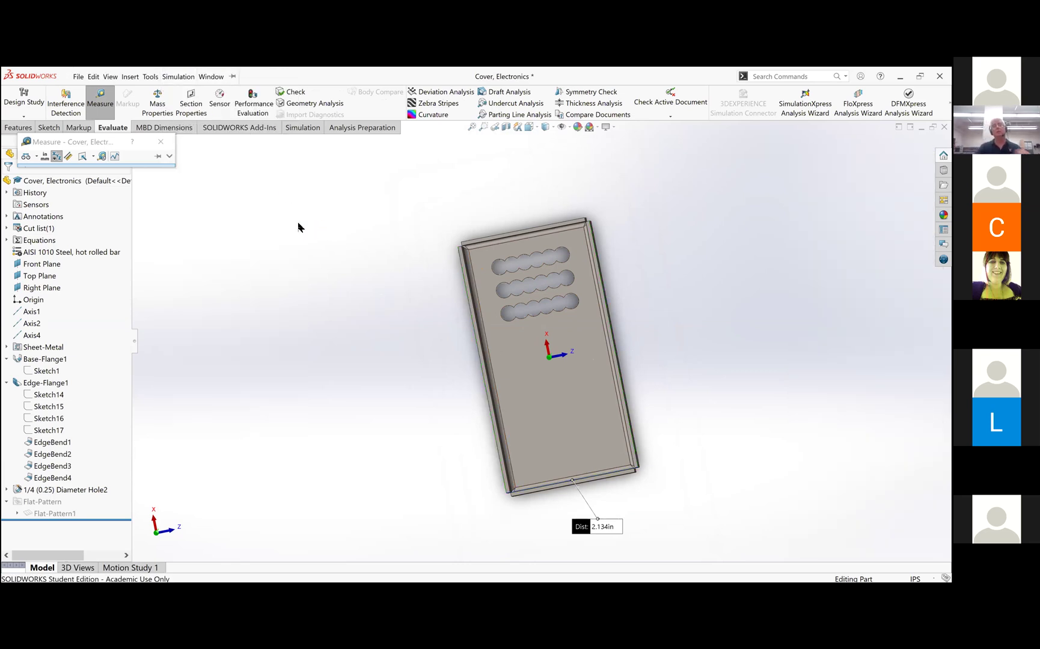
Repeat the narrowed cover's width measurement across the outer edges of both long side flanges.
{"action": "left_click", "coordinate": [98, 102]}
{"action": "left_click", "coordinate": [482, 360]}
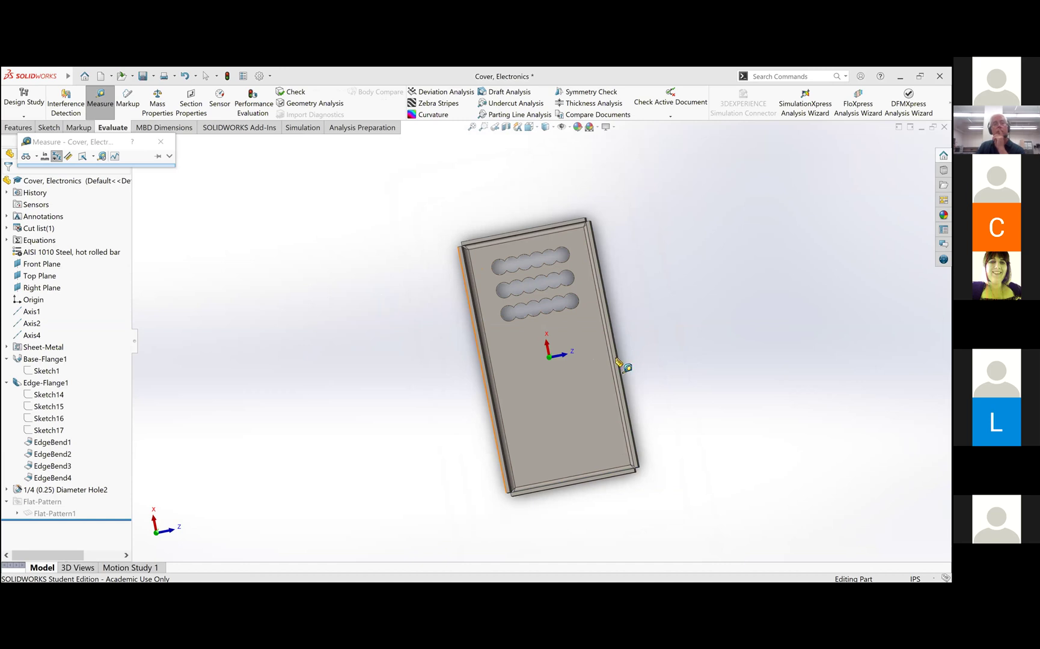
{"action": "left_click", "coordinate": [631, 424]}
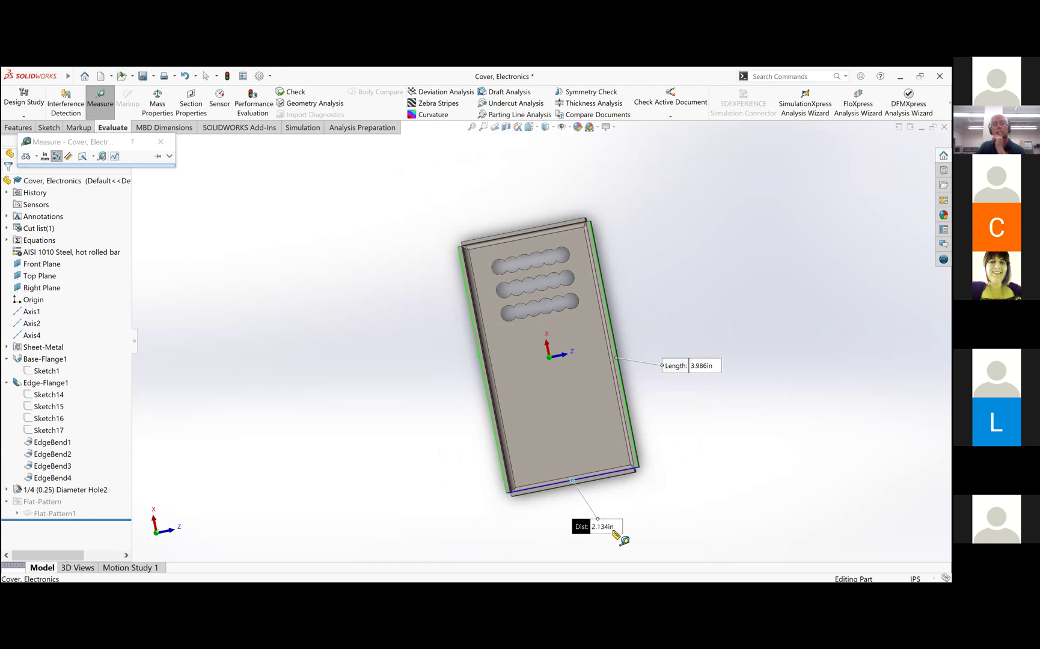
Undo the width change in the base flange's sketch and exit the sketch.
{"action": "left_click", "coordinate": [183, 76]}
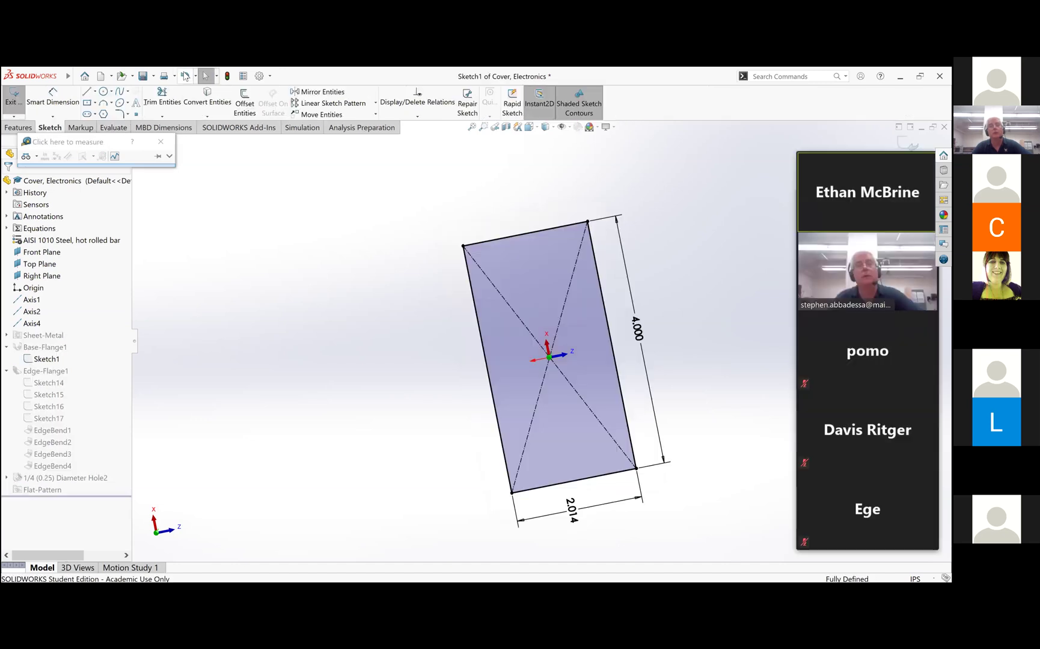
{"action": "left_click", "coordinate": [183, 80]}
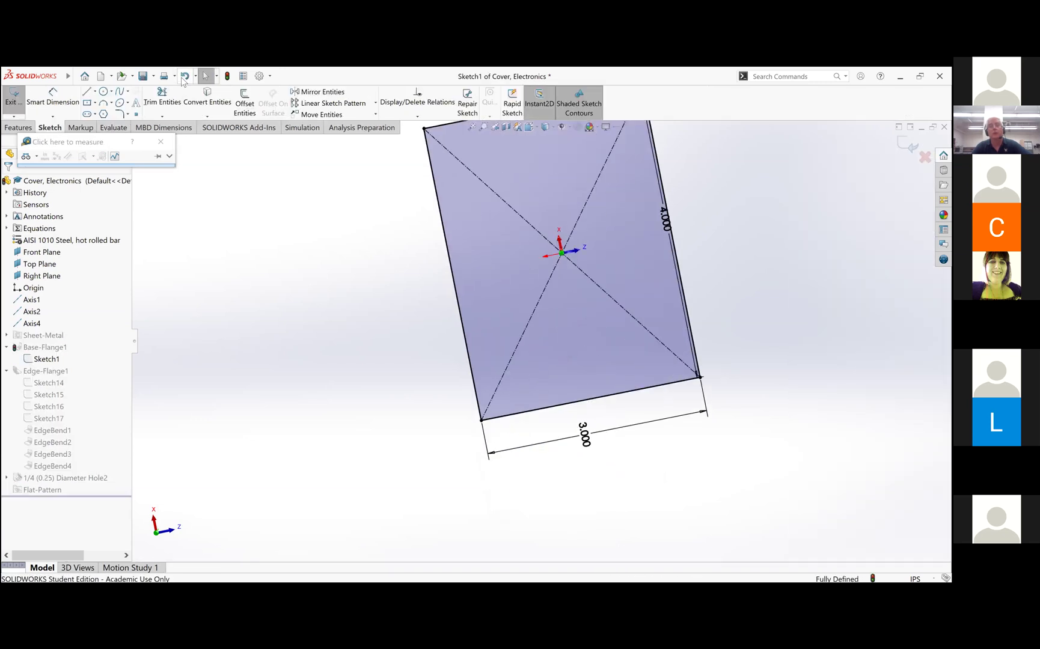
{"action": "left_click", "coordinate": [13, 104]}
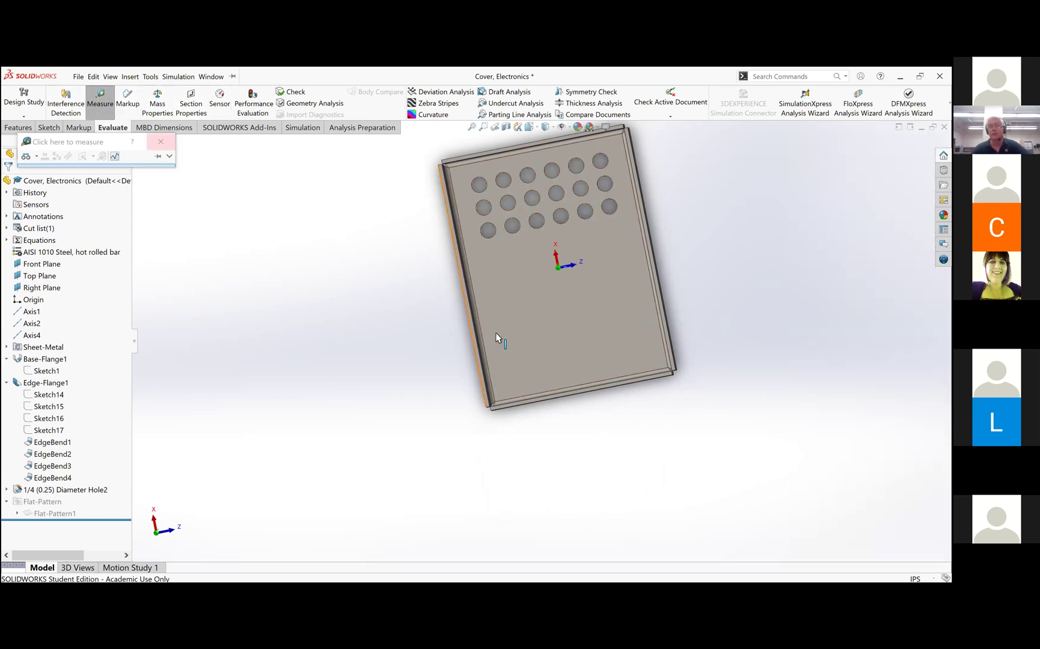
Measure the cover's overall width between the long side flanges' outer edges with the original sketch width.
{"action": "left_click", "coordinate": [470, 329]}
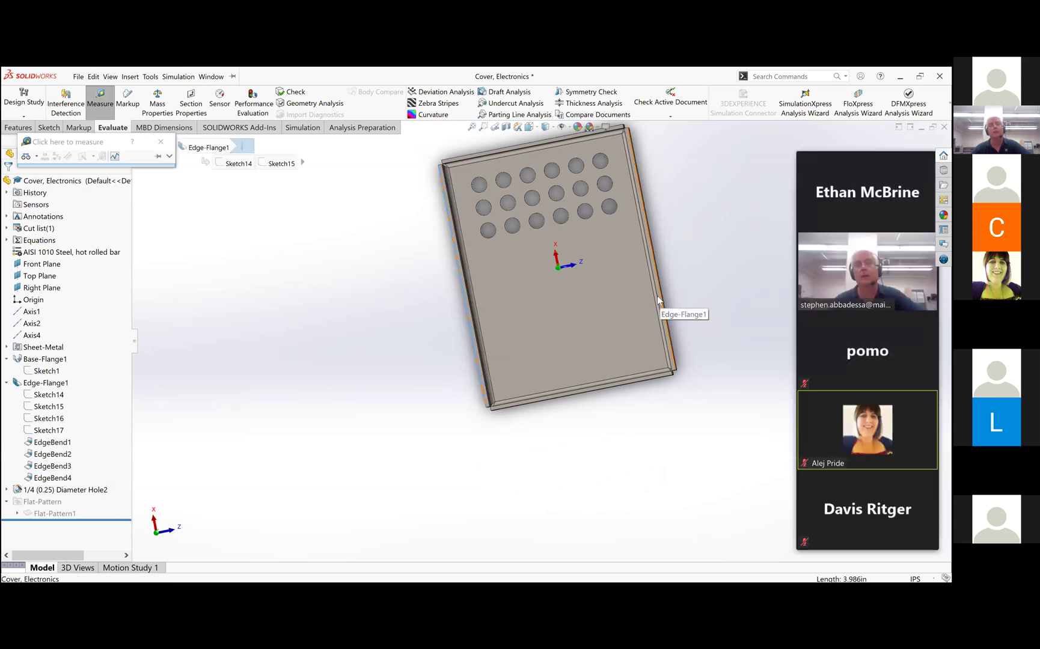
{"action": "left_click", "coordinate": [103, 105]}
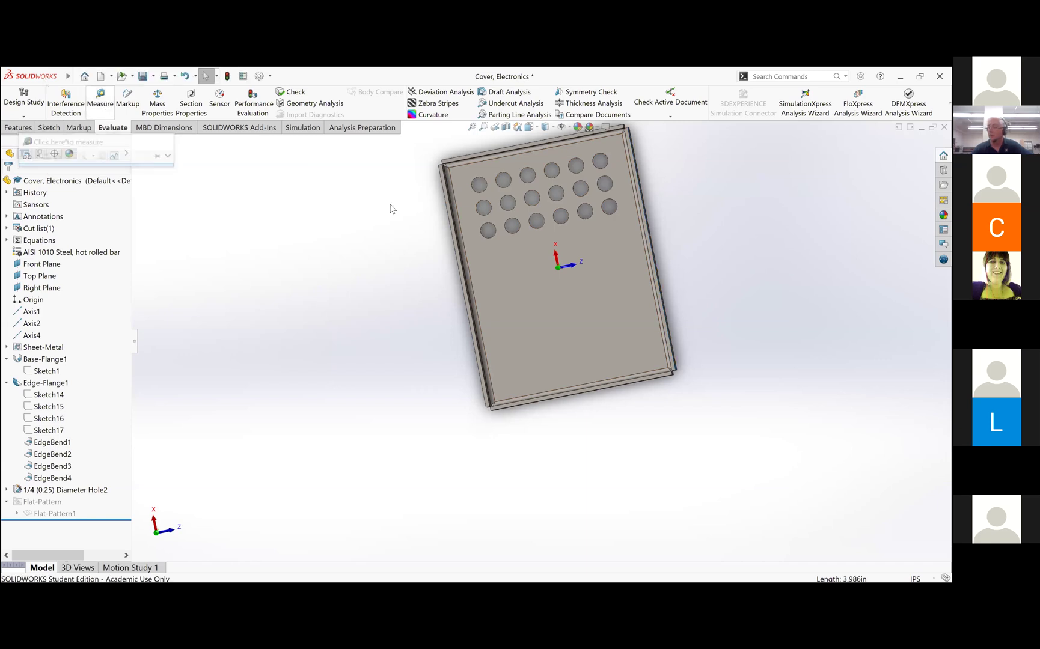
{"action": "left_click", "coordinate": [471, 330]}
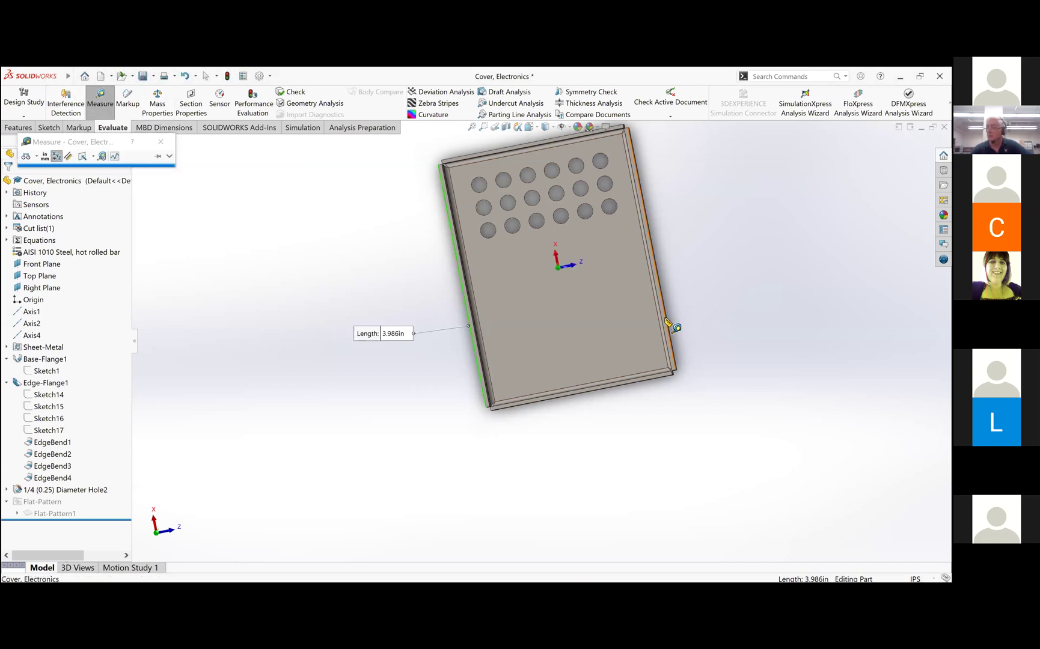
{"action": "left_click", "coordinate": [666, 321]}
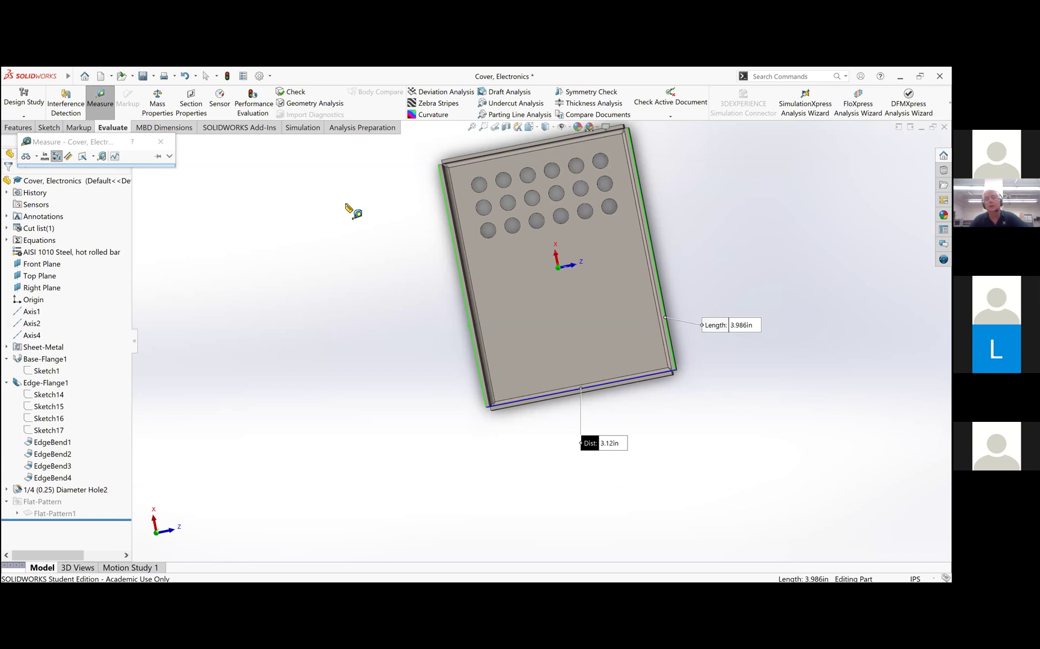
Examine the cover's side flanges, bends and corner from several angles, and end the width measurement.
{"action": "scroll", "coordinate": [640, 228], "scroll_direction": "down", "scroll_amount": 3}
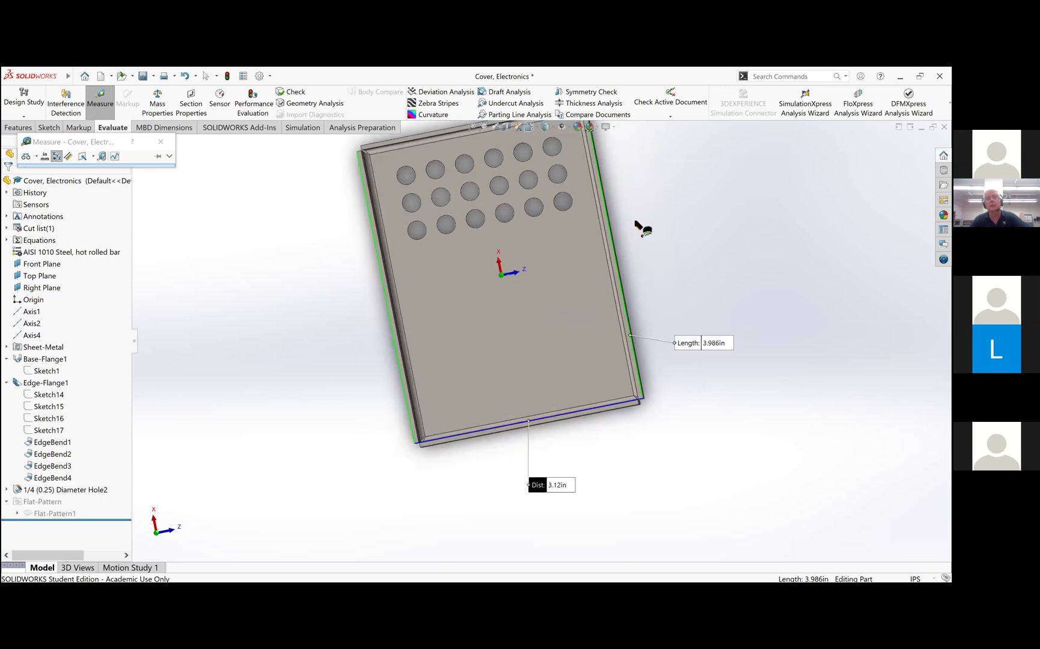
{"action": "scroll", "coordinate": [601, 258], "scroll_direction": "down", "scroll_amount": 3}
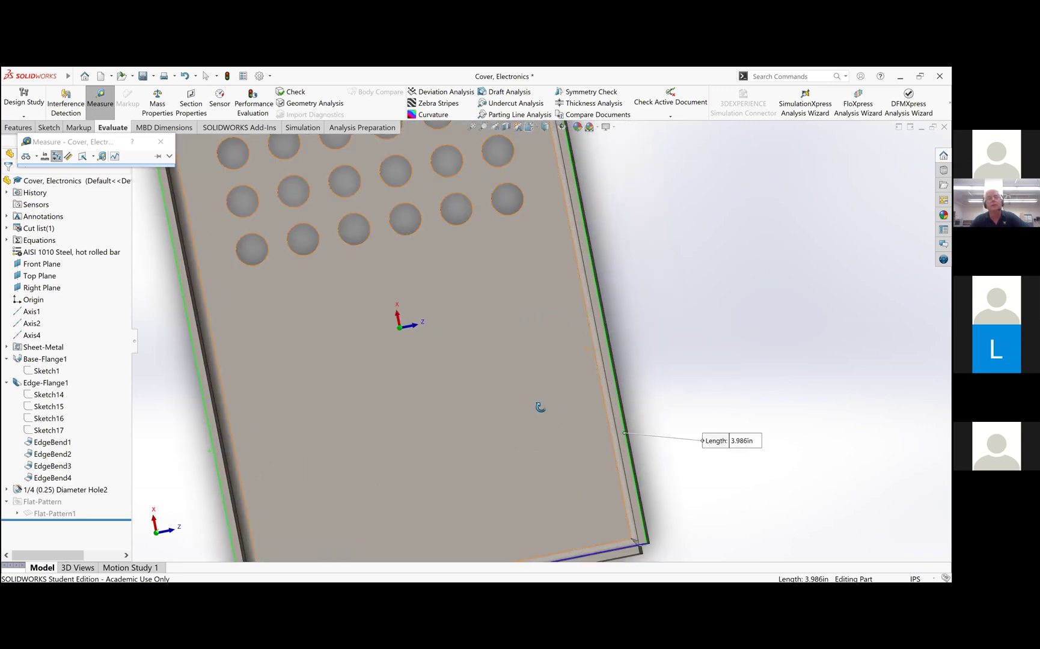
{"action": "middle_click_drag", "start_coordinate": [539, 404], "coordinate": [540, 293]}
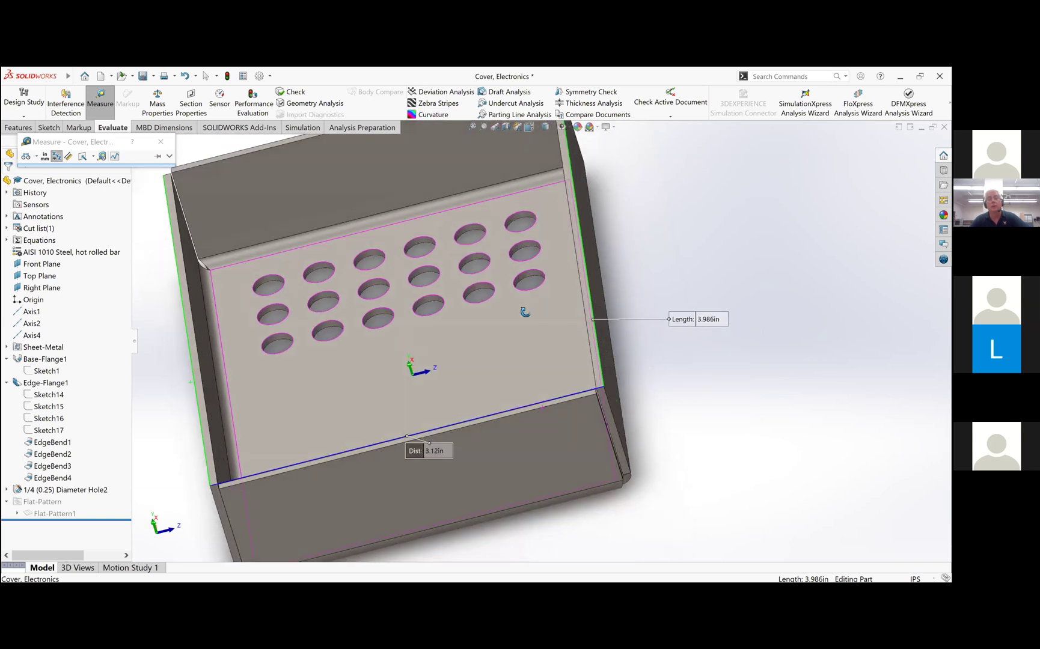
{"action": "left_click_drag", "start_coordinate": [525, 312], "coordinate": [526, 310]}
{"action": "middle_click_drag", "start_coordinate": [525, 311], "coordinate": [425, 332]}
{"action": "scroll", "coordinate": [322, 383], "scroll_direction": "up", "scroll_amount": 1}
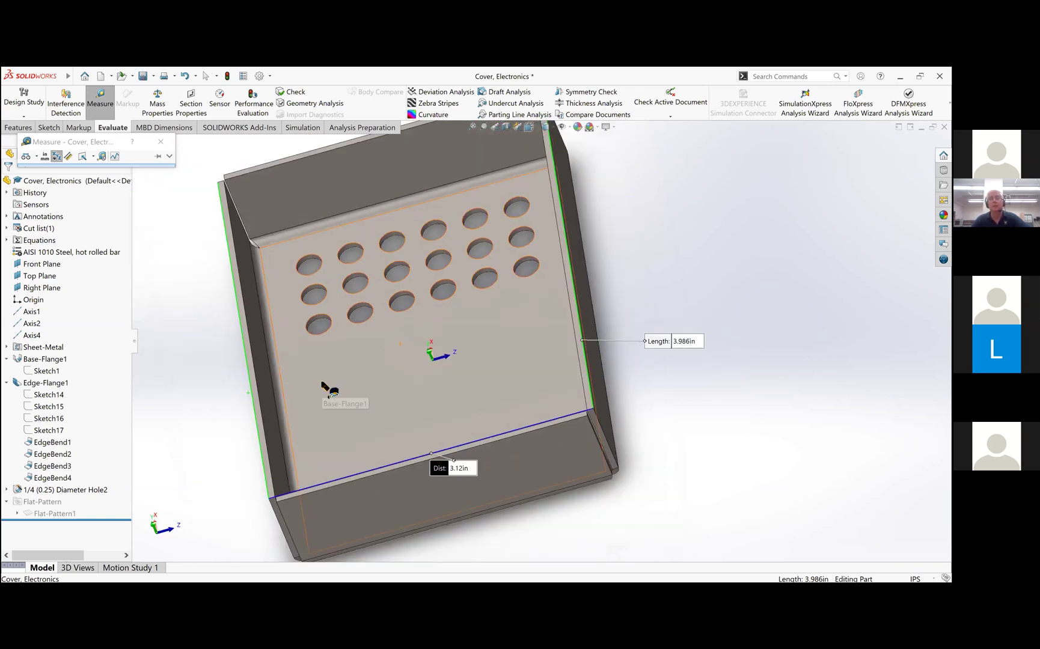
{"action": "scroll", "coordinate": [539, 340], "scroll_direction": "up", "scroll_amount": 3}
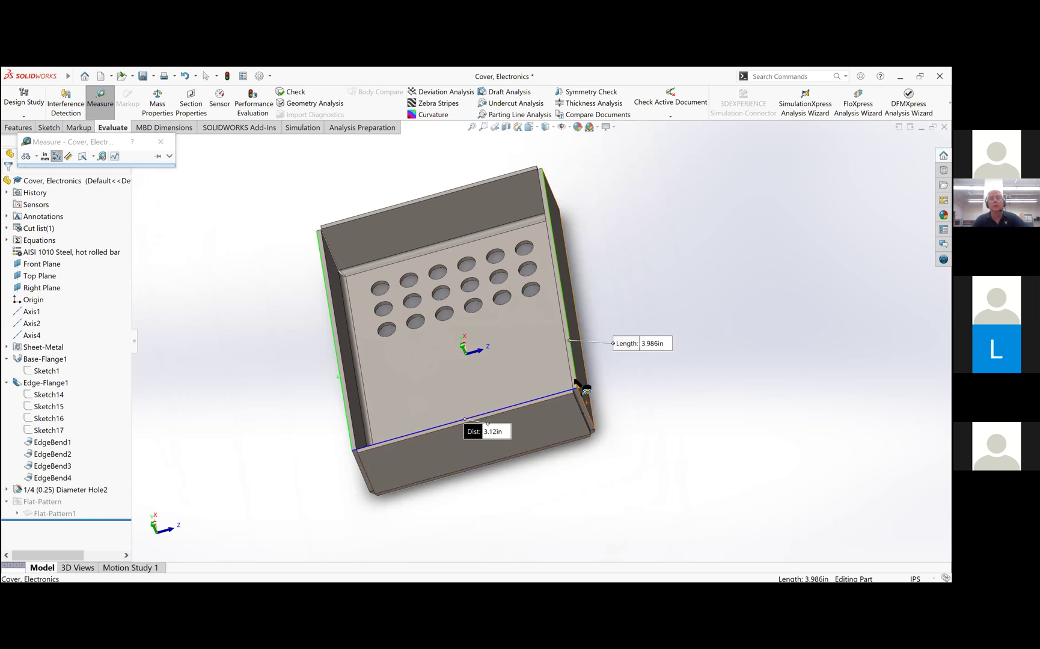
{"action": "scroll", "coordinate": [578, 386], "scroll_direction": "down", "scroll_amount": 8}
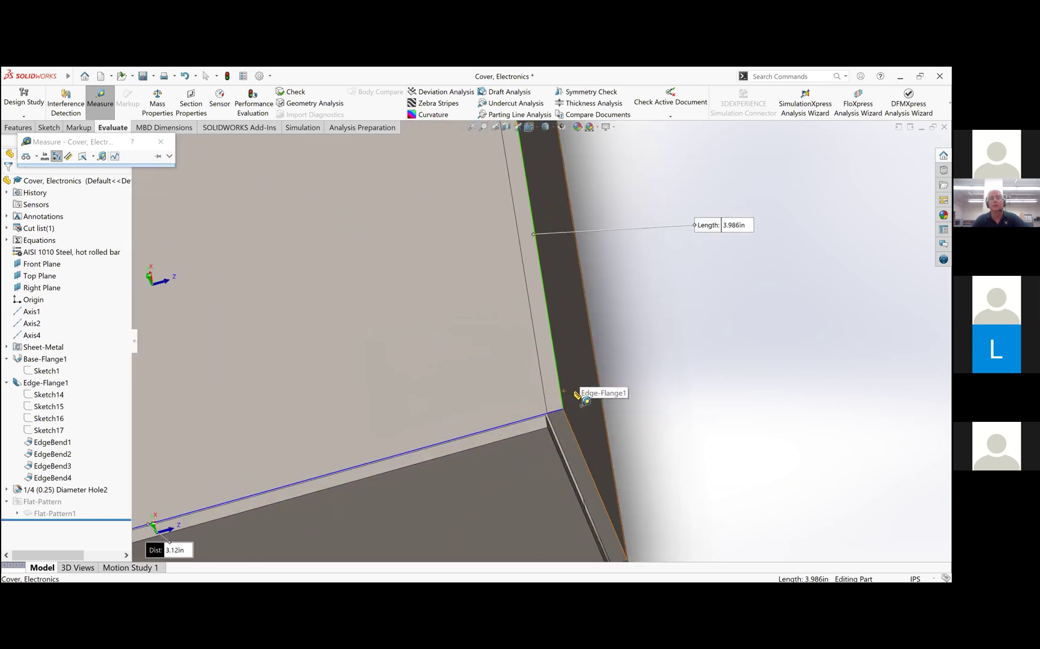
{"action": "middle_click_drag", "start_coordinate": [578, 397], "coordinate": [569, 355]}
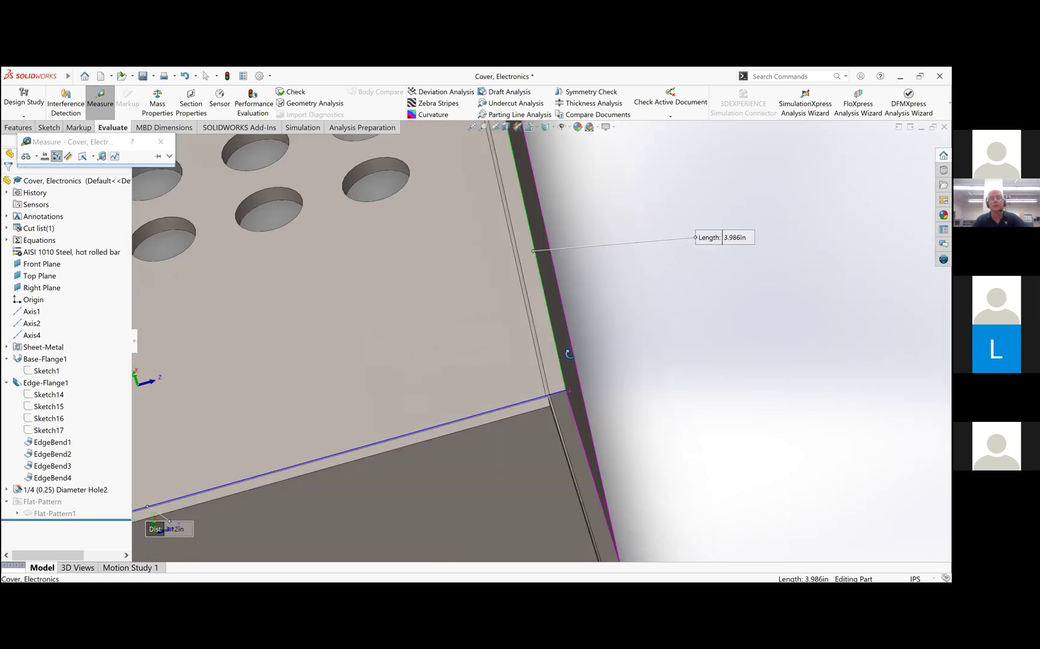
{"action": "scroll", "coordinate": [499, 327], "scroll_direction": "up", "scroll_amount": 6}
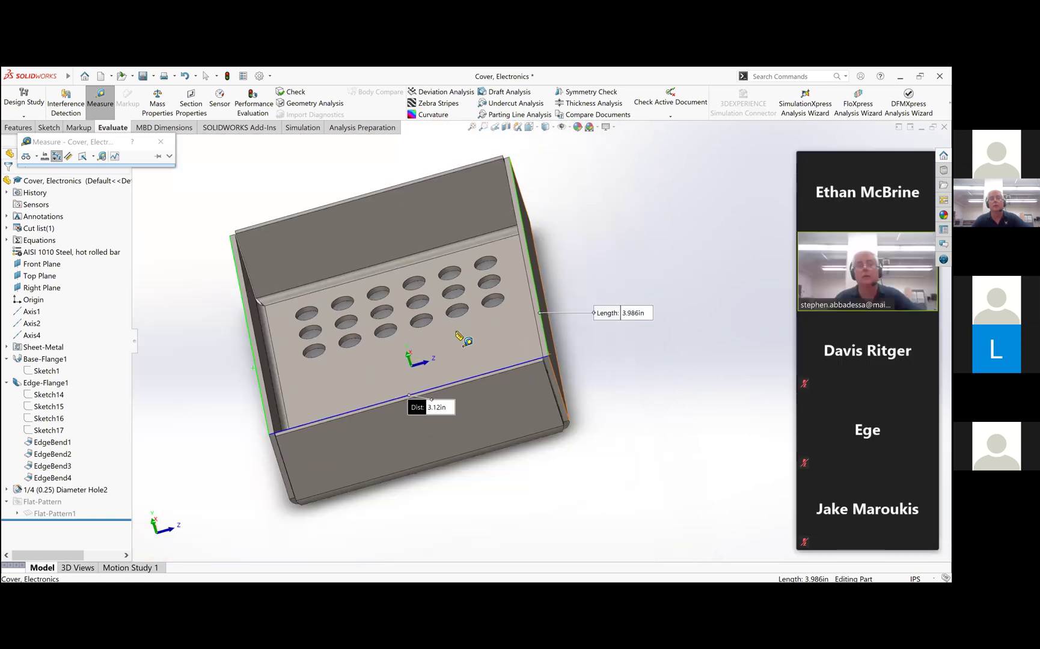
{"action": "middle_click_drag", "start_coordinate": [458, 360], "coordinate": [270, 330]}
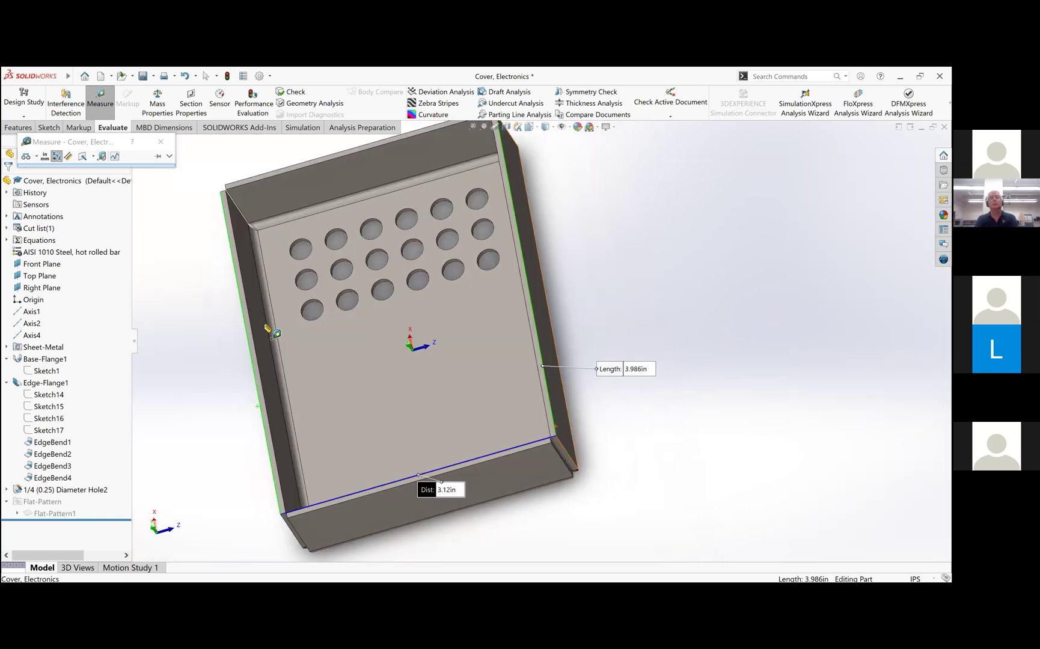
{"action": "middle_click_drag", "start_coordinate": [388, 365], "coordinate": [357, 291]}
{"action": "middle_click_drag", "start_coordinate": [327, 248], "coordinate": [375, 253]}
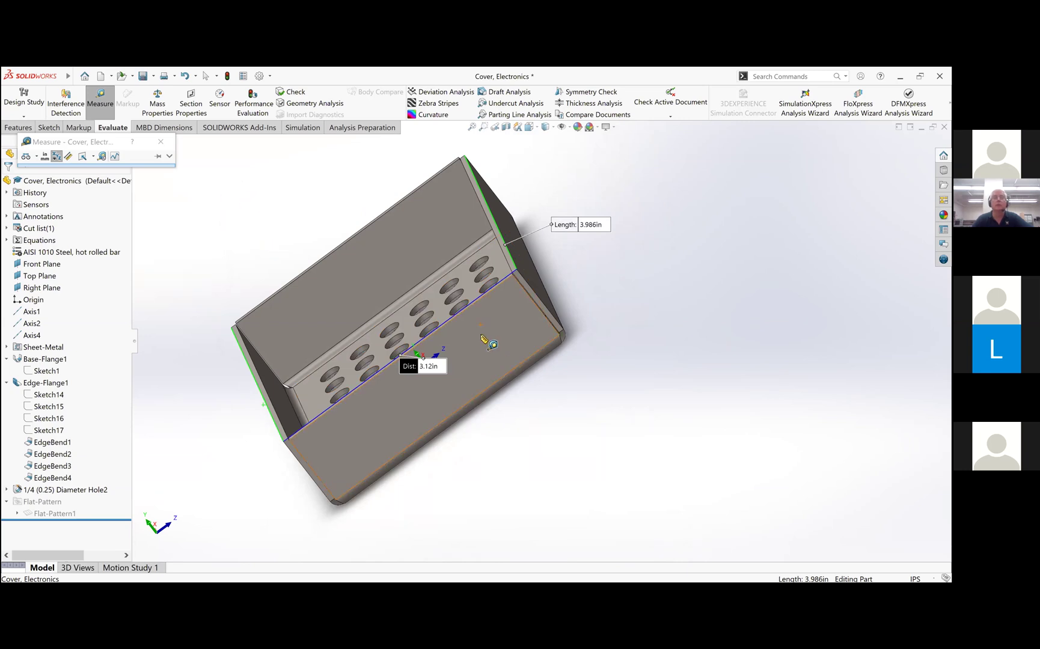
{"action": "key", "text": "Escape"}
{"action": "middle_click_drag", "start_coordinate": [211, 265], "coordinate": [360, 274]}
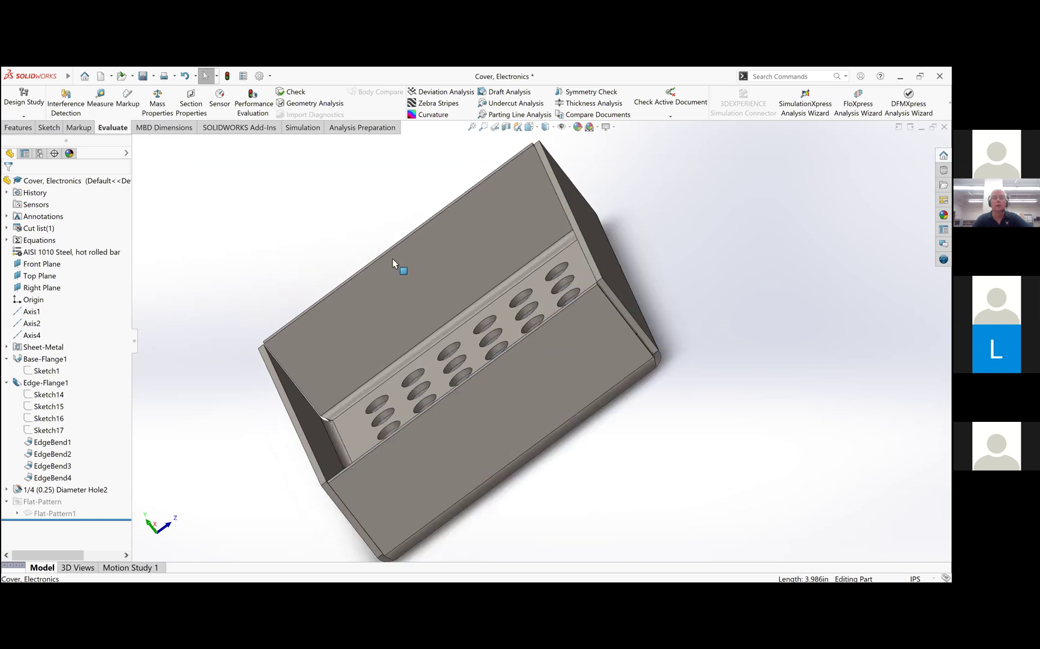
Measure the cover's overall width between the outer faces of the two long side flanges.
{"action": "scroll", "coordinate": [335, 303], "scroll_direction": "down", "scroll_amount": 3}
{"action": "key", "text": "z"}
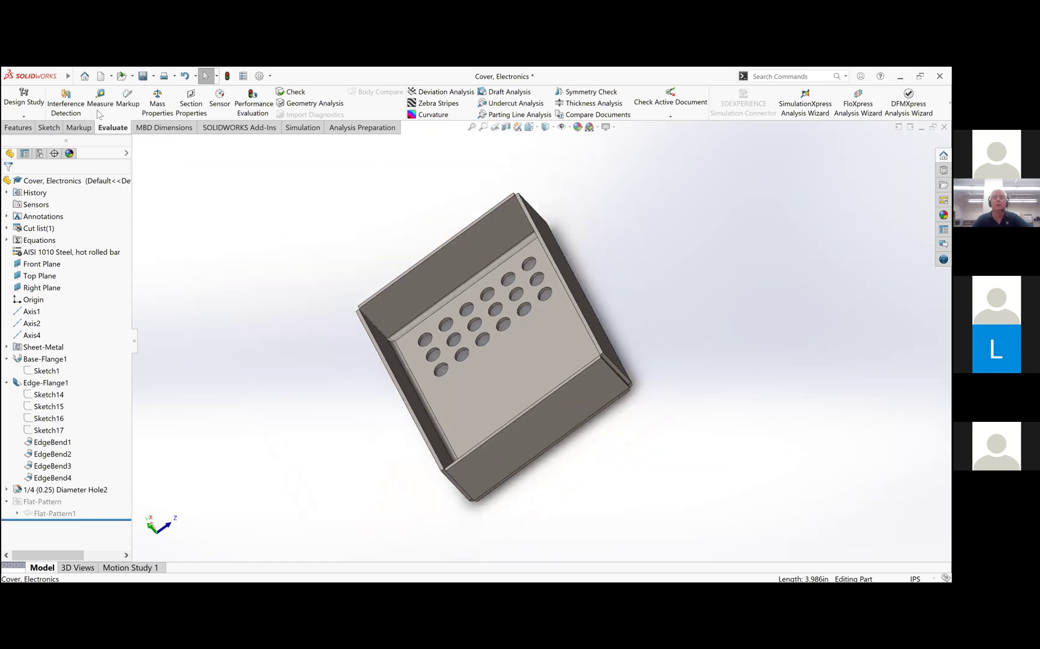
{"action": "left_click", "coordinate": [99, 103]}
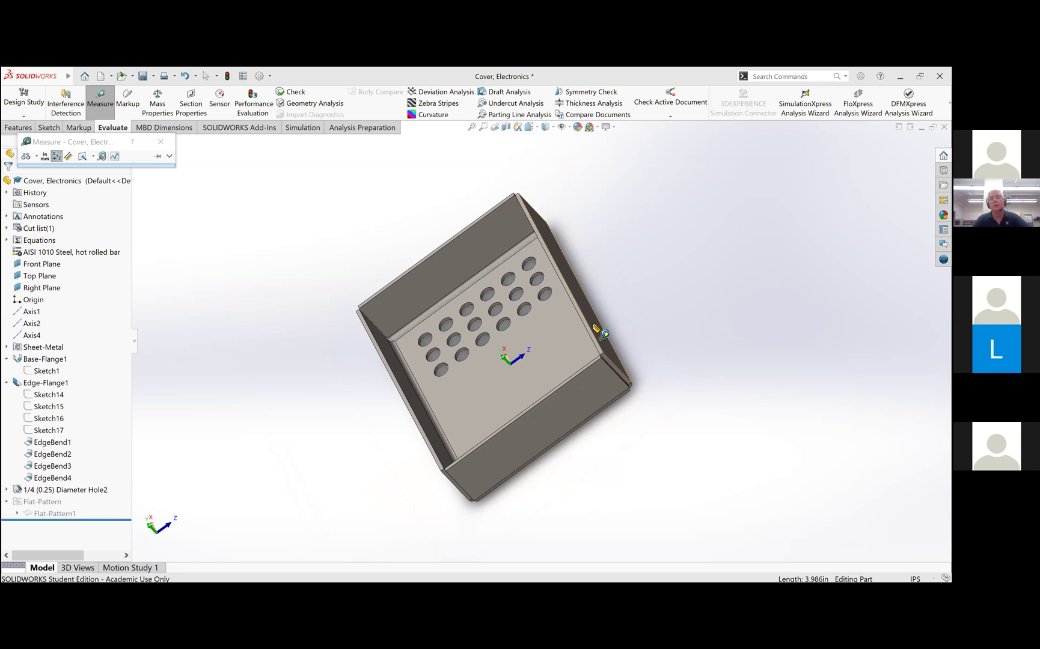
{"action": "left_click", "coordinate": [601, 332]}
{"action": "middle_click_drag", "start_coordinate": [362, 428], "coordinate": [440, 432]}
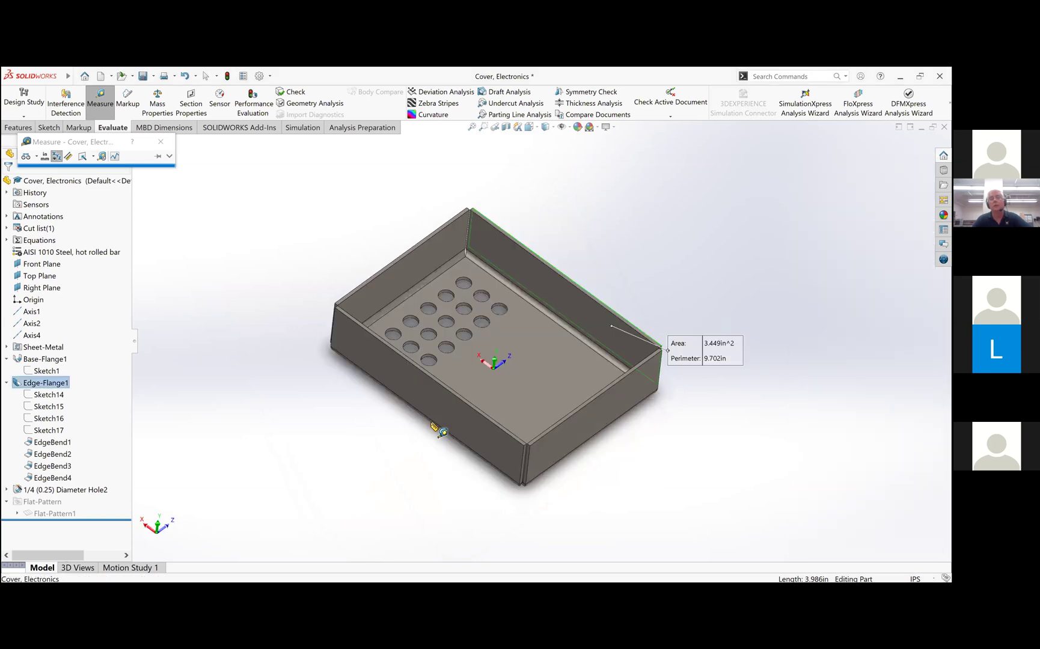
{"action": "left_click", "coordinate": [446, 418]}
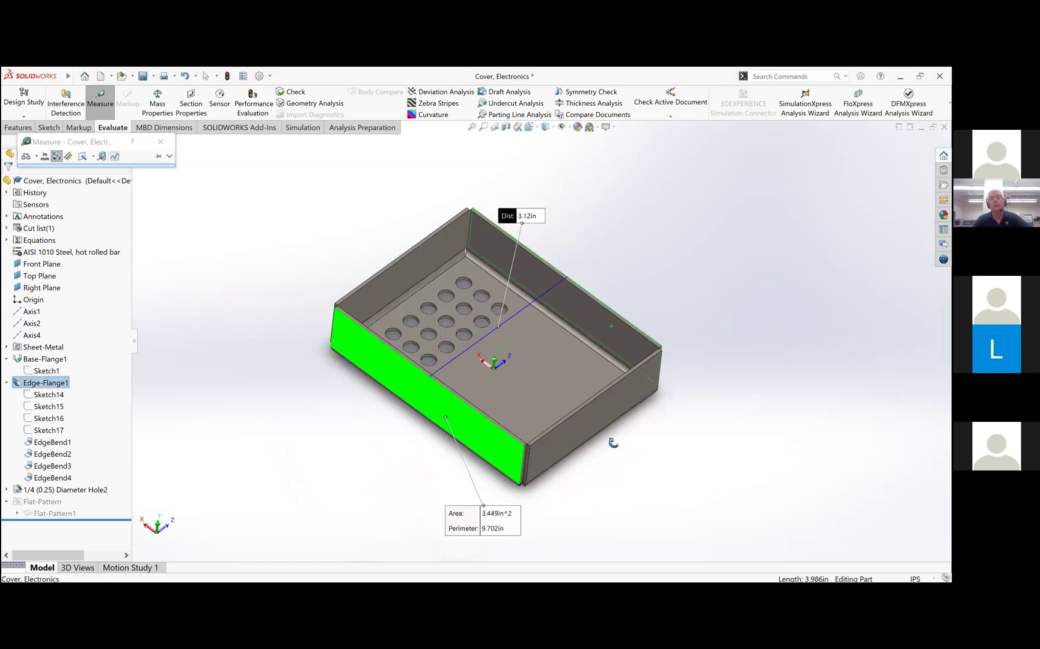
{"action": "middle_click_drag", "start_coordinate": [599, 447], "coordinate": [587, 480]}
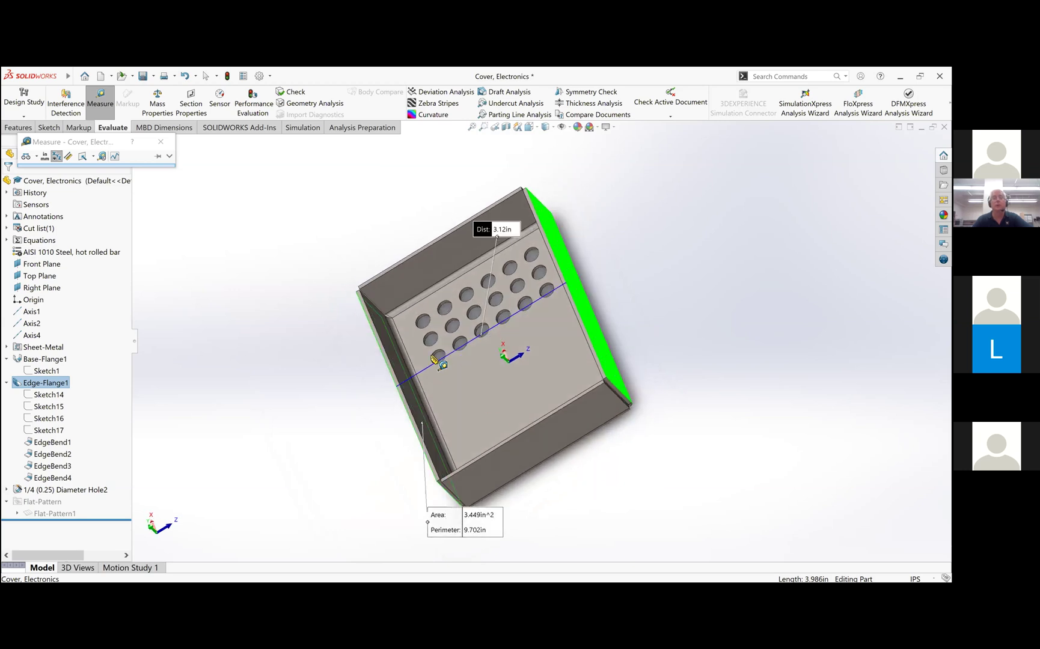
{"action": "key", "text": "Escape"}
Measure the cover's overall length between the outer faces of the two short end flanges and end the measurement.
{"action": "middle_click_drag", "start_coordinate": [486, 396], "coordinate": [529, 397]}
{"action": "left_click", "coordinate": [101, 99]}
{"action": "left_click", "coordinate": [482, 314]}
{"action": "middle_click_drag", "start_coordinate": [539, 376], "coordinate": [598, 410]}
{"action": "left_click", "coordinate": [596, 399]}
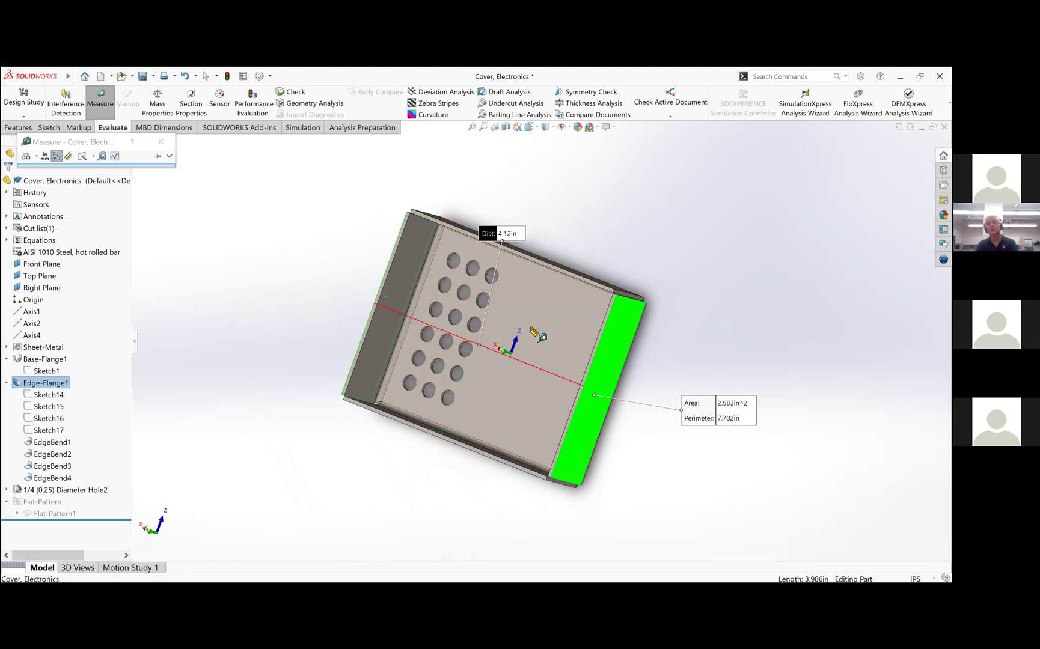
{"action": "middle_click_drag", "start_coordinate": [552, 302], "coordinate": [532, 240]}
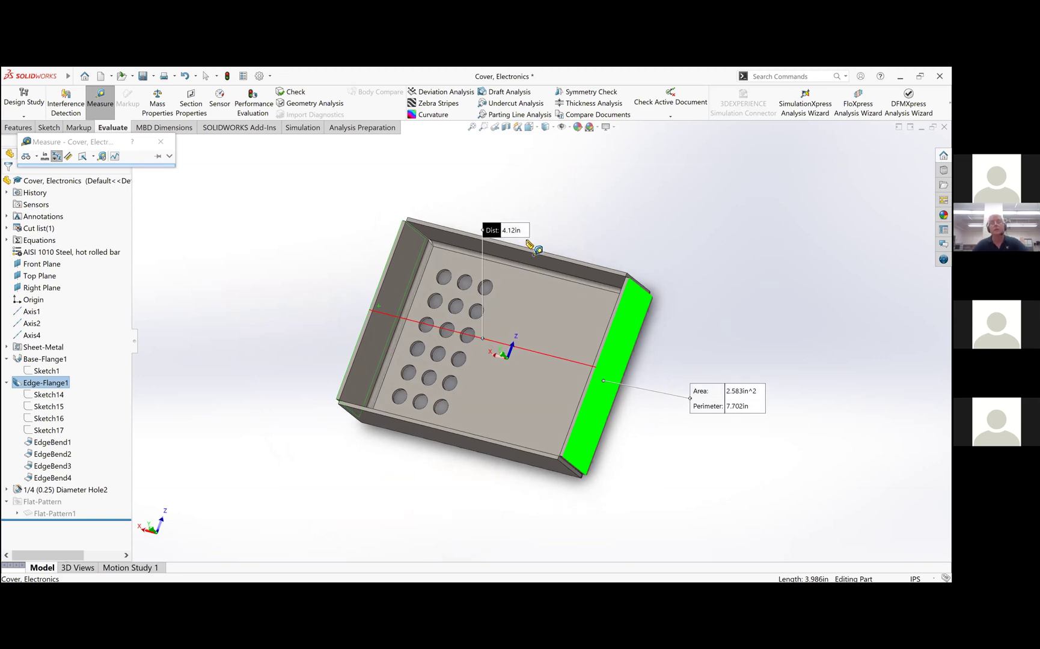
{"action": "key", "text": "Escape"}
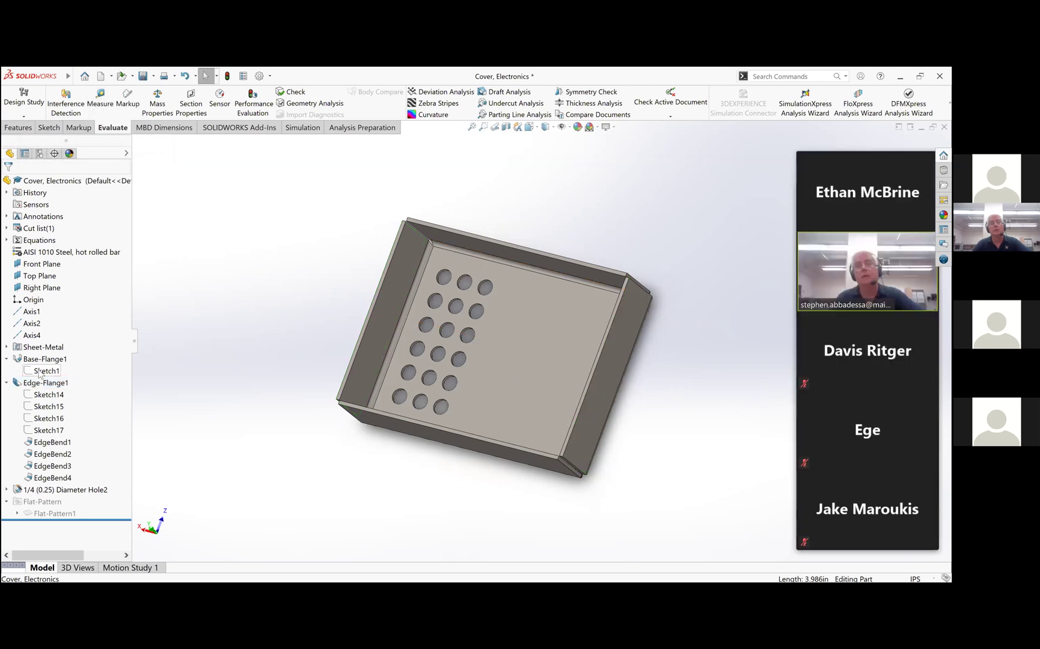
Edit the base flange's sketch and set the rectangle's long side to 3.88 in.
{"action": "right_click", "coordinate": [40, 372]}
{"action": "left_click", "coordinate": [45, 348]}
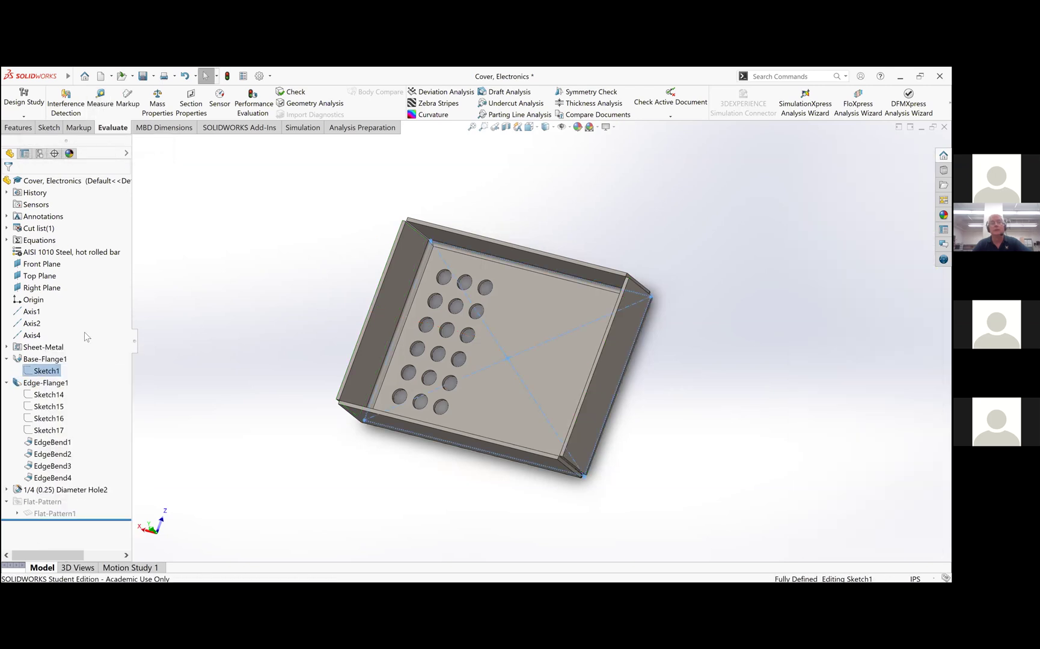
{"action": "left_click", "coordinate": [540, 240]}
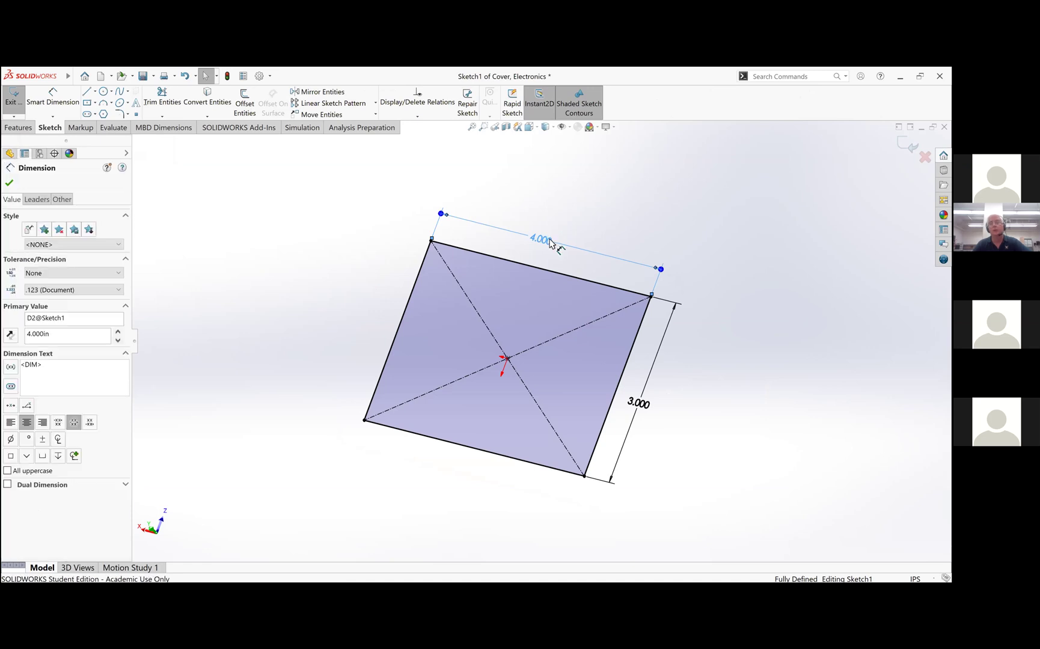
{"action": "double_click", "coordinate": [550, 240]}
{"action": "left_click", "coordinate": [542, 249]}
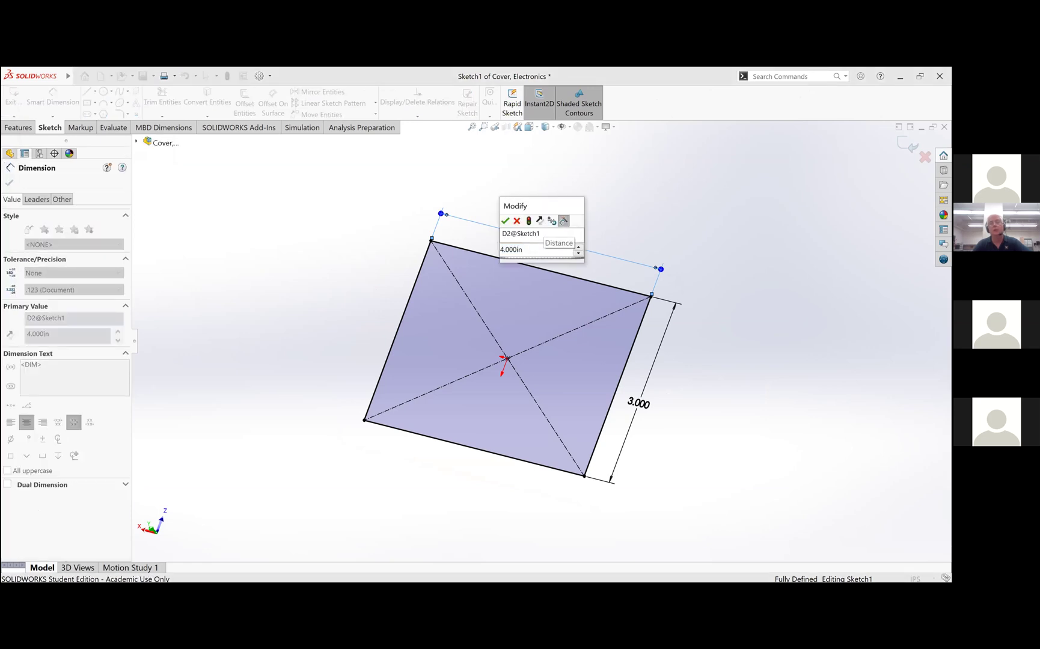
{"action": "type", "text": "3.88"}
{"action": "key", "text": "Return"}
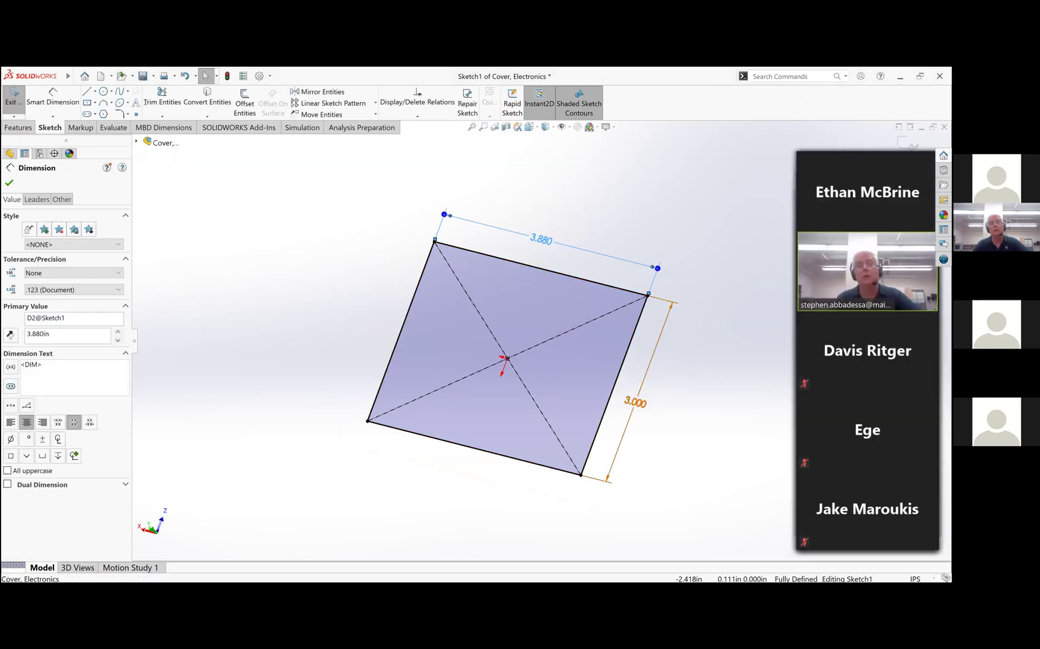
Reduce the base rectangle's 3 in short side by 0.12 in and exit the sketch.
{"action": "double_click", "coordinate": [635, 402]}
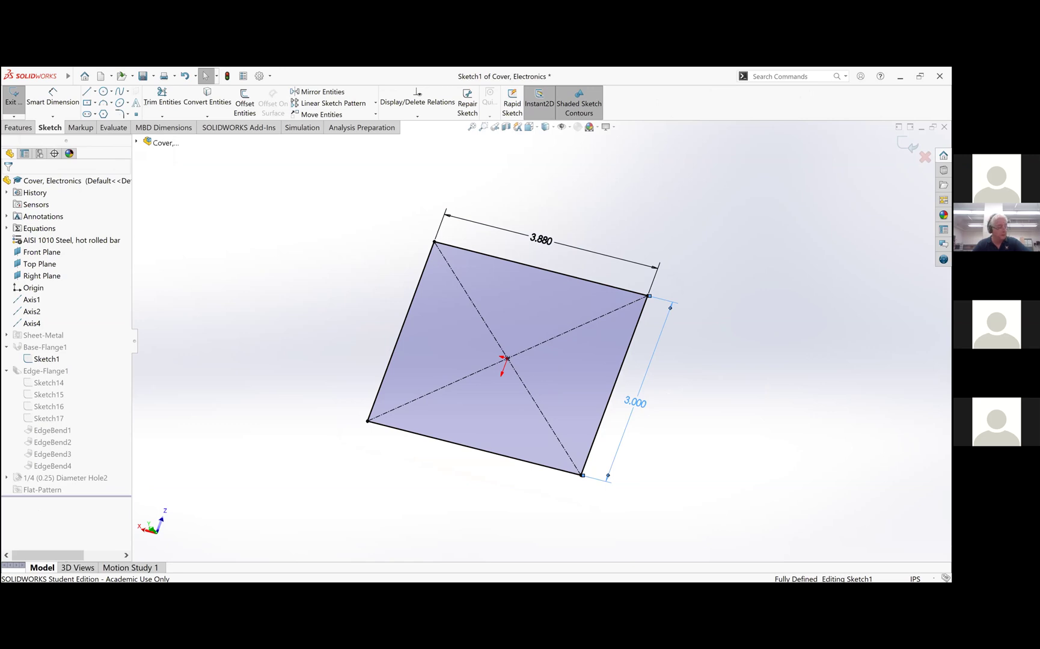
{"action": "double_click", "coordinate": [630, 403]}
{"action": "left_click", "coordinate": [634, 414]}
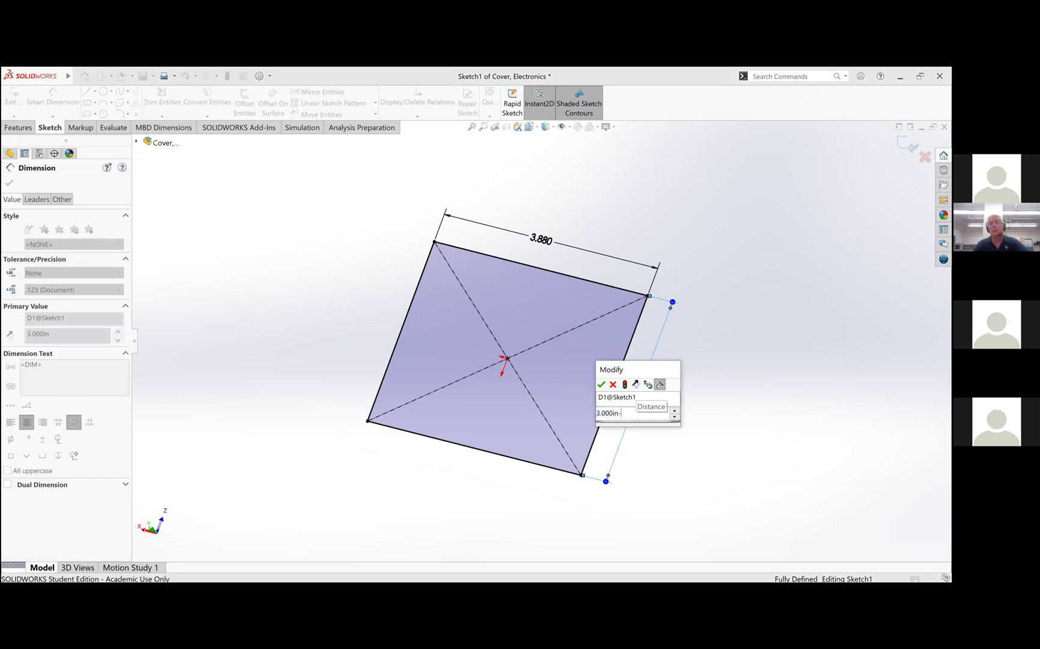
{"action": "type", "text": "-.12"}
{"action": "key", "text": "Return"}
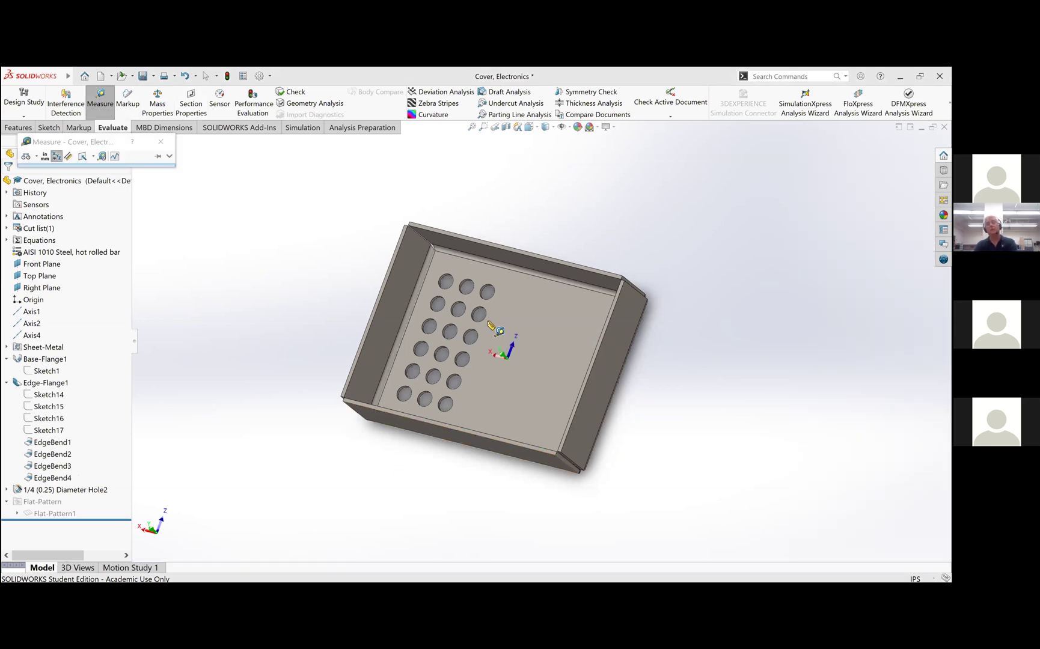
Measure the resized cover's overall width across the outer faces of its long side flanges.
{"action": "left_click", "coordinate": [438, 432]}
{"action": "middle_click_drag", "start_coordinate": [488, 325], "coordinate": [448, 361]}
{"action": "left_click", "coordinate": [537, 277]}
{"action": "middle_click_drag", "start_coordinate": [599, 414], "coordinate": [593, 407]}
{"action": "middle_click_drag", "start_coordinate": [526, 409], "coordinate": [481, 385]}
{"action": "key", "text": "Escape"}
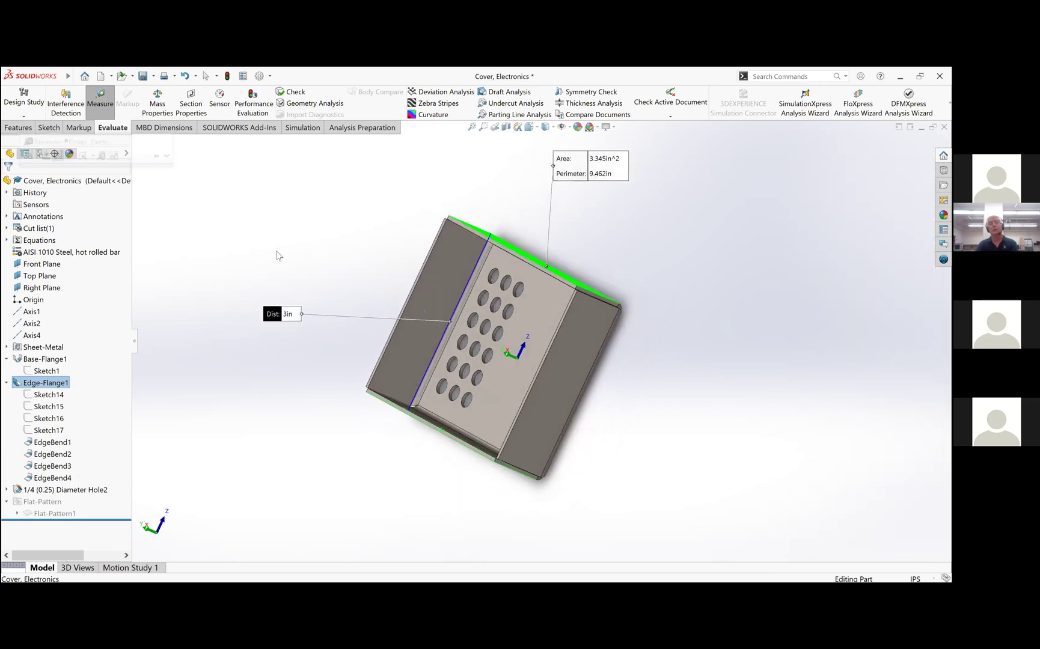
Measure the resized cover's overall length across the outer faces of its short end flanges, and end the measurement.
{"action": "left_click", "coordinate": [574, 397]}
{"action": "middle_click_drag", "start_coordinate": [574, 397], "coordinate": [387, 360]}
{"action": "left_click", "coordinate": [448, 382]}
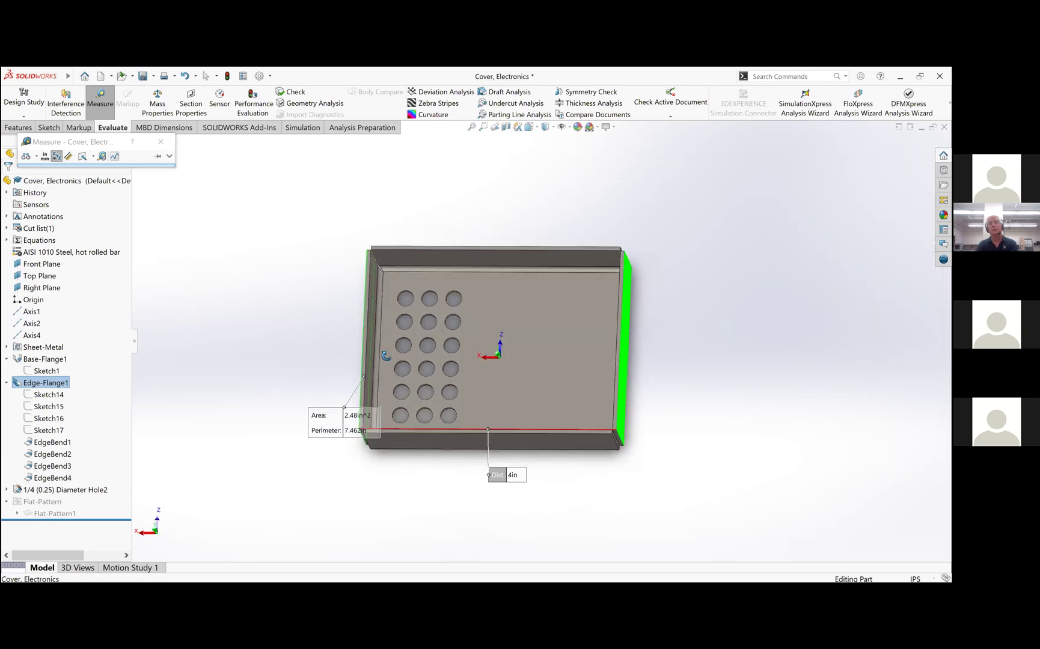
{"action": "left_click", "coordinate": [89, 107]}
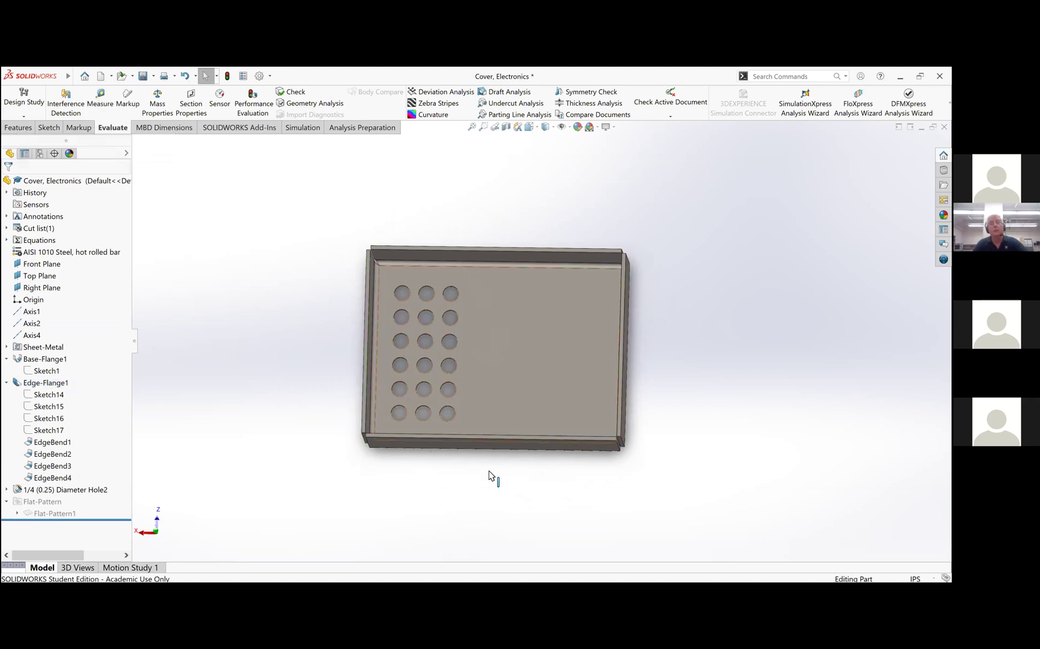
Open the vent holes' position sketch under the hole feature, examine its locating dimensions and pattern, and exit the sketch.
{"action": "middle_click_drag", "start_coordinate": [263, 492], "coordinate": [715, 298]}
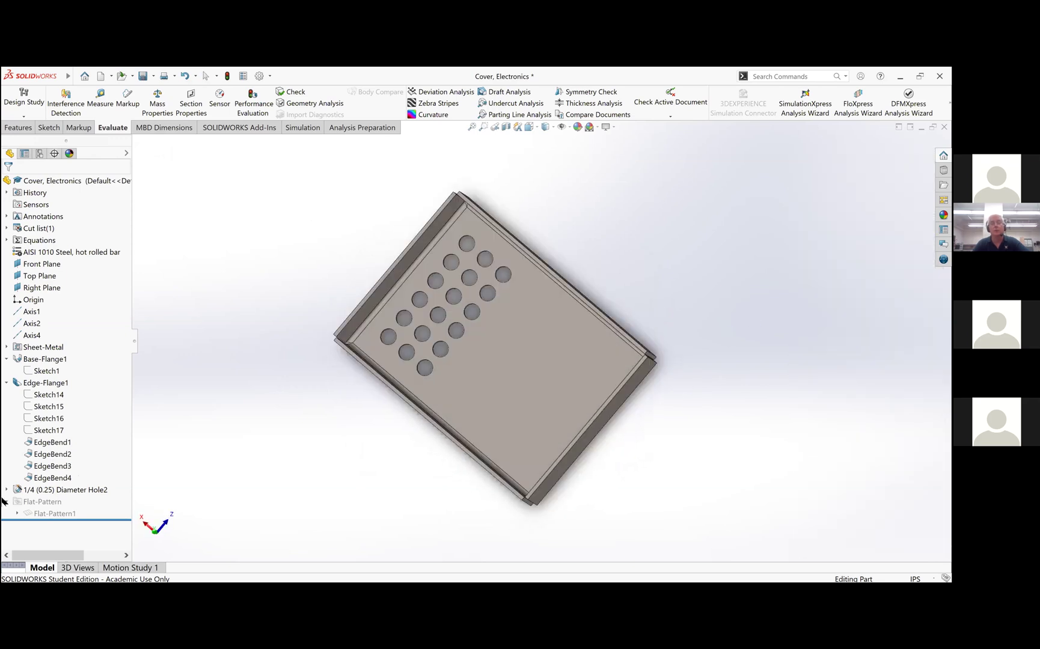
{"action": "left_click", "coordinate": [6, 502]}
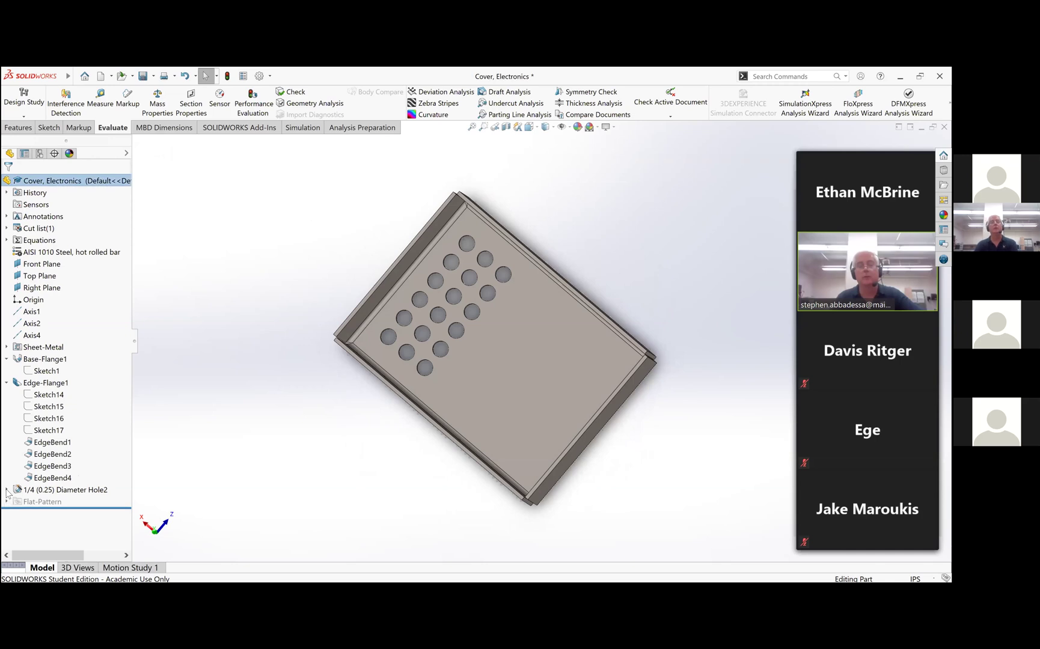
{"action": "left_click", "coordinate": [7, 489]}
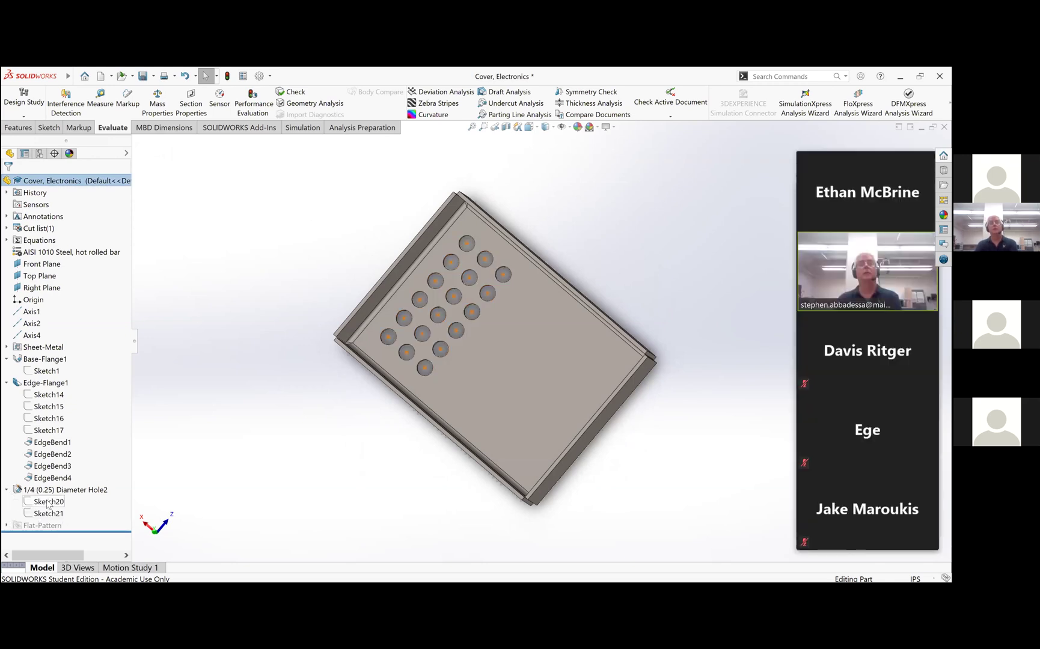
{"action": "right_click", "coordinate": [47, 503]}
{"action": "key", "text": "Escape"}
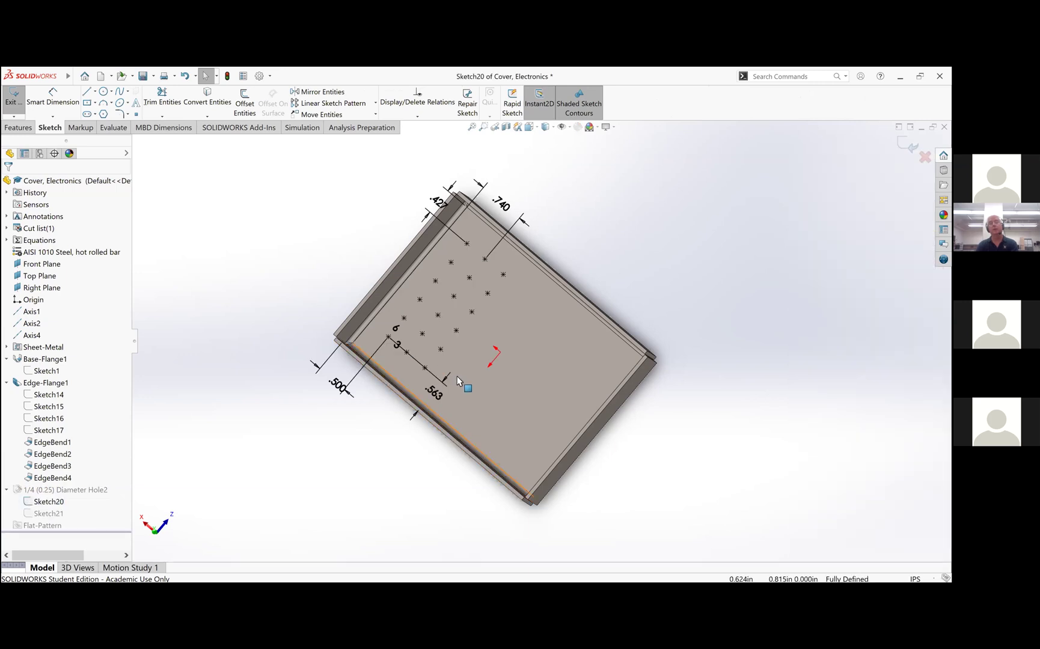
{"action": "middle_click_drag", "start_coordinate": [458, 381], "coordinate": [442, 332]}
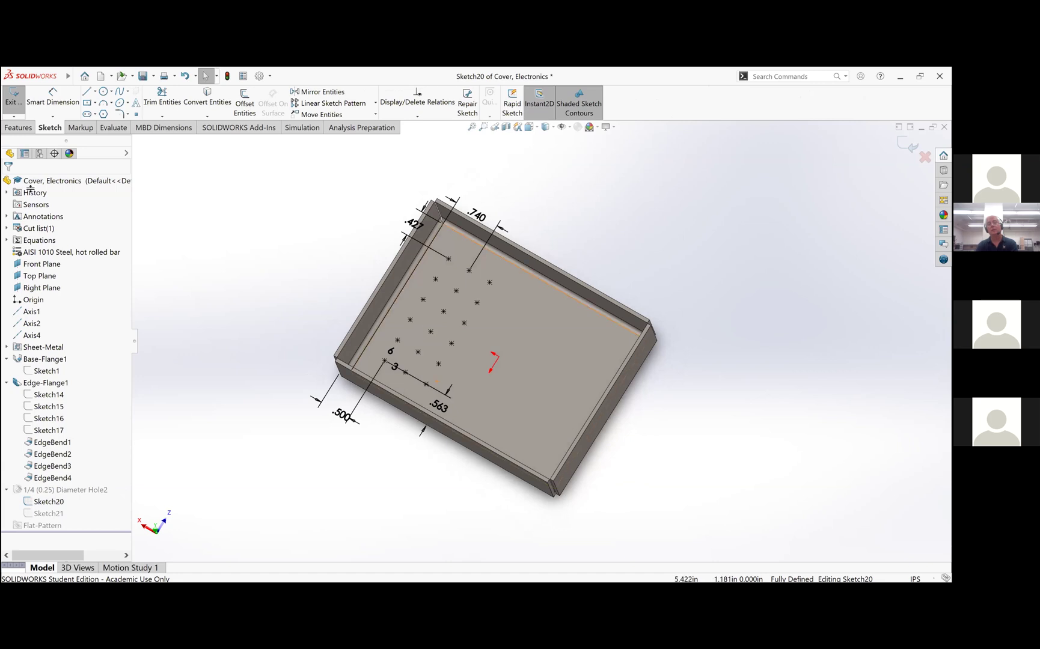
{"action": "left_click", "coordinate": [13, 96]}
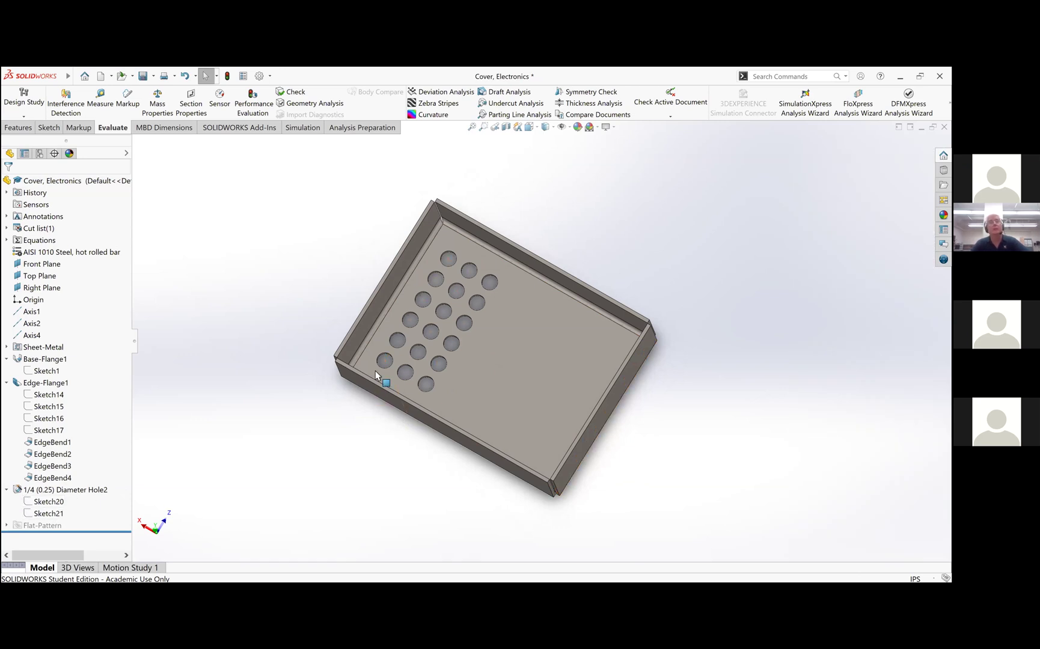
Reopen the vent holes' position sketch, try to dimension the spacing between two neighbouring hole points, and exit the sketch.
{"action": "scroll", "coordinate": [336, 378], "scroll_direction": "down", "scroll_amount": 2}
{"action": "right_click", "coordinate": [42, 502]}
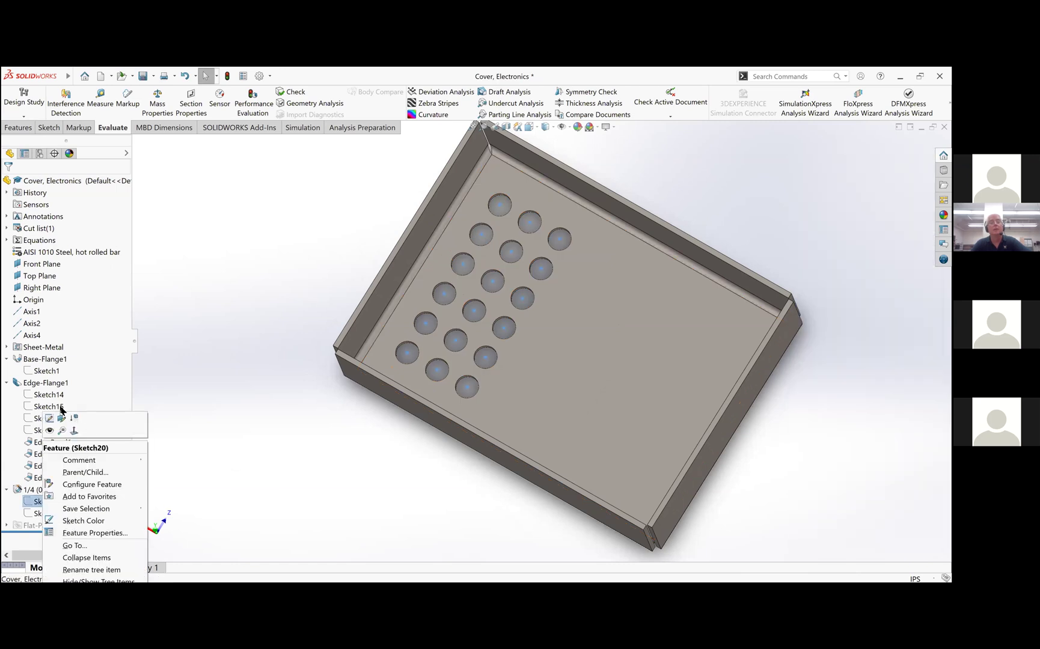
{"action": "left_click", "coordinate": [49, 418]}
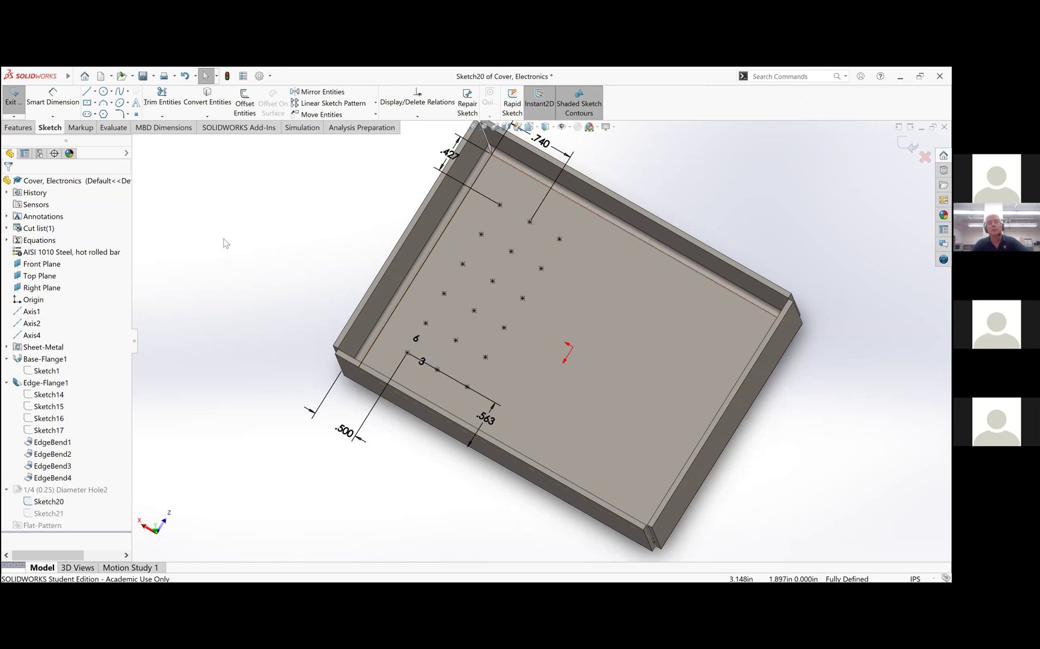
{"action": "left_click", "coordinate": [53, 98]}
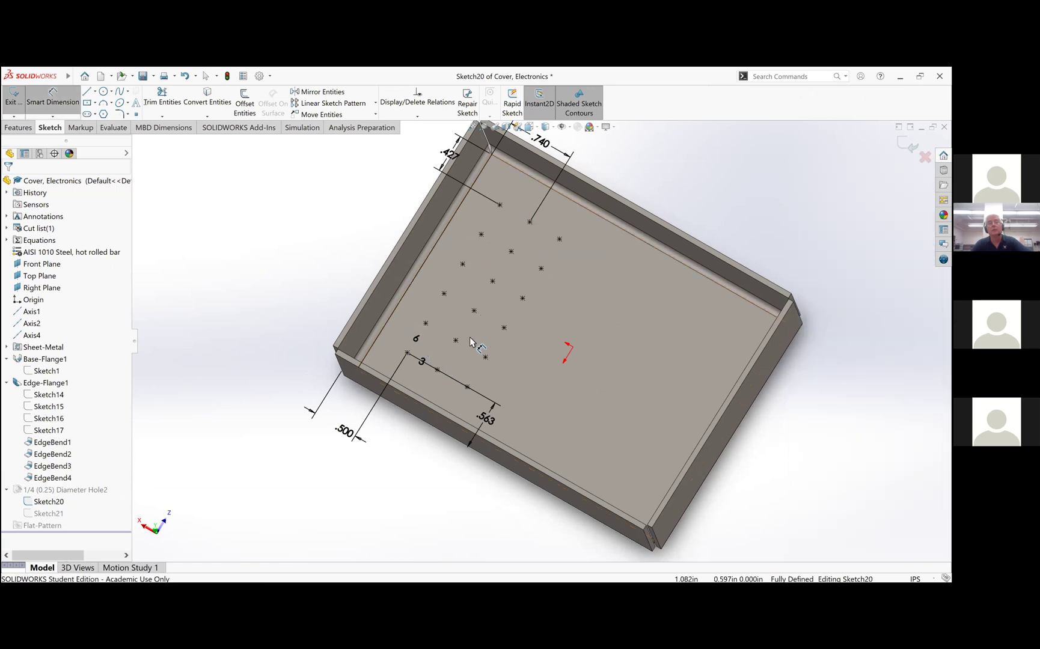
{"action": "left_click", "coordinate": [426, 323]}
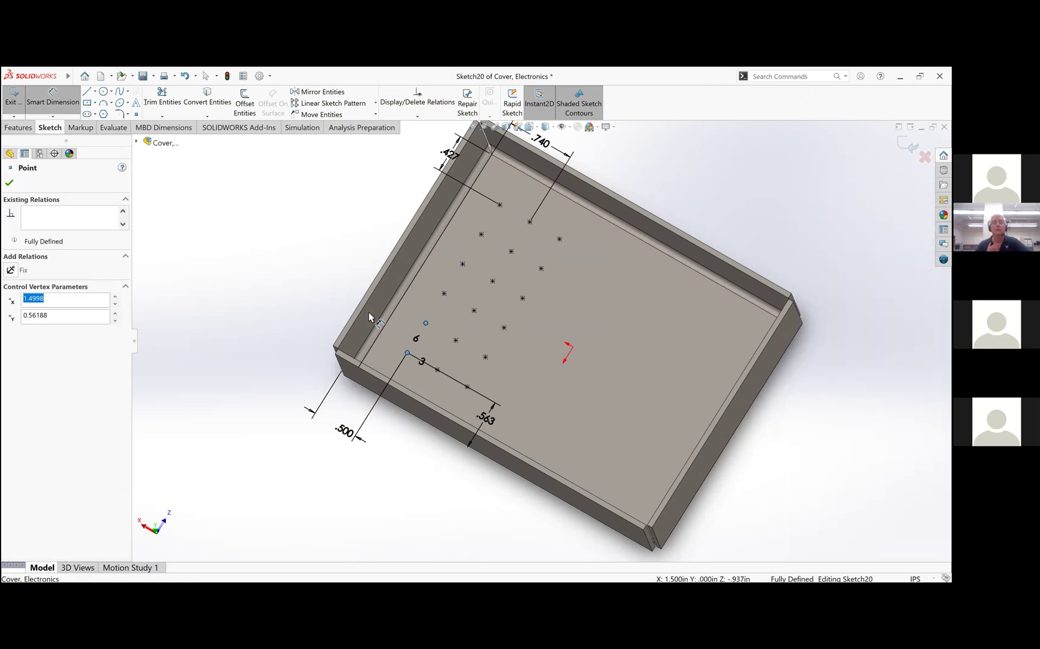
{"action": "key", "text": "Escape"}
{"action": "key", "text": "Escape"}
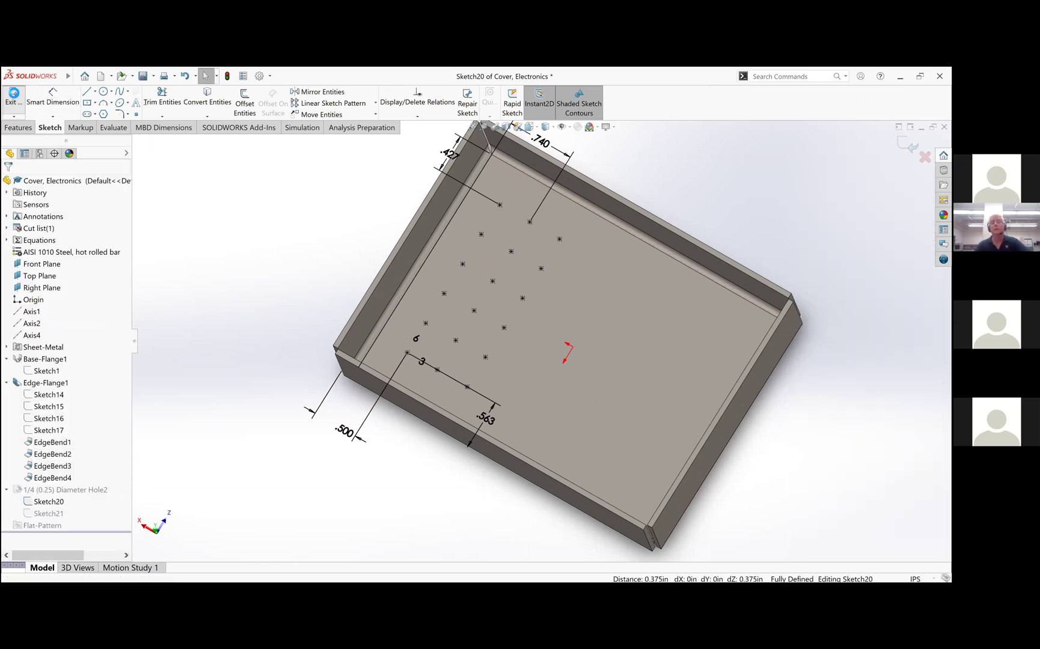
{"action": "left_click", "coordinate": [13, 97]}
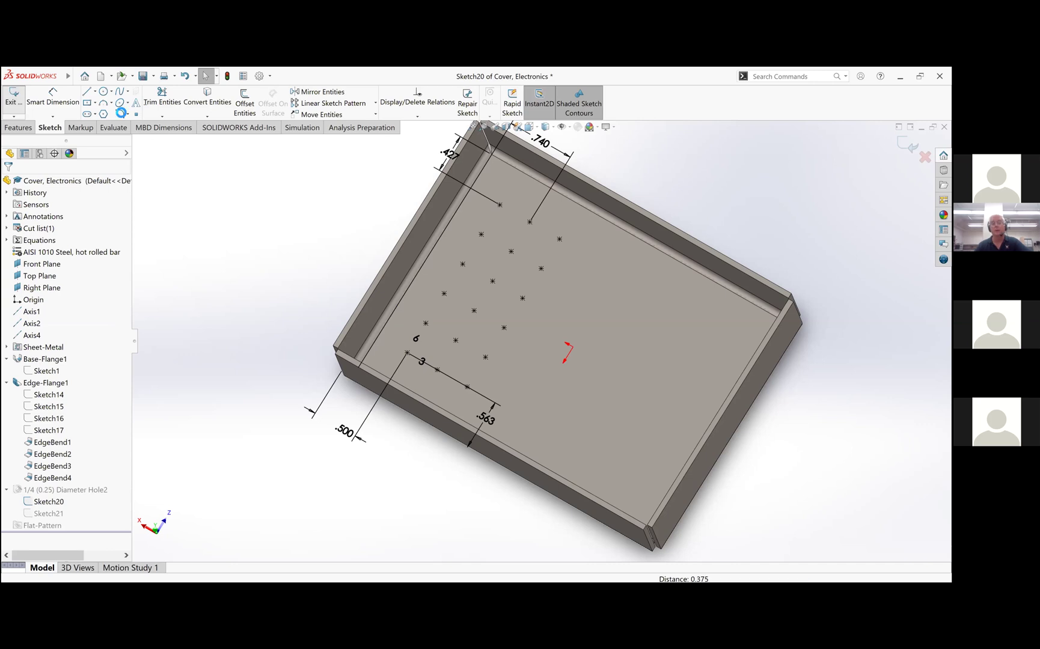